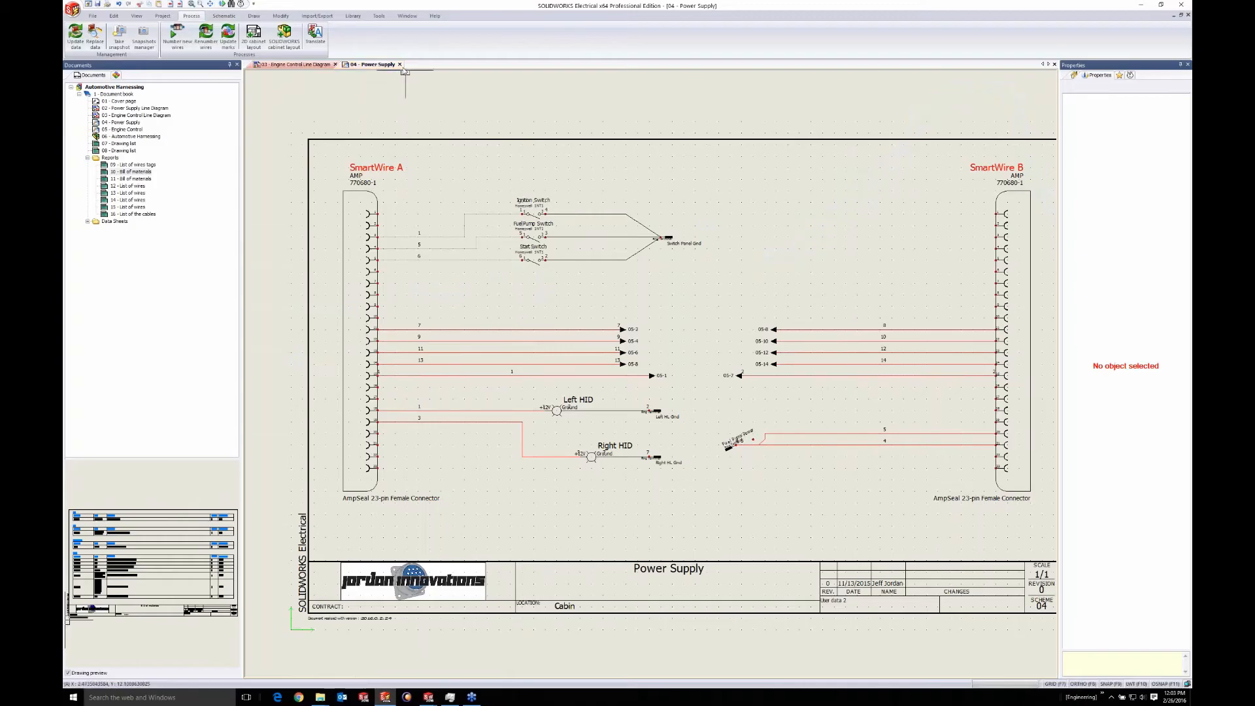
# Close the open drawings, and open the 01 Cover page and the 02 Power Supply Line Diagram for review
pyautogui.click(399, 64)
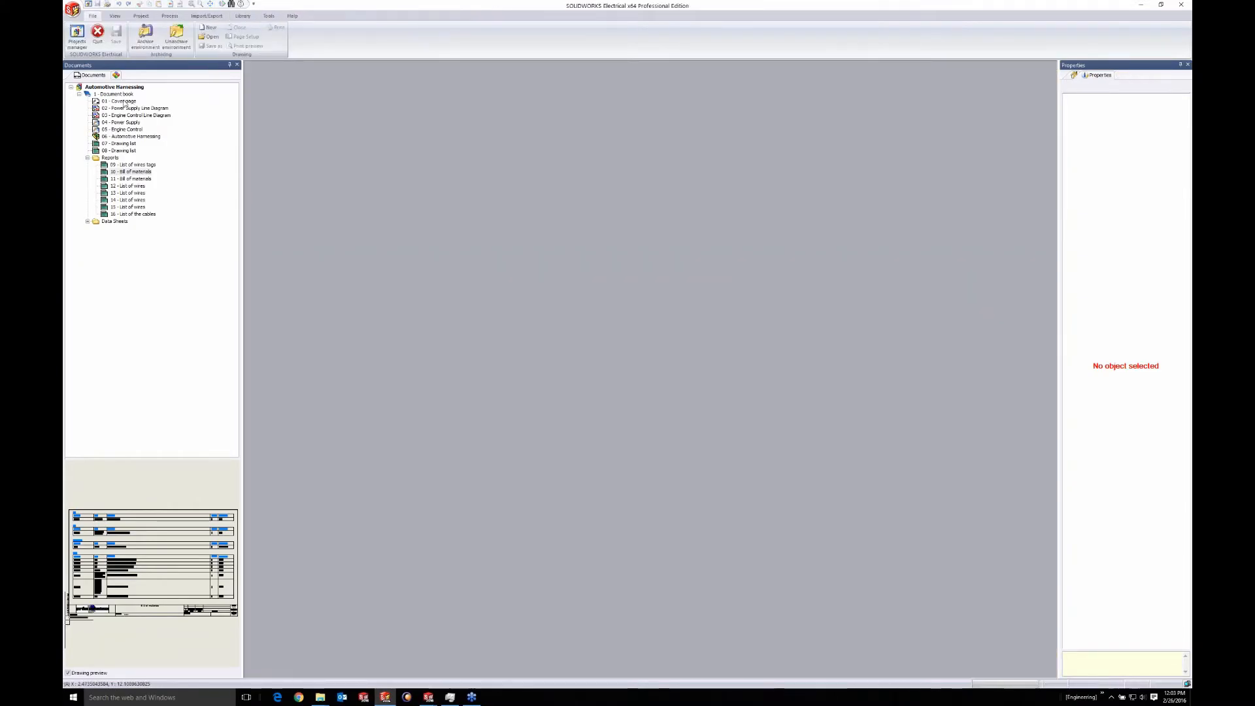
pyautogui.doubleClick(123, 102)
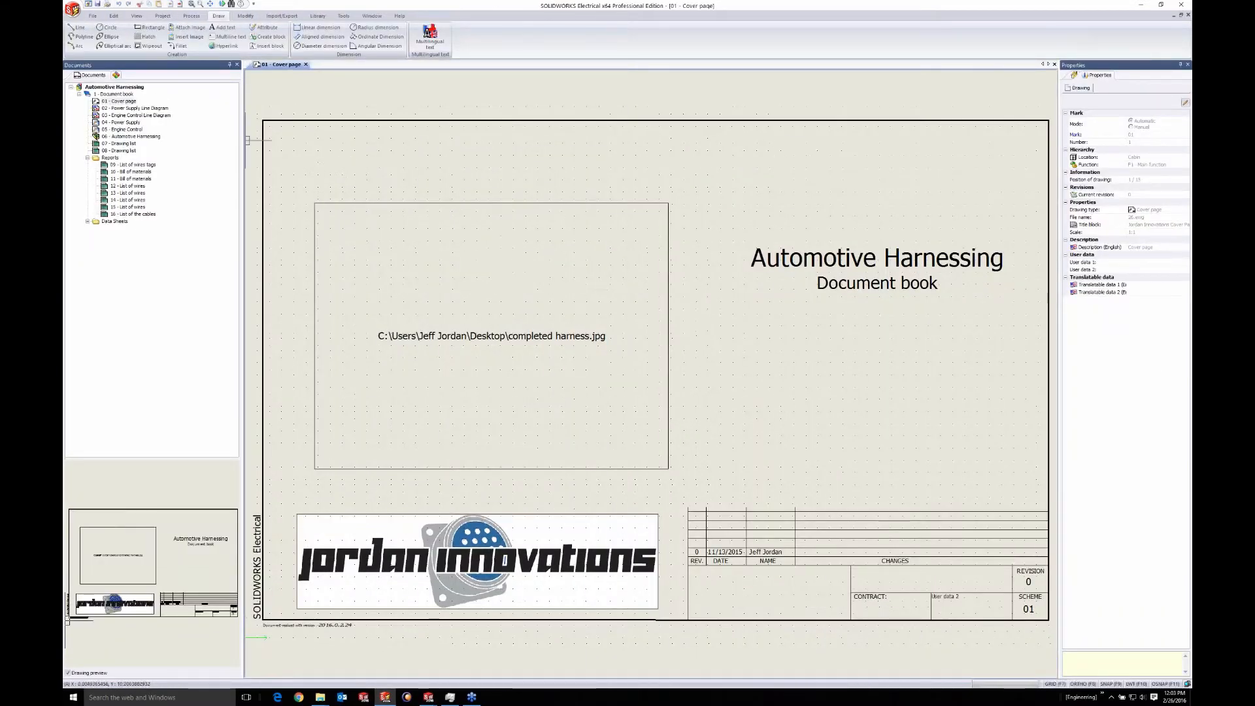
pyautogui.doubleClick(146, 108)
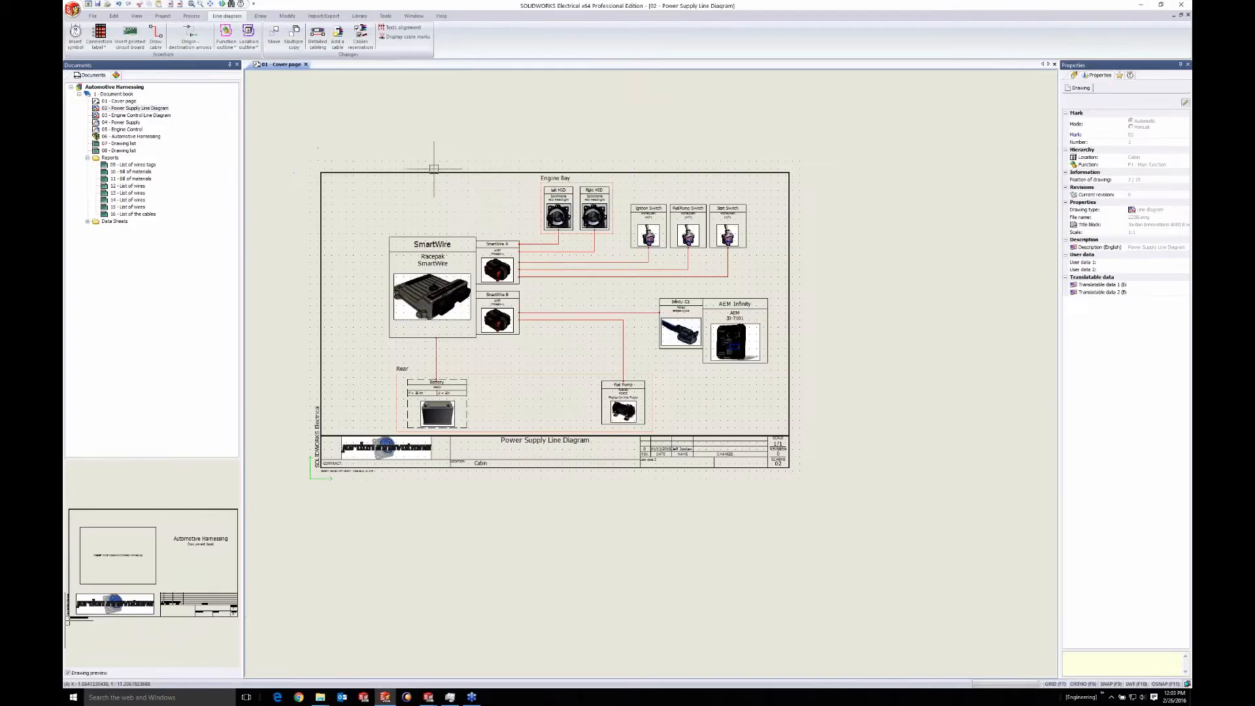
pyautogui.moveTo(459, 171); pyautogui.dragTo(509, 190, button='middle')
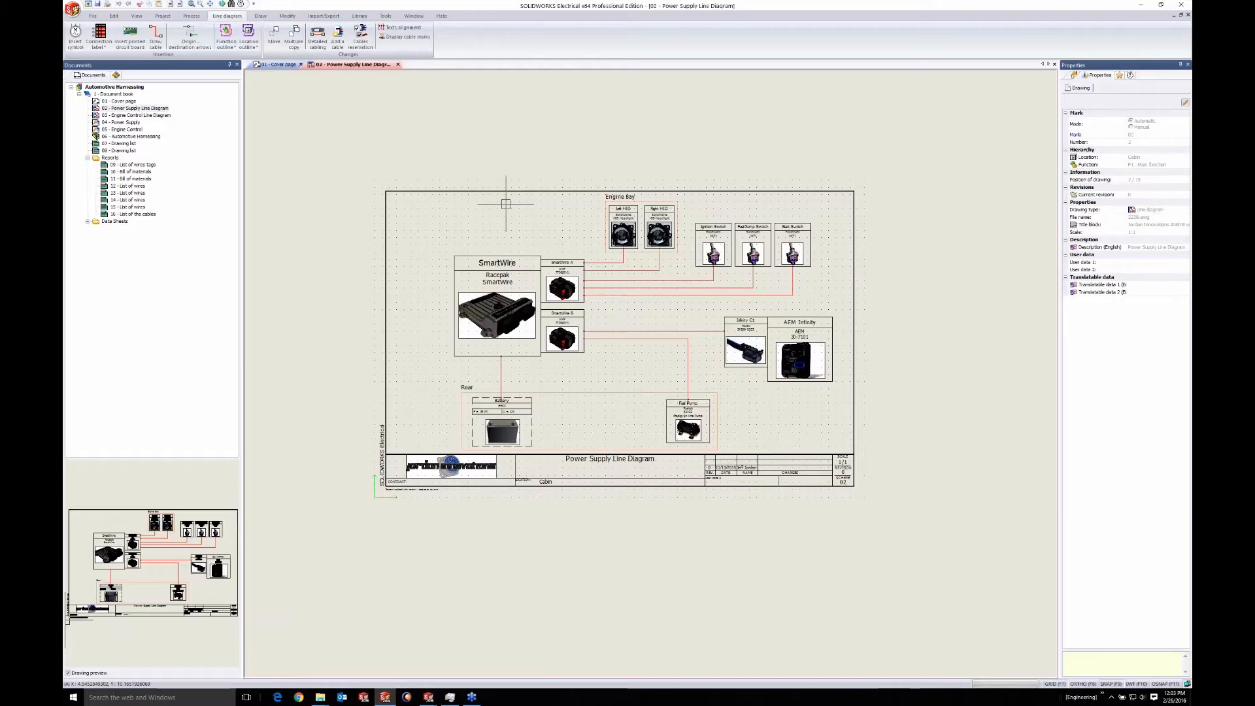
pyautogui.middleClick(506, 204)
pyautogui.middleClick(506, 204)
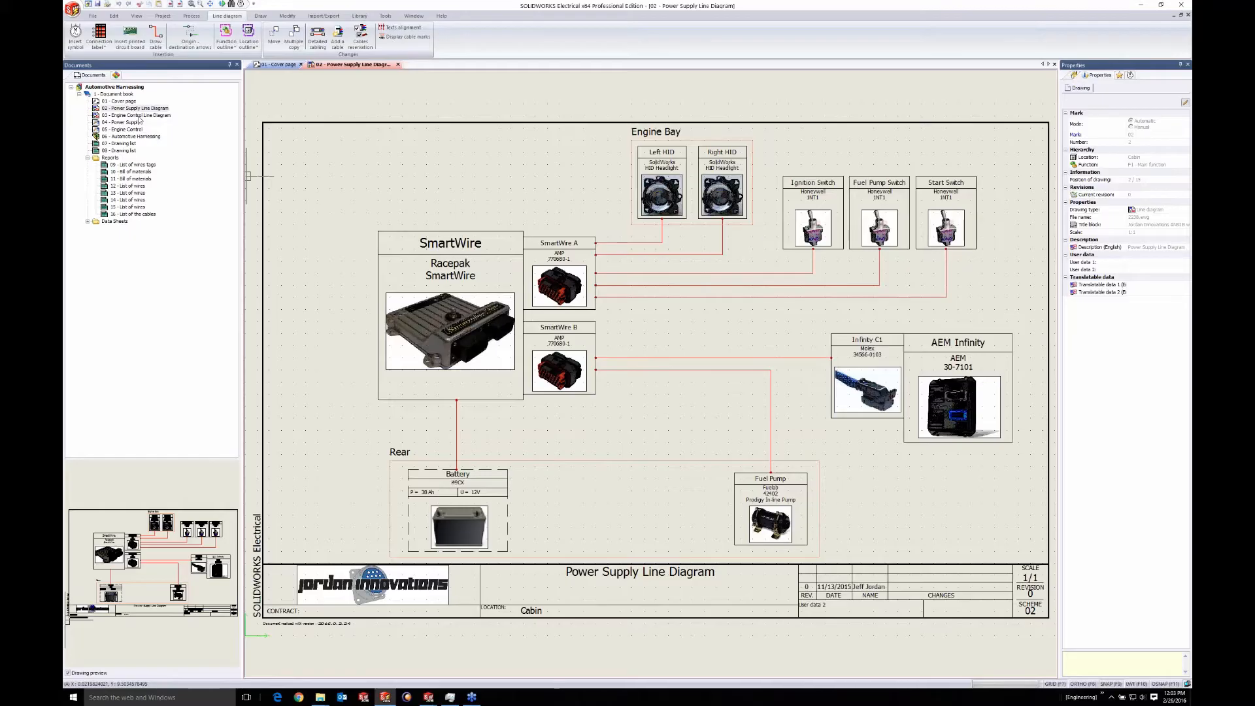
# Open the 03 Engine Control Line Diagram, the 04 Power Supply and the 05 Engine Control drawings one after another
pyautogui.doubleClick(137, 115)
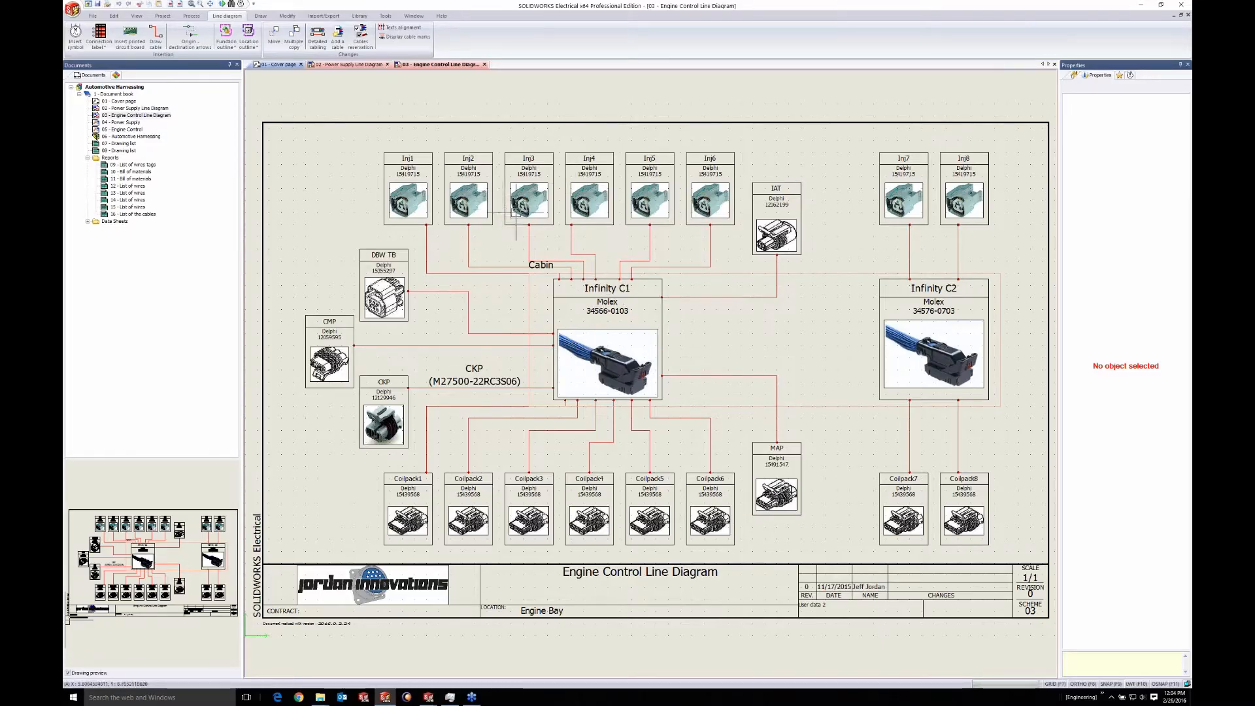
pyautogui.doubleClick(121, 122)
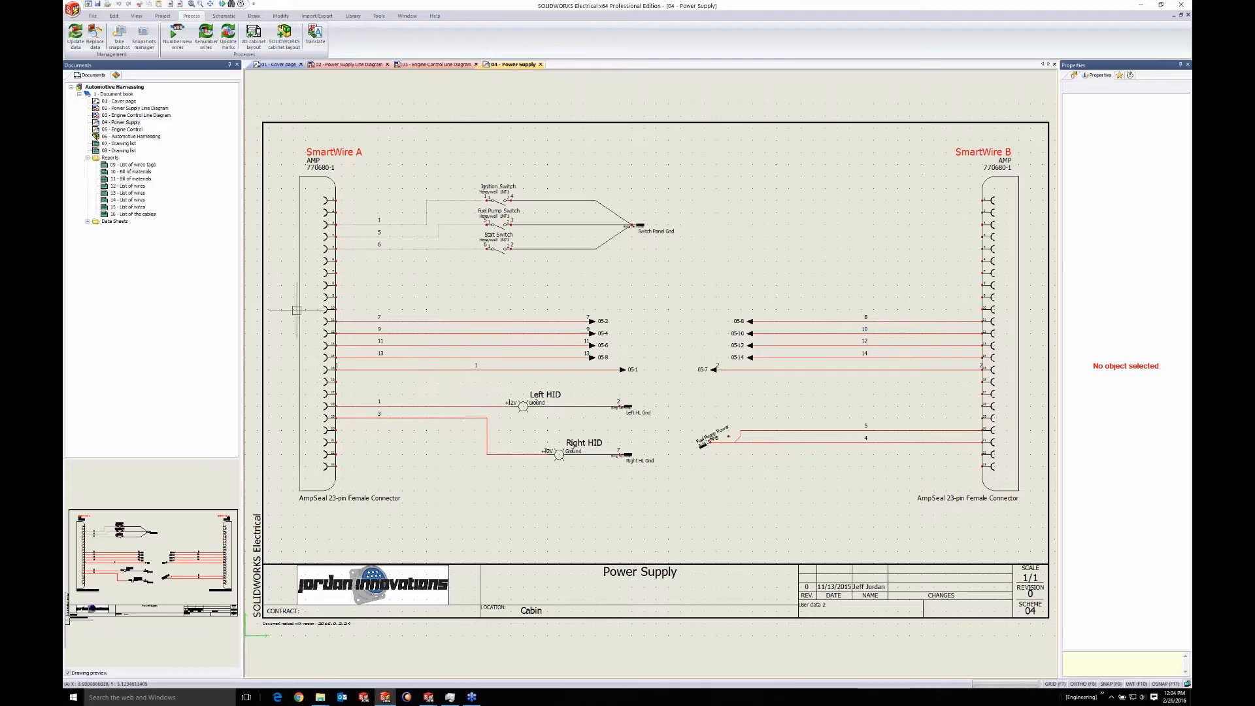
pyautogui.doubleClick(126, 129)
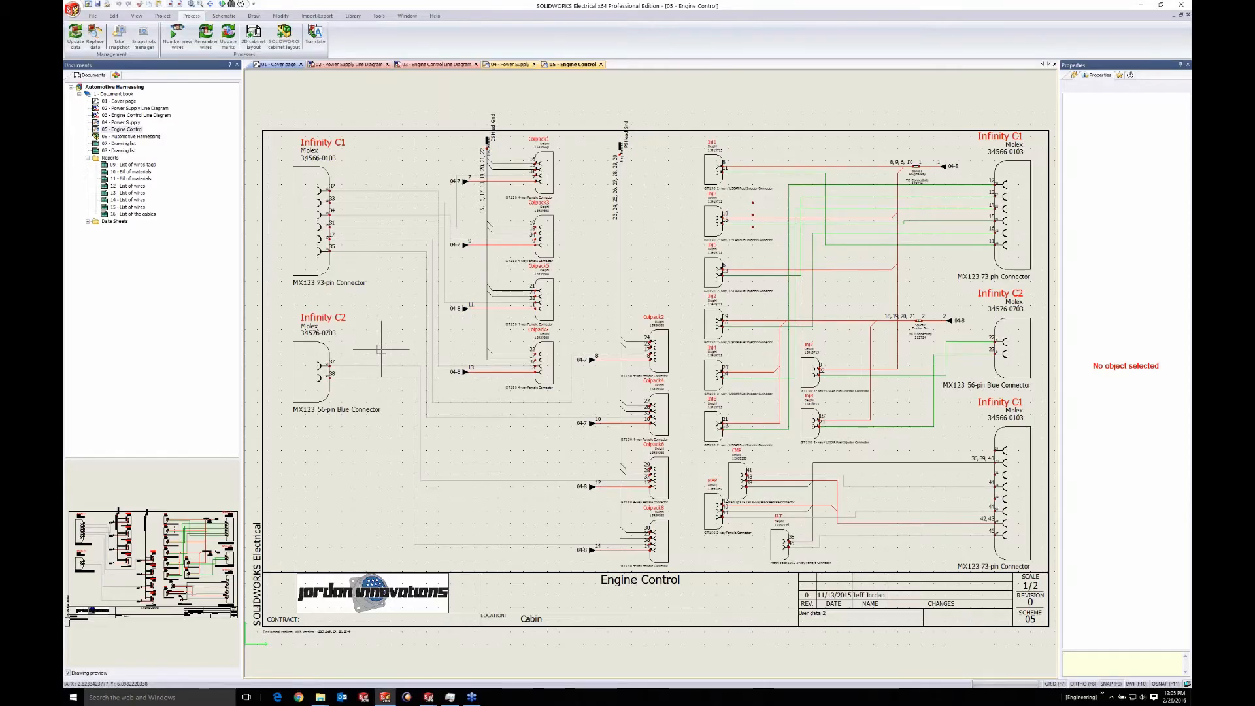
# Examine the Infinity C1 and C2 connector pins and their wiring to the coil packs, injectors and sensors in the Engine Control schematic
pyautogui.scroll(3, 293, 197)
pyautogui.scroll(2, 313, 189)
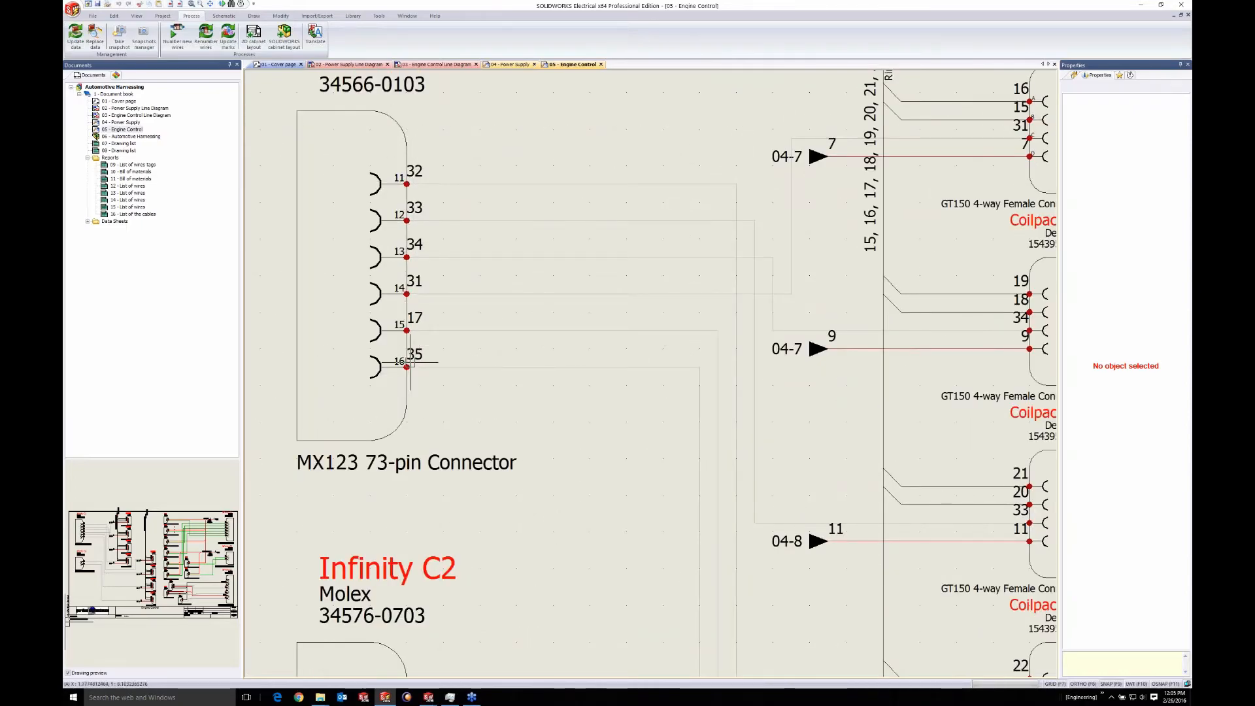
pyautogui.scroll(-4, 1007, 378)
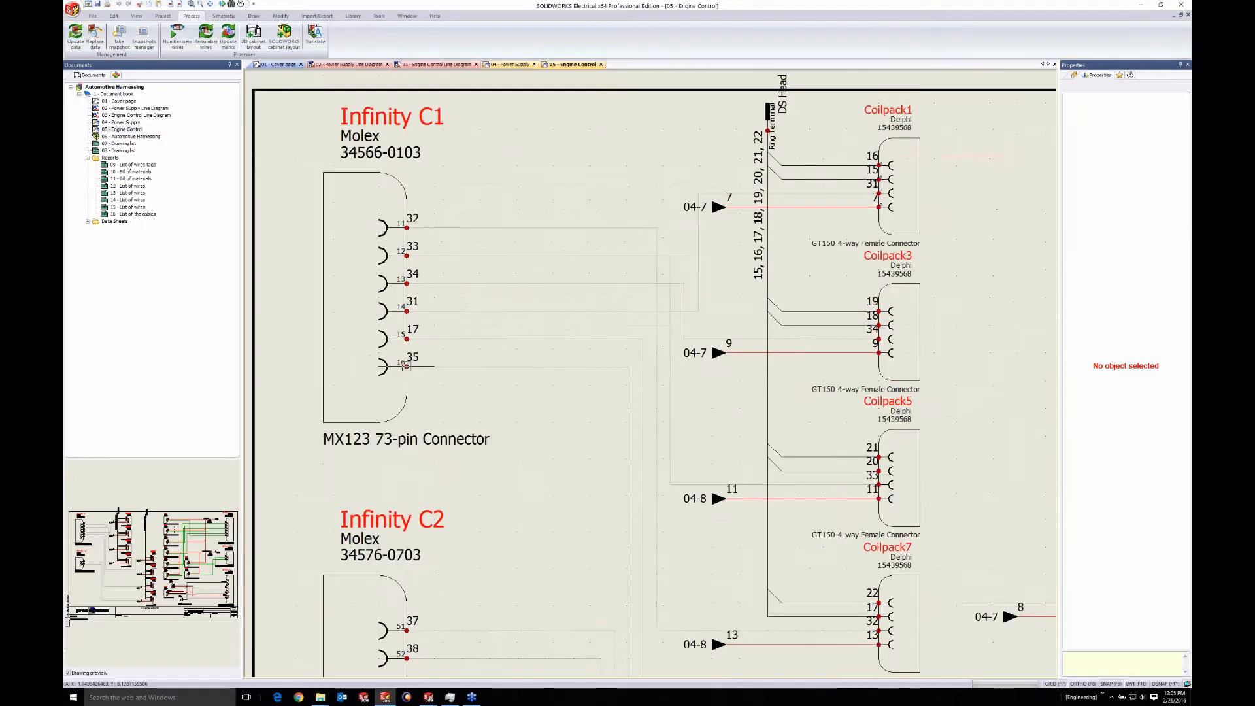
pyautogui.scroll(4, 787, 295)
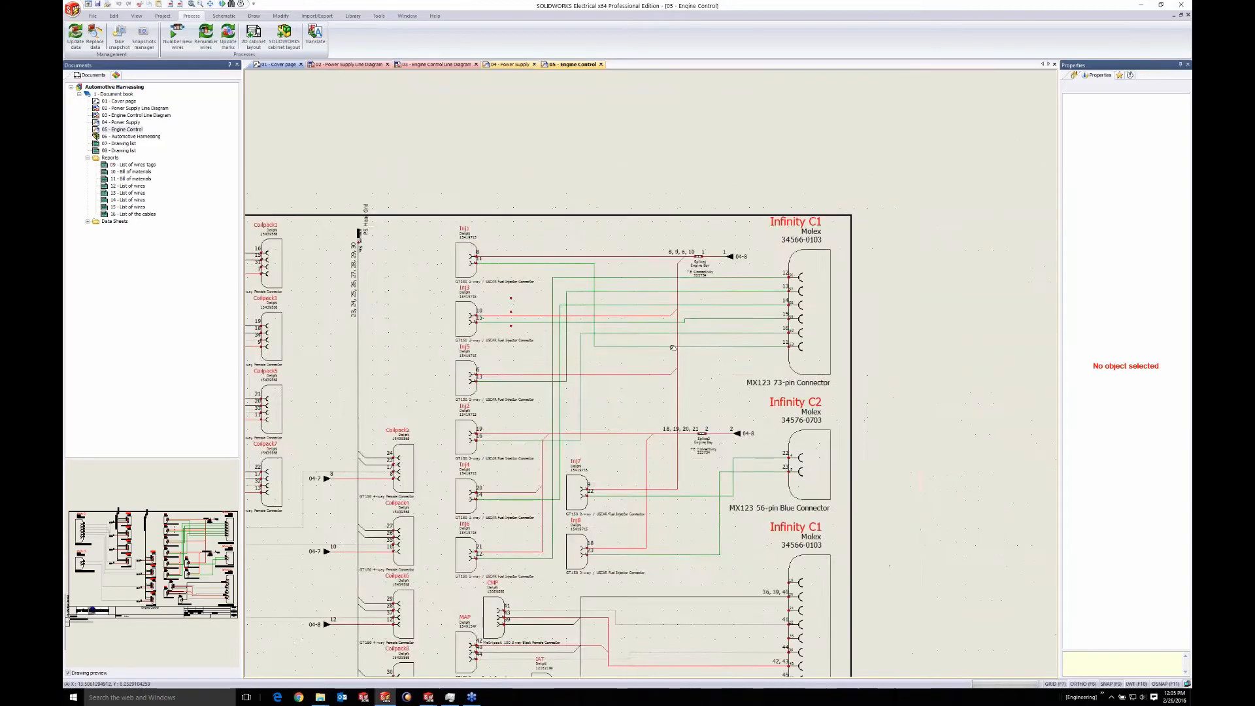
pyautogui.scroll(1, 786, 295)
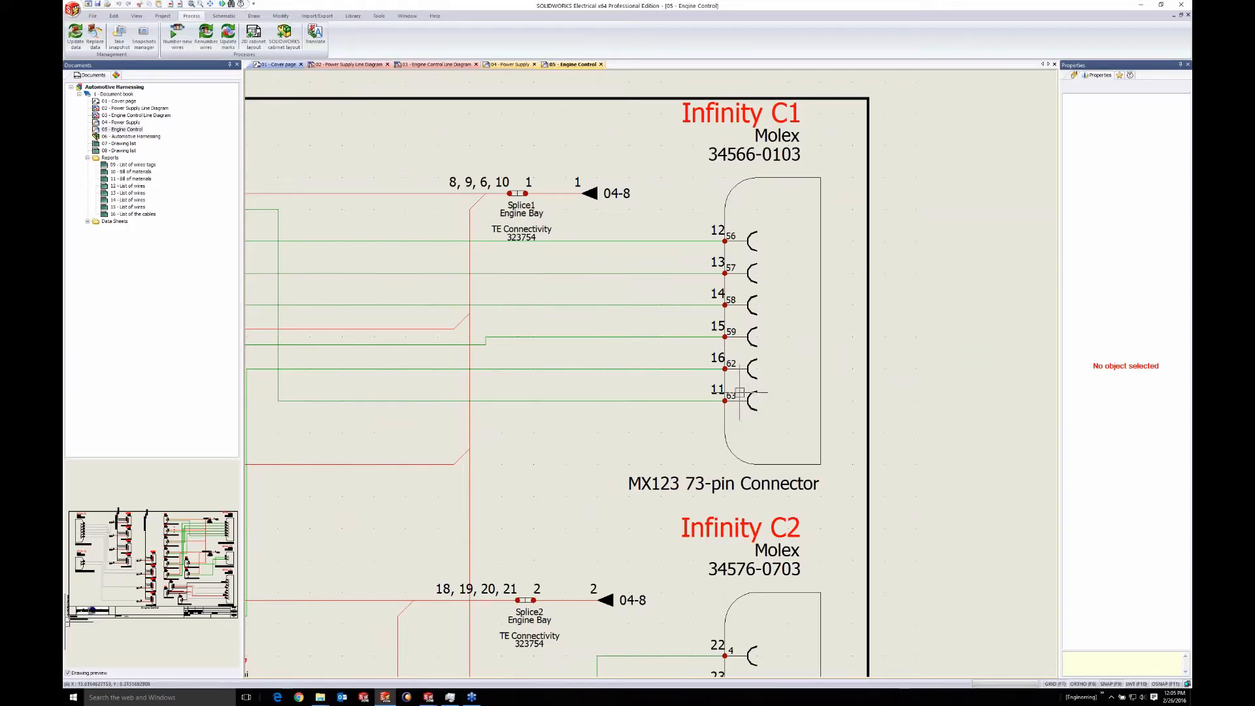
pyautogui.scroll(-5, 744, 404)
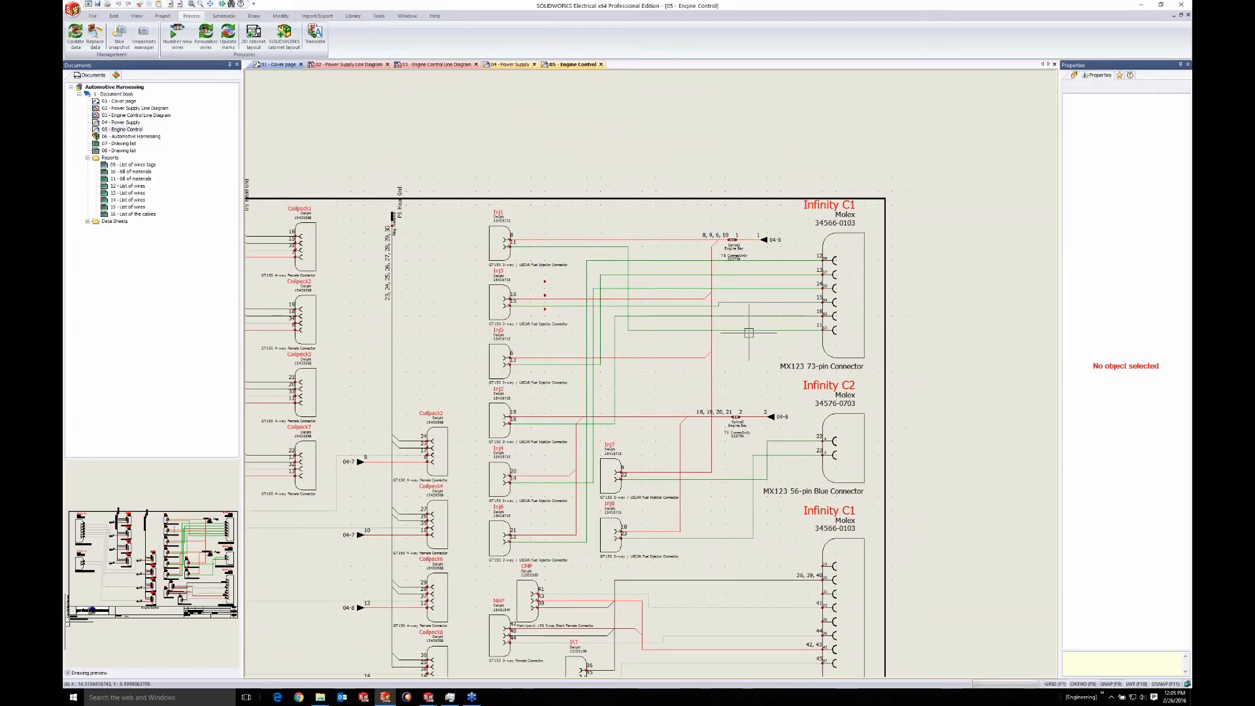
pyautogui.moveTo(747, 348); pyautogui.dragTo(791, 207, button='middle')
pyautogui.scroll(-2, 660, 286)
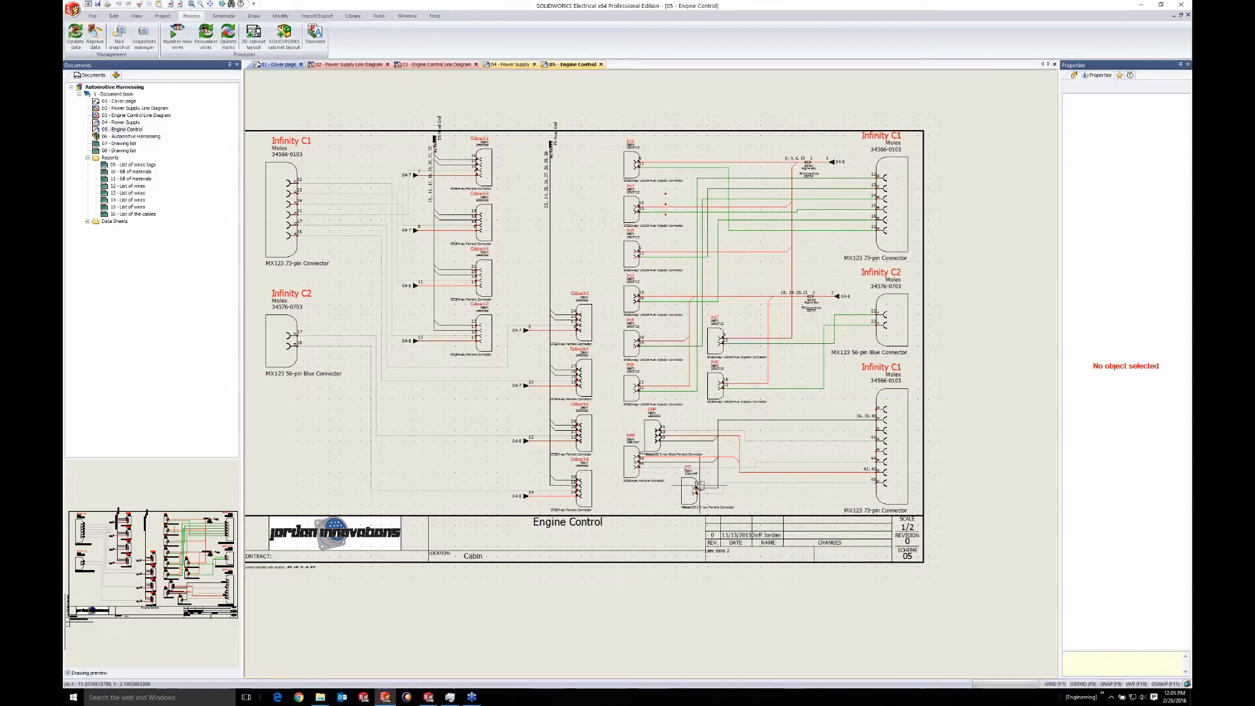
pyautogui.moveTo(698, 487); pyautogui.dragTo(757, 498, button='middle')
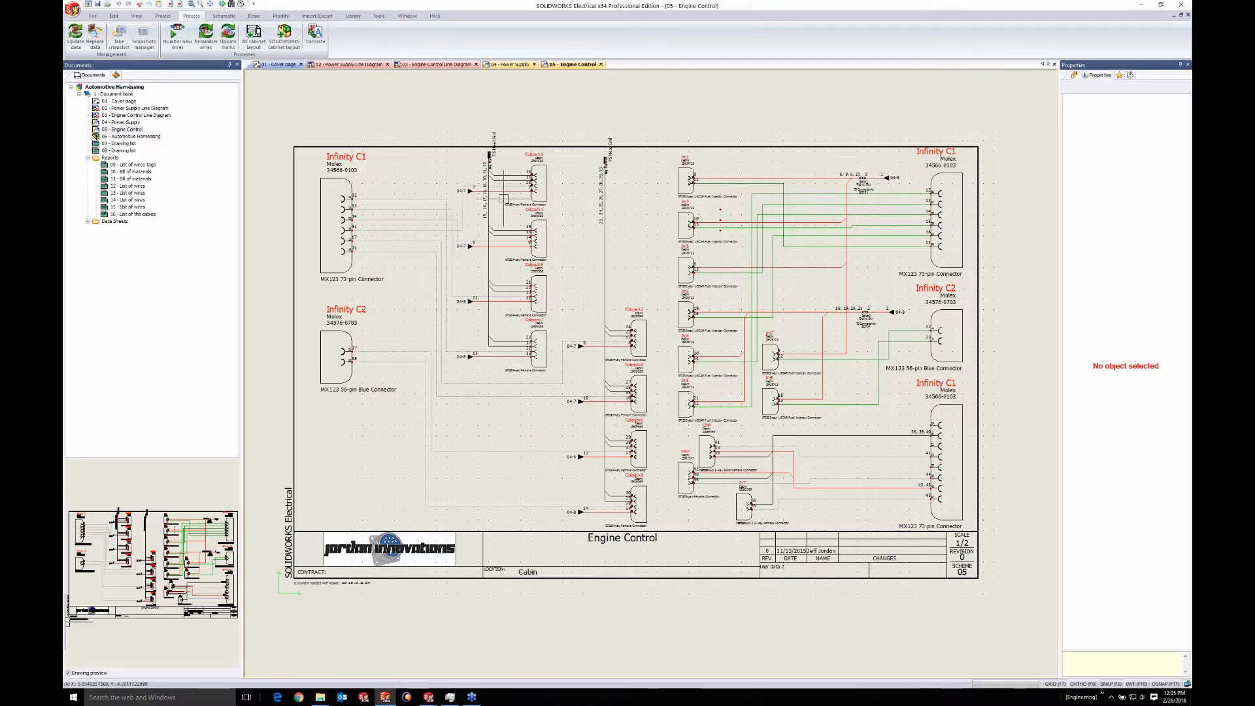
# Show the detailed cabling of the CKP cable in the 03 Engine Control Line Diagram
pyautogui.click(421, 65)
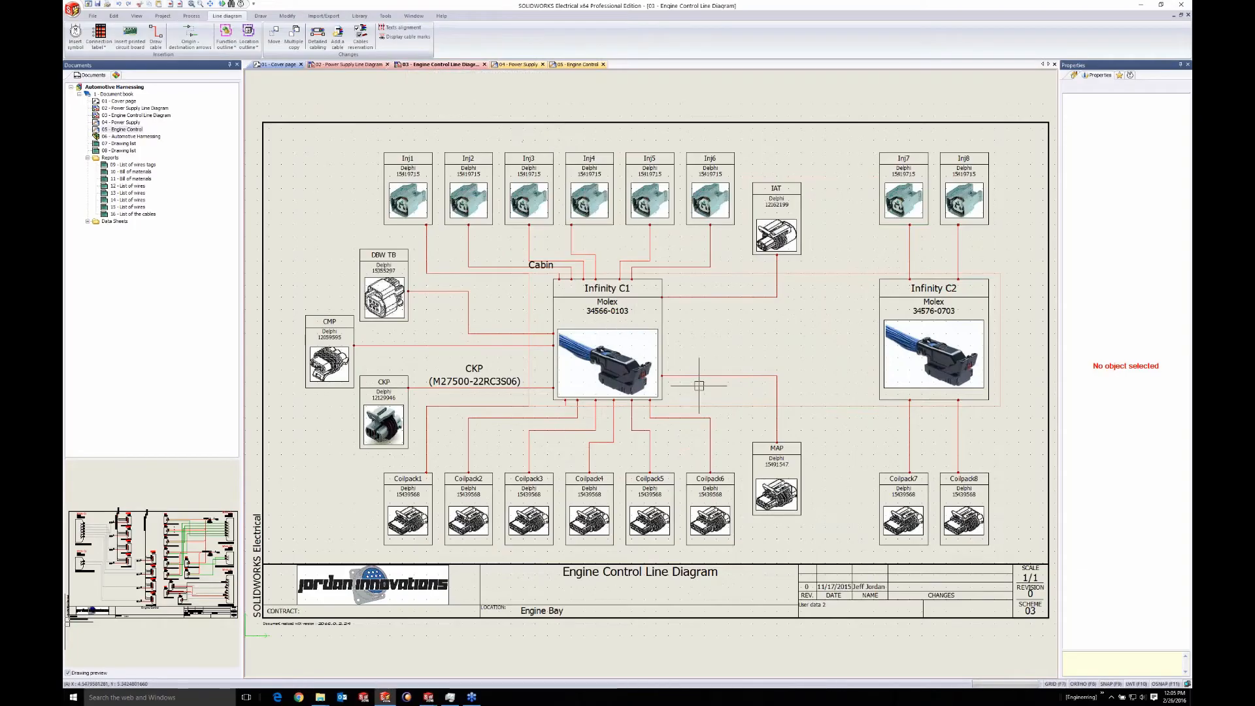
pyautogui.click(419, 387)
pyautogui.doubleClick(420, 388)
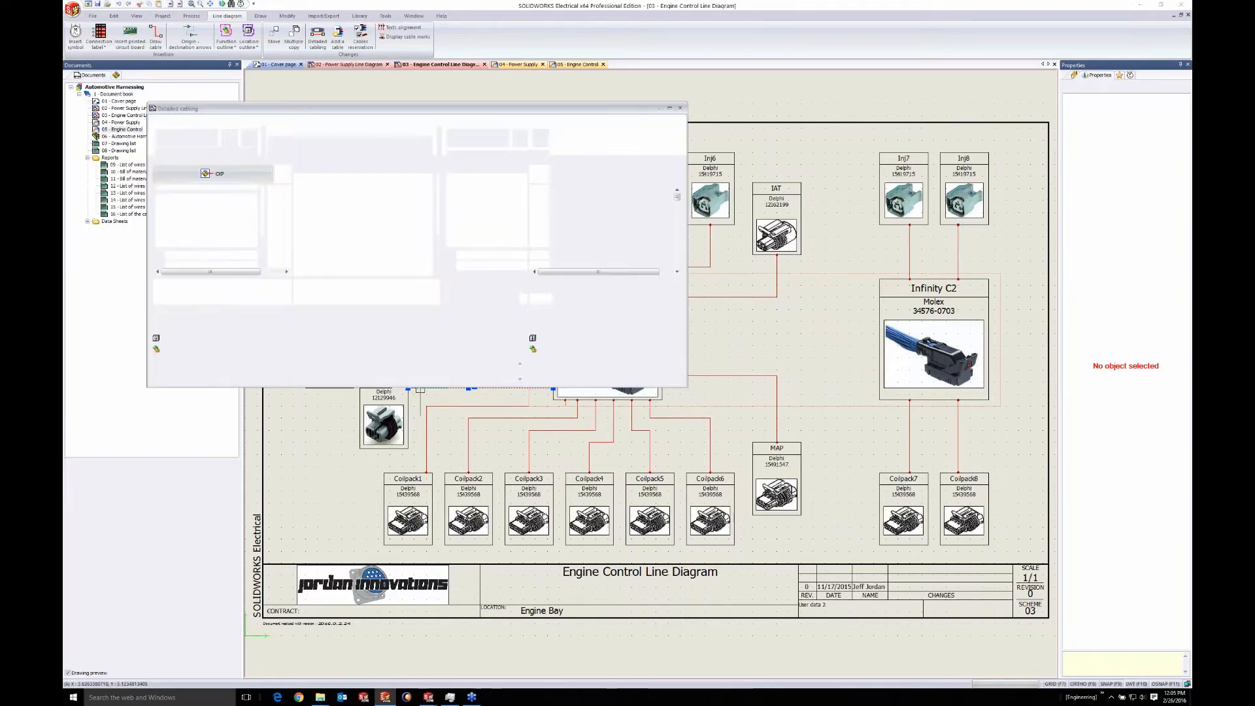
pyautogui.moveTo(416, 111); pyautogui.dragTo(548, 171)
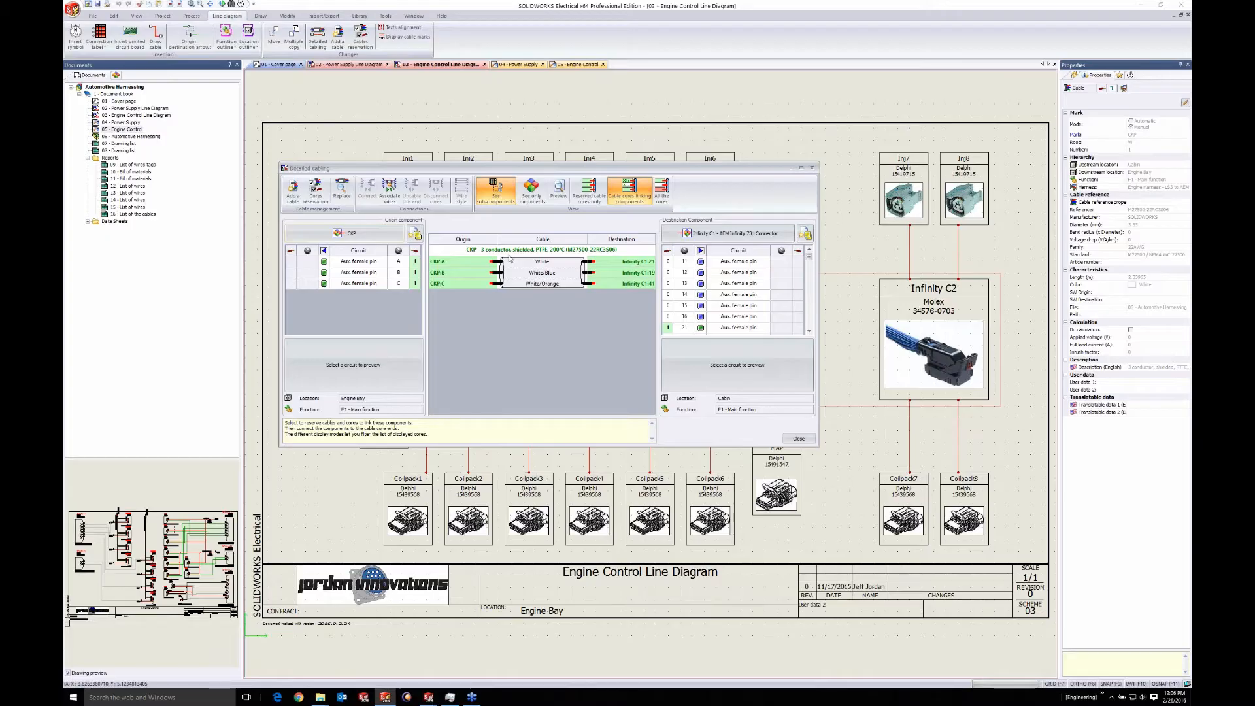
# Check the origin and destination pins of the CKP cable's cores, and close the detailed cabling
pyautogui.click(460, 264)
pyautogui.click(457, 273)
pyautogui.click(454, 284)
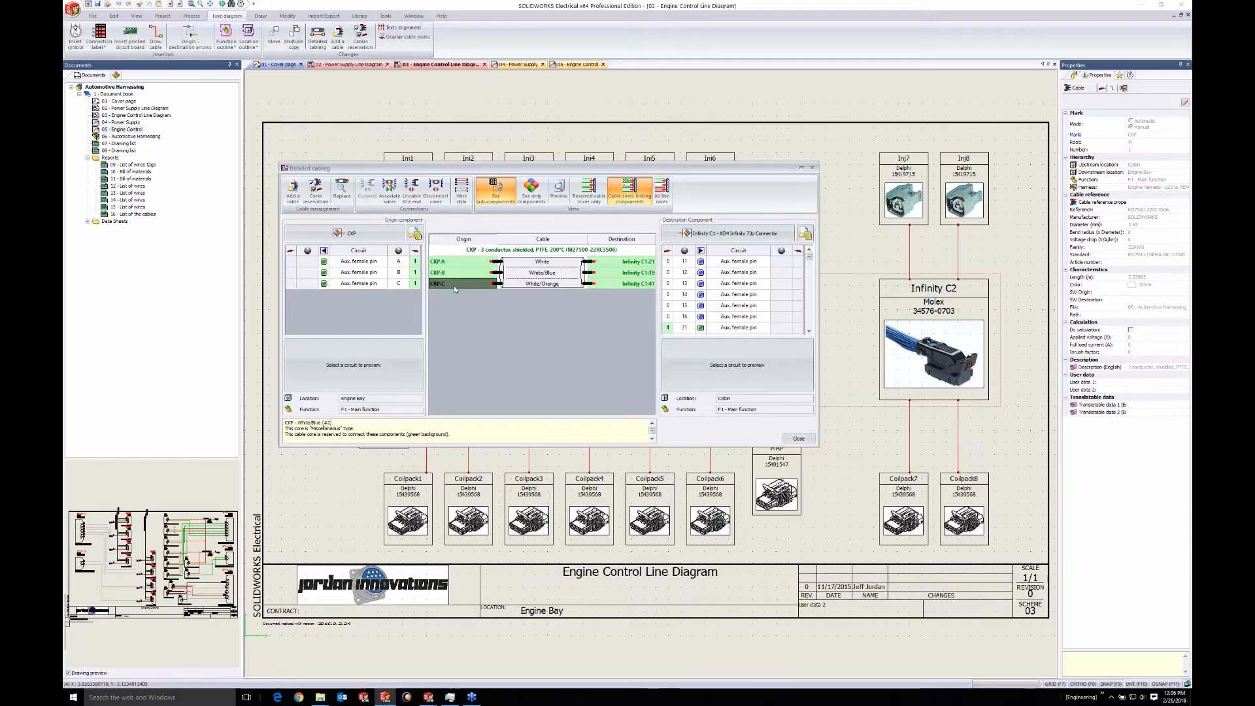
pyautogui.click(609, 272)
pyautogui.click(623, 283)
pyautogui.click(629, 274)
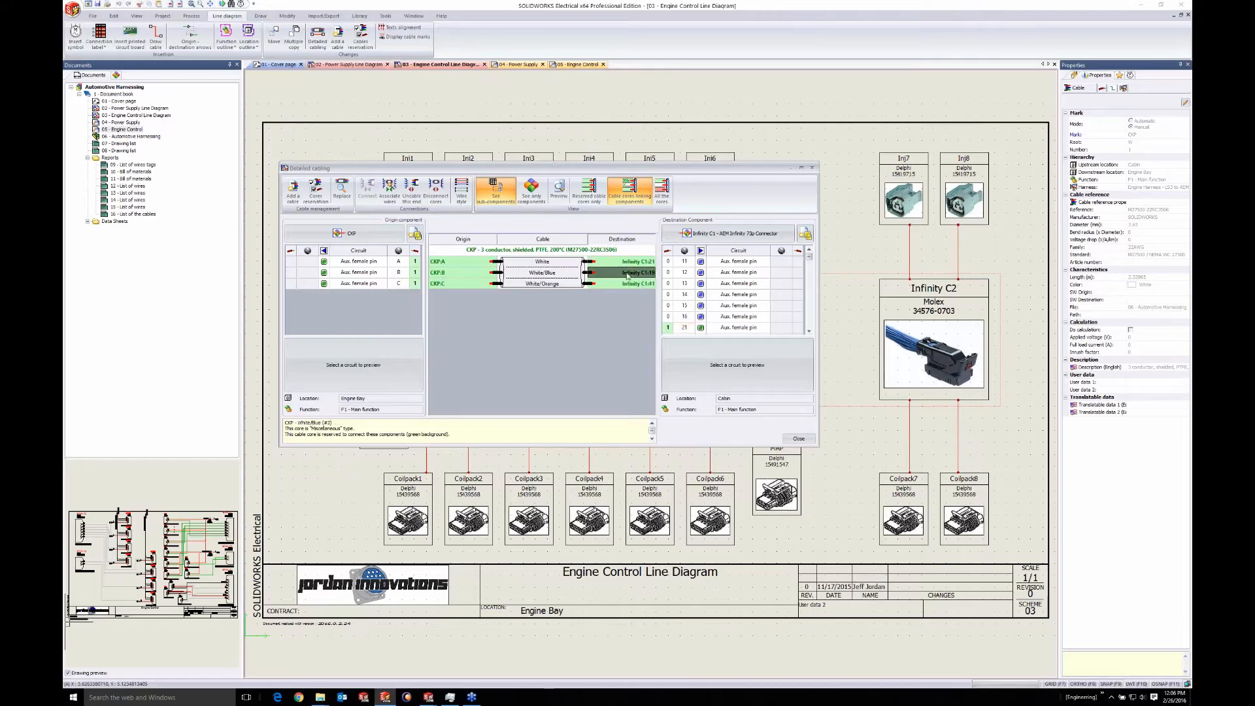
pyautogui.click(789, 440)
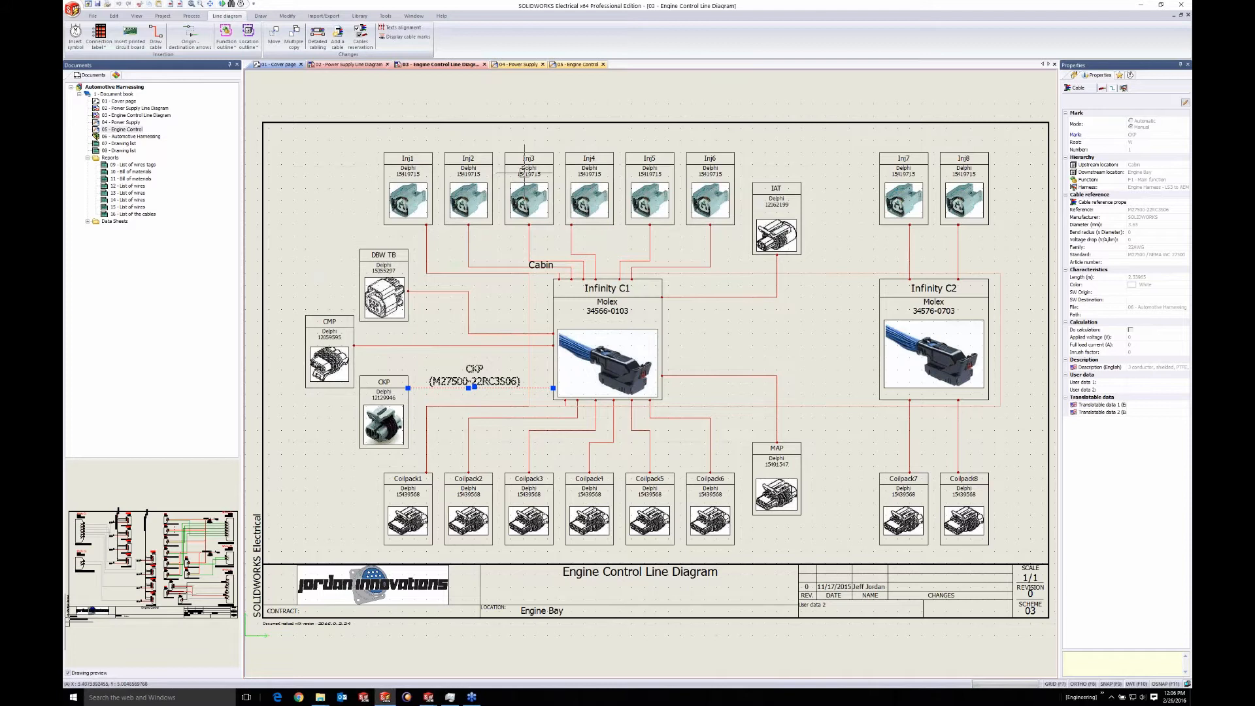
# Inspect the sensor wiring in the 05 Engine Control schematic, and open the CMP connection's detailed cabling from the 03 Engine Control Line Diagram
pyautogui.click(566, 65)
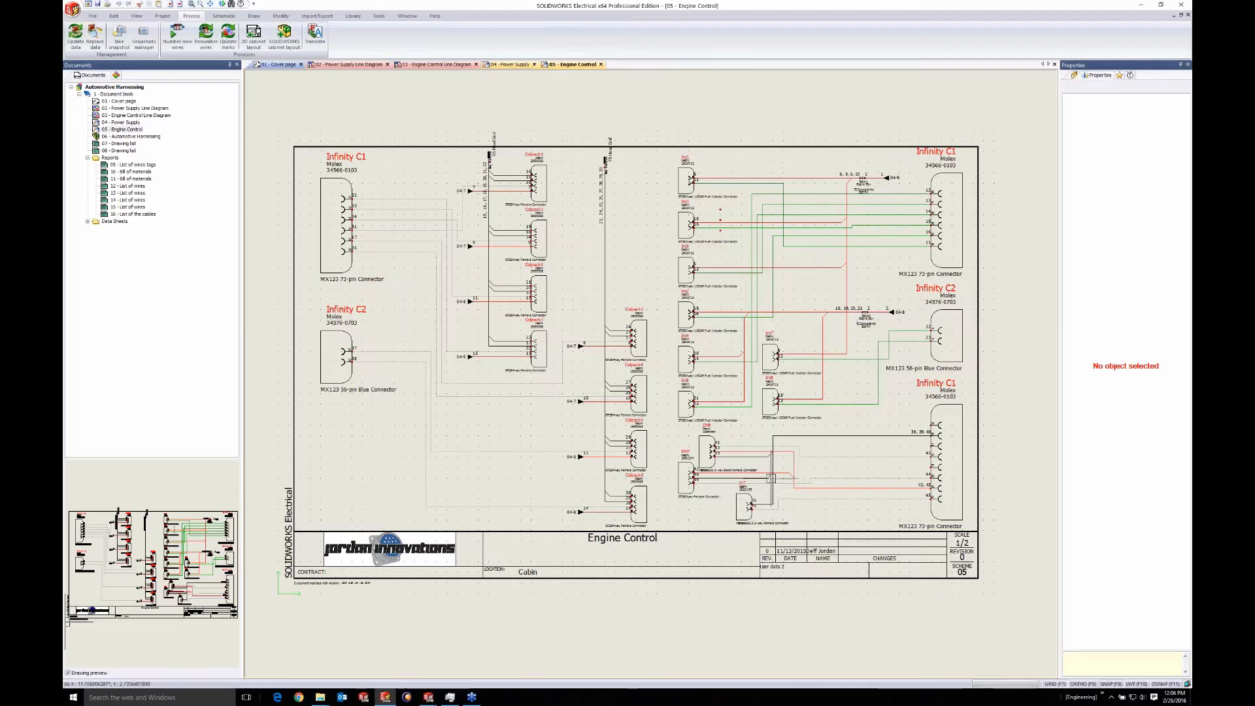
pyautogui.scroll(2, 791, 458)
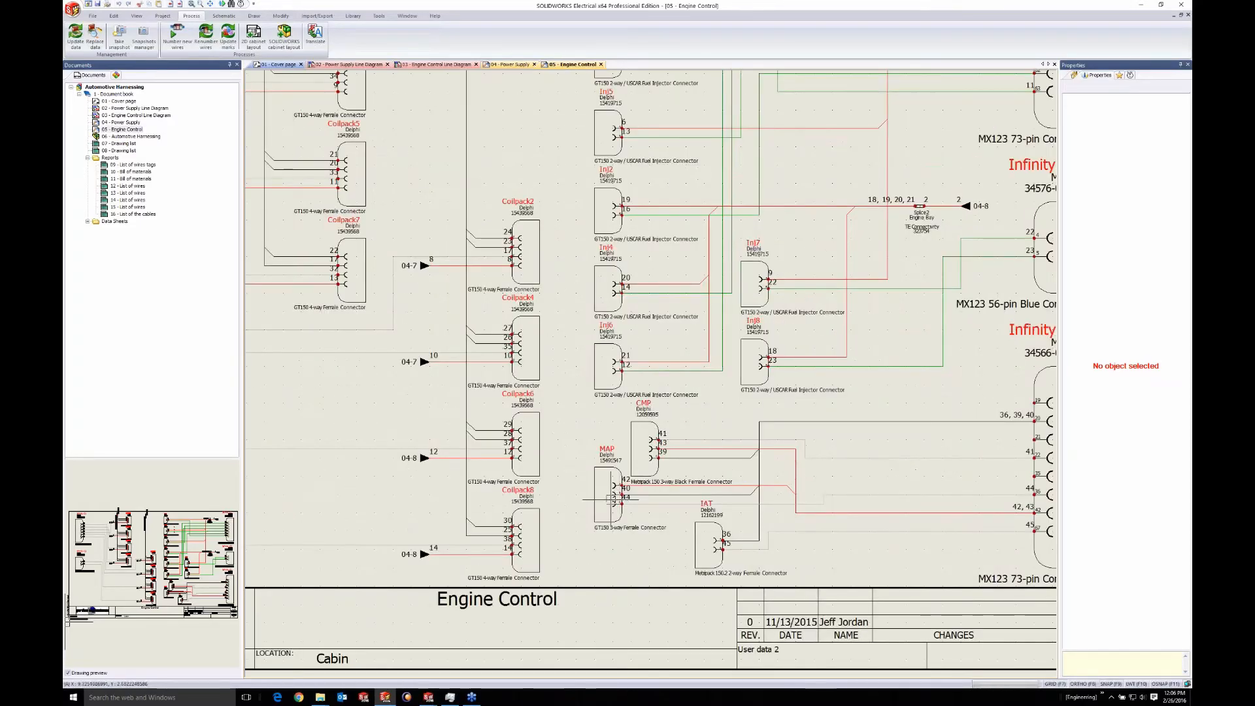
pyautogui.click(443, 66)
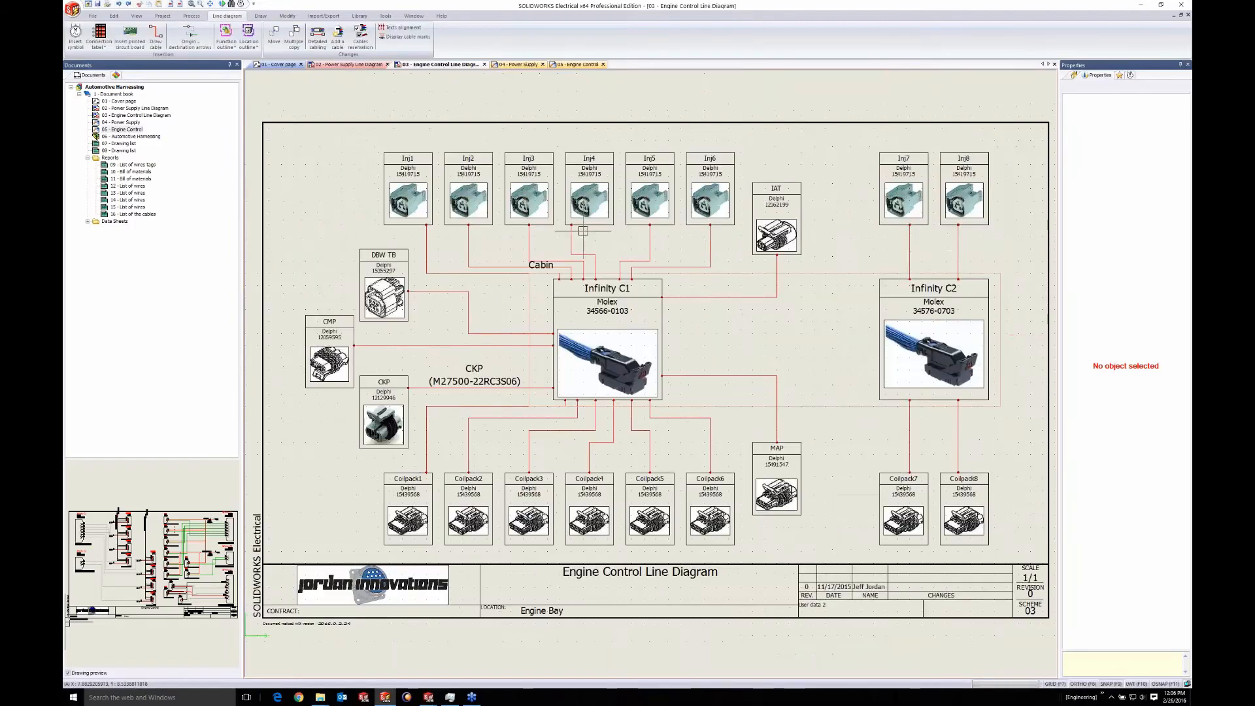
pyautogui.doubleClick(399, 345)
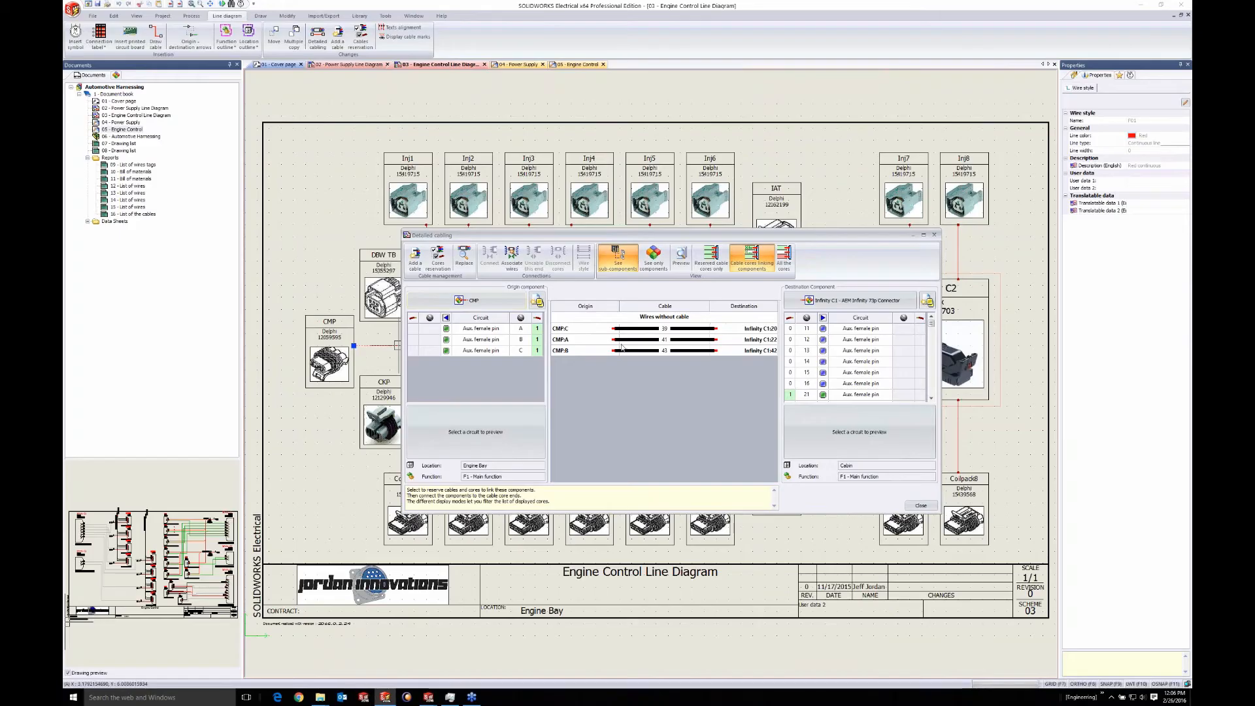
# Check the origin and destination pins of the CMP wires, and return to the 05 Engine Control schematic
pyautogui.click(610, 329)
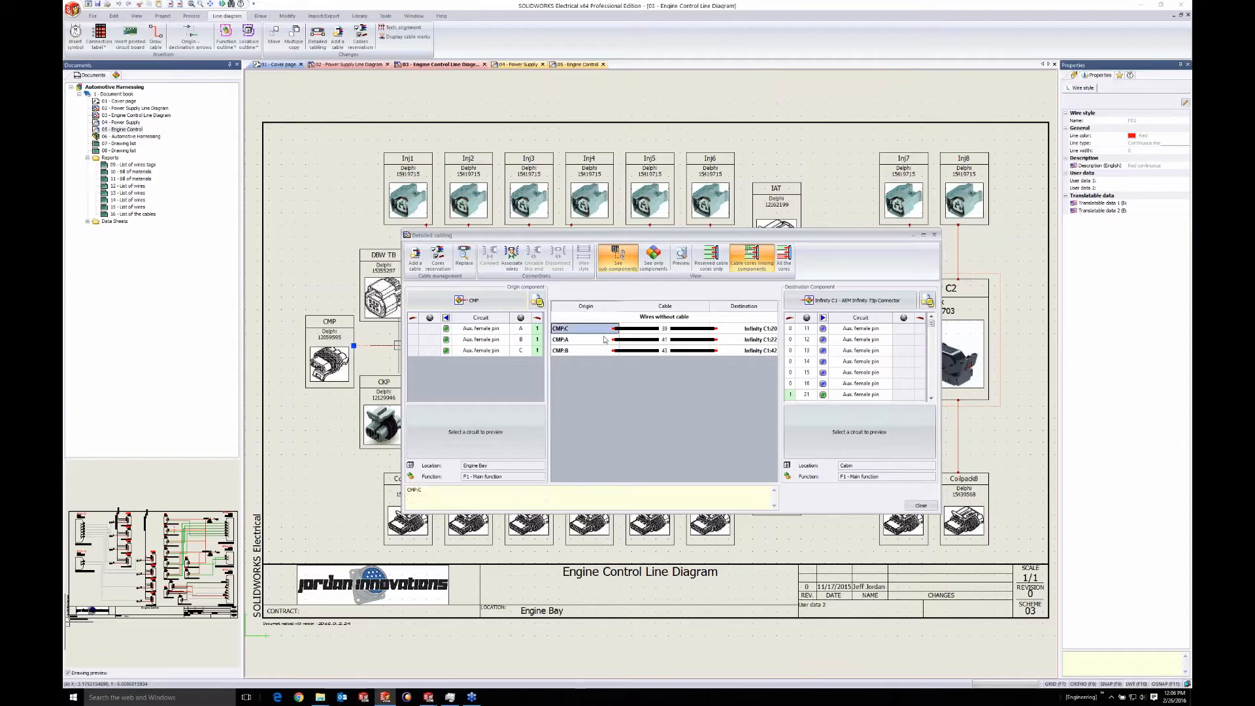
pyautogui.click(616, 340)
pyautogui.click(624, 351)
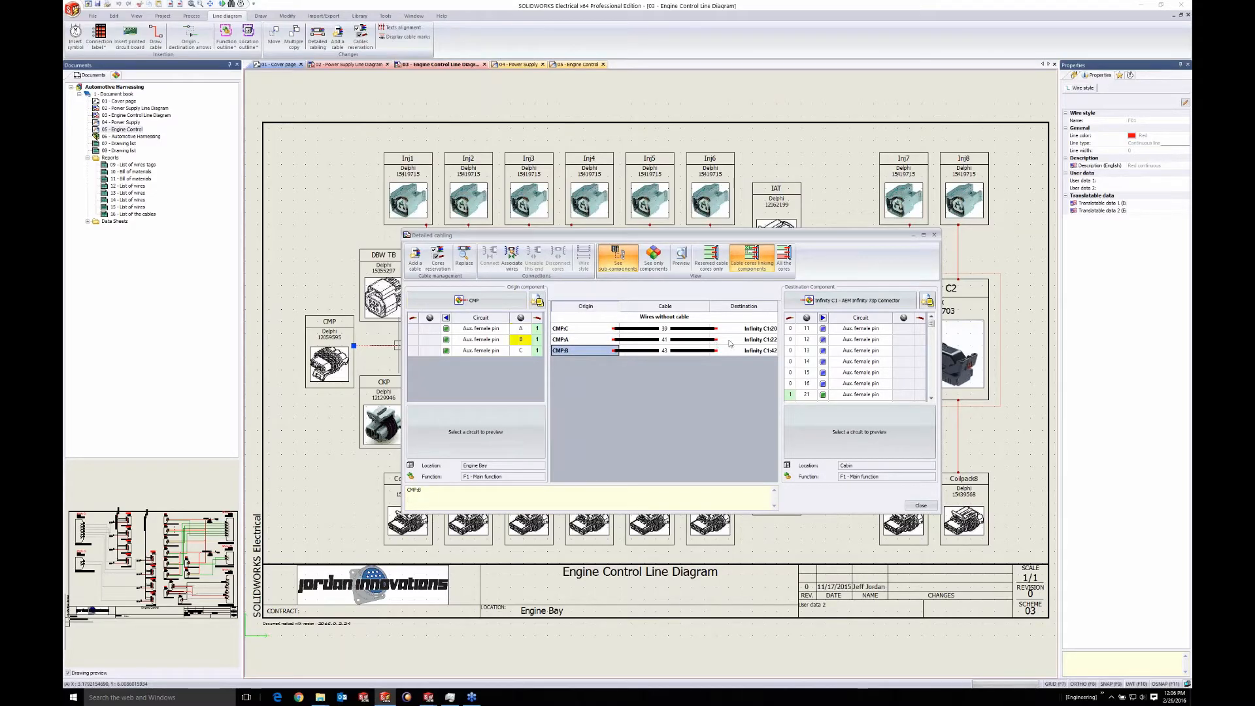
pyautogui.click(750, 329)
pyautogui.click(749, 340)
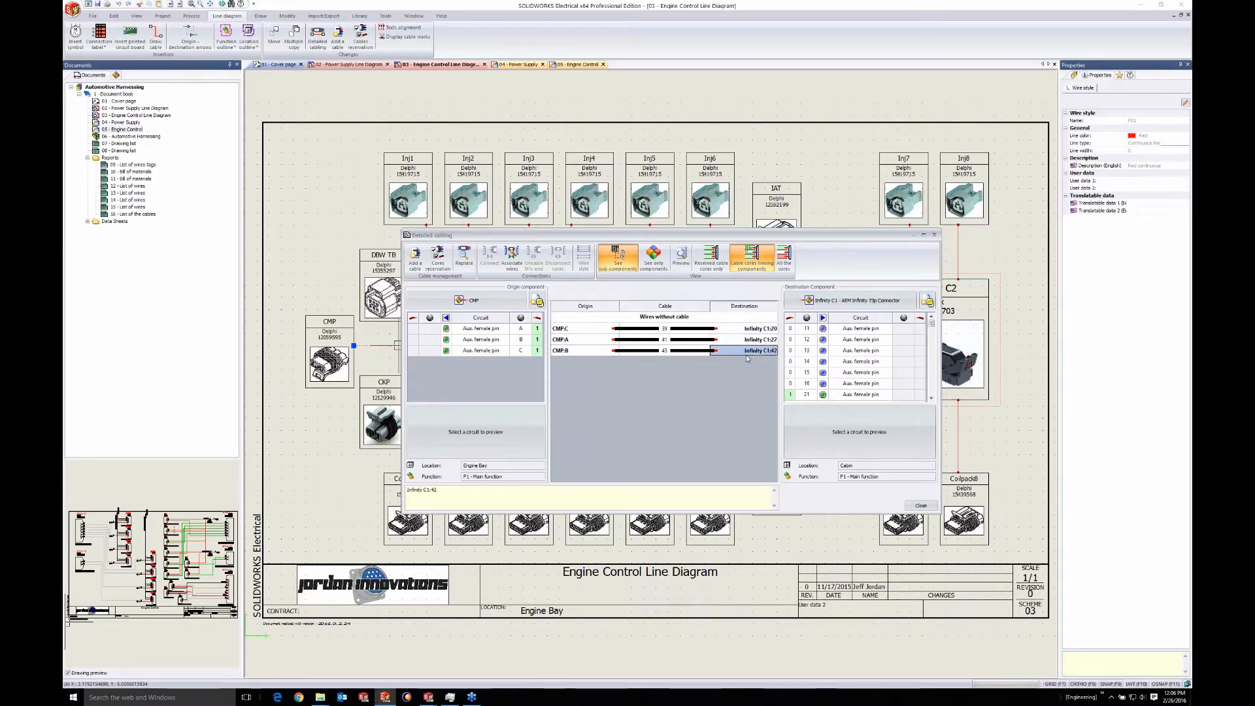
pyautogui.click(920, 505)
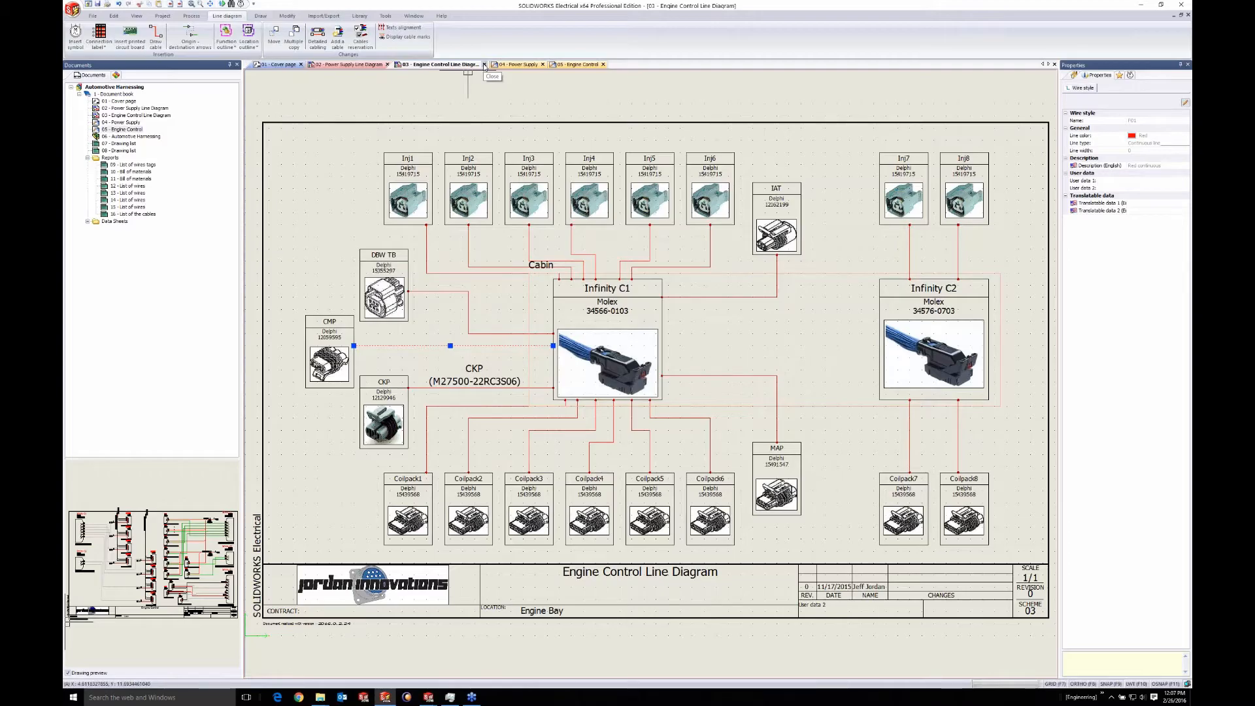
pyautogui.click(485, 65)
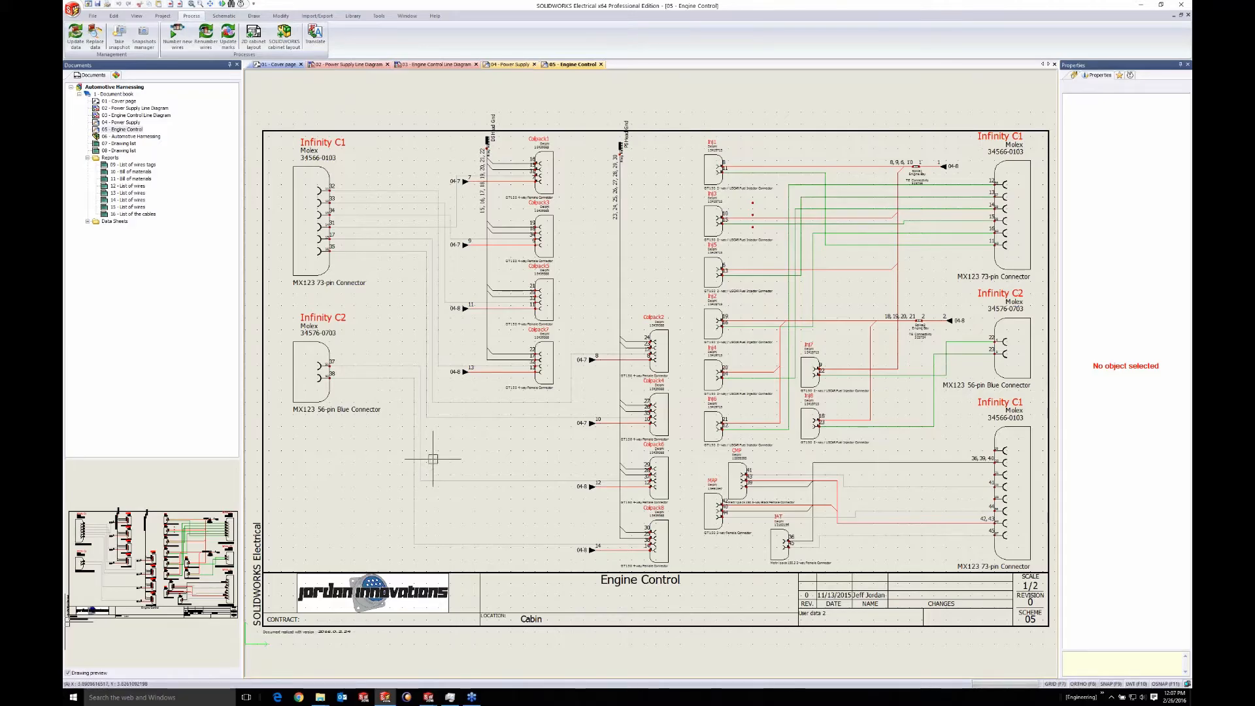
# Switch to the Photos app and view the project pictures from 1.JPG through 3.jpg
pyautogui.hotkey('alt', 'Tab')
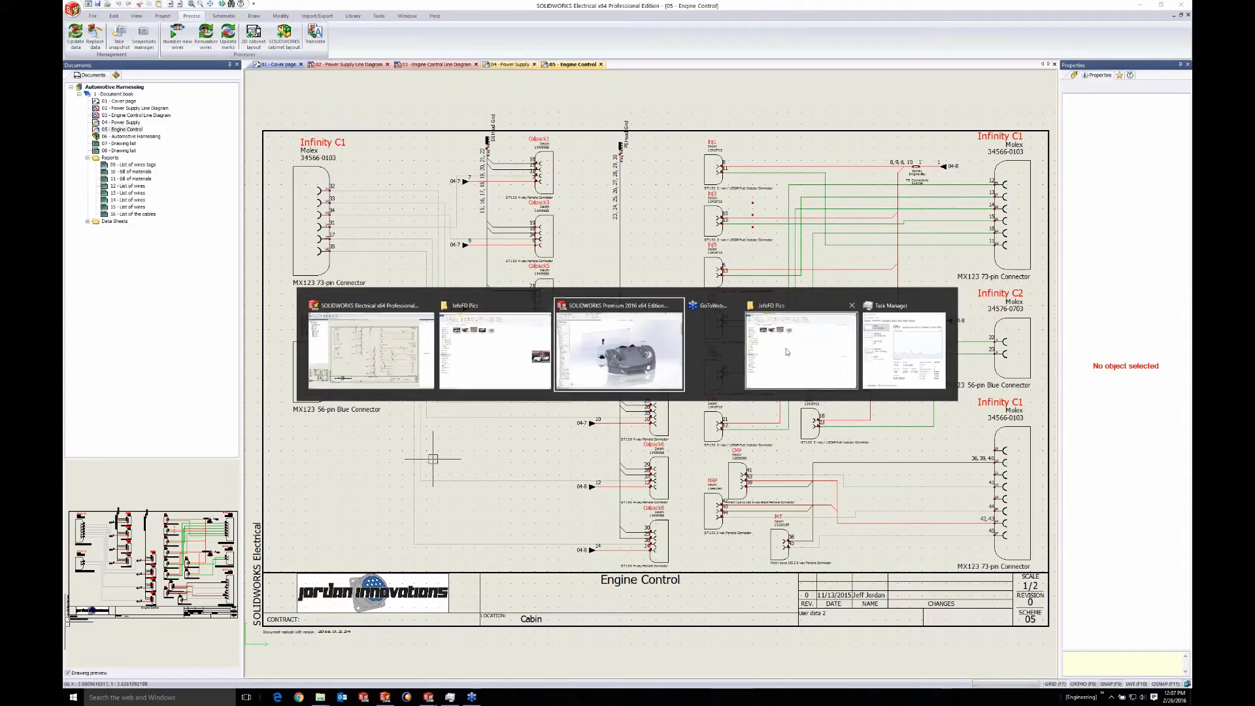
pyautogui.press('Escape')
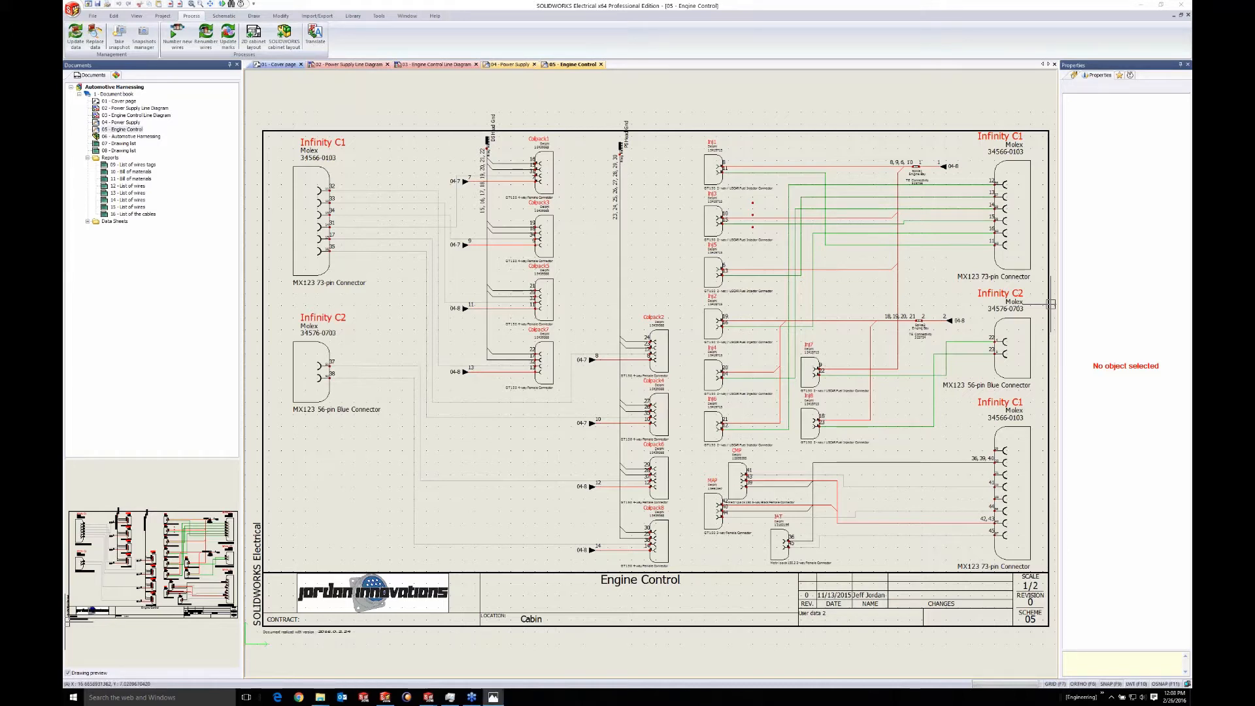
pyautogui.moveTo(63, 189); pyautogui.dragTo(551, 186)
pyautogui.doubleClick(551, 186)
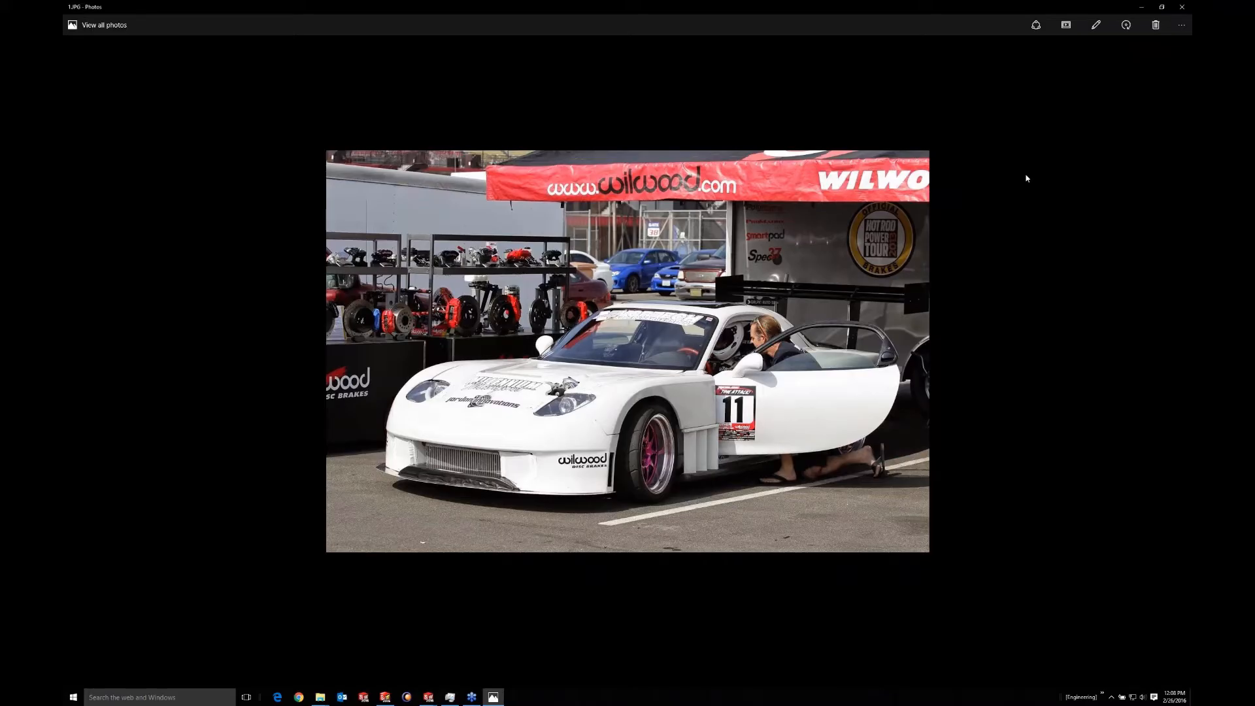
pyautogui.press('Right')
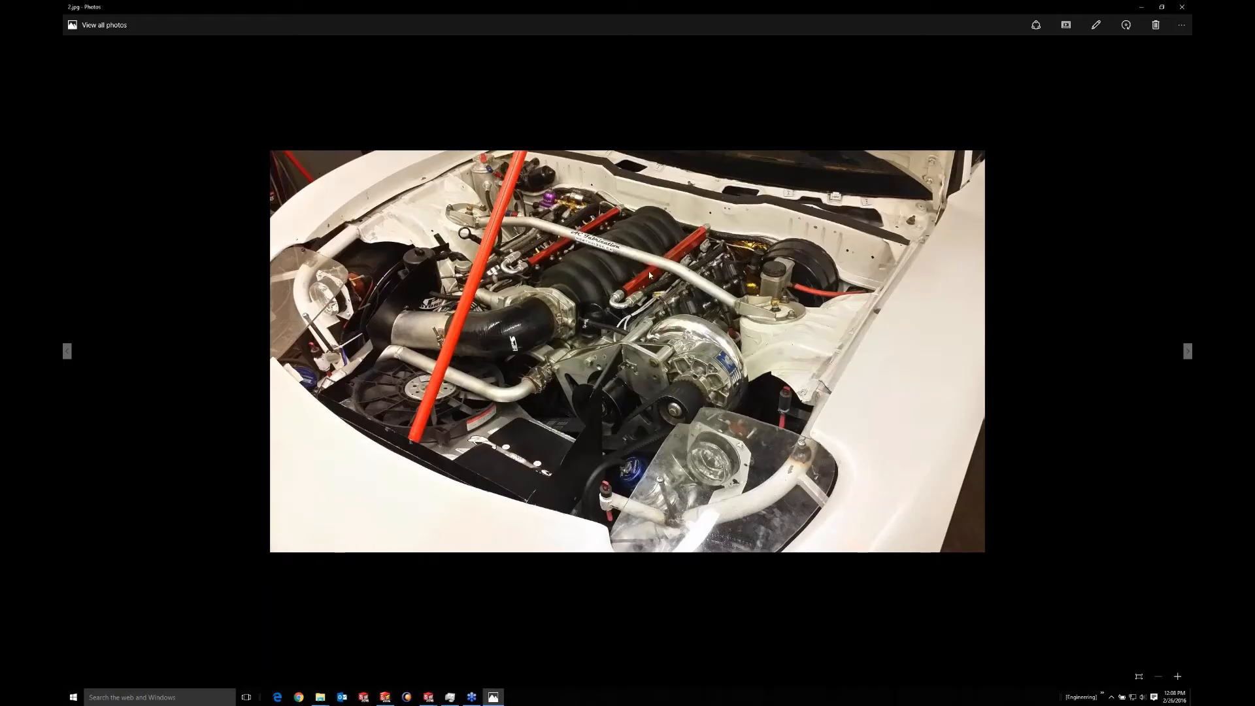
pyautogui.press('Right')
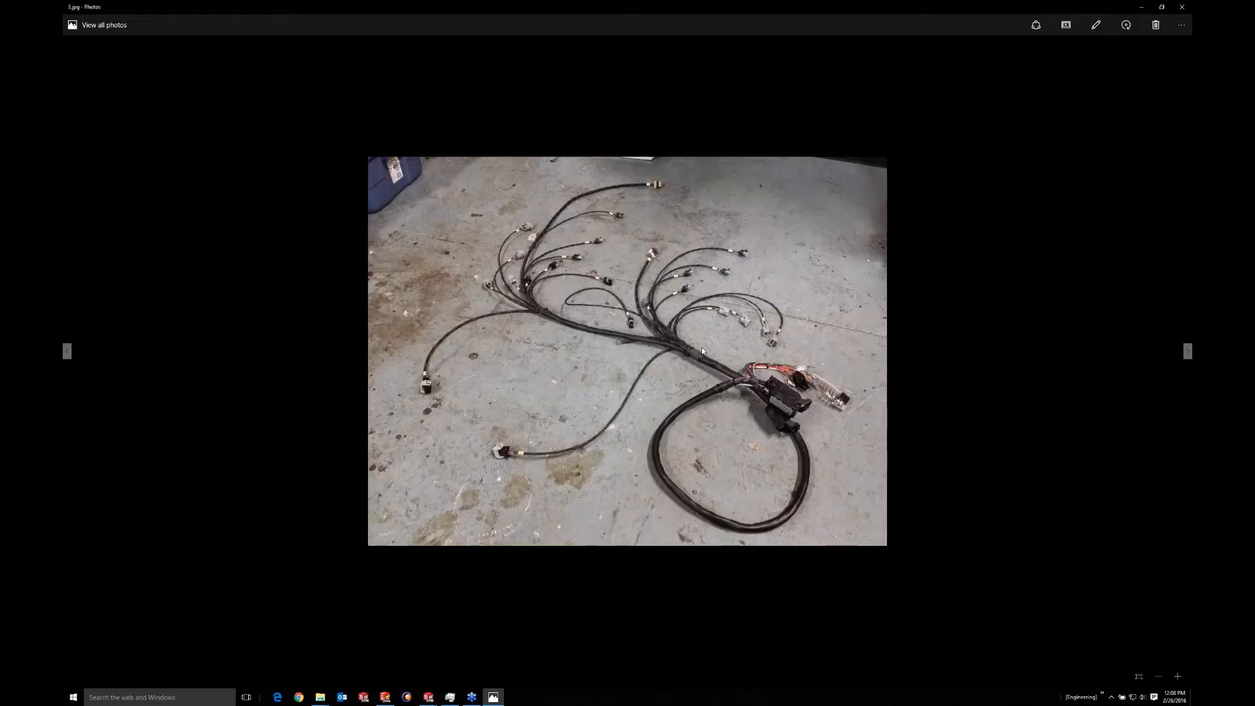
# View the project pictures 4.jpg and 5.JPG, and close the Photos app
pyautogui.press('Right')
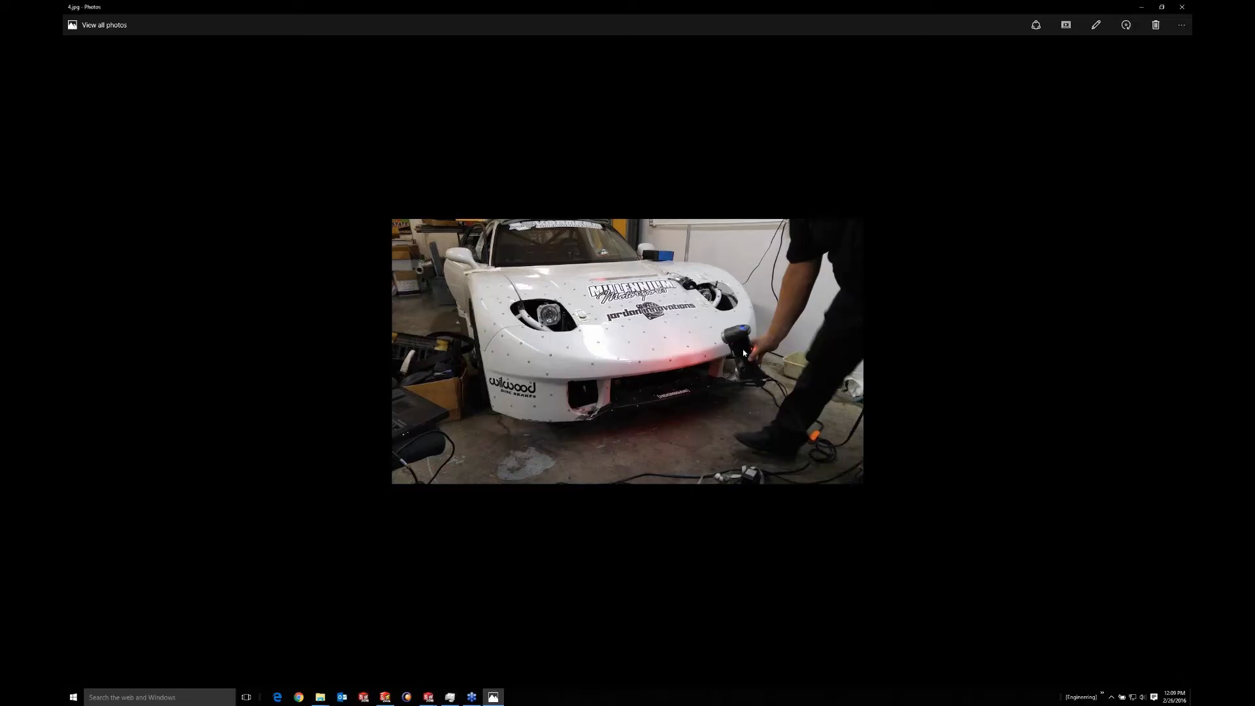
pyautogui.press('Right')
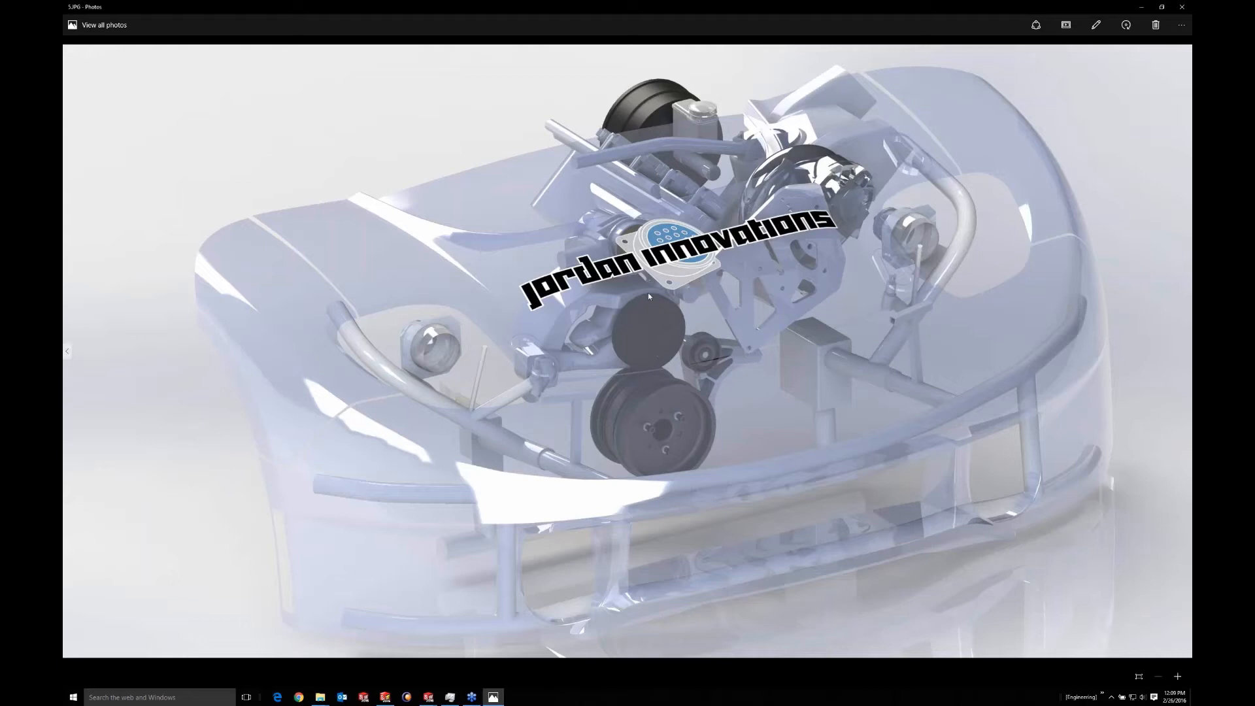
pyautogui.click(1182, 8)
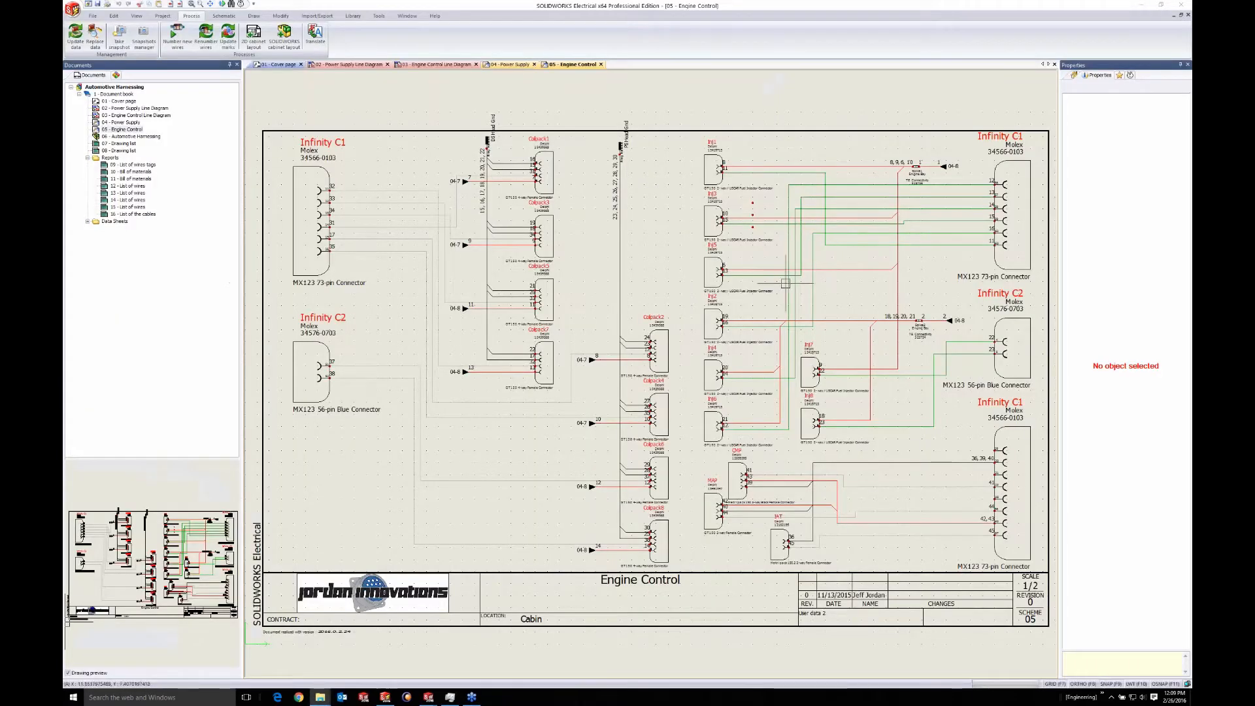
# Switch to the SOLIDWORKS harness assembly and hide the Hood Fenders Bumper Surfaces component to expose the engine
pyautogui.hotkey('alt', 'Tab')
pyautogui.hotkey('alt', 'Tab')
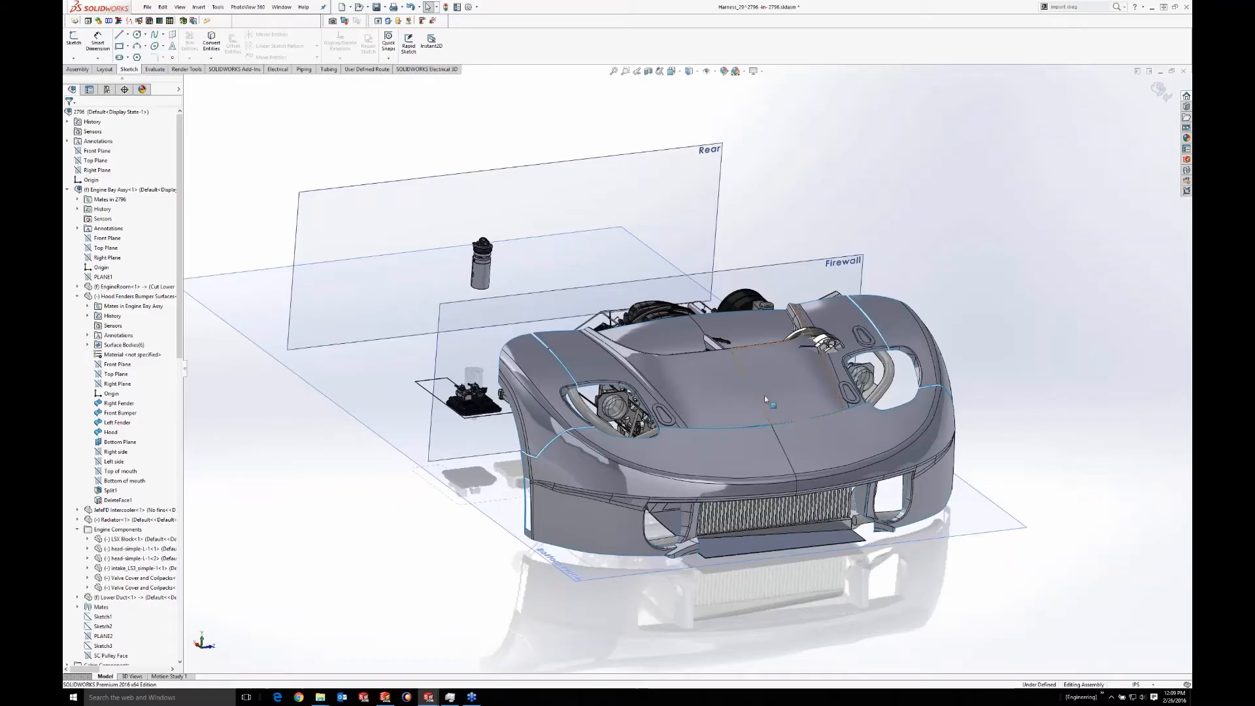
pyautogui.moveTo(741, 443); pyautogui.dragTo(749, 472, button='middle')
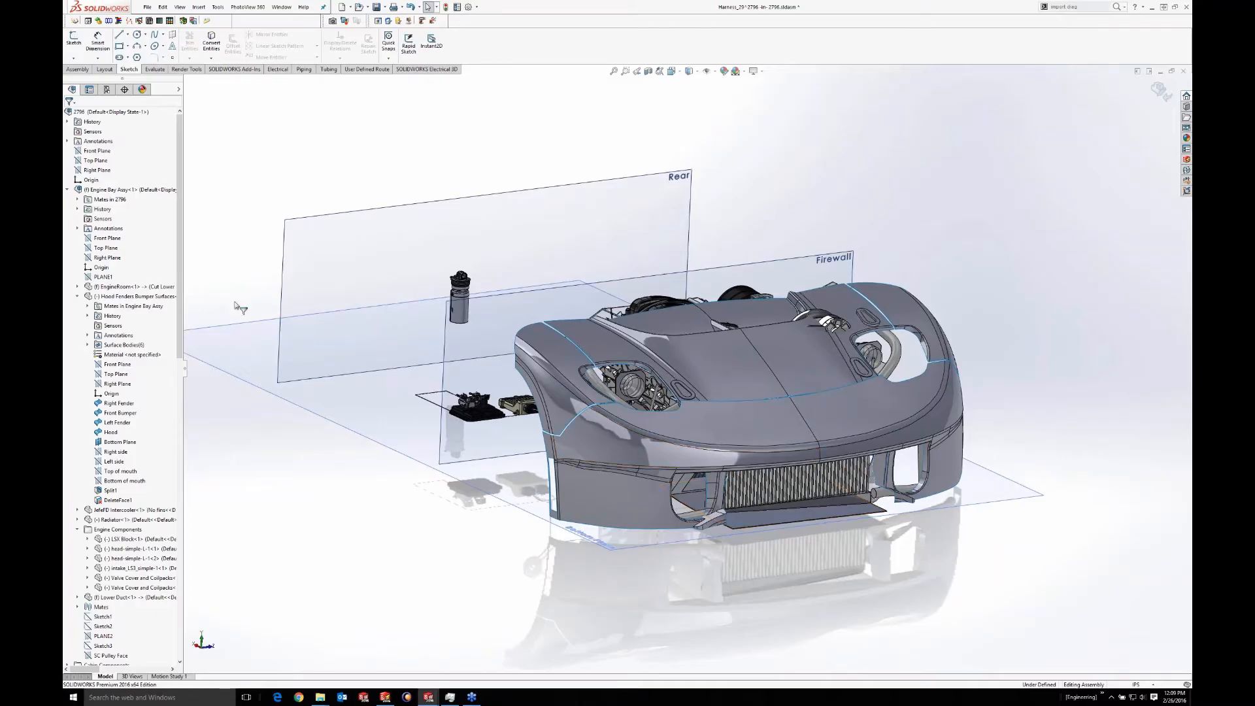
pyautogui.rightClick(146, 298)
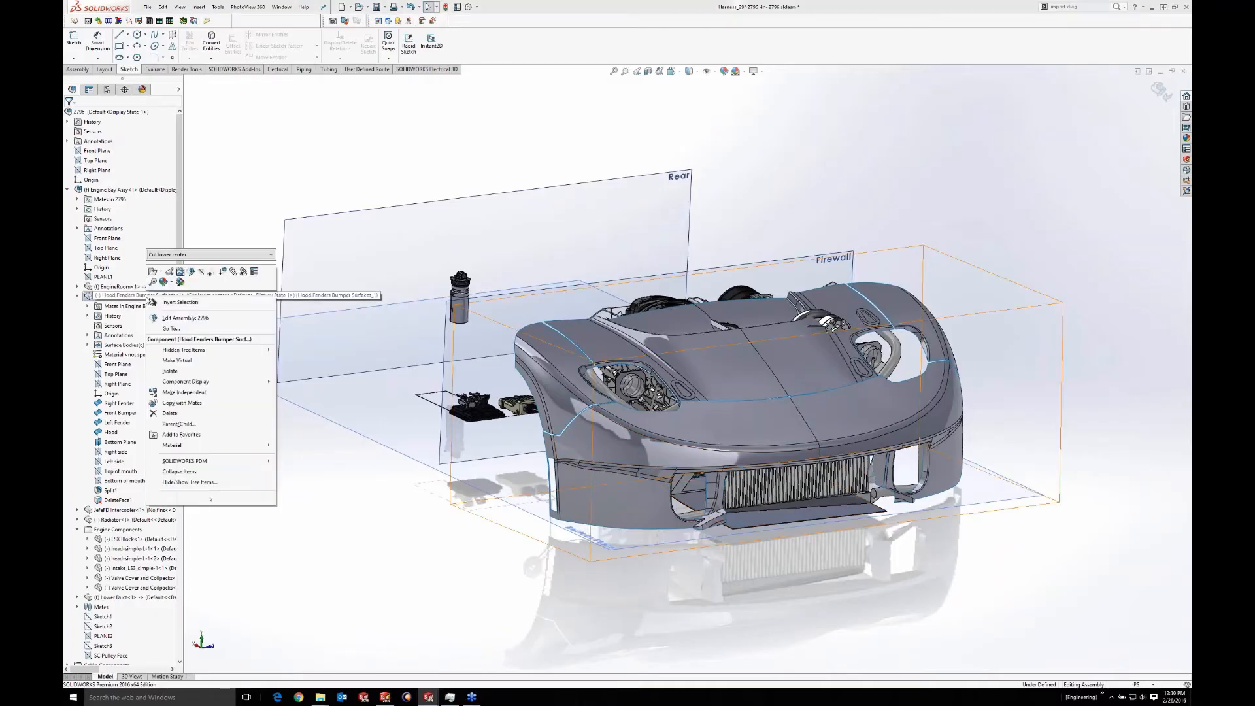
pyautogui.click(202, 273)
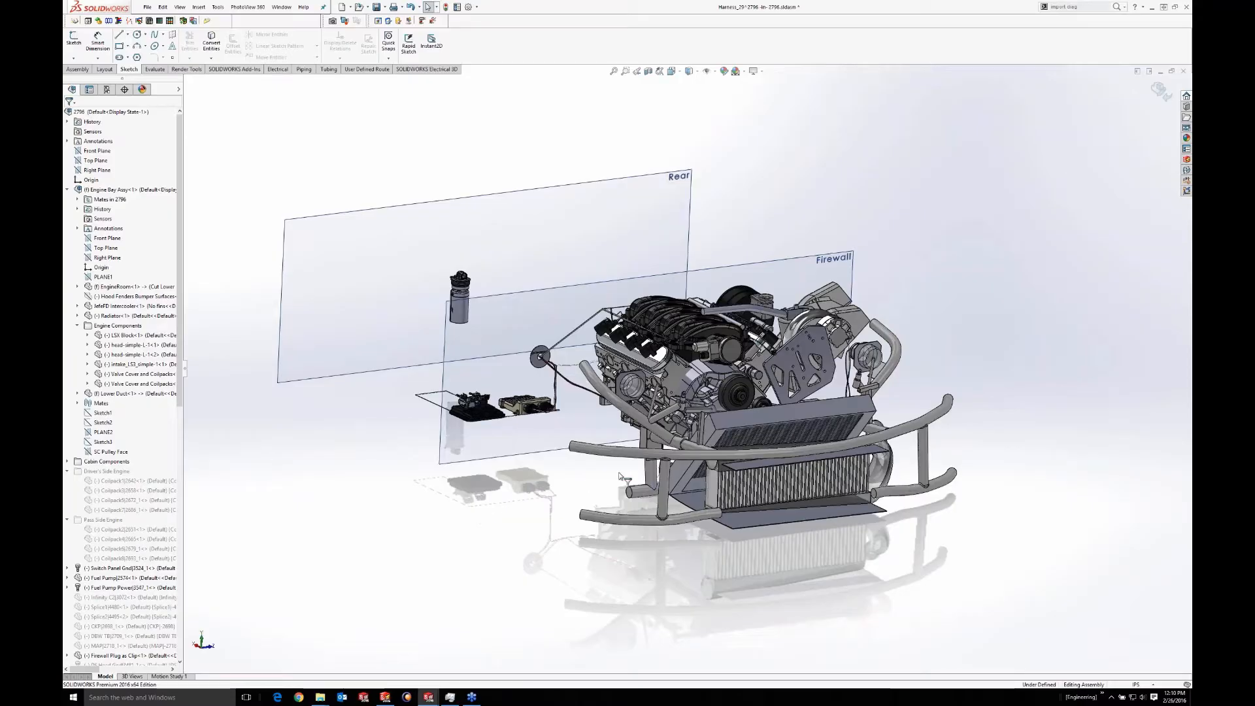
# Isolate the front fuel injector connector beside the intake manifold, examine it, and exit the isolated view
pyautogui.moveTo(697, 381); pyautogui.dragTo(711, 420, button='middle')
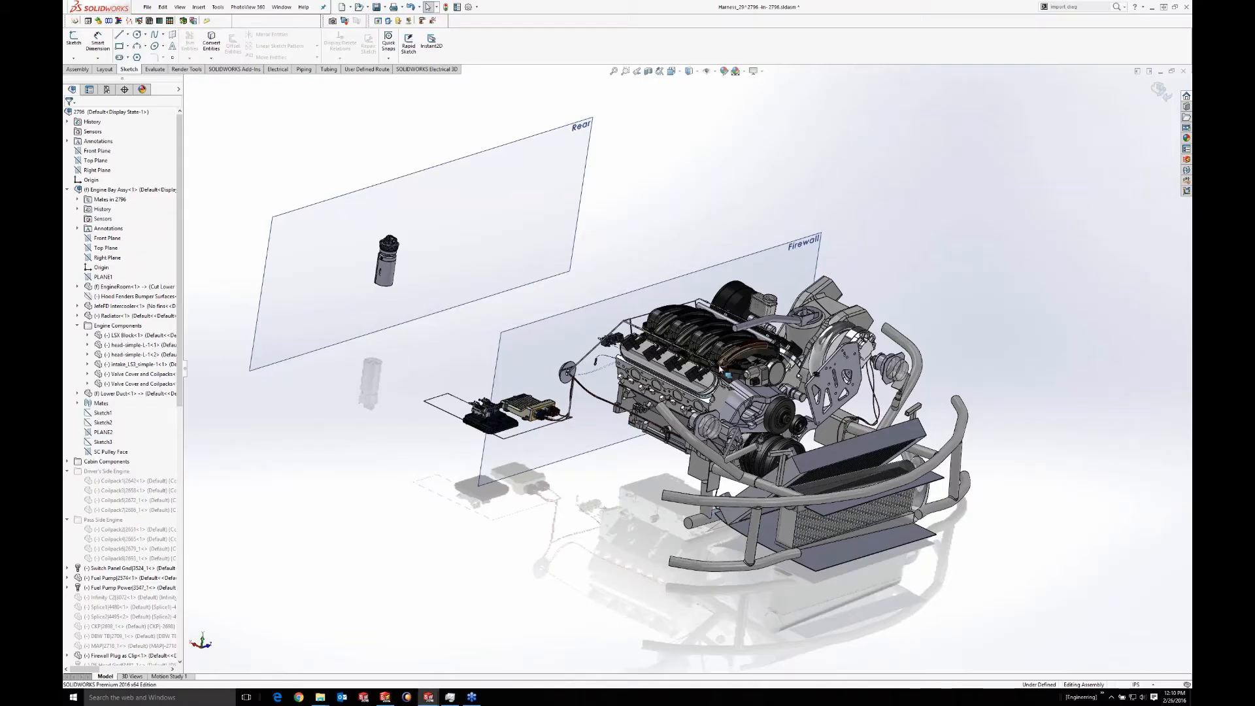
pyautogui.scroll(-5, 726, 359)
pyautogui.scroll(-8, 713, 361)
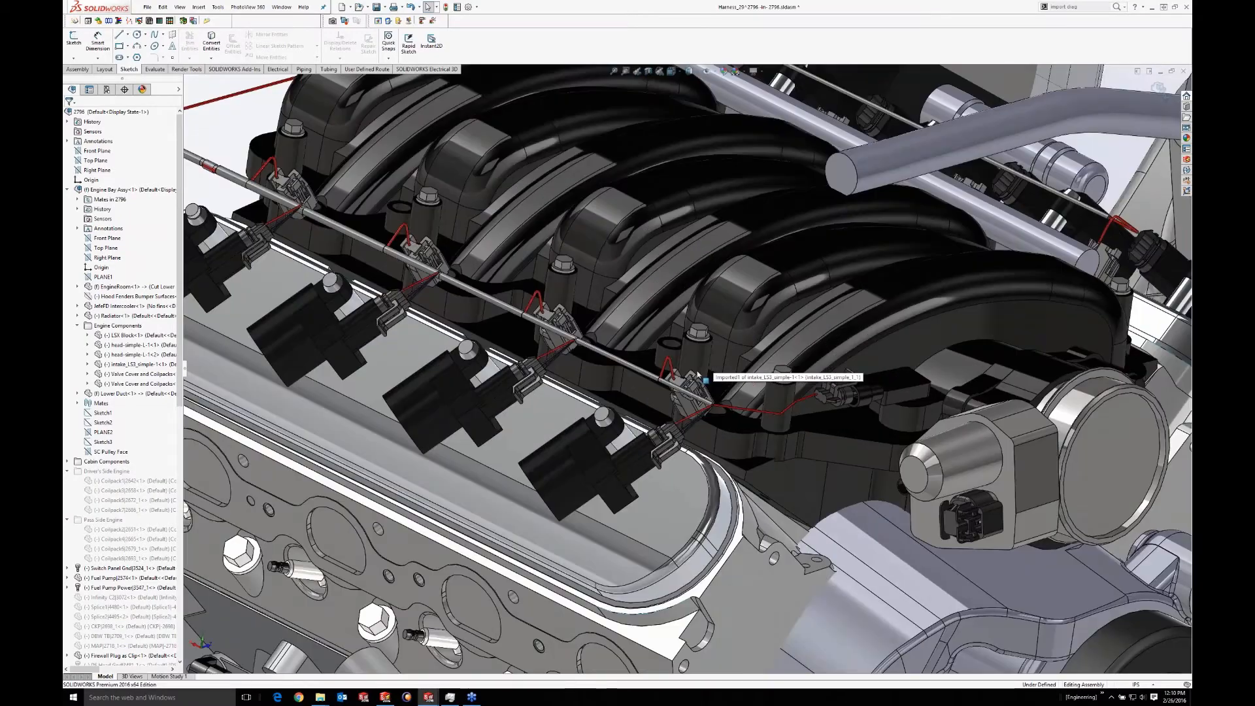
pyautogui.scroll(-5, 705, 416)
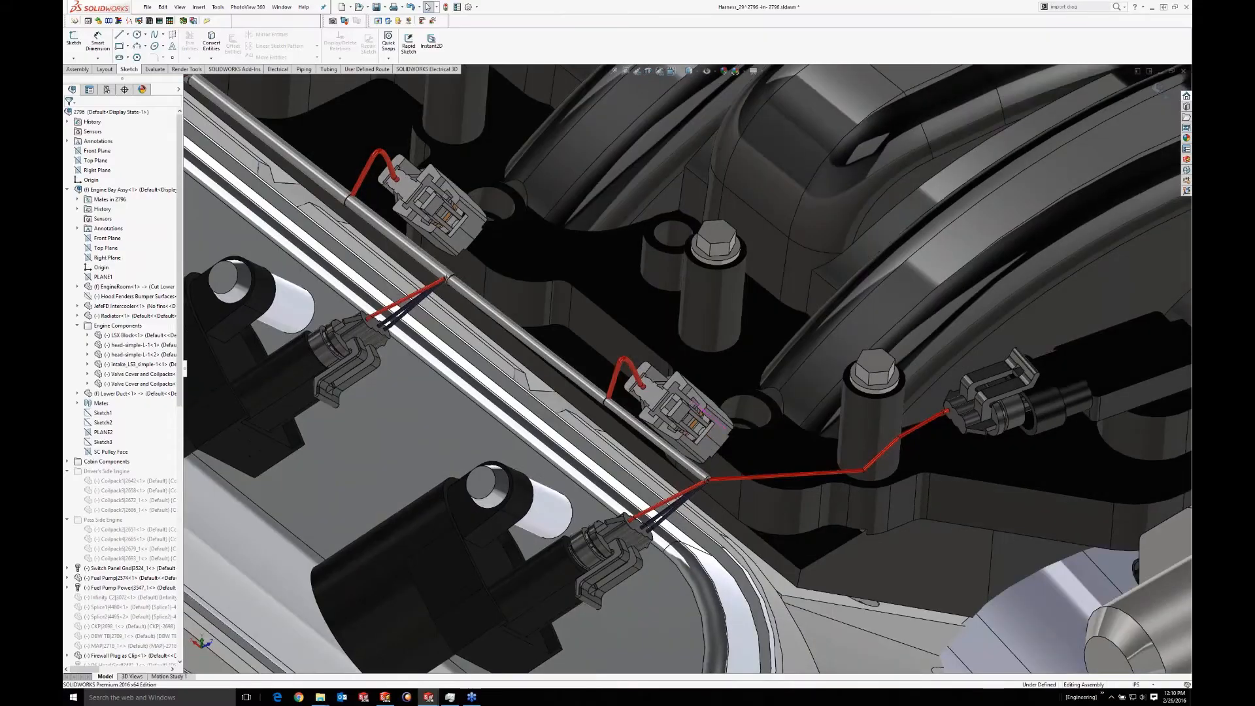
pyautogui.rightClick(716, 417)
pyautogui.click(758, 470)
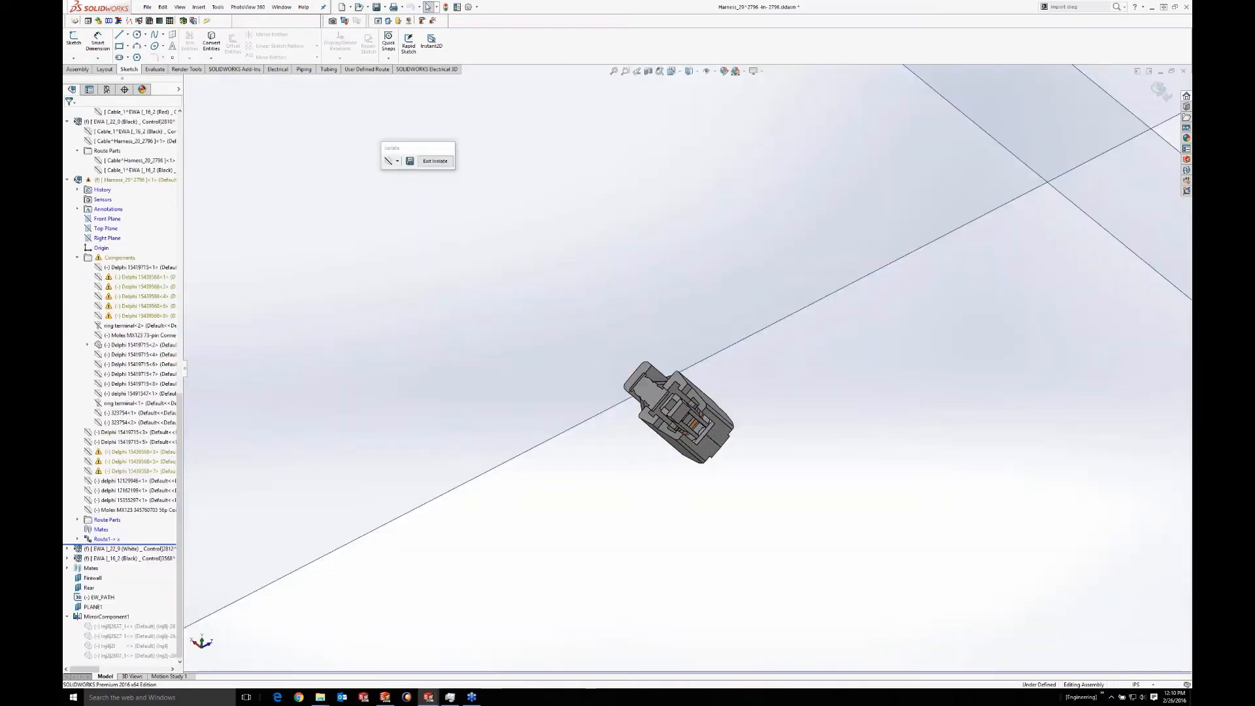
pyautogui.moveTo(730, 477); pyautogui.dragTo(497, 425, button='middle')
pyautogui.scroll(-4, 745, 421)
pyautogui.moveTo(710, 425); pyautogui.dragTo(939, 471, button='middle')
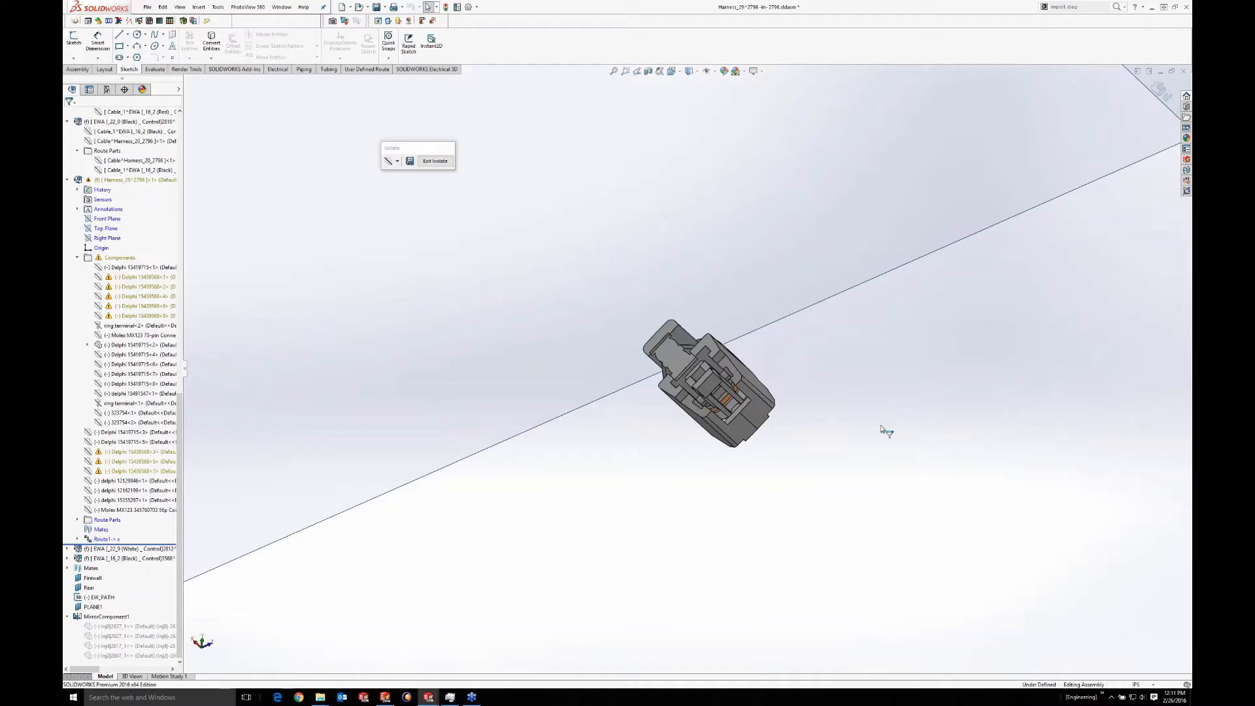
pyautogui.click(436, 161)
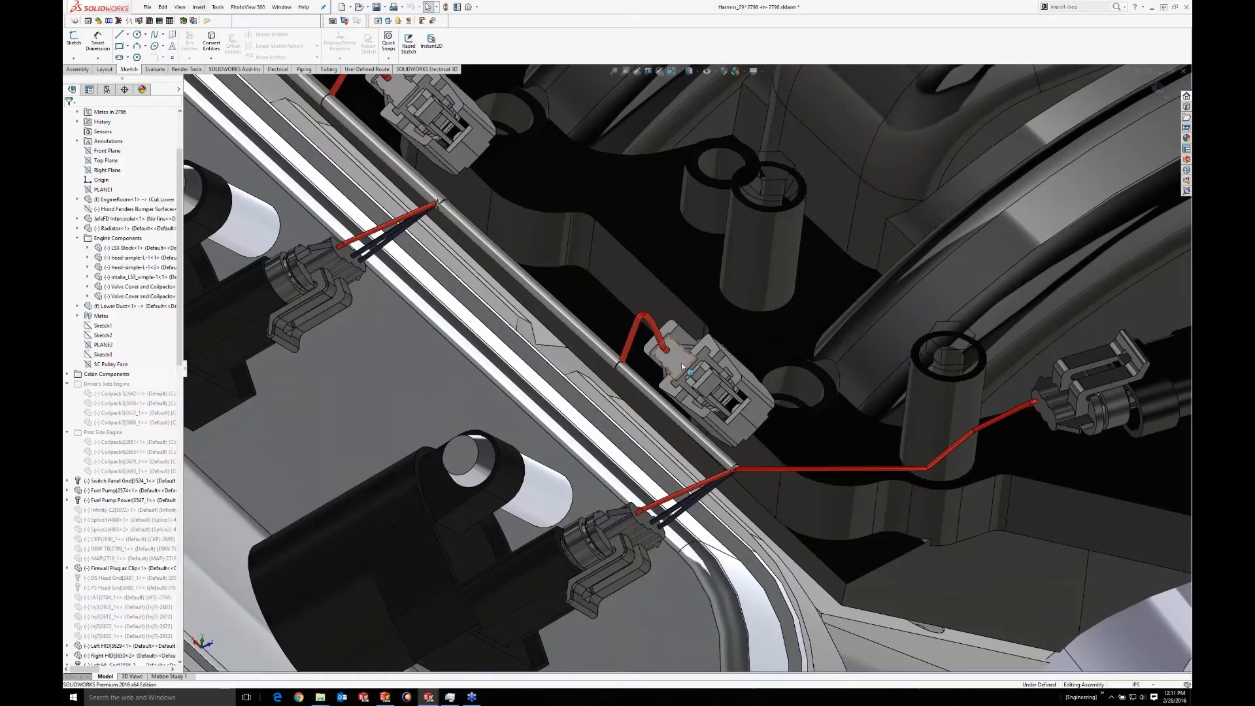
# Open the front injector connector's Delphi 15419715 part in its own window
pyautogui.click(683, 367)
pyautogui.rightClick(683, 367)
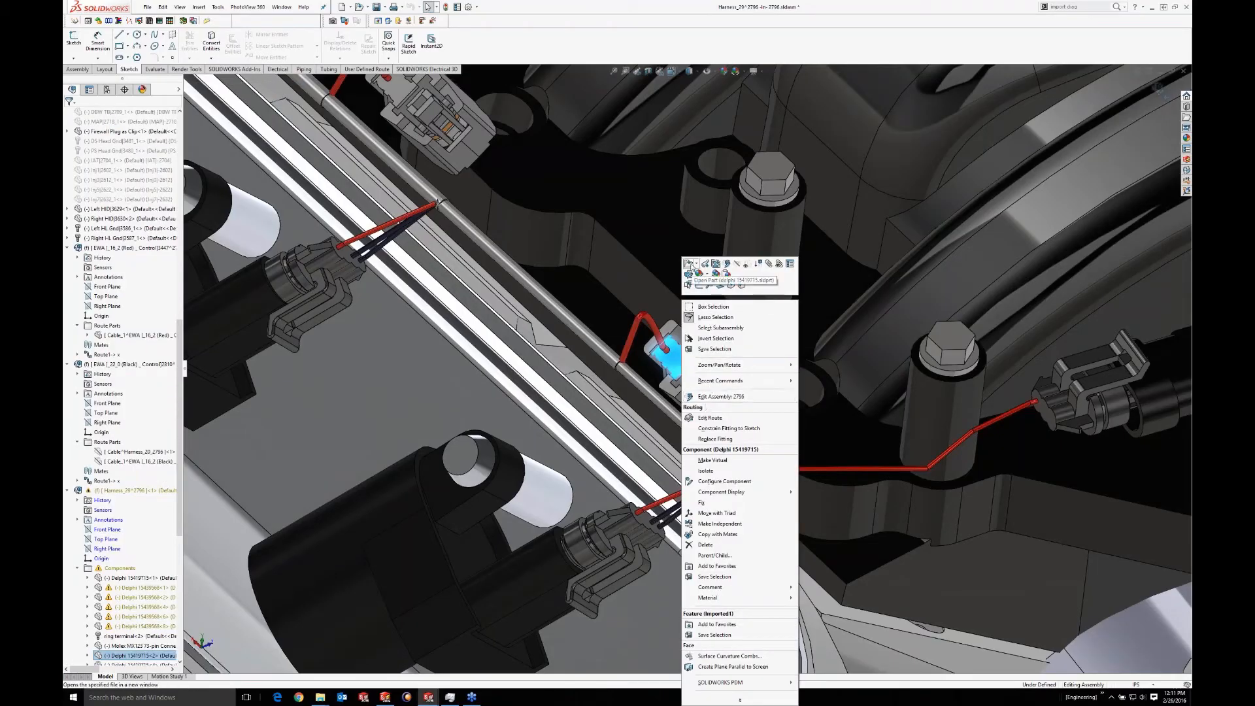
pyautogui.click(688, 264)
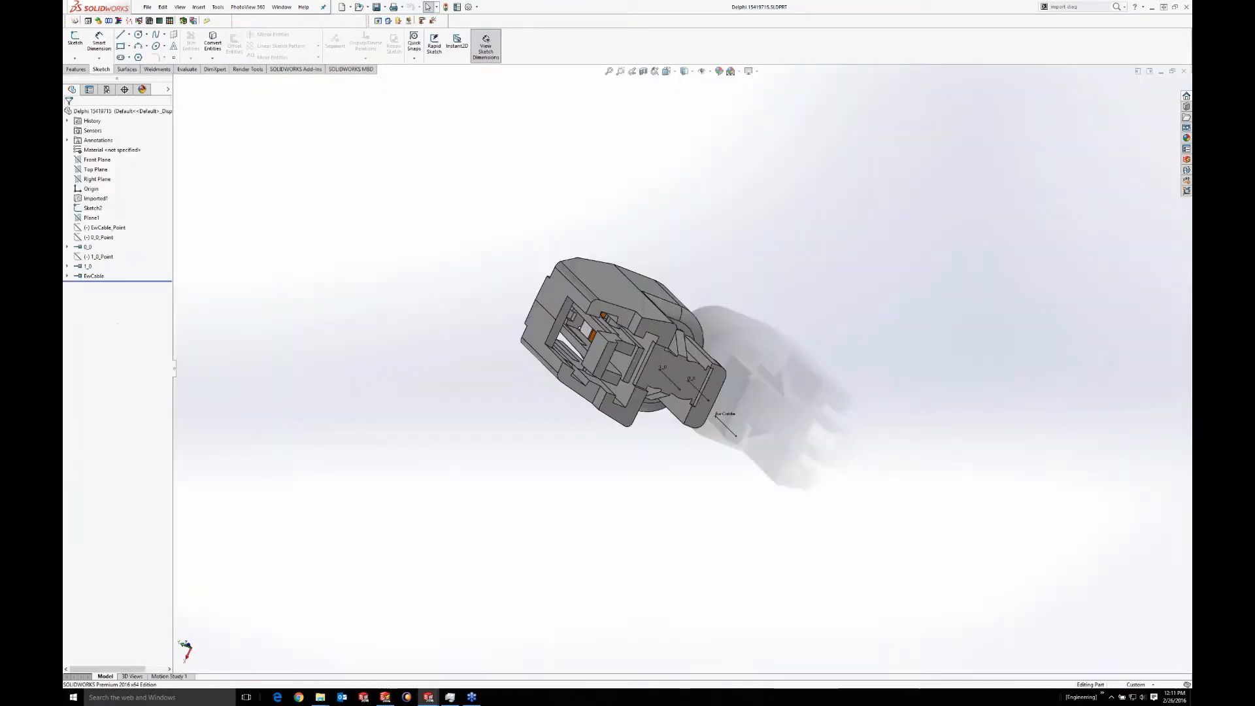
# Examine the connector's Imported1 body and its 0_0 connection point at the wire-entry end
pyautogui.click(102, 200)
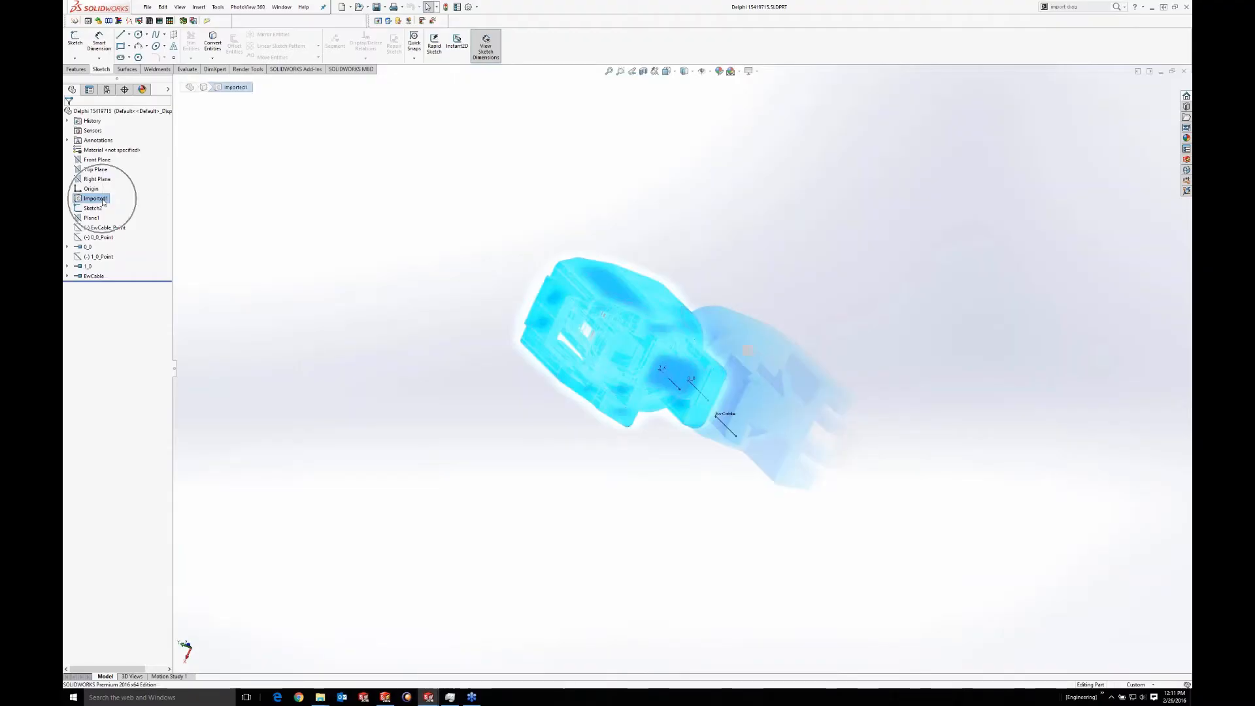
pyautogui.click(405, 328)
pyautogui.moveTo(595, 456)
pyautogui.mouseDown(button='middle')
pyautogui.moveTo(719, 432)
pyautogui.moveTo(833, 522)
pyautogui.moveTo(815, 499)
pyautogui.moveTo(614, 504)
pyautogui.moveTo(602, 466)
pyautogui.mouseUp(button='middle')
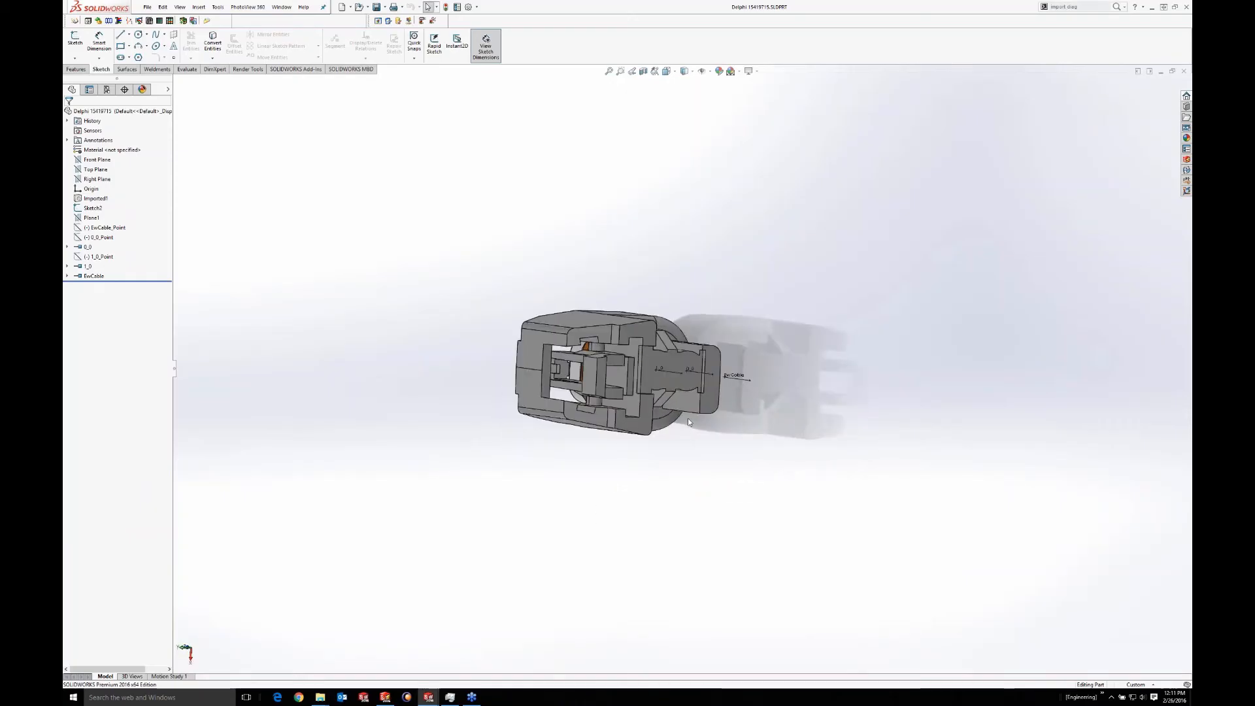
pyautogui.scroll(-2, 688, 420)
pyautogui.scroll(-2, 694, 392)
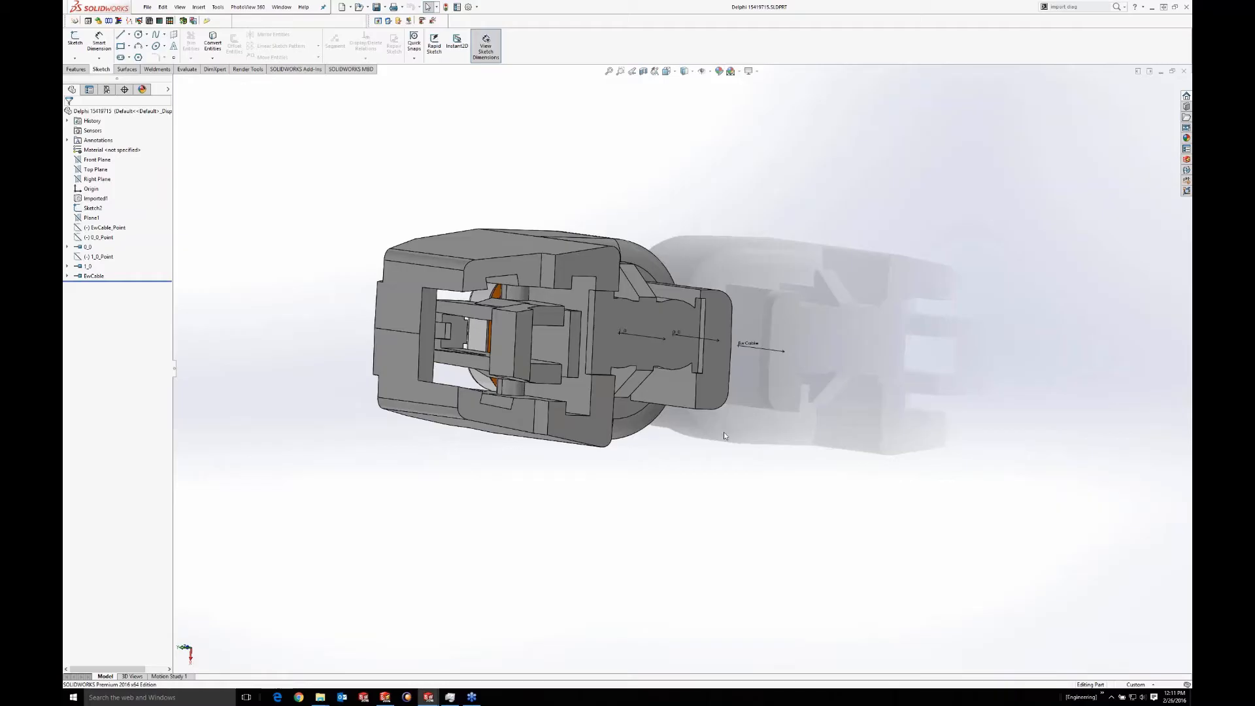
pyautogui.click(91, 247)
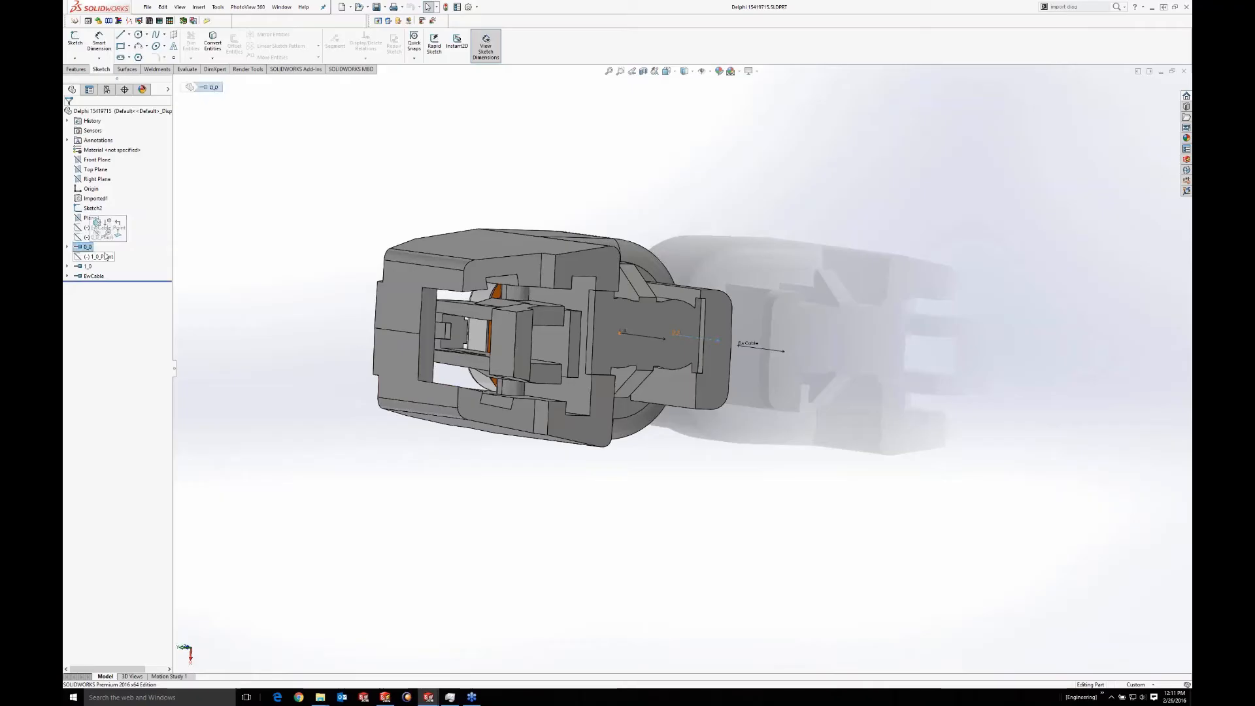
pyautogui.click(182, 249)
# Start the Electrical Component Wizard and advance past the face and mate reference definitions to the connection point creation stage
pyautogui.click(218, 8)
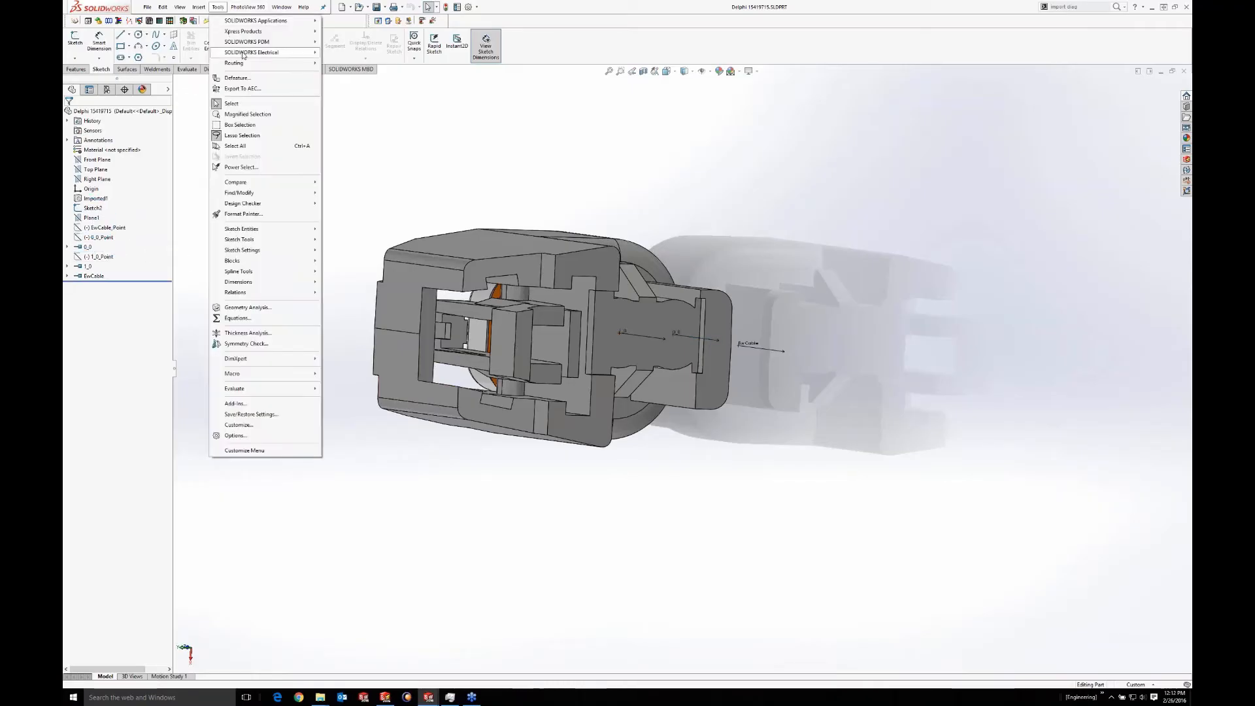
pyautogui.click(243, 55)
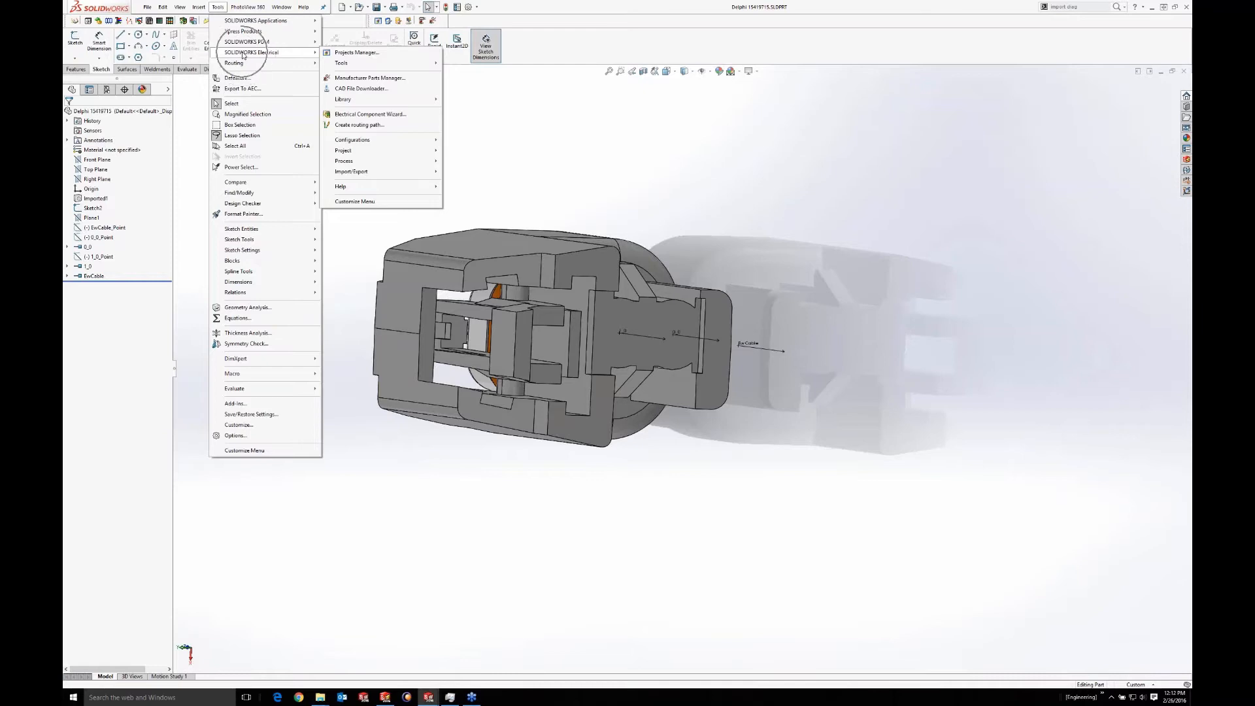
pyautogui.click(367, 115)
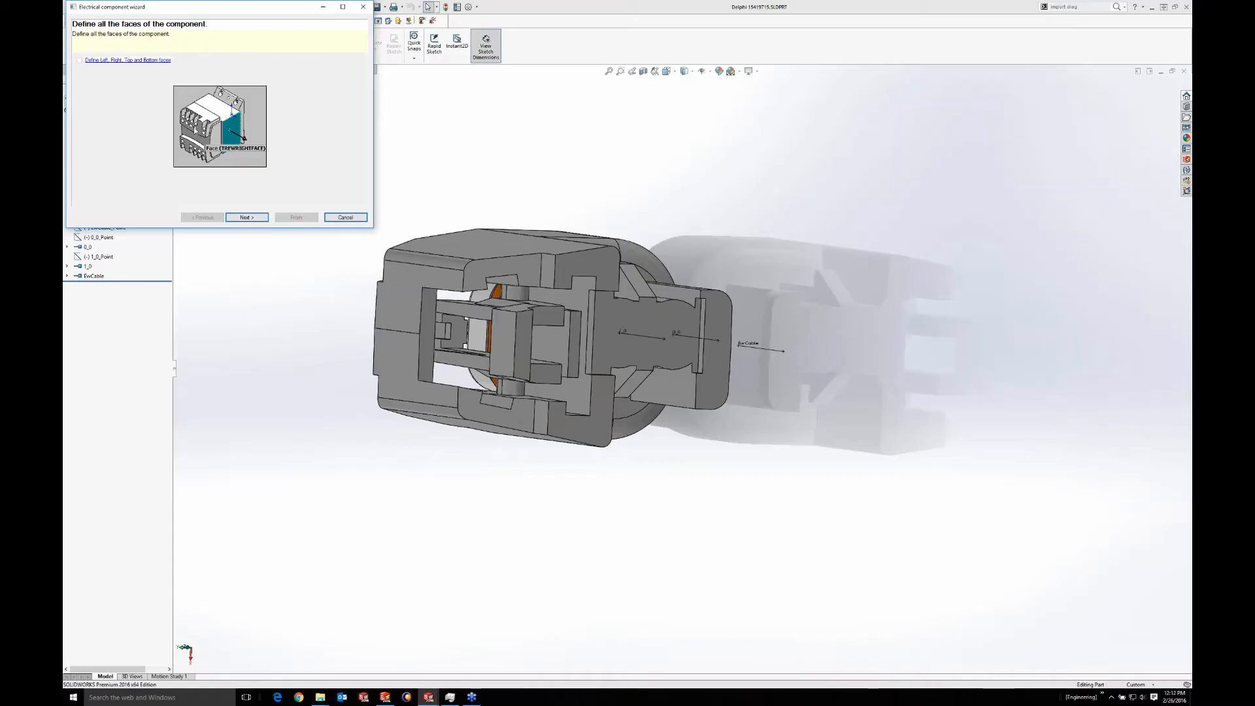
pyautogui.click(247, 217)
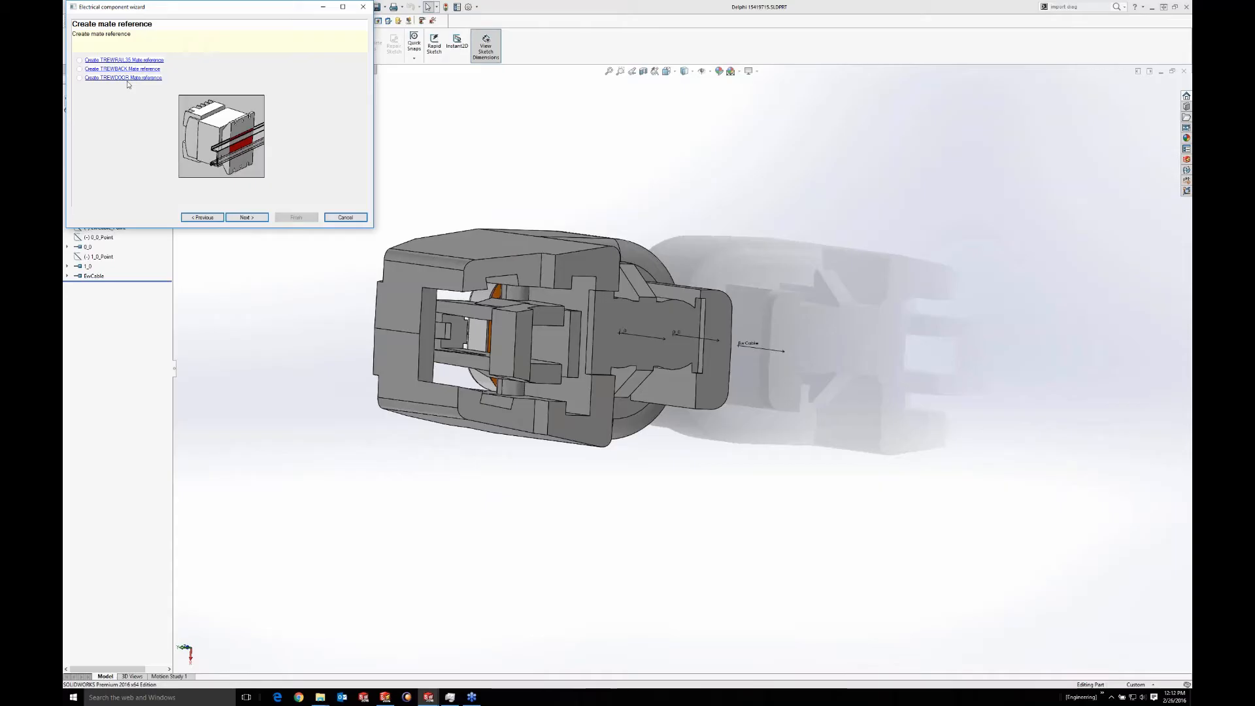
pyautogui.click(242, 217)
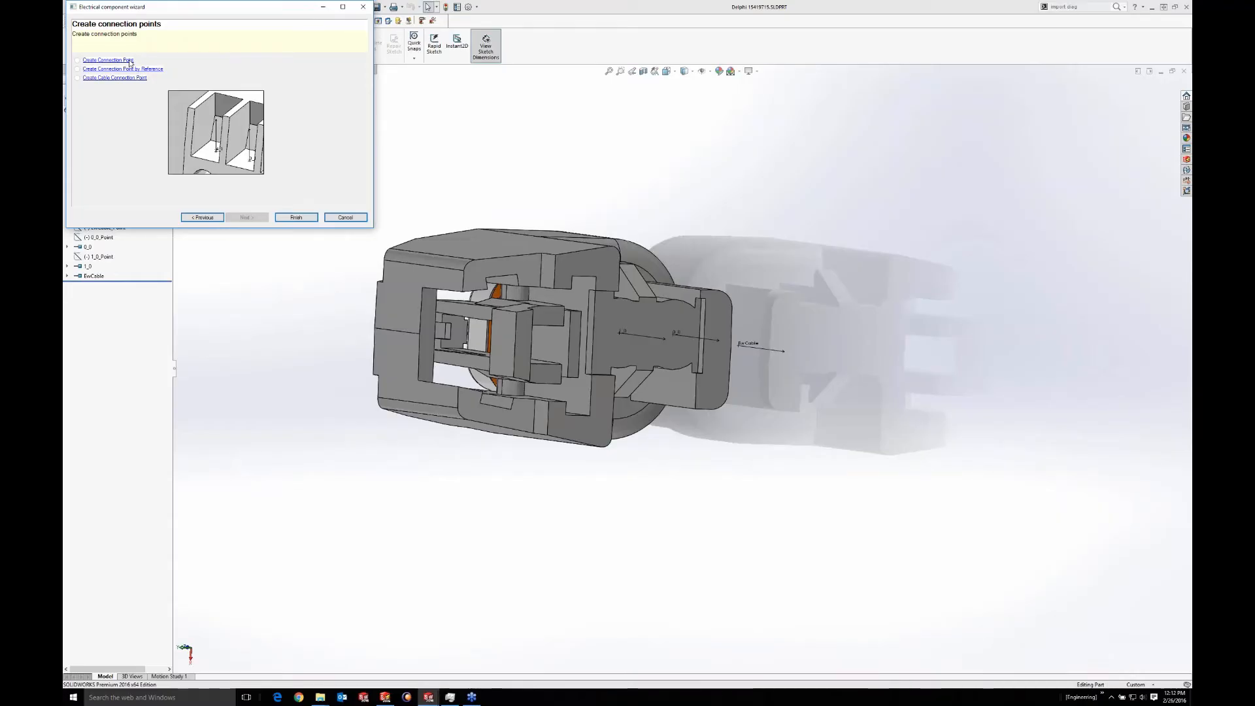
# Switch to the 05 Engine Control schematic in SOLIDWORKS Electrical and open the properties of Inj1's Delphi 15419715 manufacturer part
pyautogui.click(385, 697)
pyautogui.click(712, 160)
pyautogui.scroll(2, 712, 161)
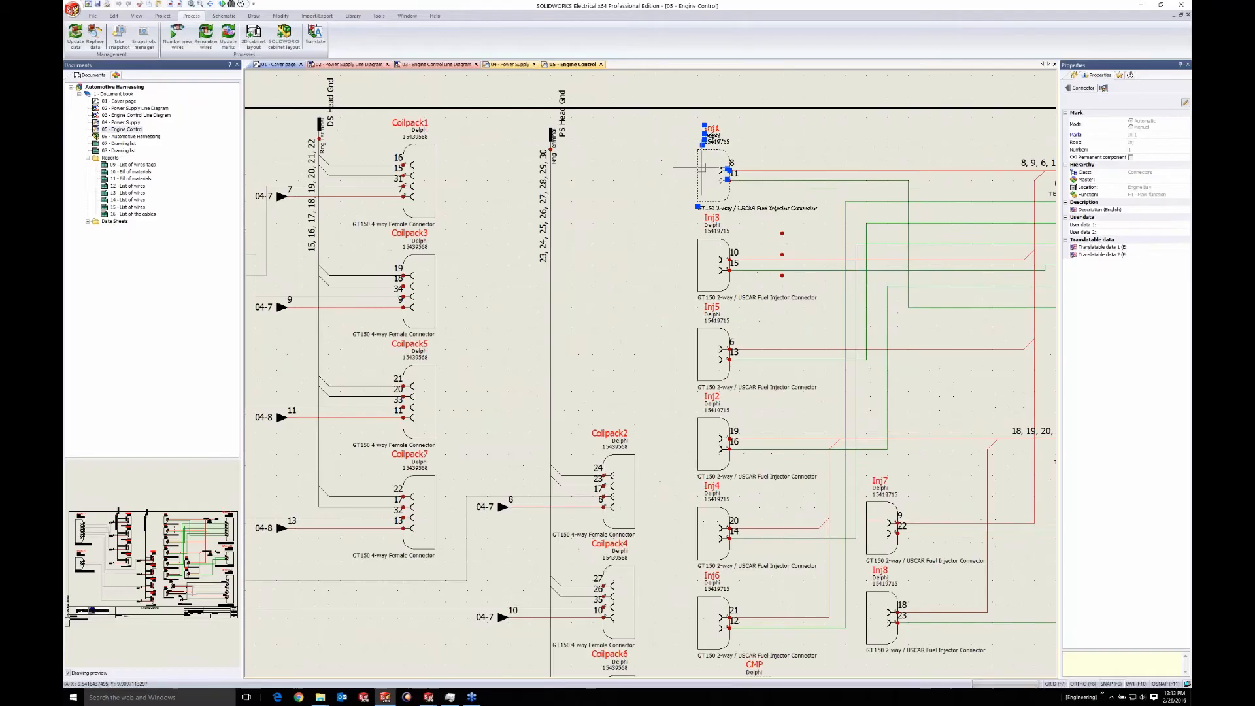
pyautogui.doubleClick(699, 167)
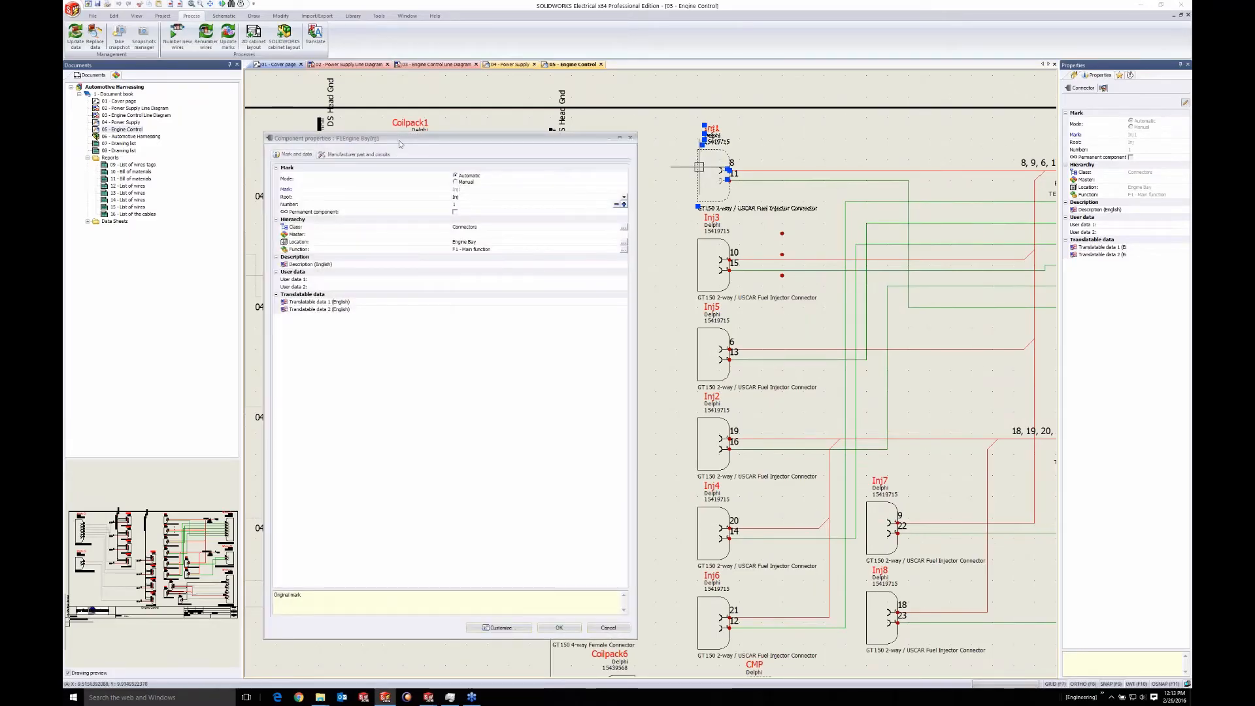
pyautogui.click(376, 156)
pyautogui.click(376, 184)
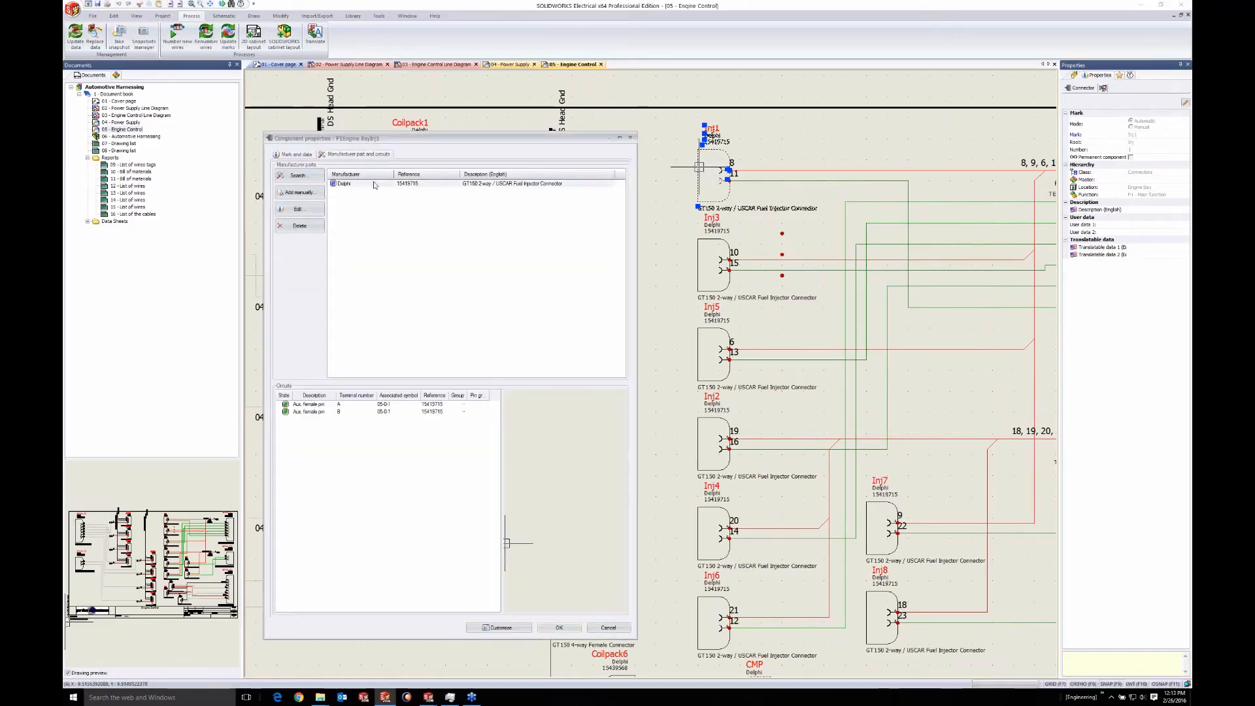
pyautogui.click(312, 211)
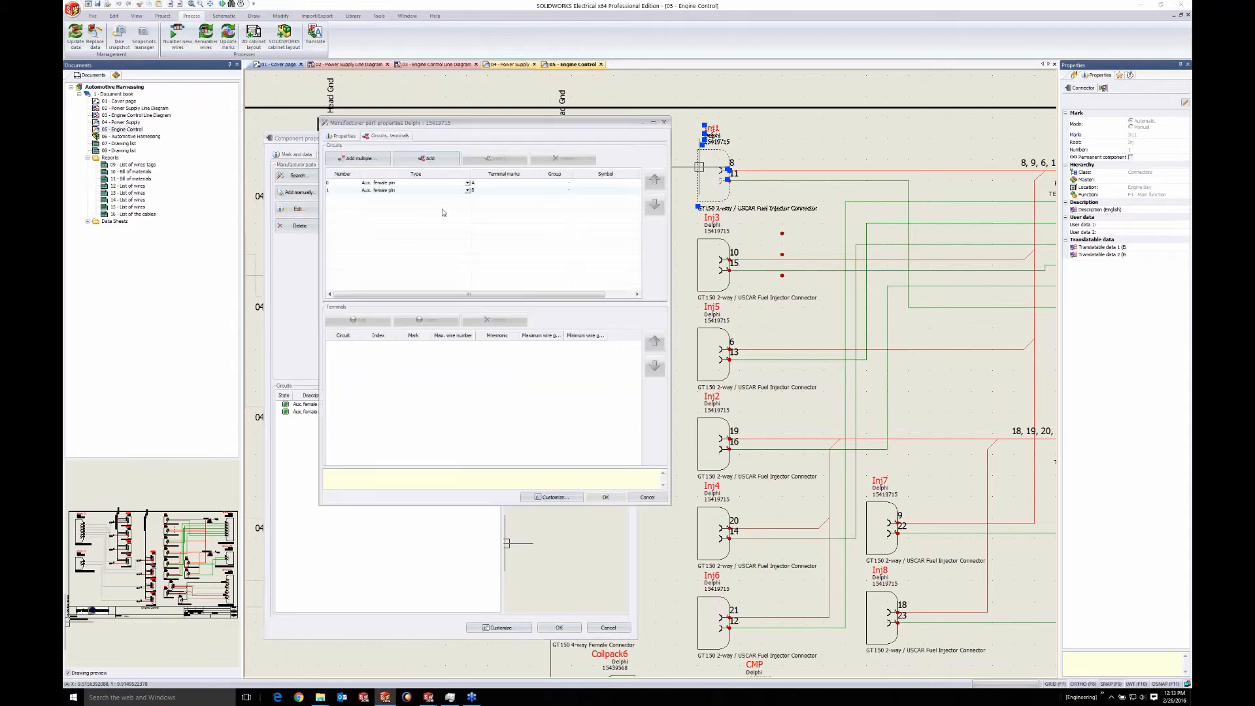
# Review the manufacturer part's general properties and the circuits and terminals of its two female pins
pyautogui.click(342, 136)
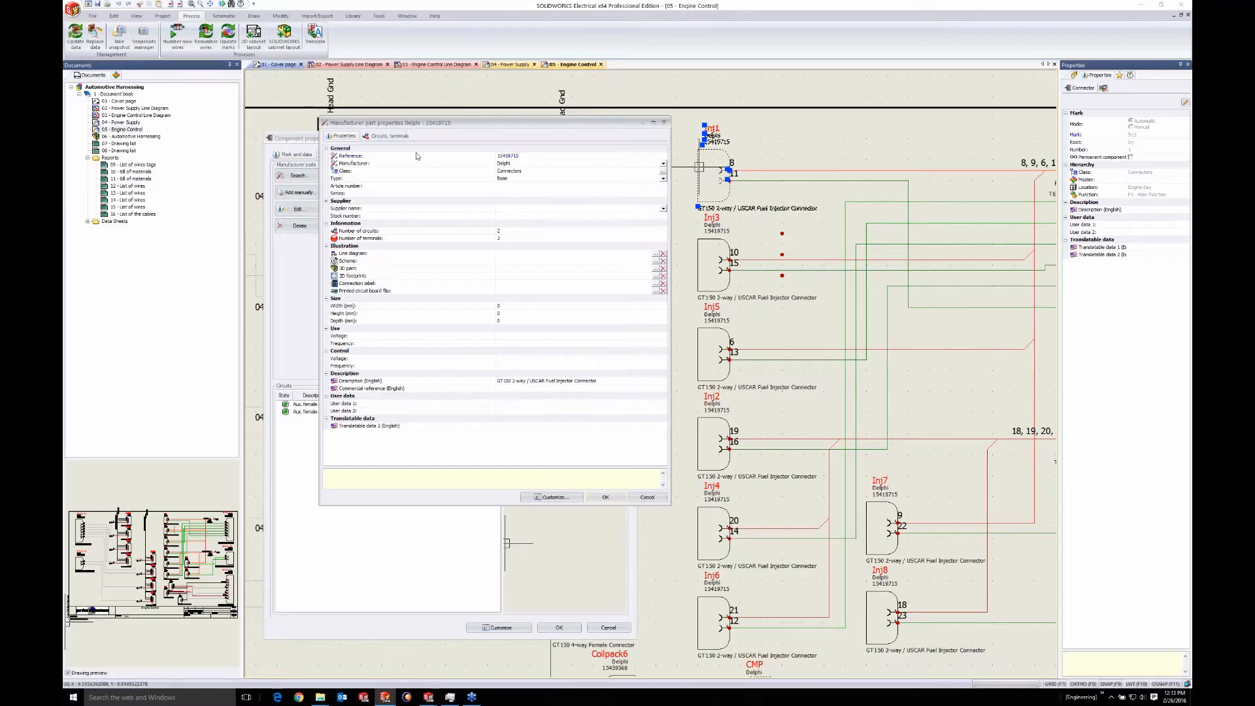
pyautogui.click(391, 135)
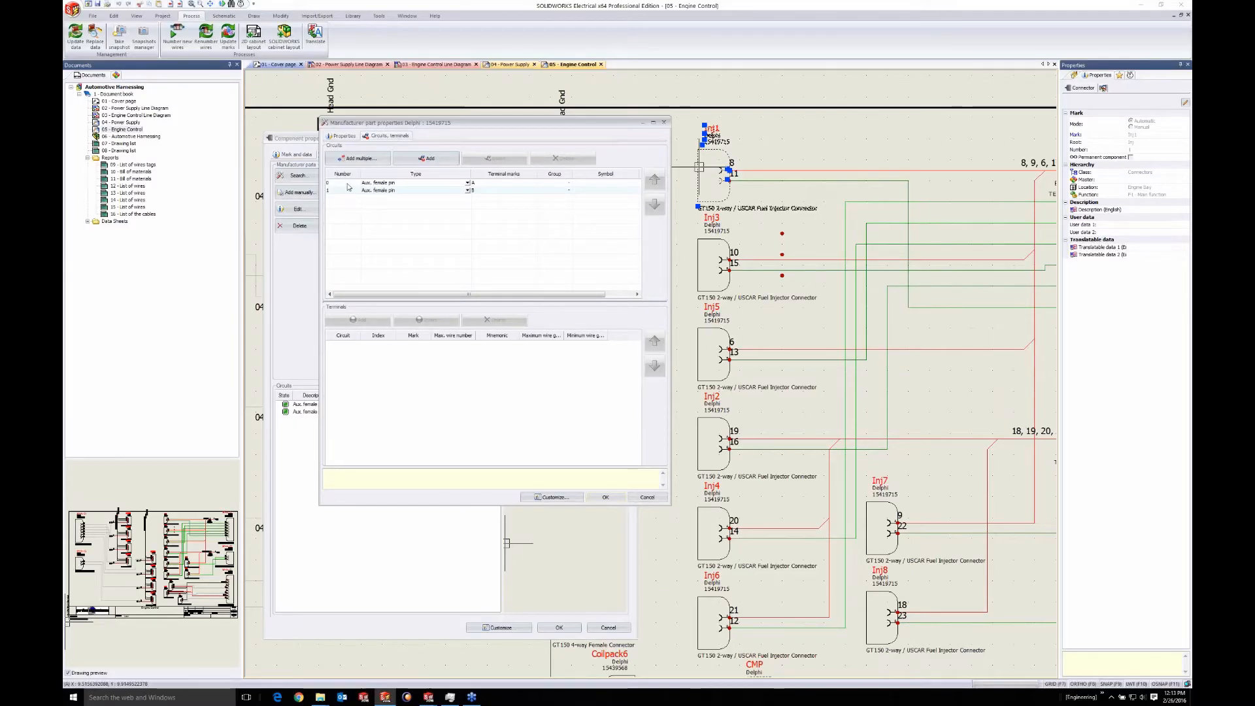
pyautogui.click(348, 183)
pyautogui.click(347, 191)
pyautogui.click(349, 183)
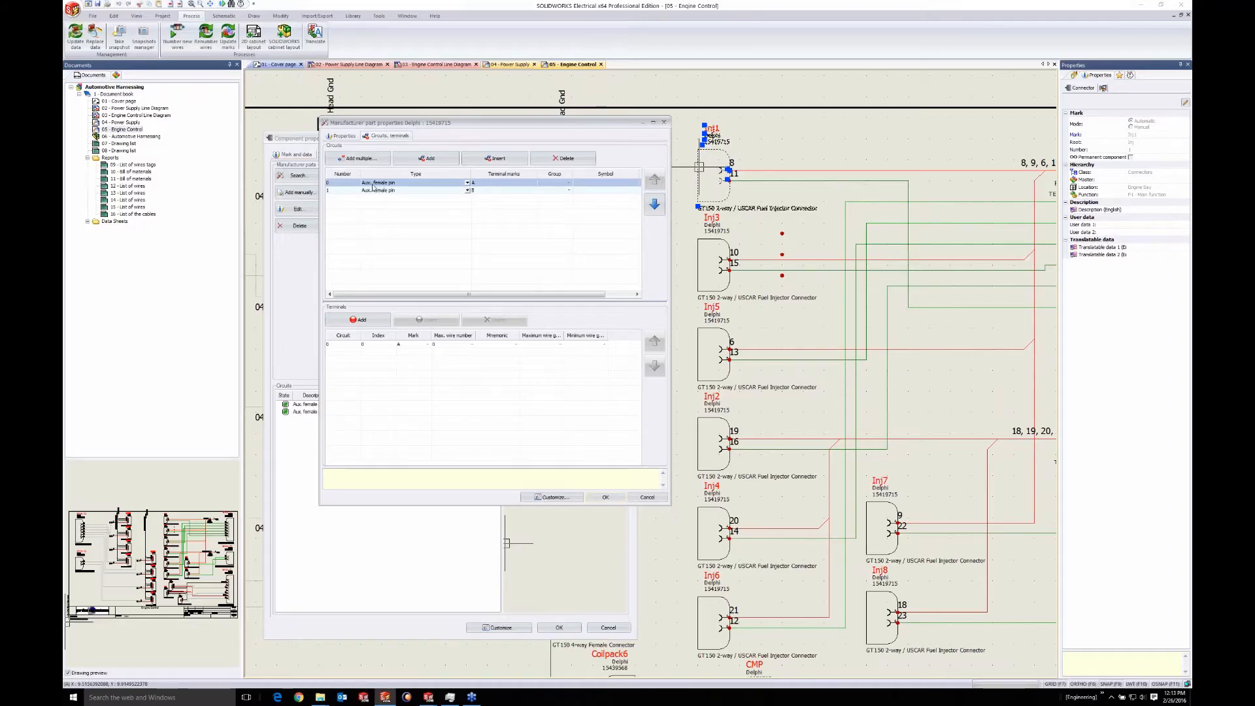
pyautogui.click(351, 191)
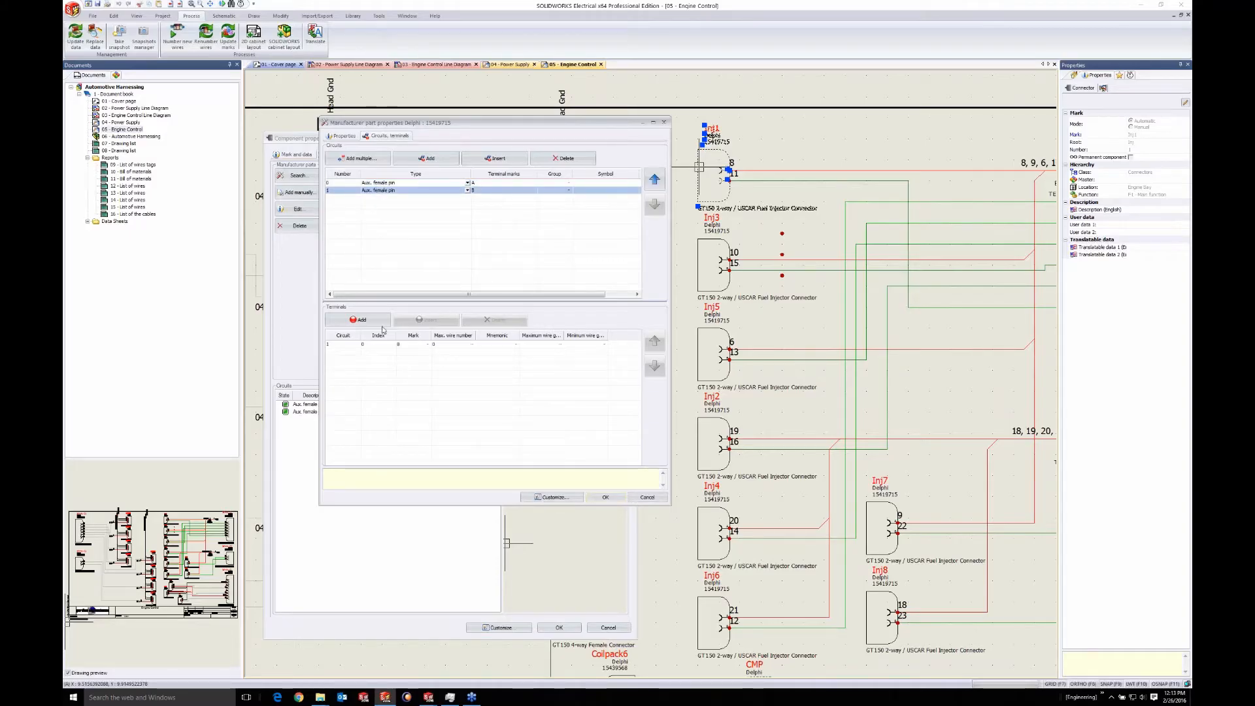
pyautogui.click(347, 184)
pyautogui.click(345, 190)
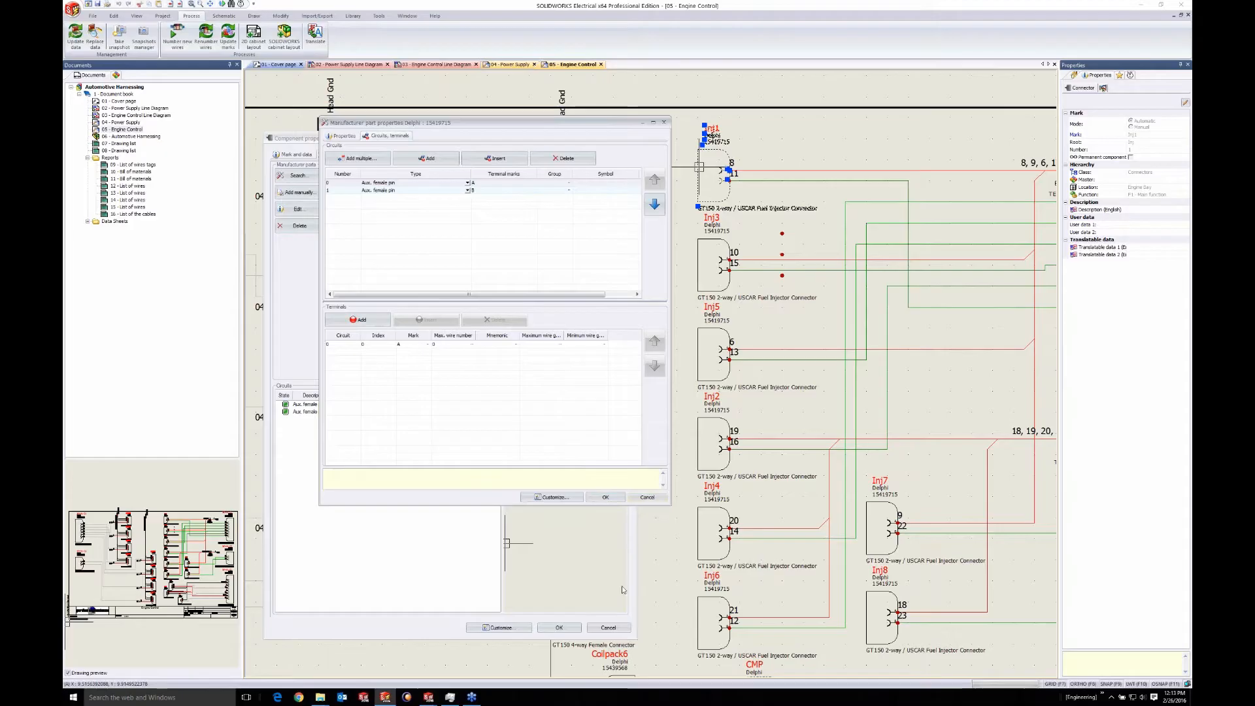
# Return to the SOLIDWORKS connector part, start Create Connection Point by Reference, and load Delphi manufacturer part 15419715
pyautogui.hotkey('alt', 'Tab')
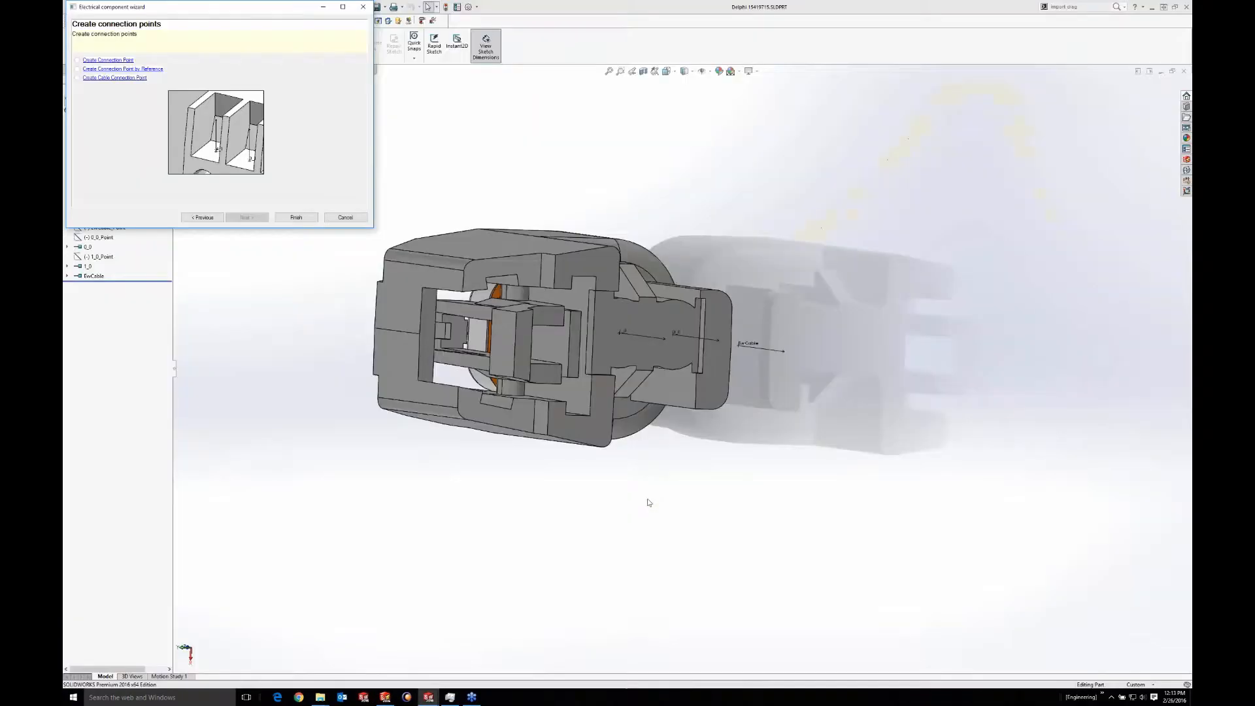
pyautogui.click(124, 70)
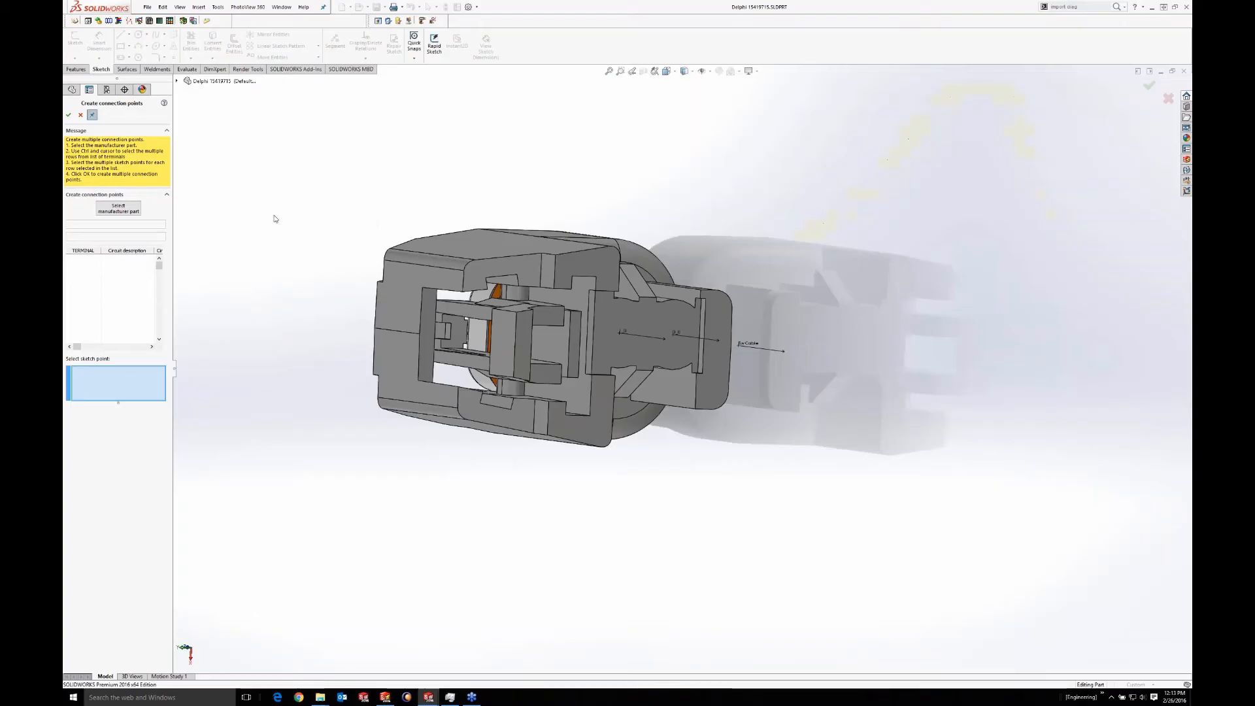
pyautogui.click(116, 208)
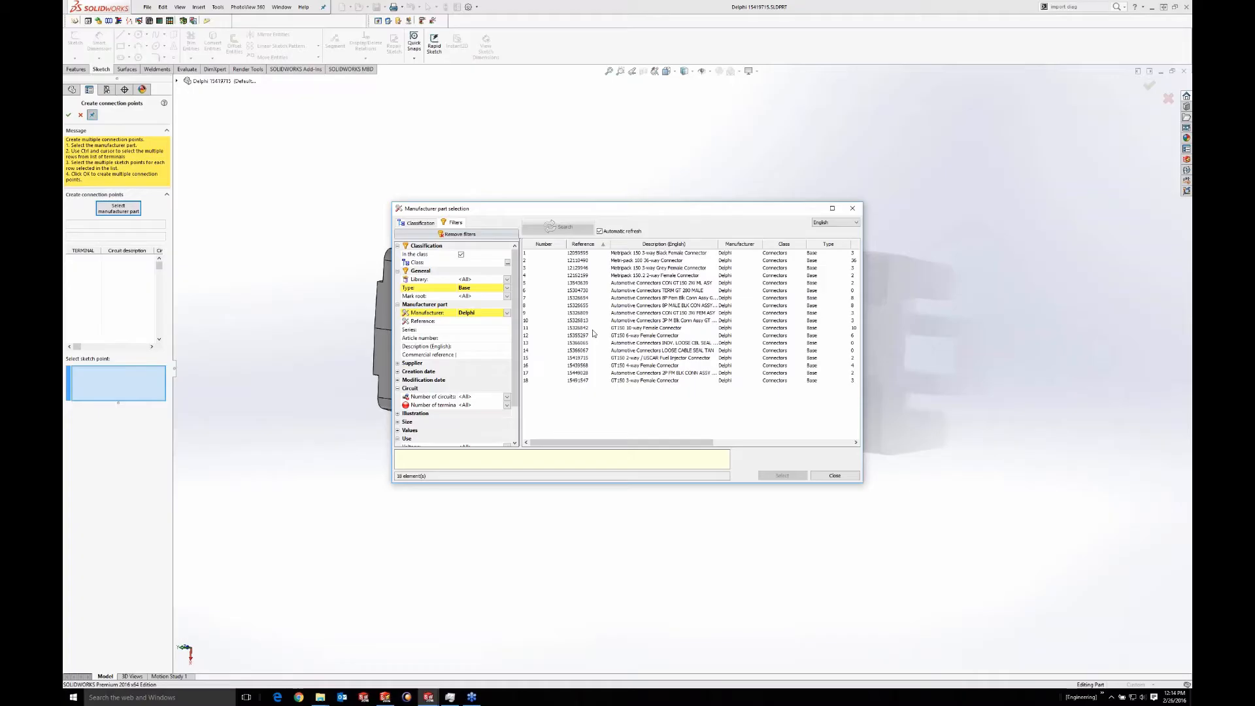
pyautogui.doubleClick(658, 359)
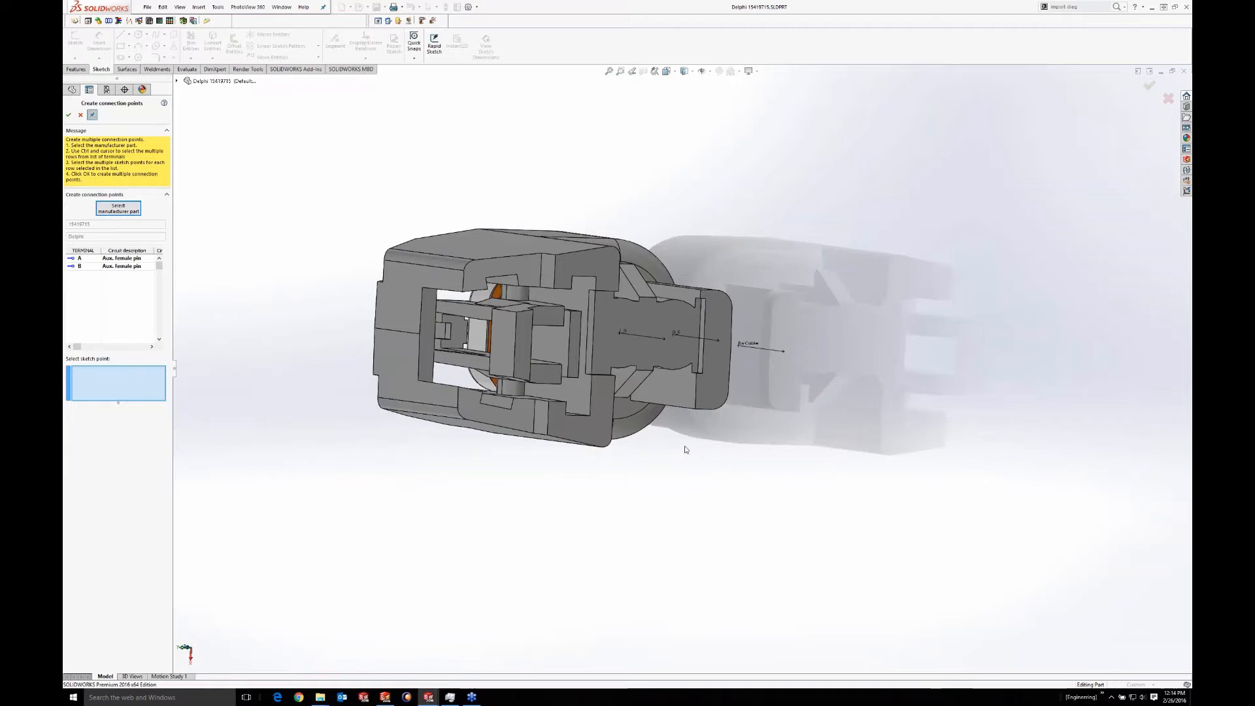
# Compare terminals A and B with the points on the connector's wire-entry face, leaving terminal A selected
pyautogui.moveTo(681, 444); pyautogui.dragTo(647, 455, button='middle')
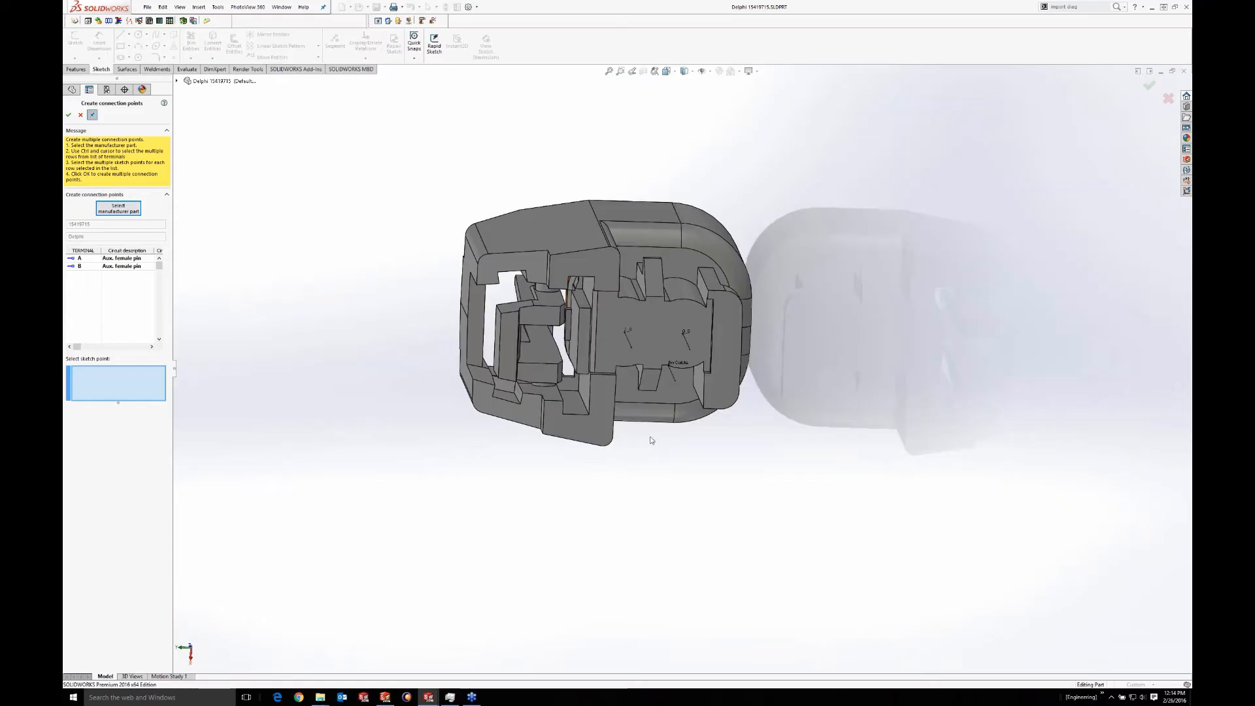
pyautogui.moveTo(603, 401); pyautogui.dragTo(596, 393, button='middle')
pyautogui.moveTo(589, 342)
pyautogui.mouseDown(button='middle')
pyautogui.moveTo(586, 324)
pyautogui.moveTo(597, 345)
pyautogui.mouseUp(button='middle')
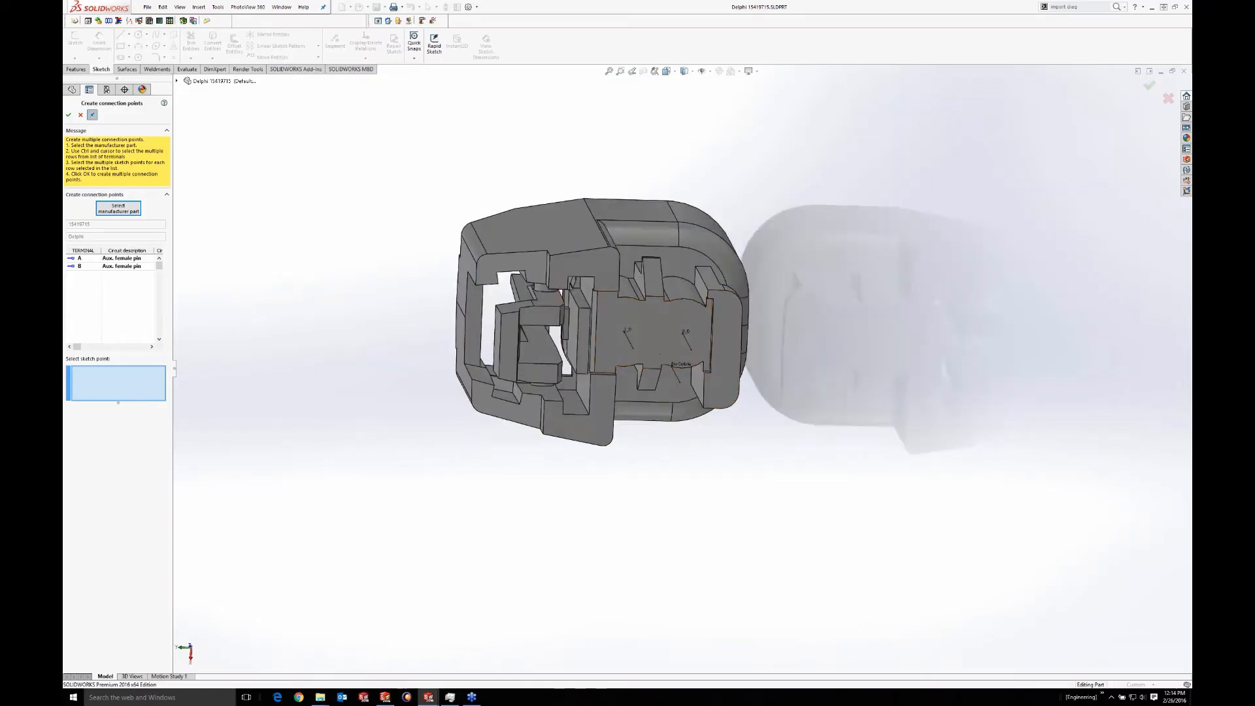
pyautogui.click(97, 259)
pyautogui.click(92, 269)
pyautogui.click(90, 260)
pyautogui.click(90, 267)
pyautogui.click(89, 259)
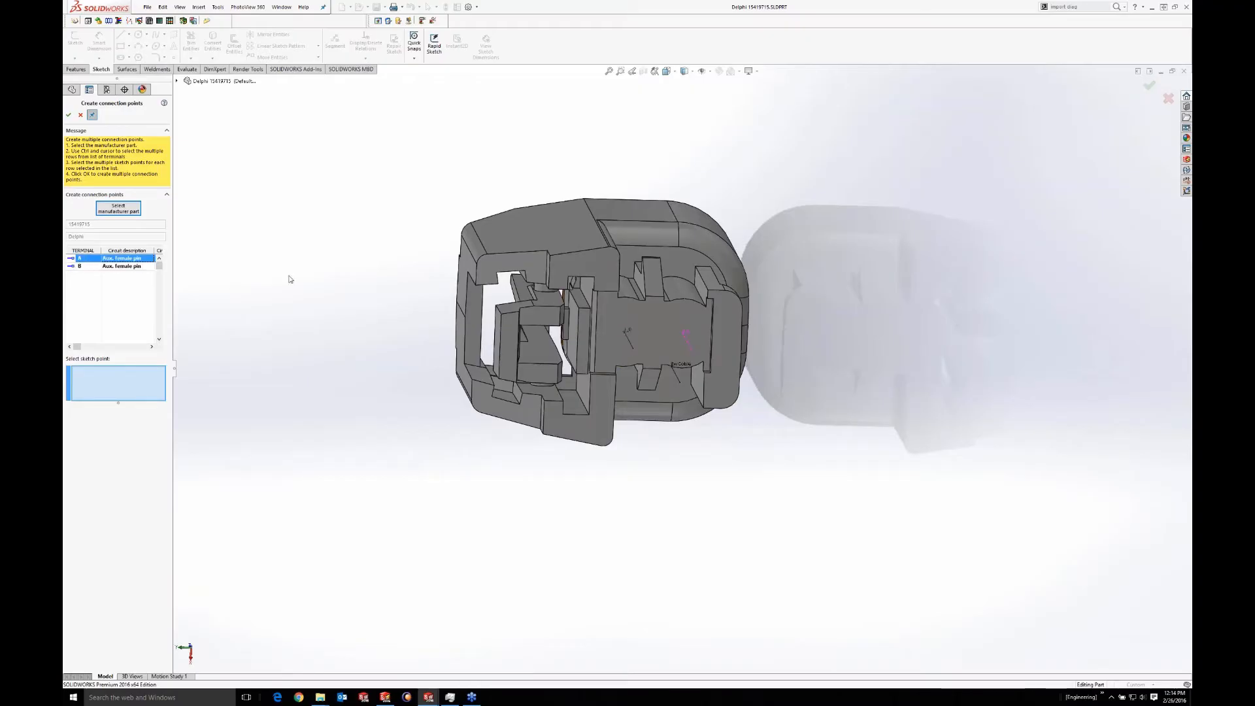
# Assign Point1@Sketch2 at the wire-entry face to terminal A and complete the connection point creation
pyautogui.scroll(-3, 687, 327)
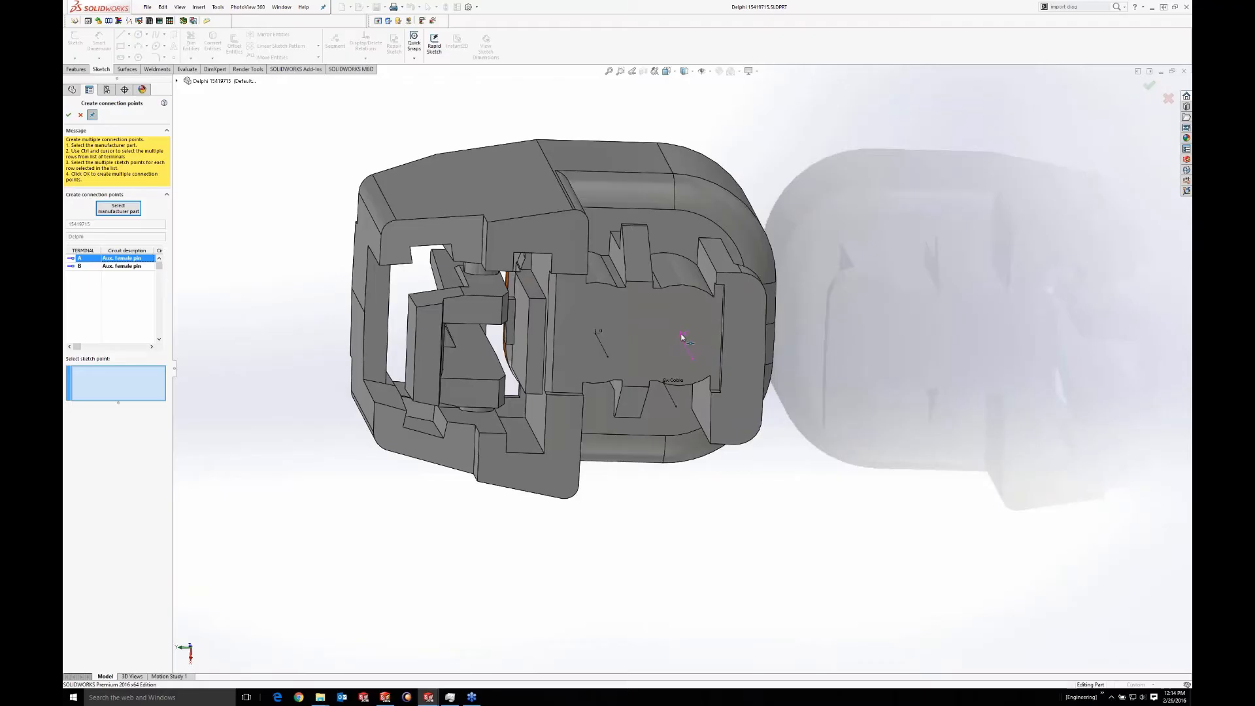
pyautogui.moveTo(687, 338)
pyautogui.mouseDown(button='middle')
pyautogui.moveTo(715, 337)
pyautogui.moveTo(714, 357)
pyautogui.mouseUp(button='middle')
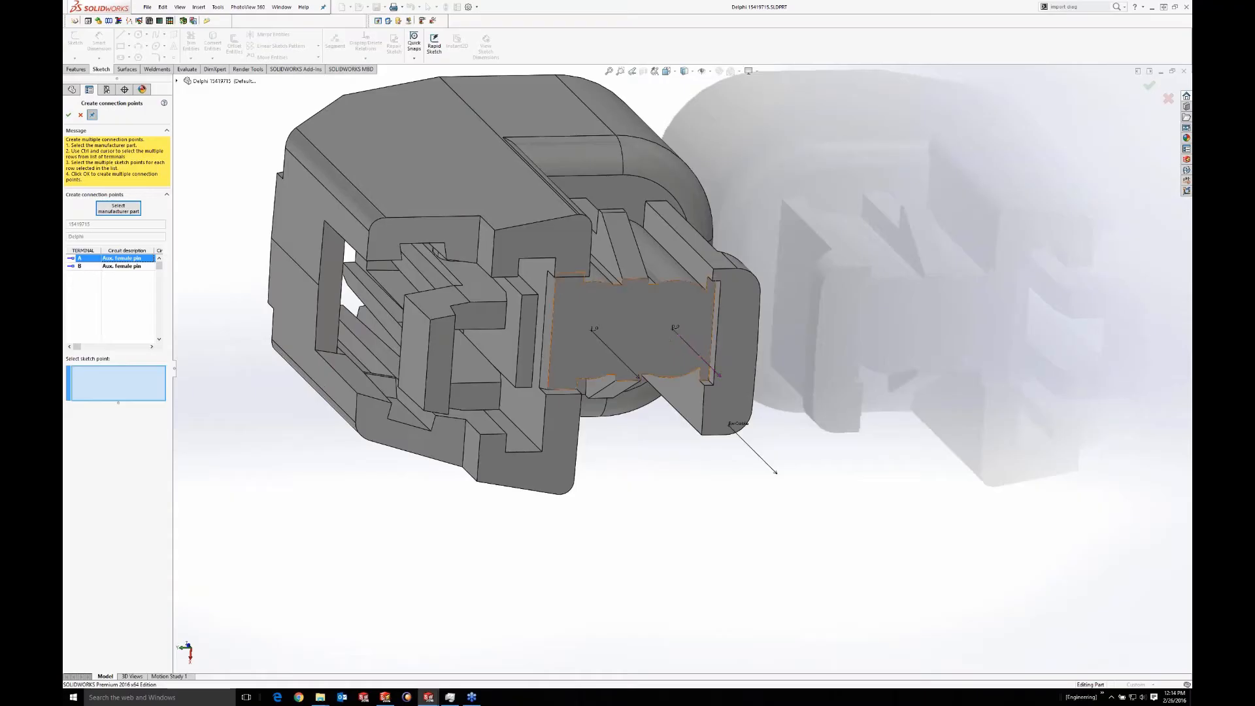
pyautogui.click(671, 330)
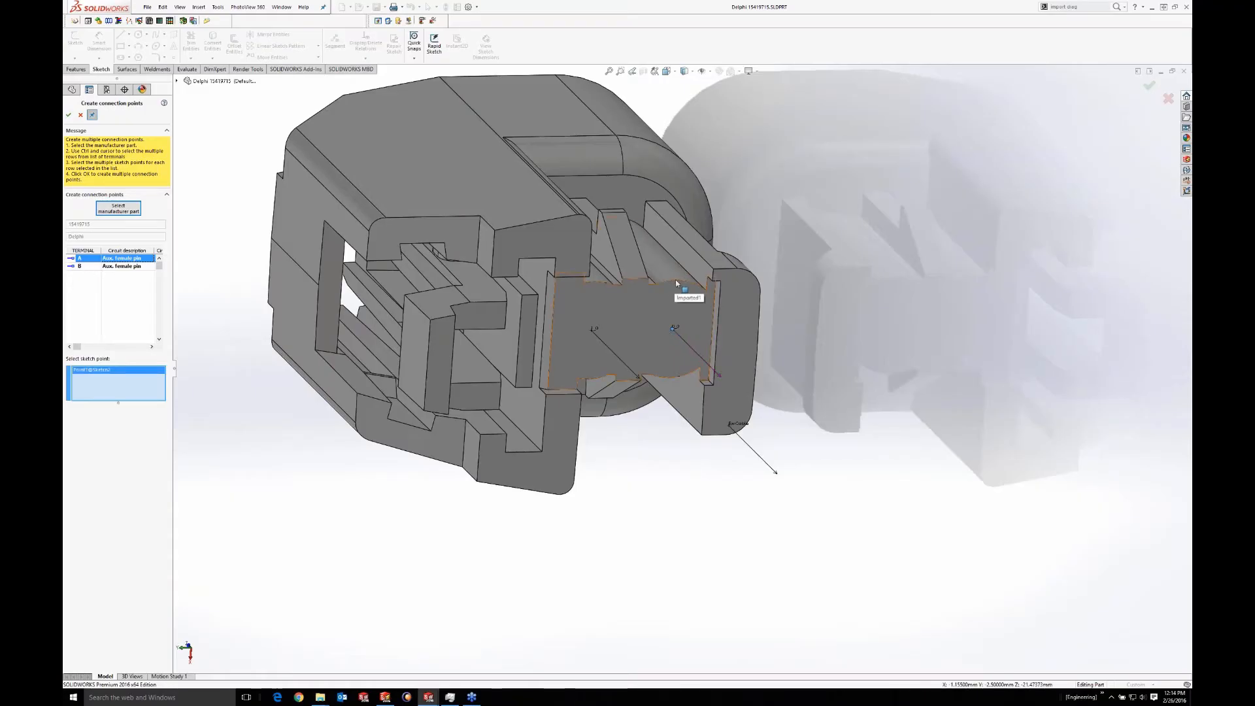
pyautogui.click(694, 299)
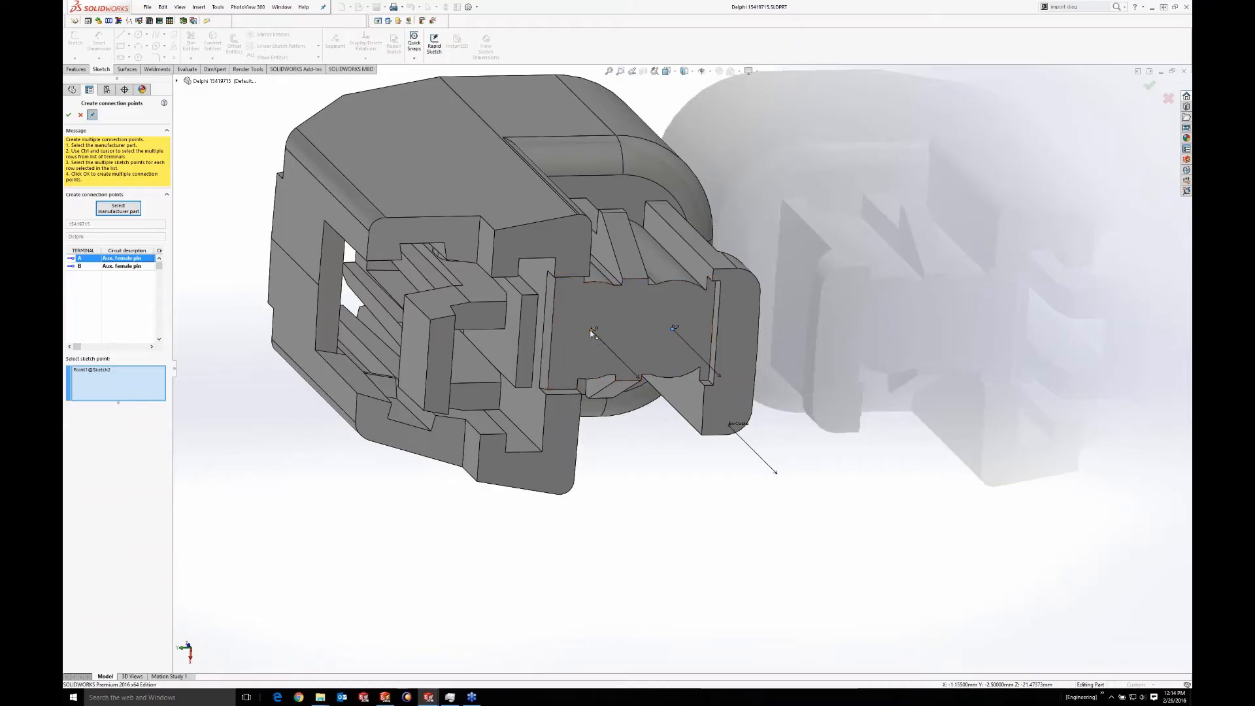
pyautogui.click(69, 116)
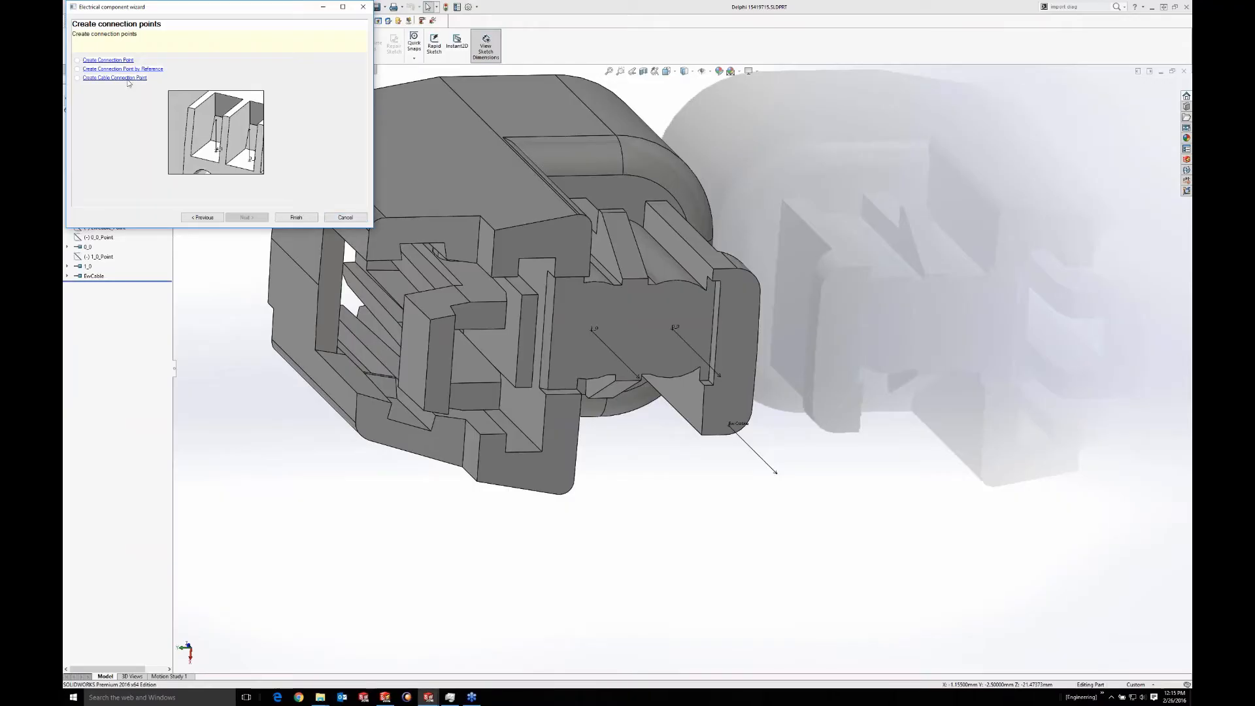
# Try to create a cable connection point and finish the Electrical Component Wizard
pyautogui.click(127, 78)
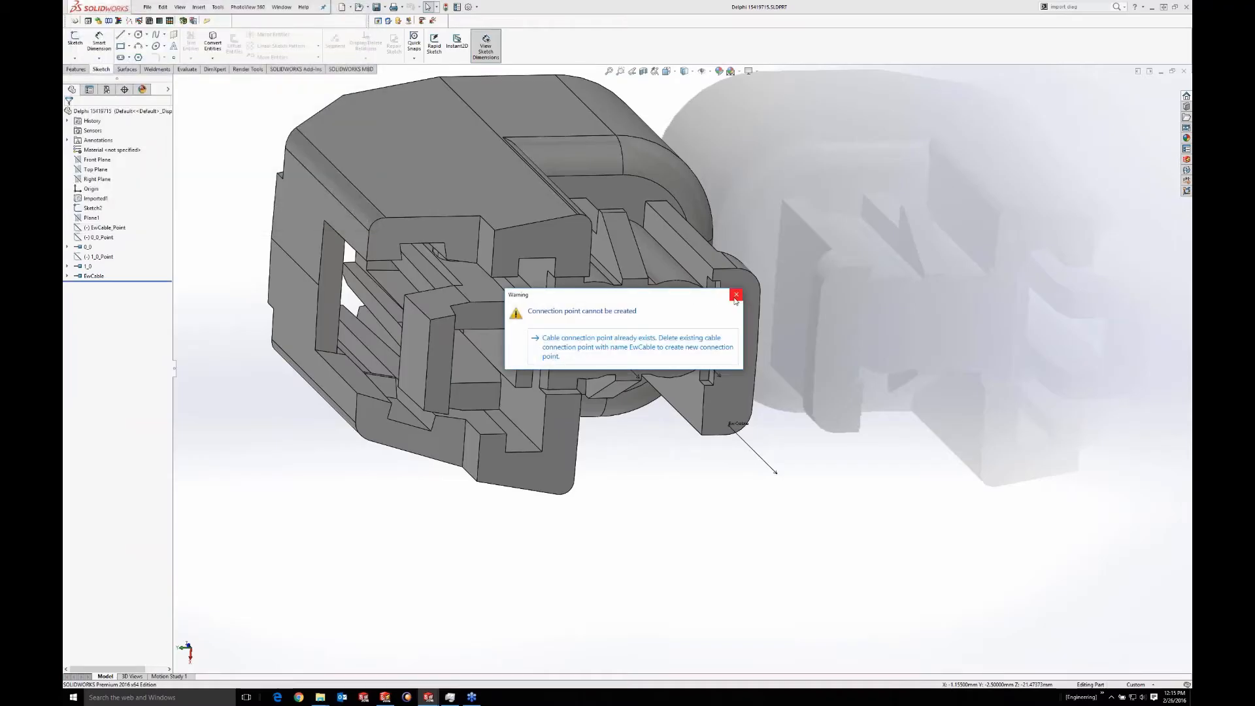
pyautogui.click(736, 294)
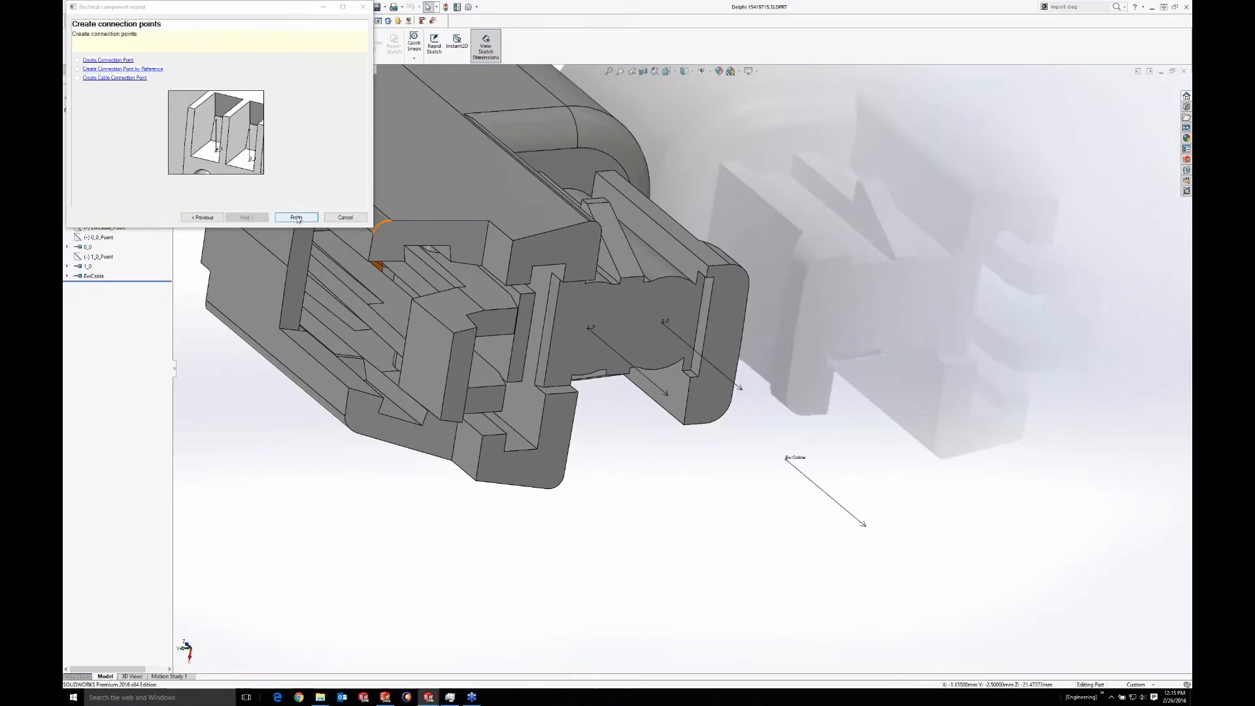
pyautogui.click(311, 218)
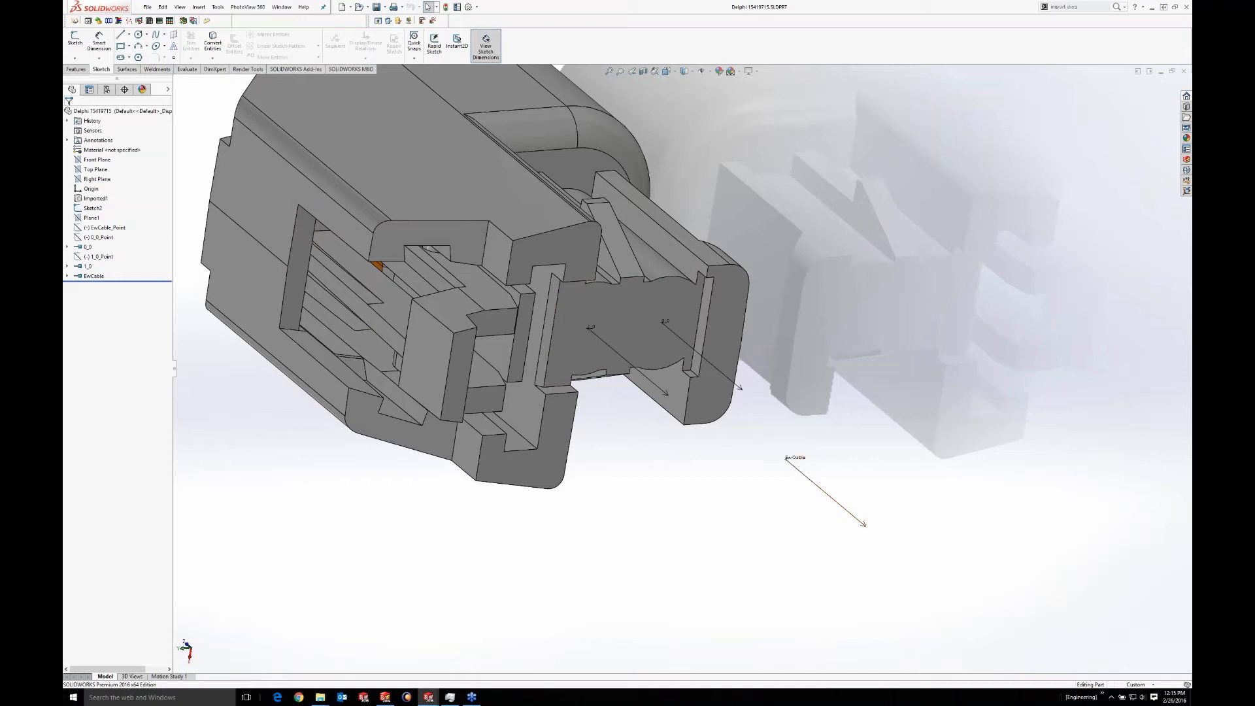
# Highlight the connector's connection points 0_0 and 1_0 to identify each one on the model
pyautogui.click(88, 267)
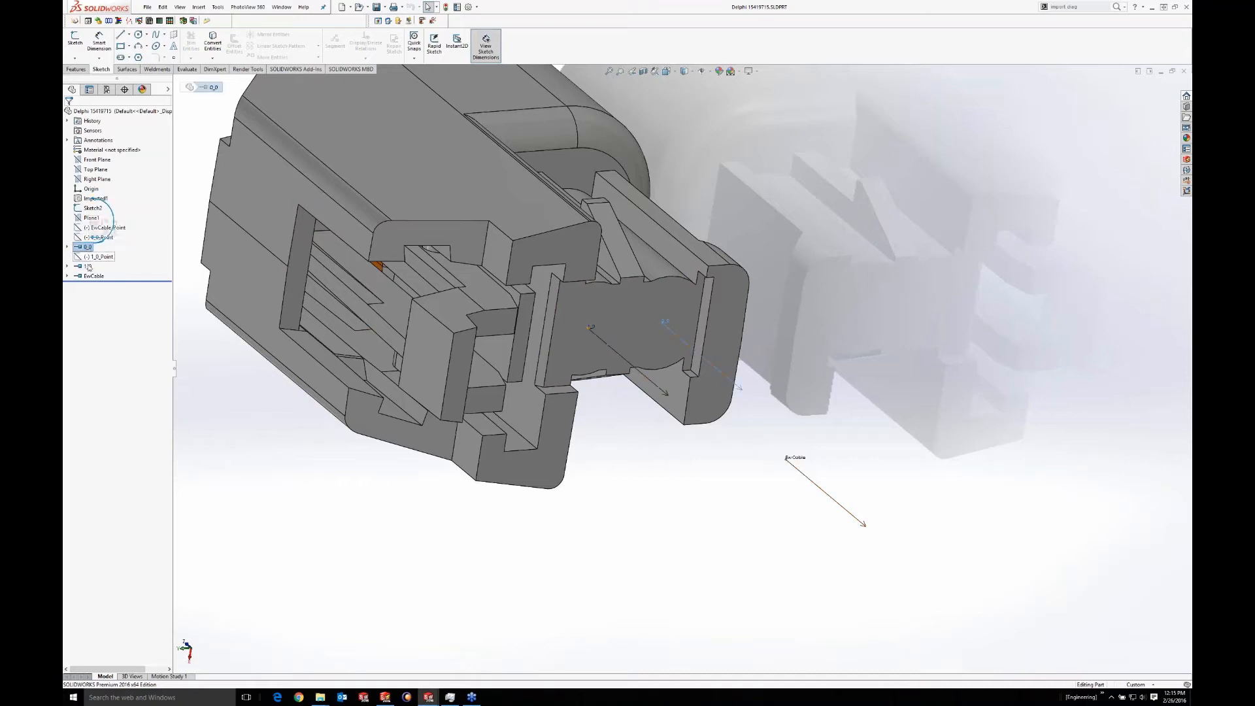
pyautogui.click(87, 274)
pyautogui.click(87, 268)
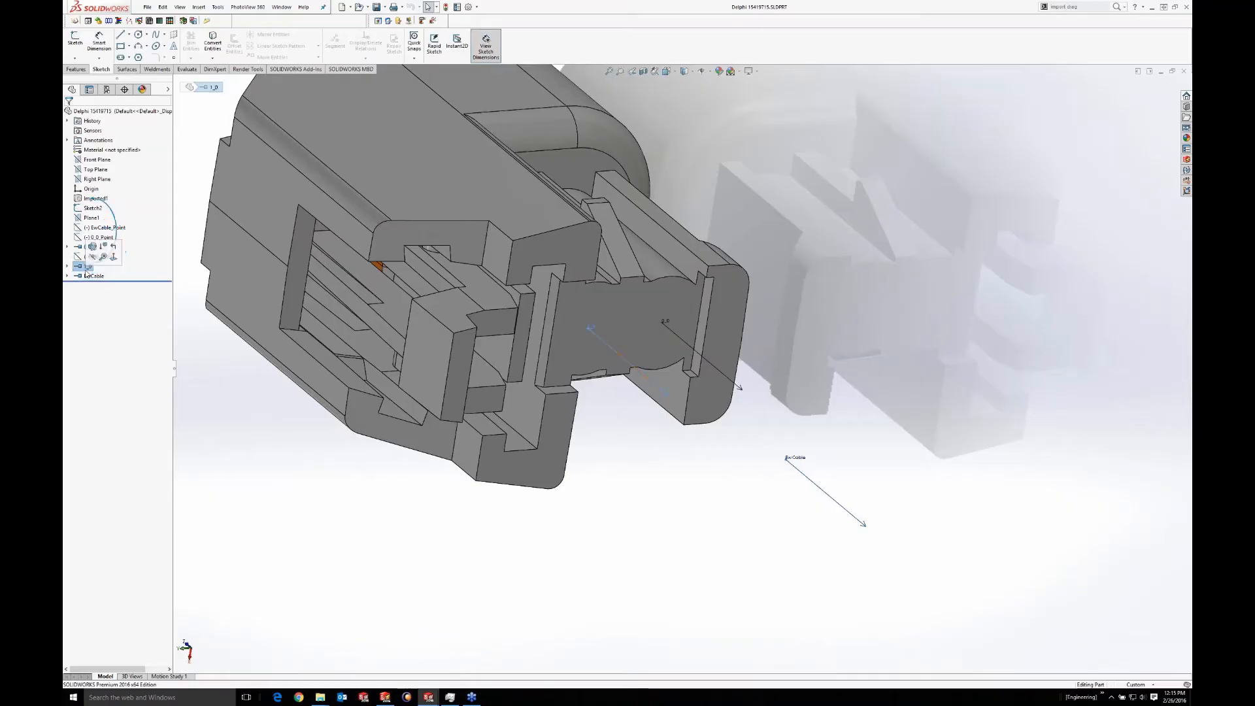
# Reverse the direction of connection point 0_0 and set it back to its original direction
pyautogui.click(84, 248)
pyautogui.click(90, 225)
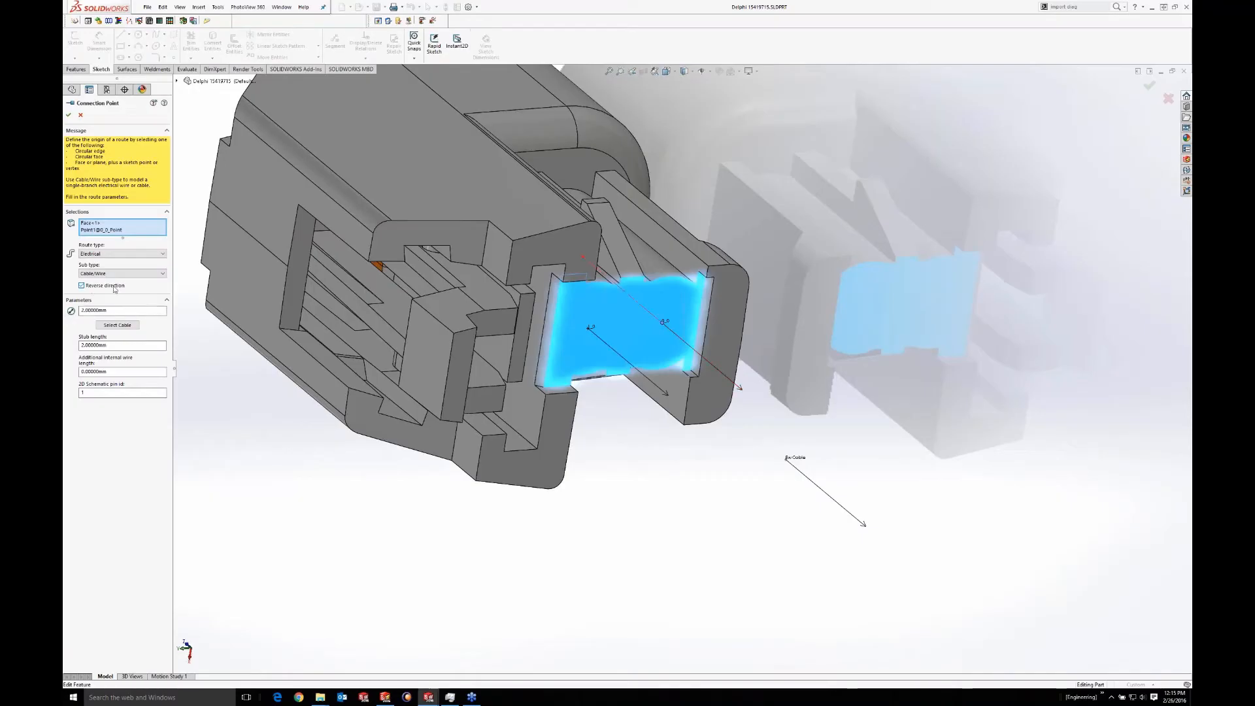
pyautogui.click(68, 114)
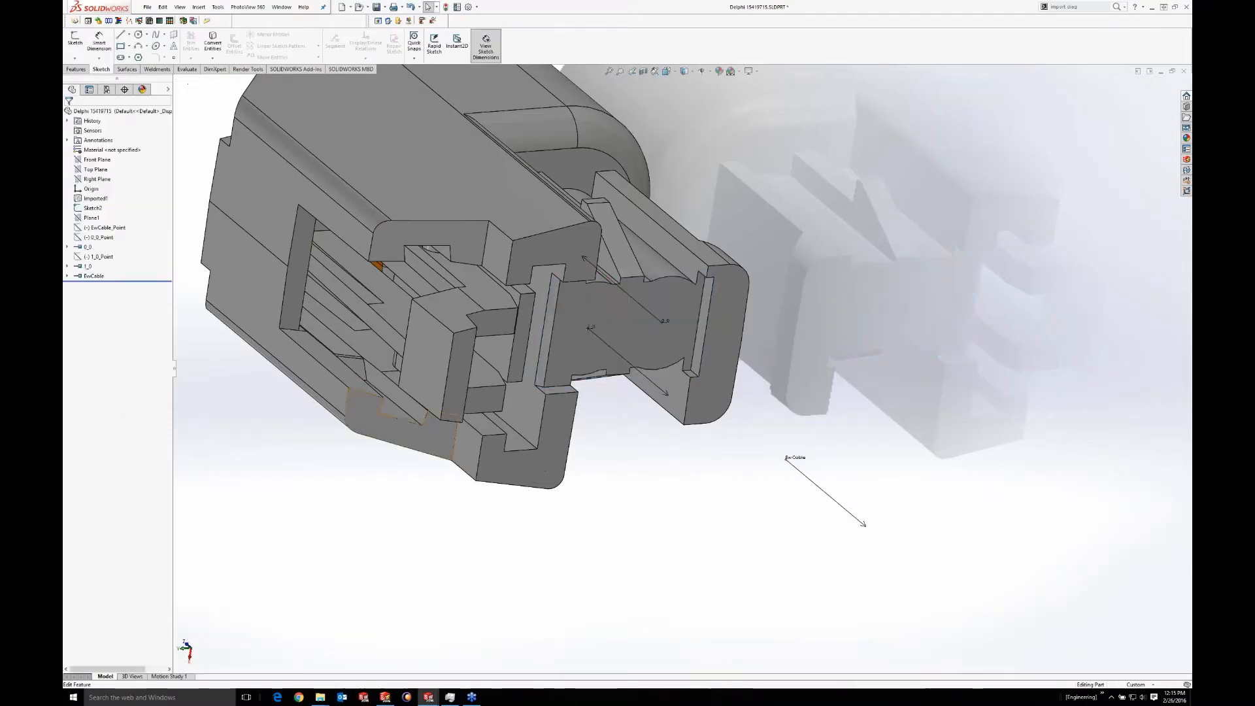
pyautogui.click(83, 248)
pyautogui.click(90, 225)
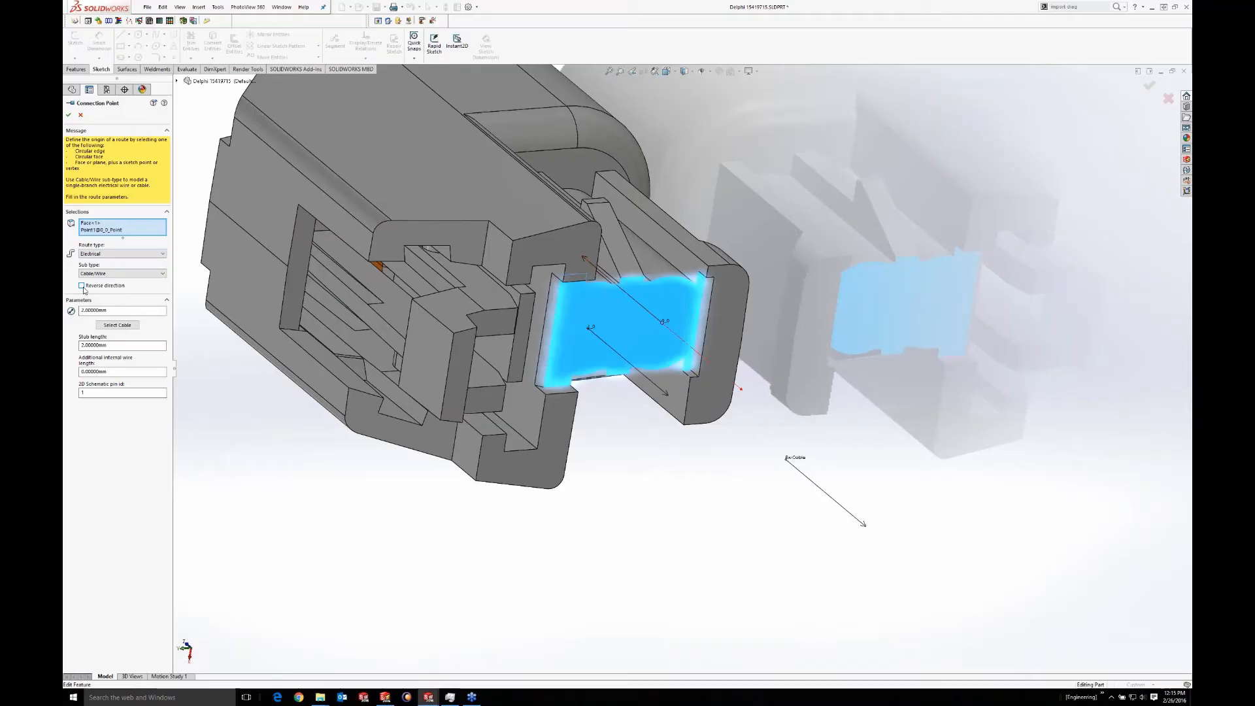
pyautogui.click(68, 115)
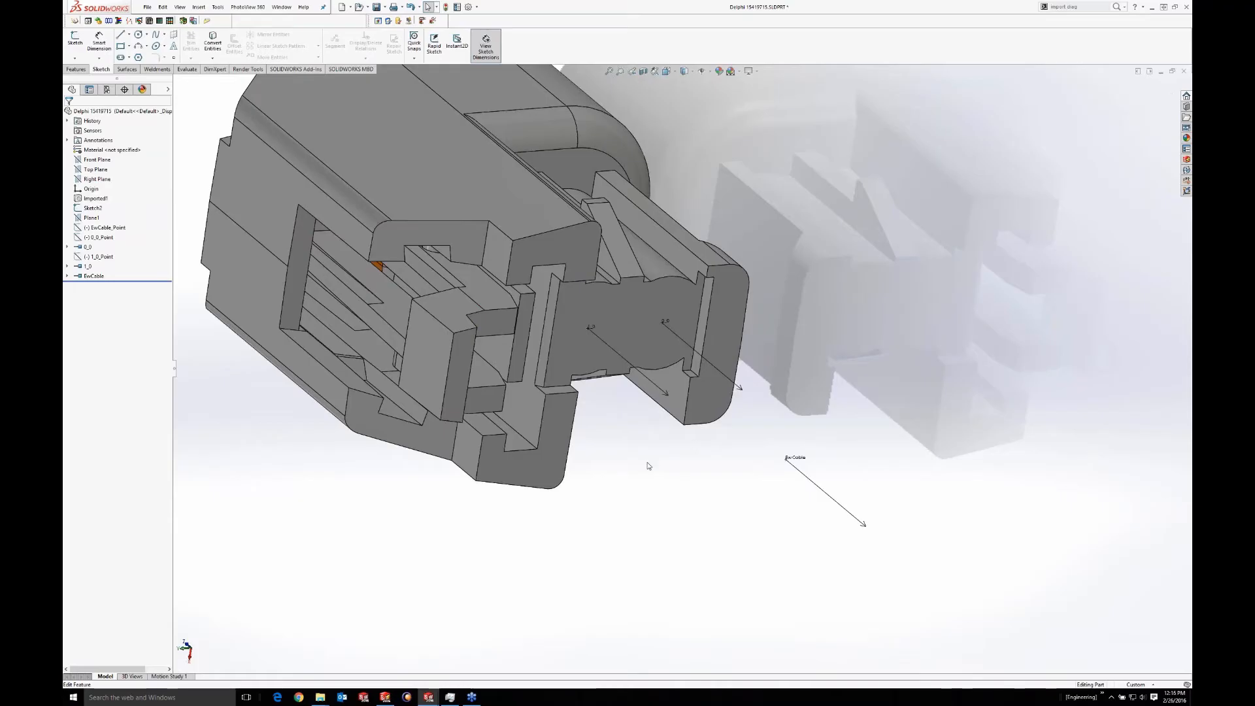
# Close the Delphi 15419715 part without saving and discard its changes in the assembly
pyautogui.scroll(4, 821, 341)
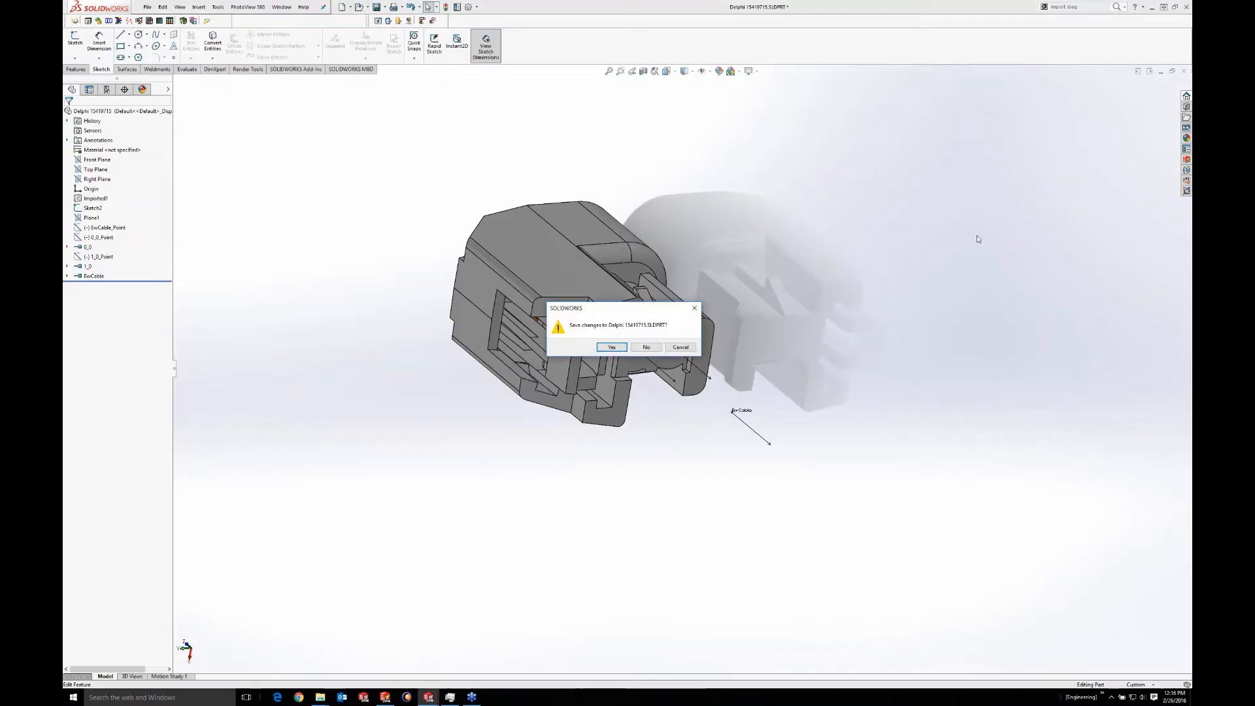
pyautogui.click(650, 349)
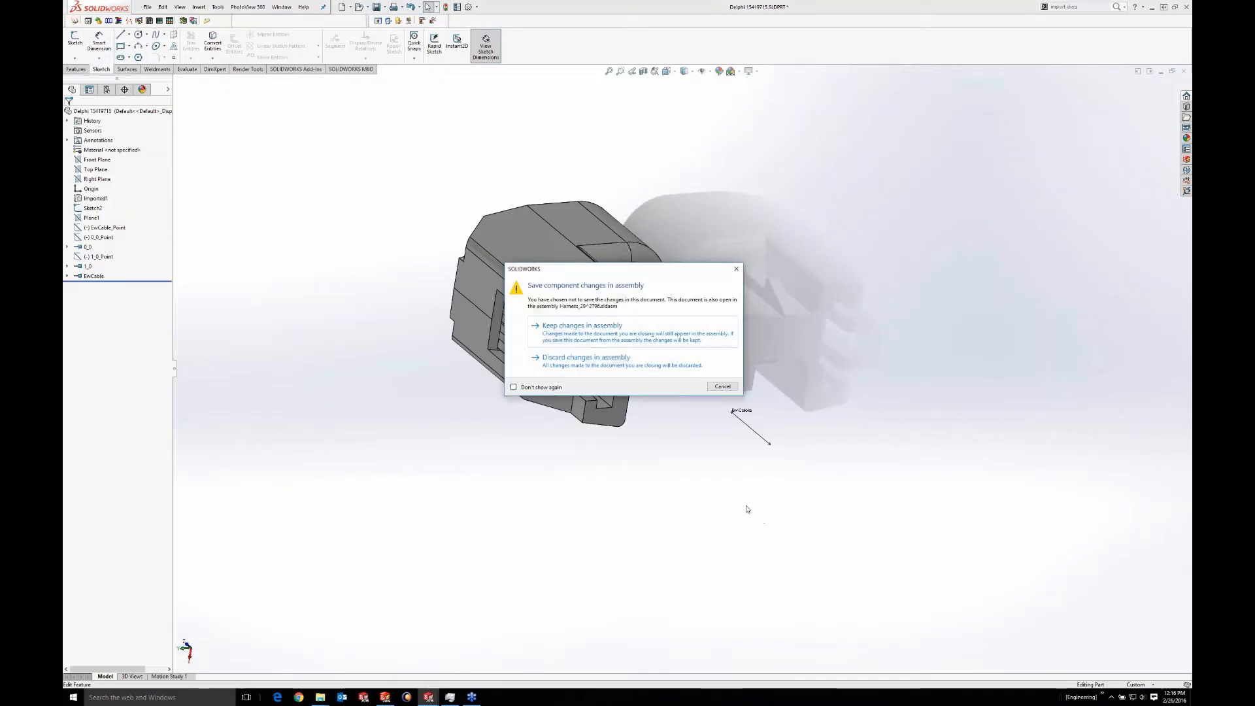
pyautogui.click(586, 358)
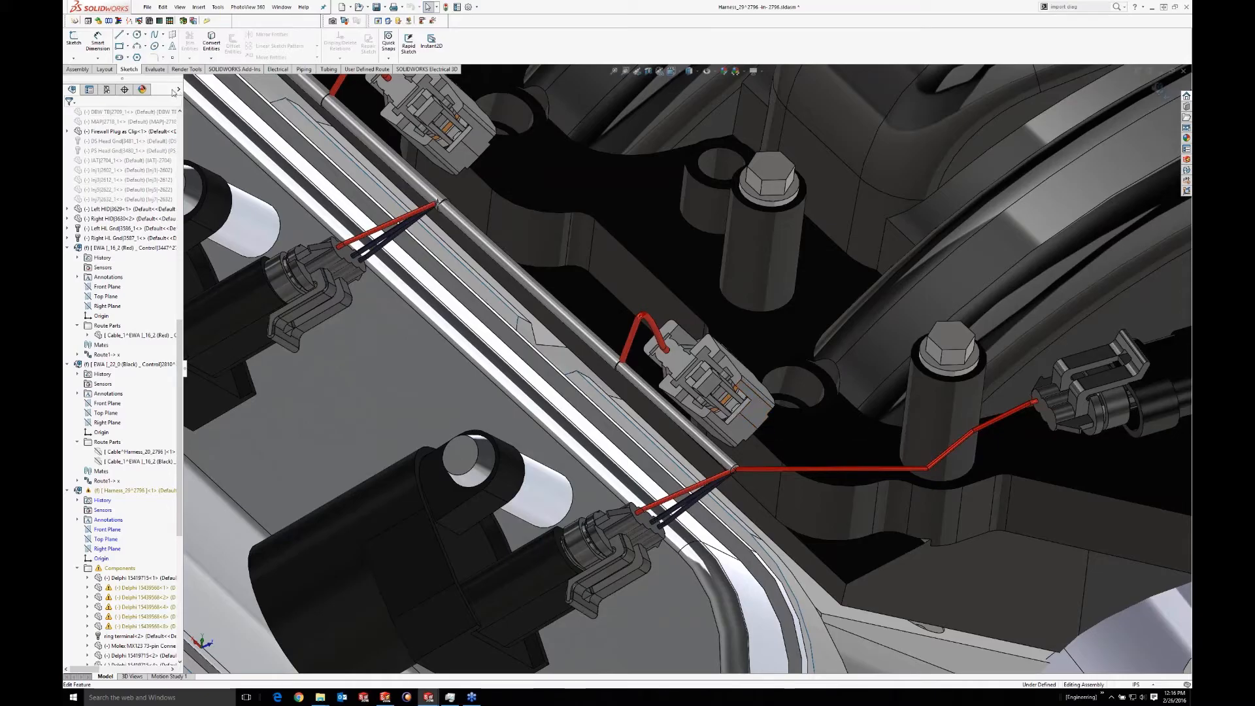
# Look through the harness assembly's feature tree and show its electrical components in the Electrical Manager
pyautogui.moveTo(120, 75); pyautogui.dragTo(123, 680)
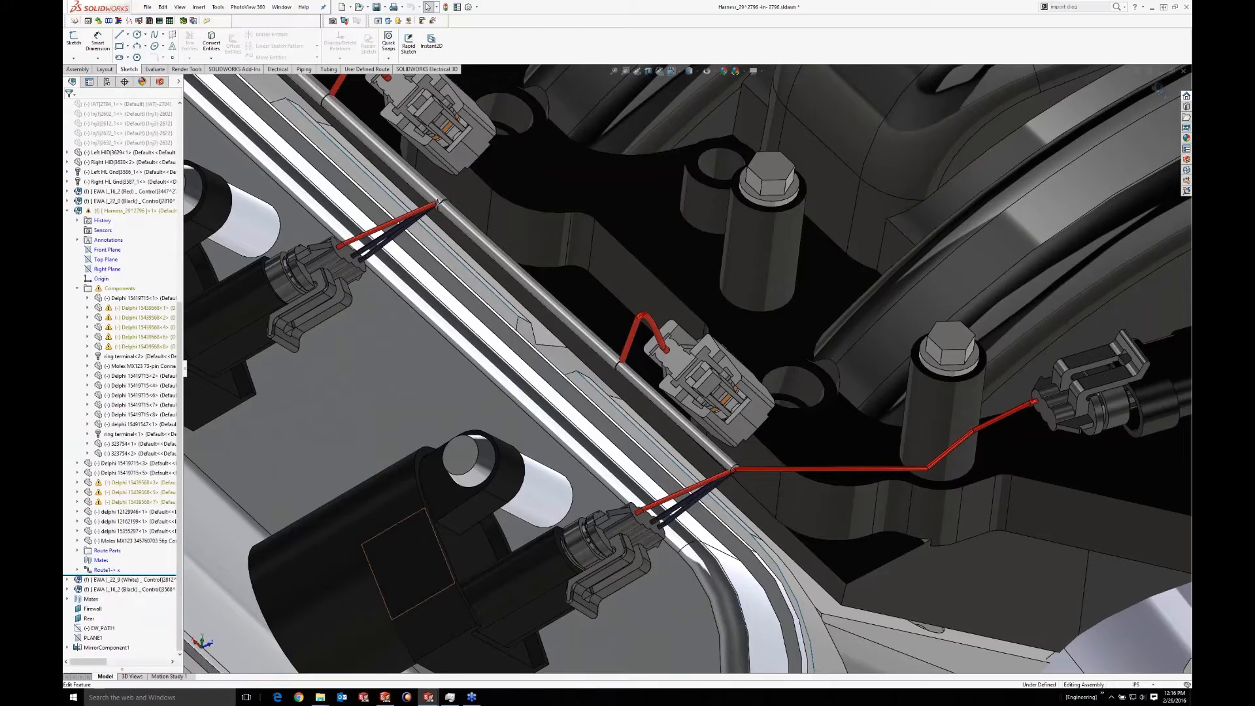
pyautogui.scroll(2, 739, 445)
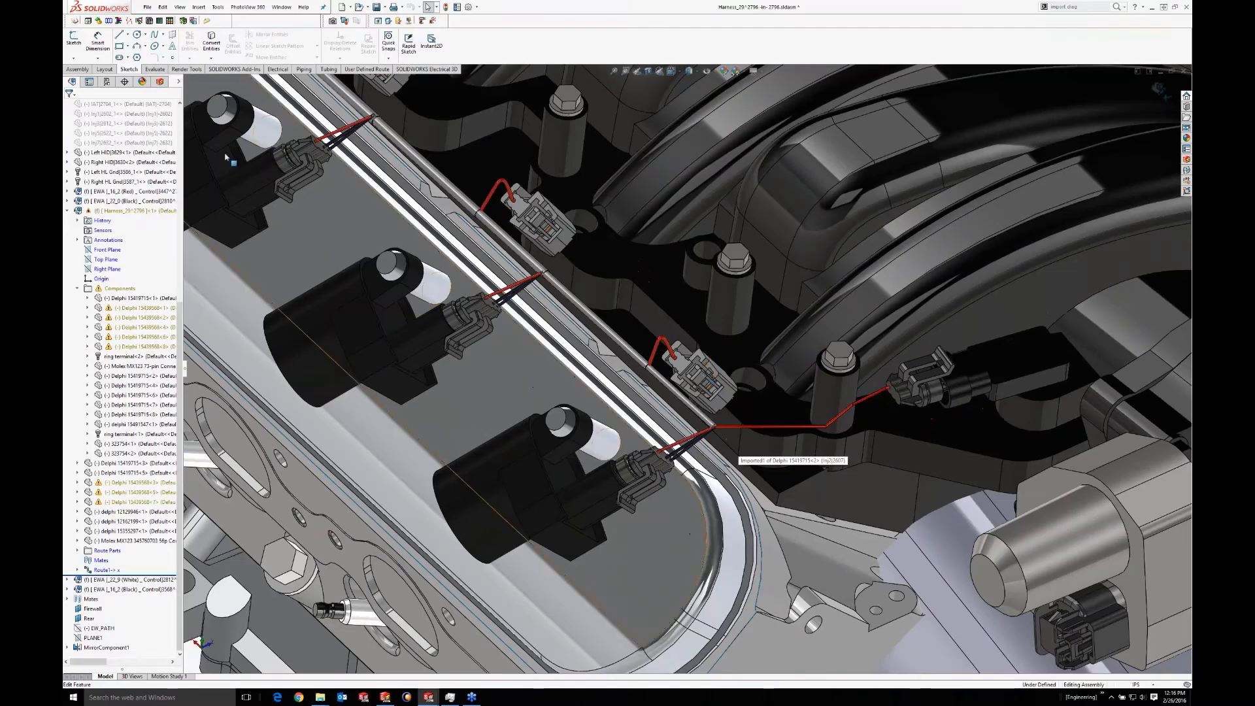
pyautogui.click(159, 82)
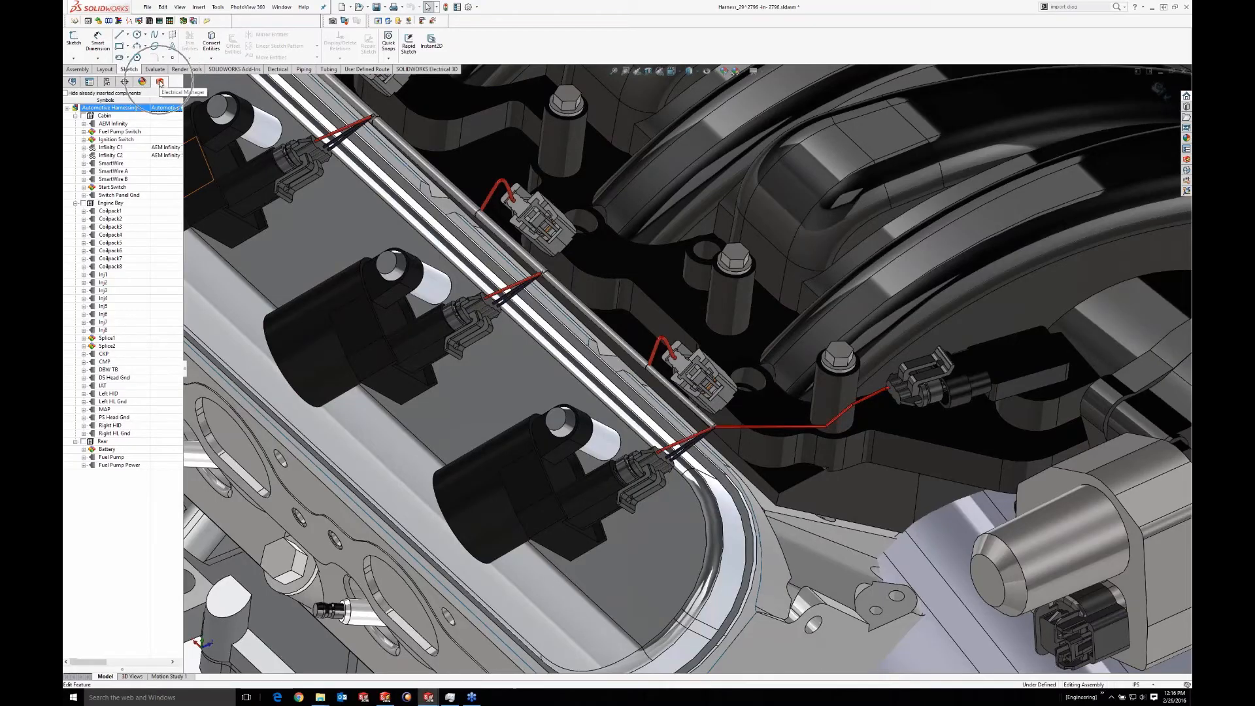
# View the 03 Engine Control Line Diagram from the electrical project documents in an enlarged window and close it
pyautogui.click(1187, 158)
pyautogui.click(1076, 96)
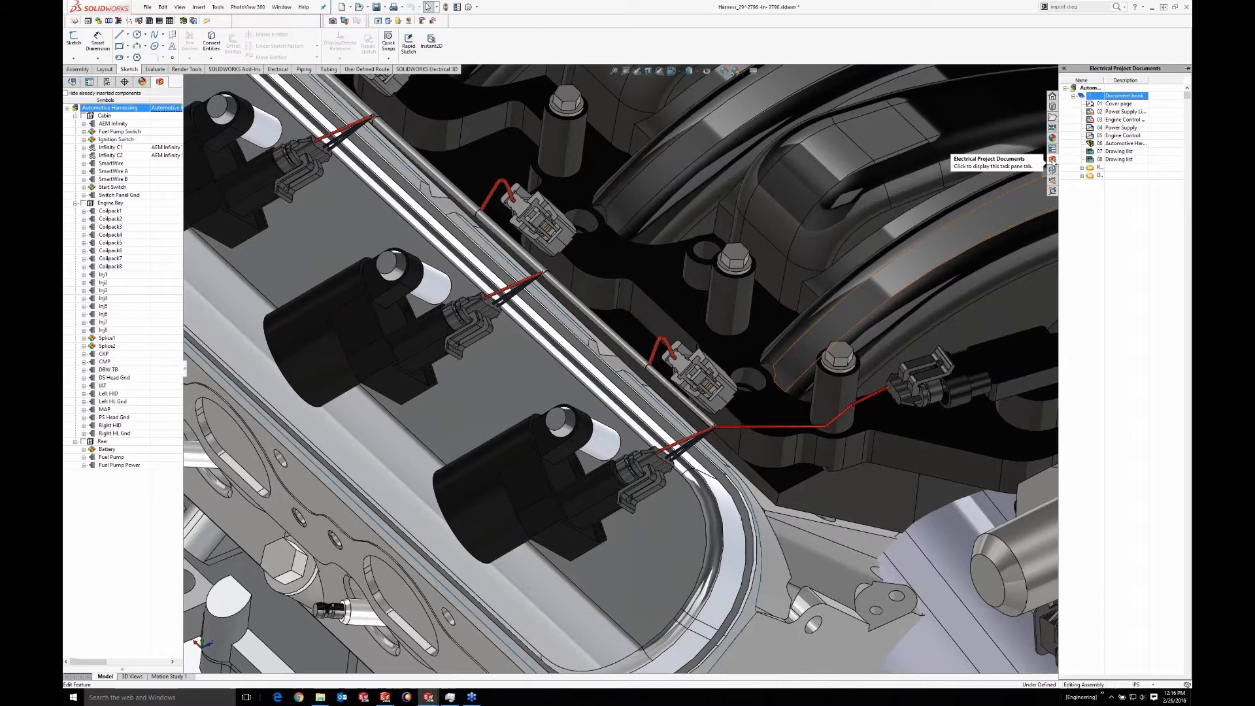
pyautogui.click(1092, 89)
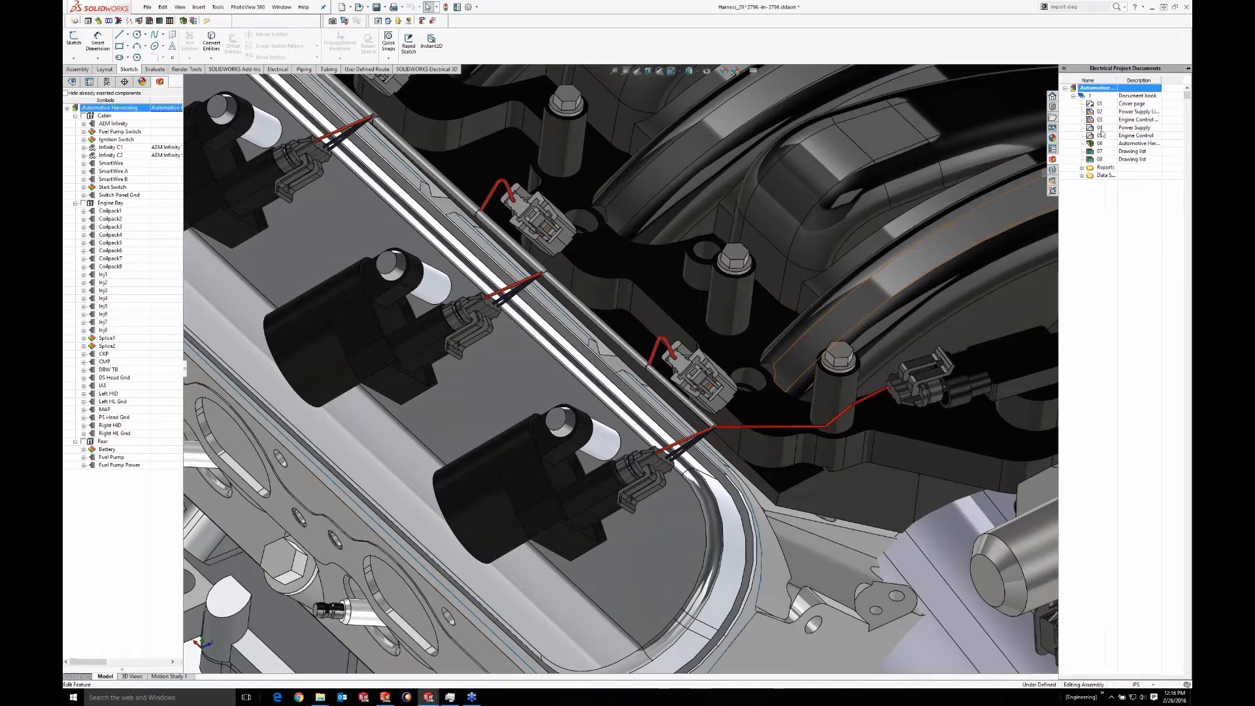
pyautogui.doubleClick(1103, 120)
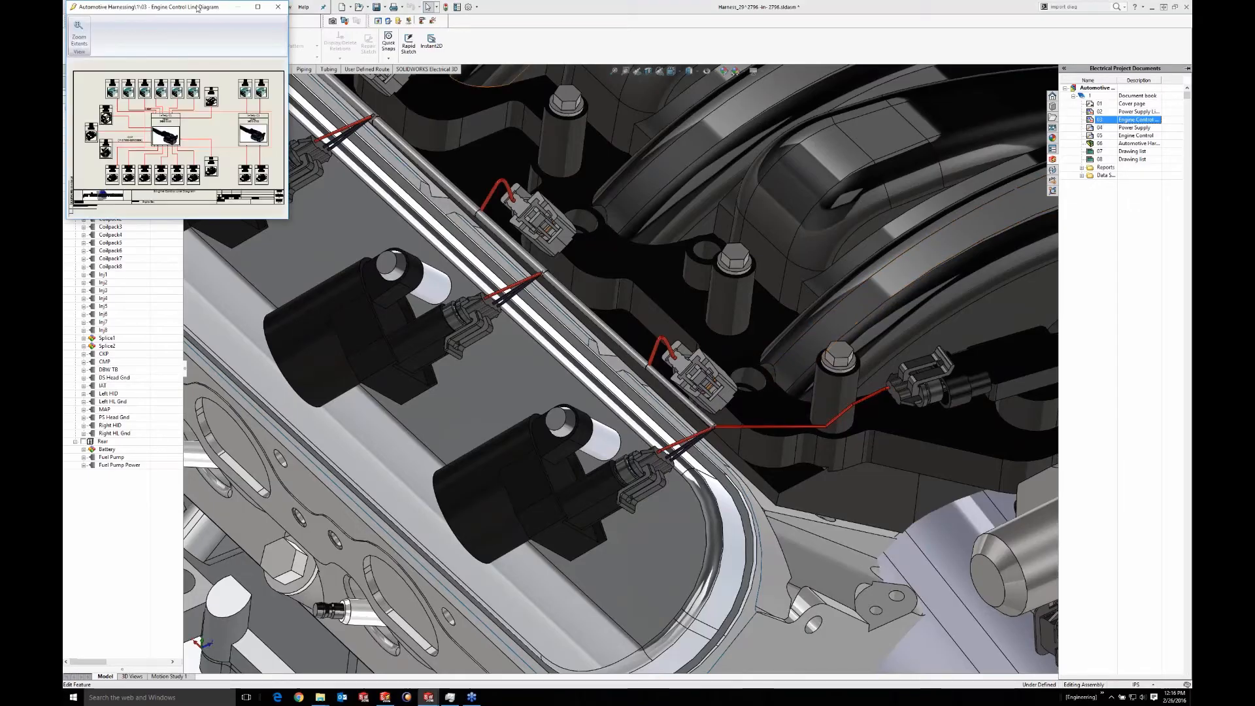
pyautogui.moveTo(287, 219); pyautogui.dragTo(716, 498)
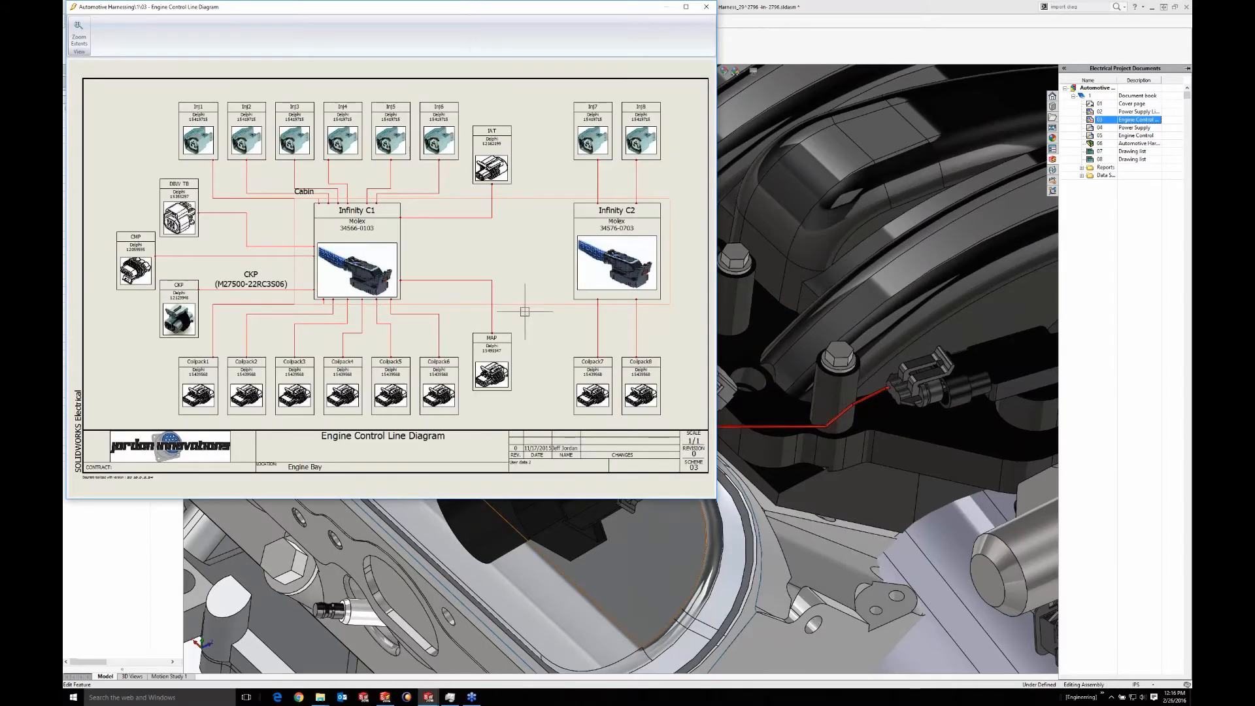
pyautogui.click(707, 8)
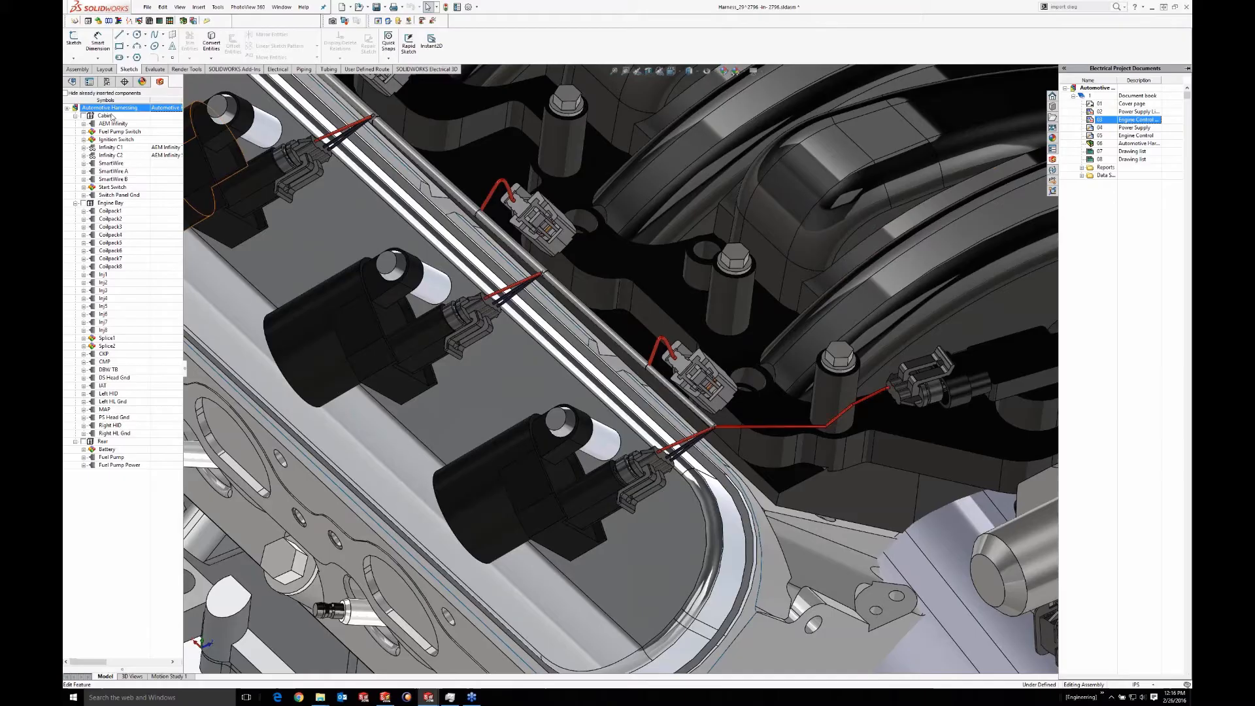
# Review the Cabin, Engine Bay and Rear locations that group the components in the Electrical Manager
pyautogui.click(160, 83)
pyautogui.click(104, 116)
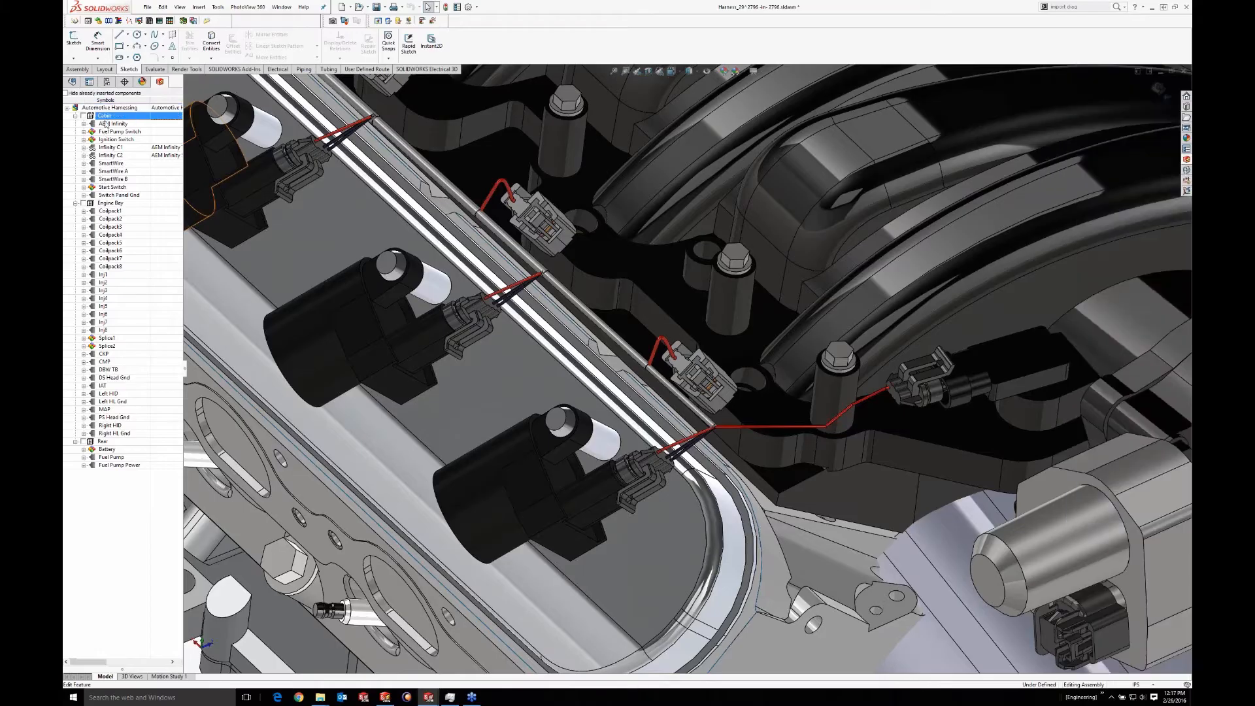
pyautogui.click(110, 203)
pyautogui.click(104, 442)
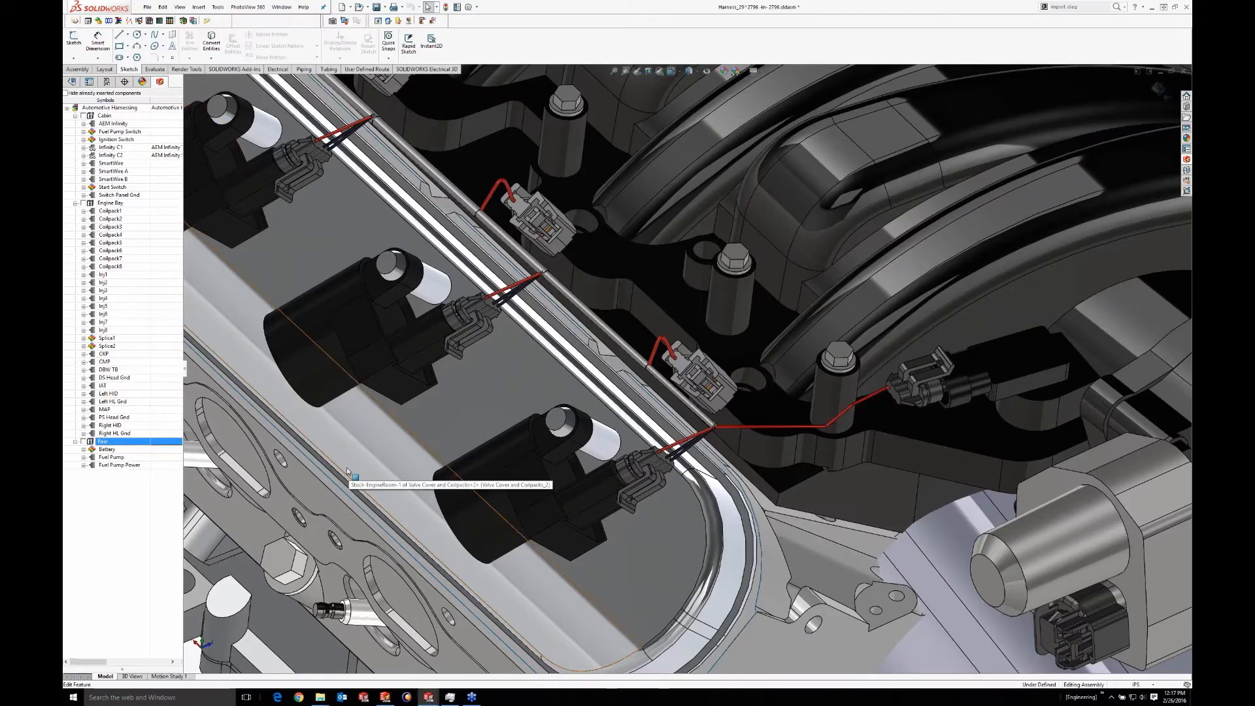
pyautogui.click(112, 116)
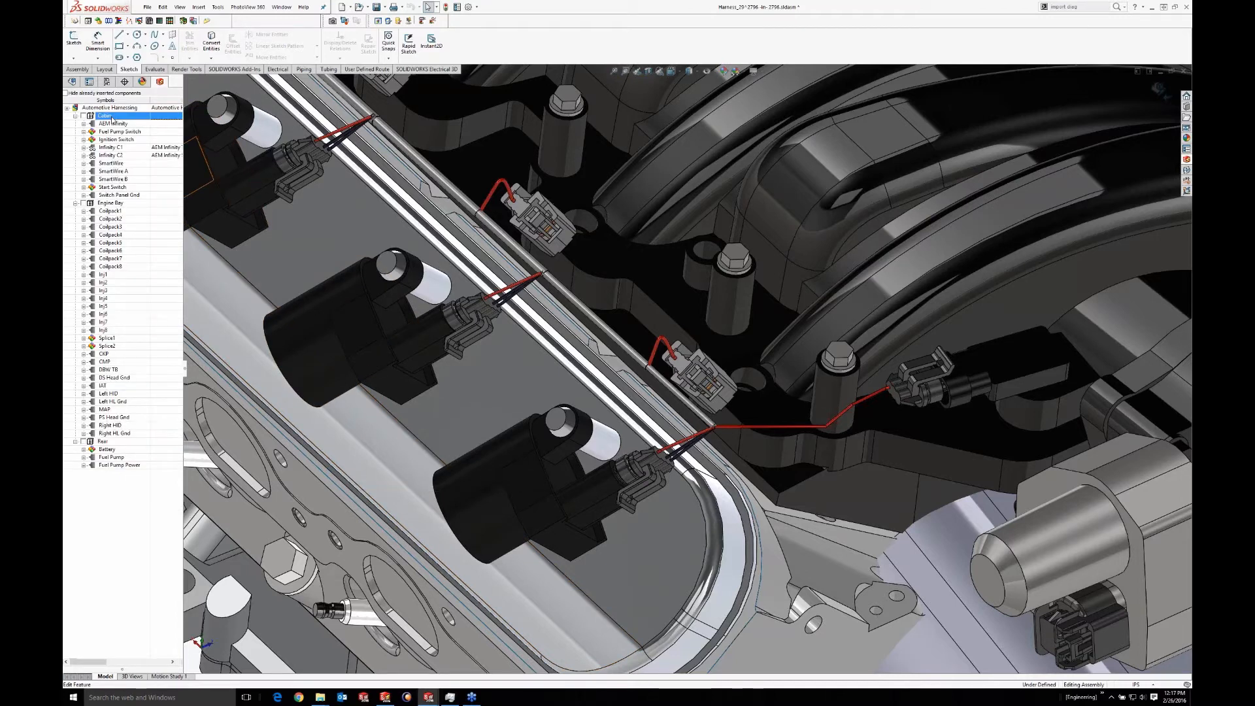
# Point out the Engine Bay and Rear locations in the project's component tree, returning to Engine Bay
pyautogui.click(118, 203)
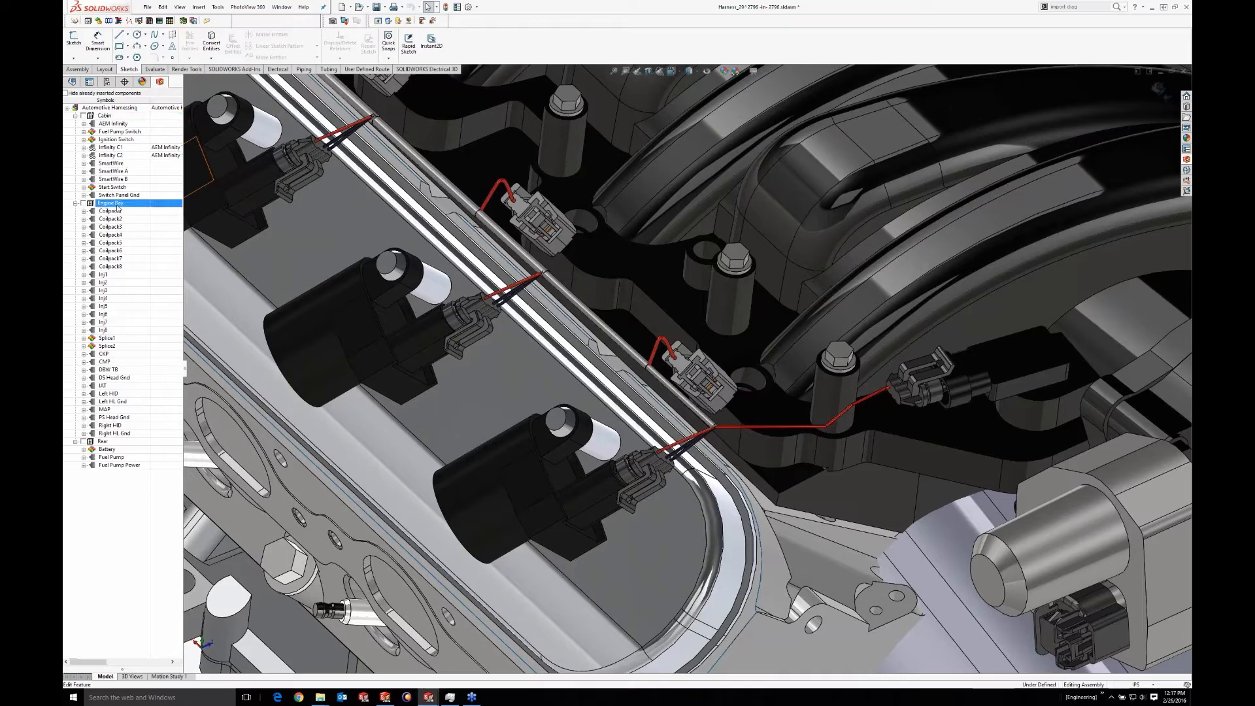
pyautogui.click(105, 442)
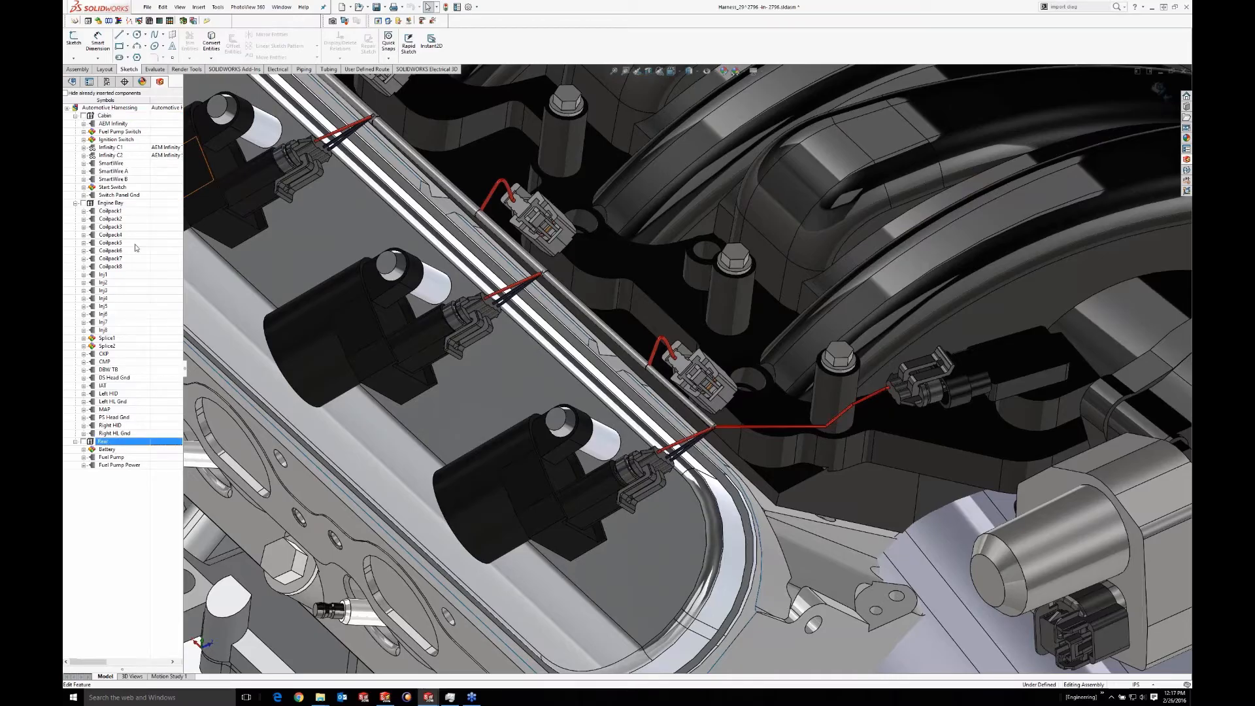
pyautogui.click(115, 204)
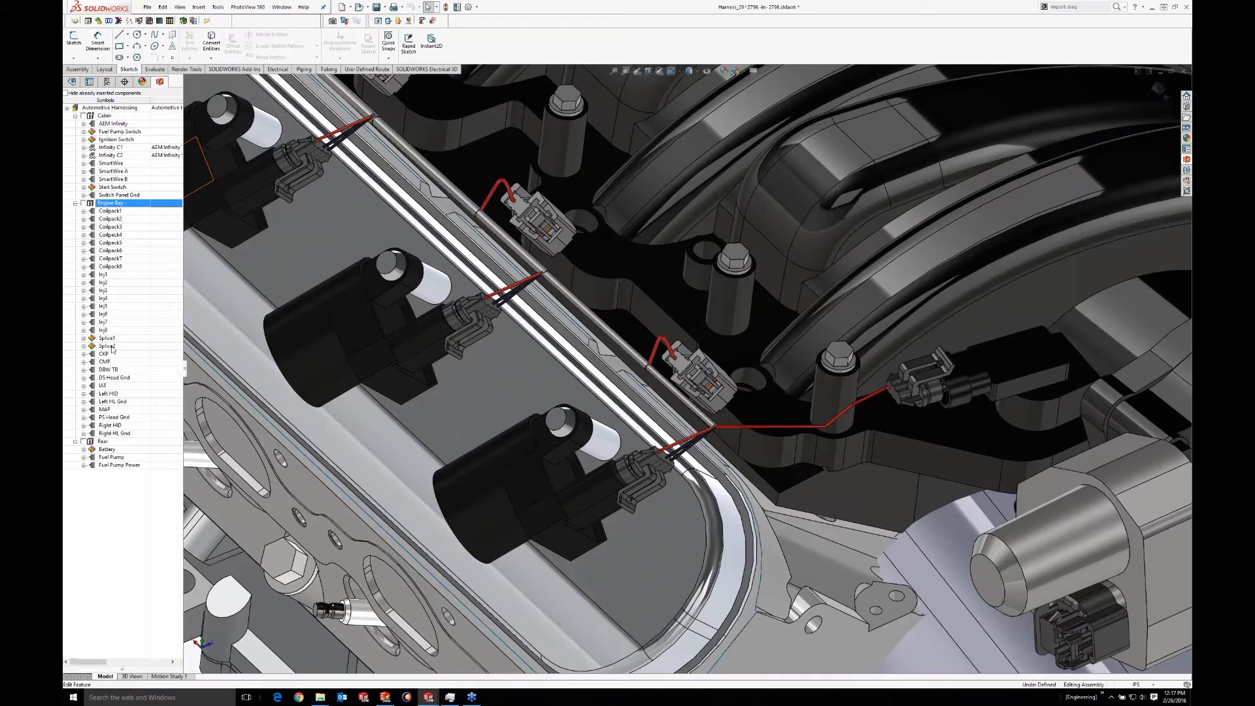
# Expand Coilpack8 and select its manufacturer part to locate the matching connector in the 3D assembly
pyautogui.click(83, 267)
pyautogui.click(125, 274)
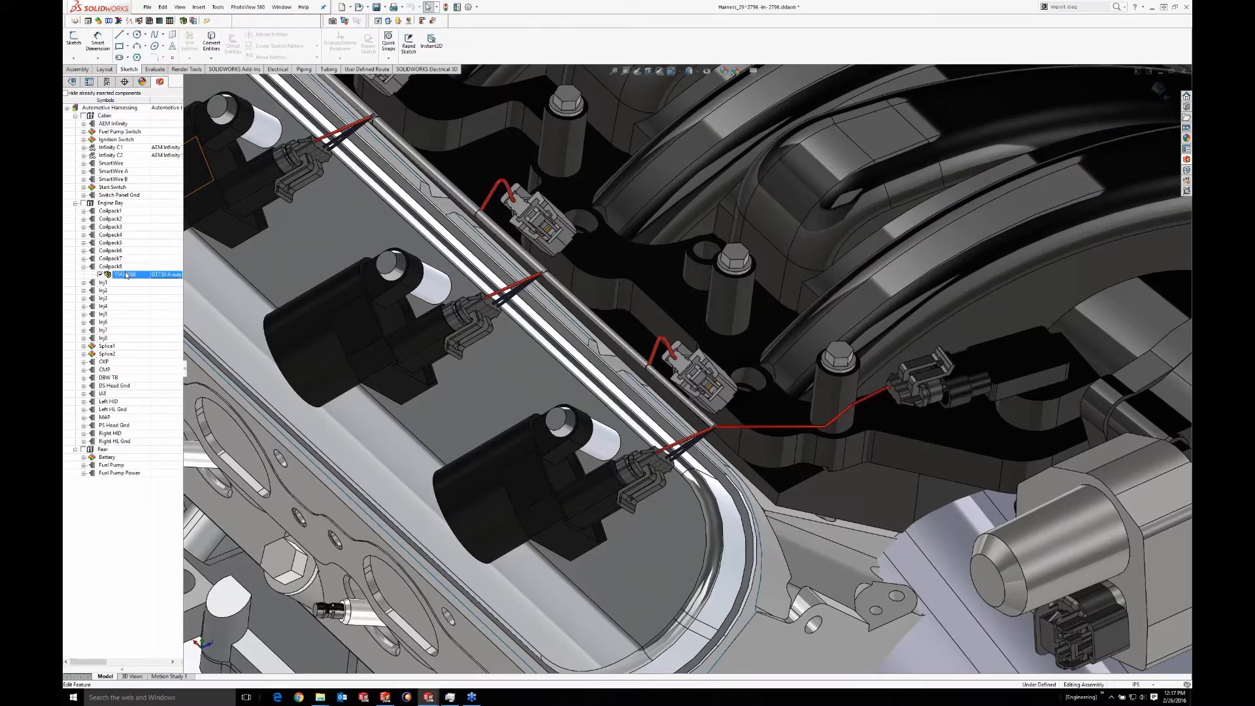
pyautogui.scroll(2, 495, 228)
pyautogui.scroll(3, 495, 228)
pyautogui.scroll(-5, 497, 229)
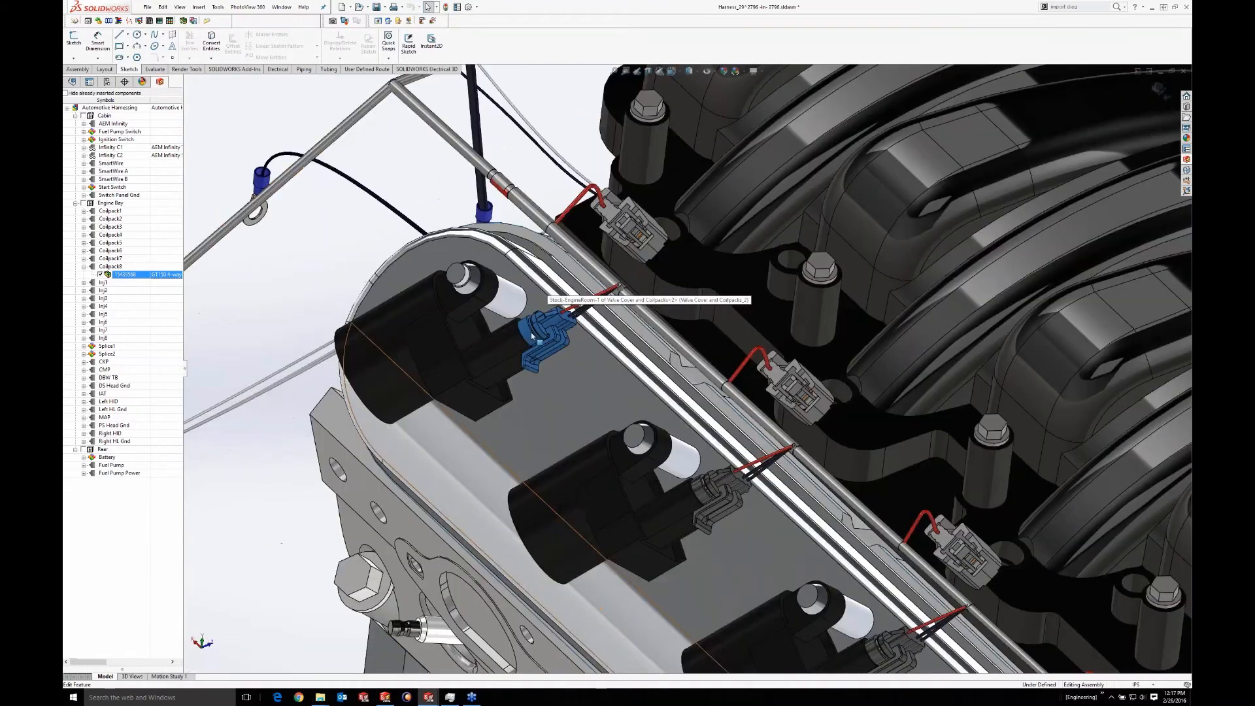
# Review the commands available for the Coilpack8 part, such as Replace and Dissociate, and clear the selection
pyautogui.rightClick(127, 275)
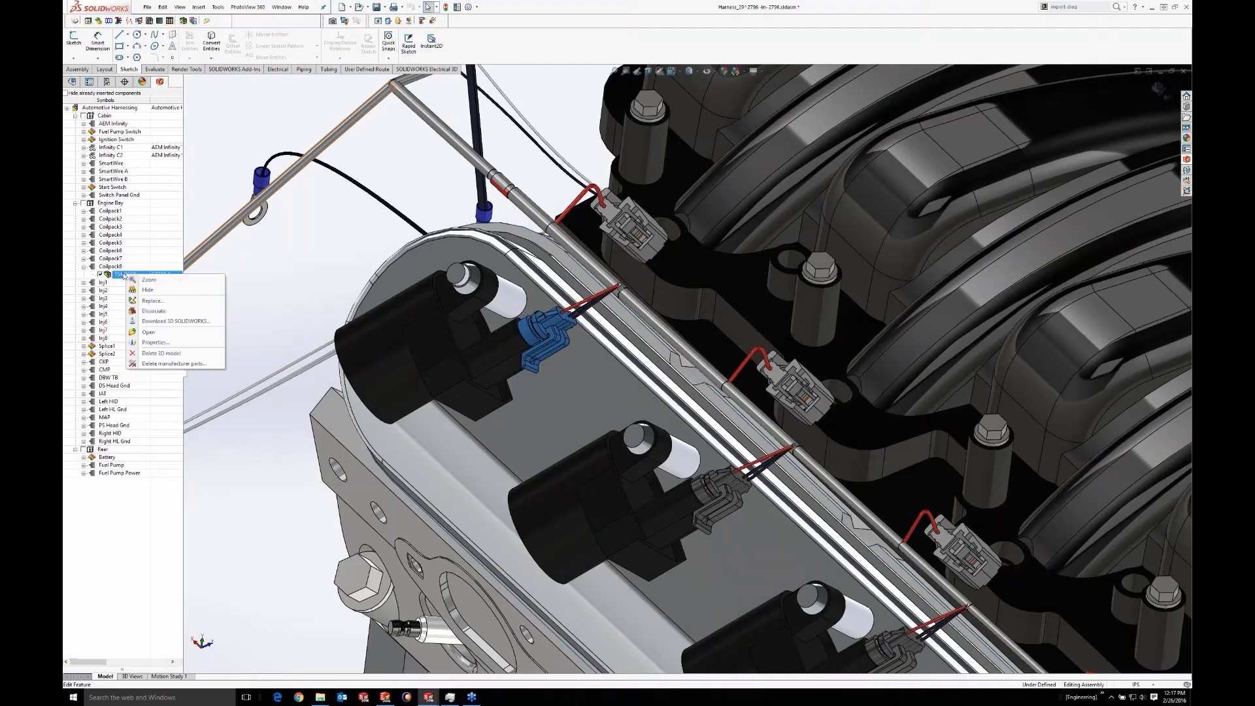
pyautogui.click(281, 287)
pyautogui.click(282, 288)
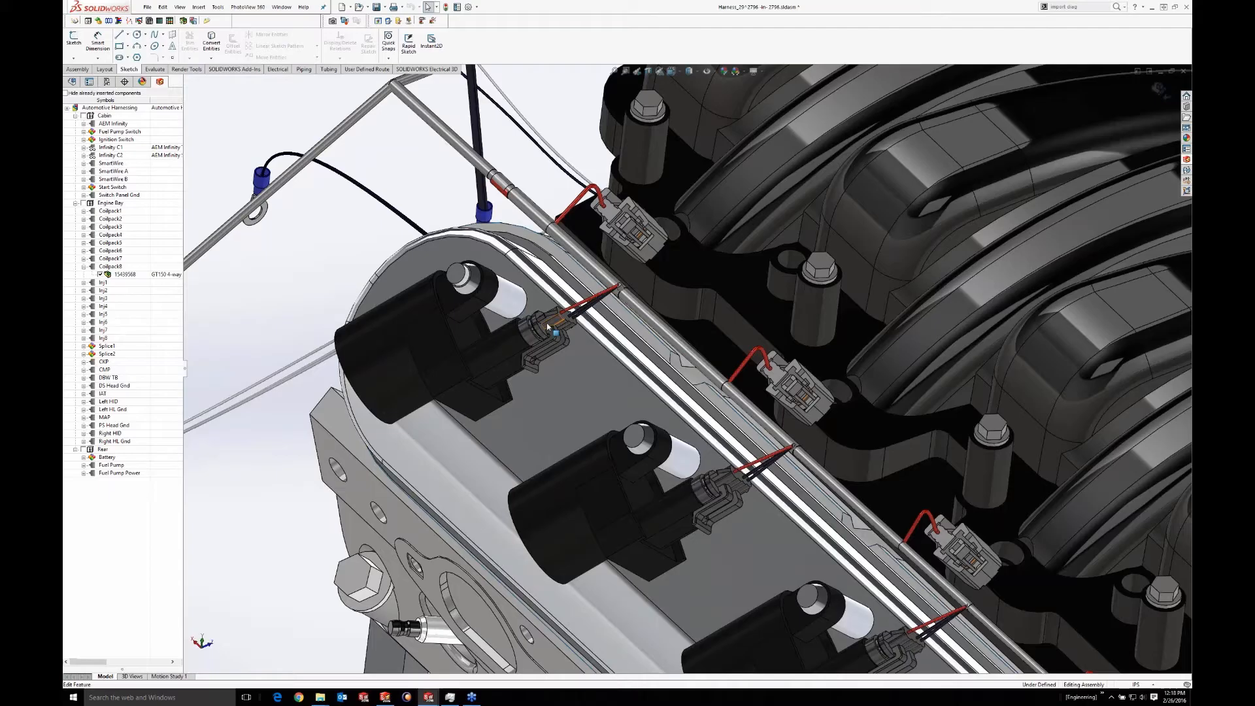
pyautogui.rightClick(139, 275)
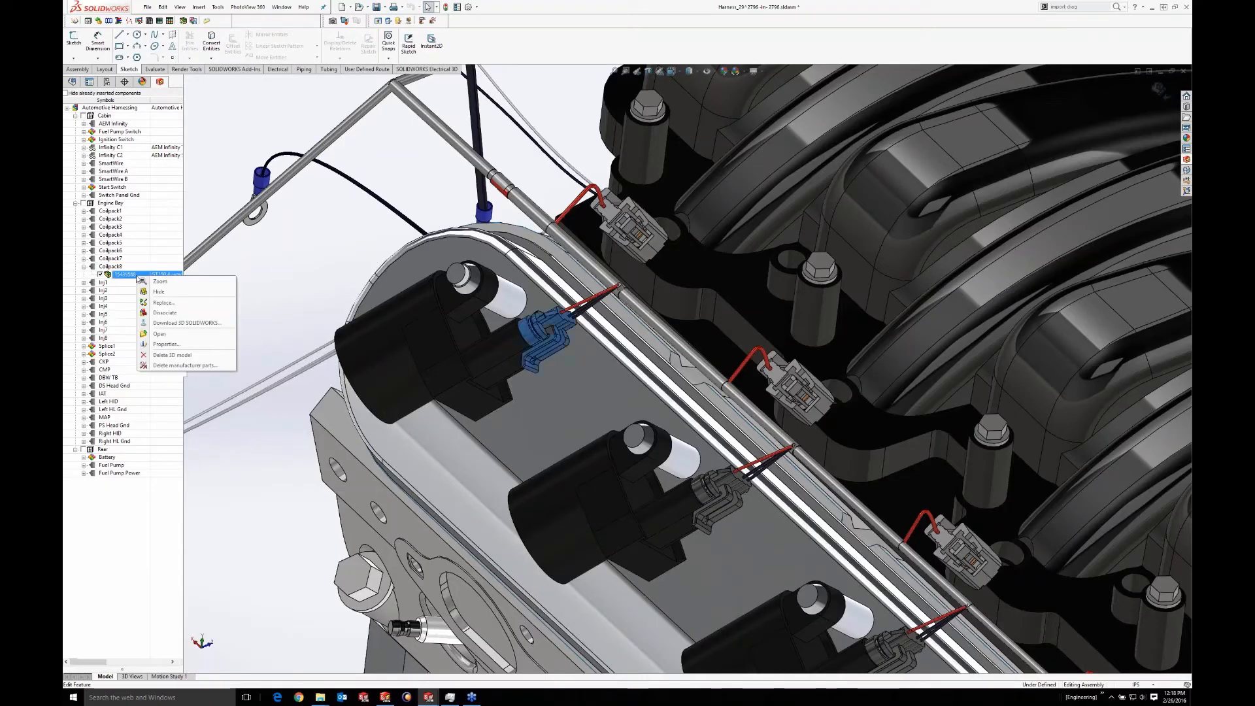
pyautogui.click(177, 314)
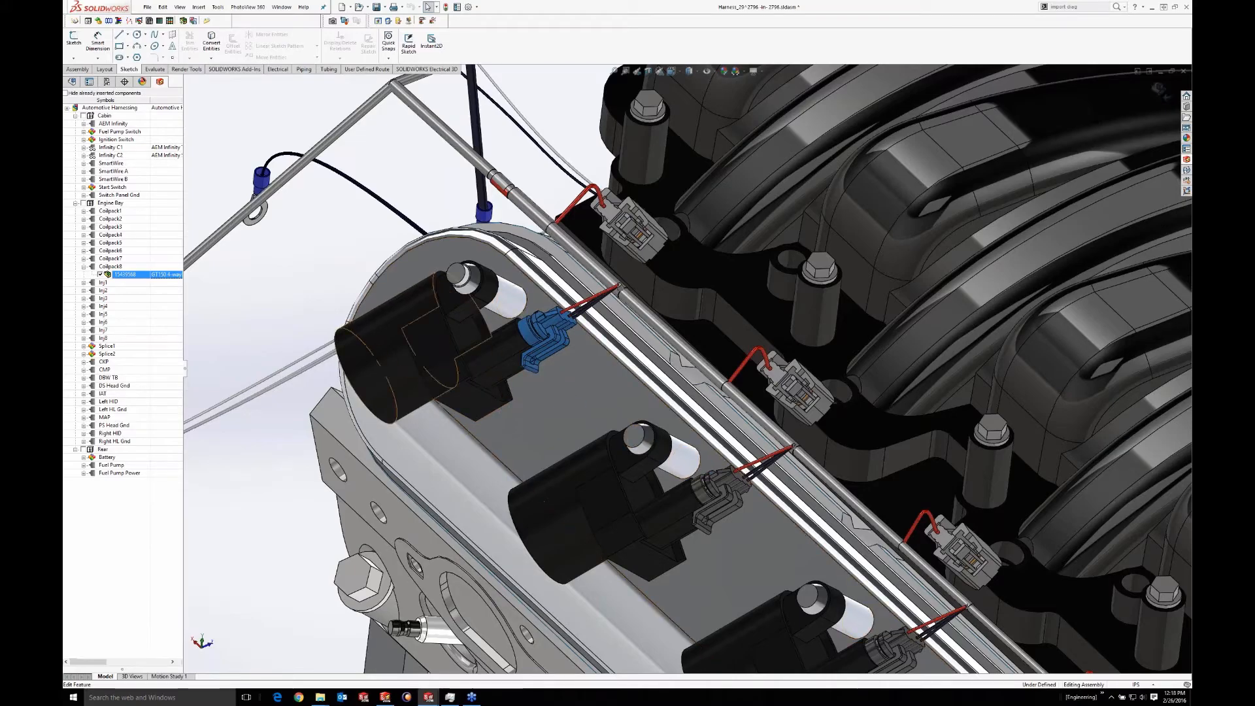
pyautogui.click(285, 280)
# Examine the complete engine assembly with its Rear and Firewall planes from the front and from behind
pyautogui.scroll(2, 847, 482)
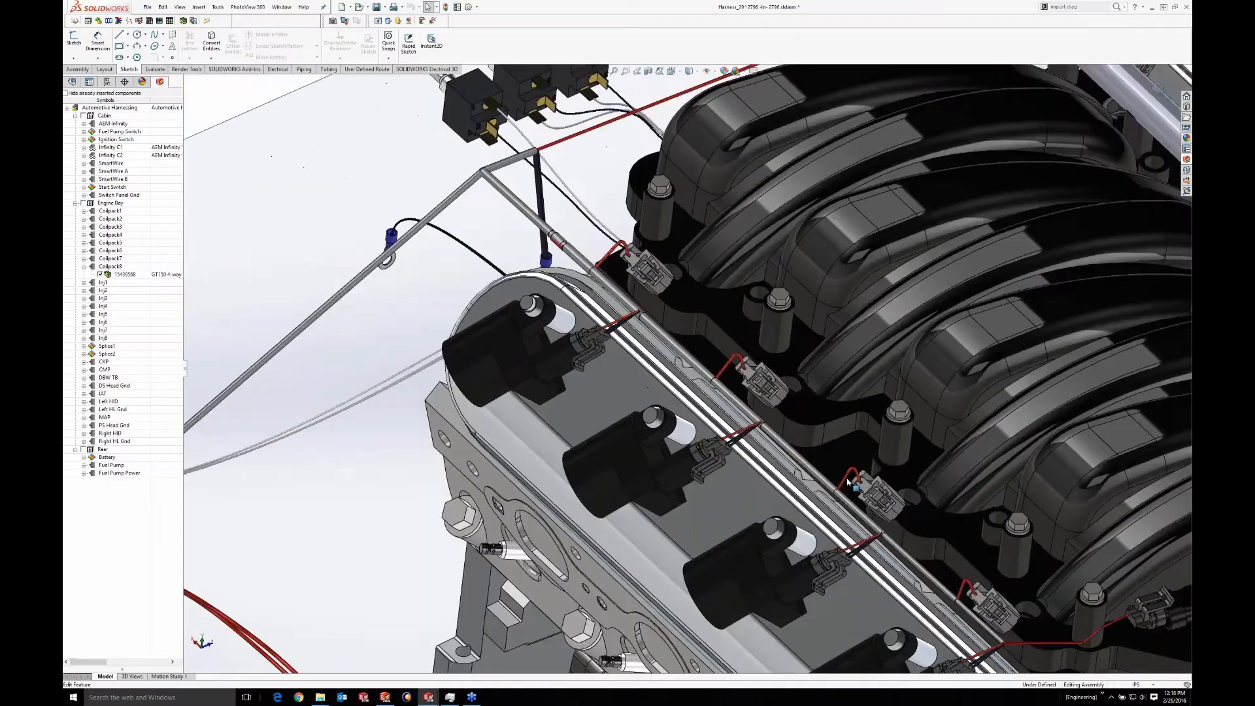
pyautogui.scroll(10, 847, 483)
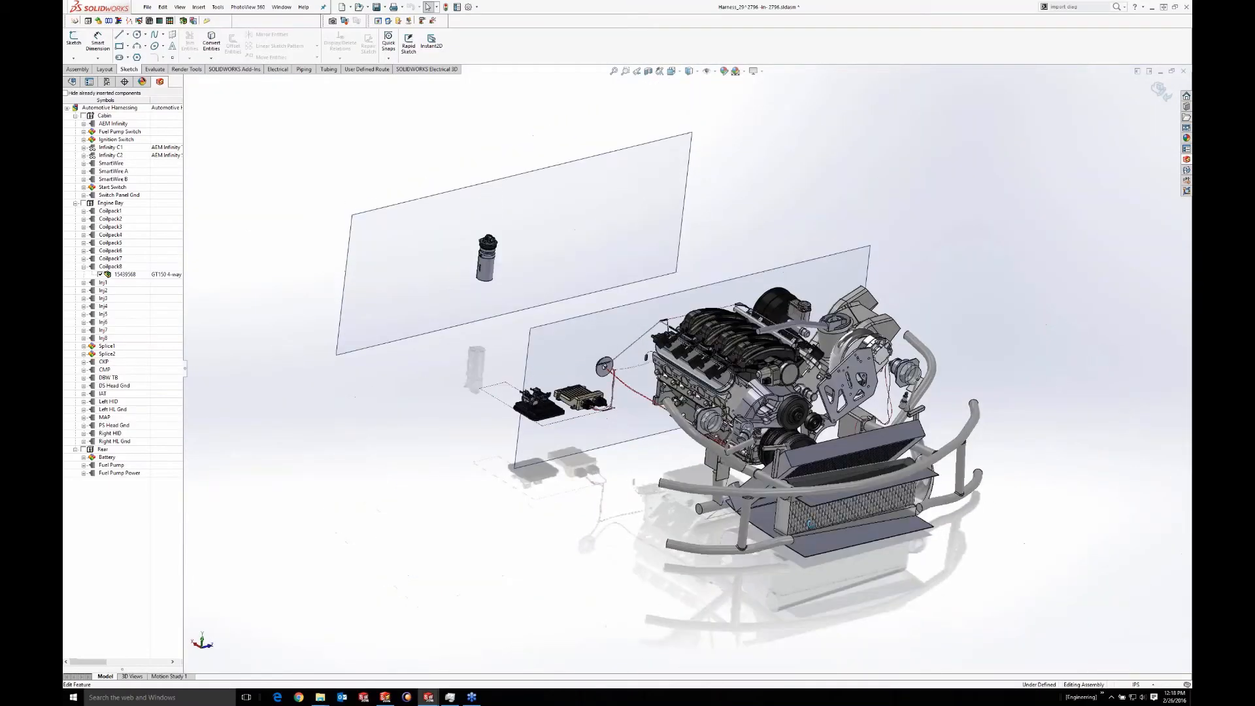
pyautogui.moveTo(811, 524); pyautogui.dragTo(789, 489, button='middle')
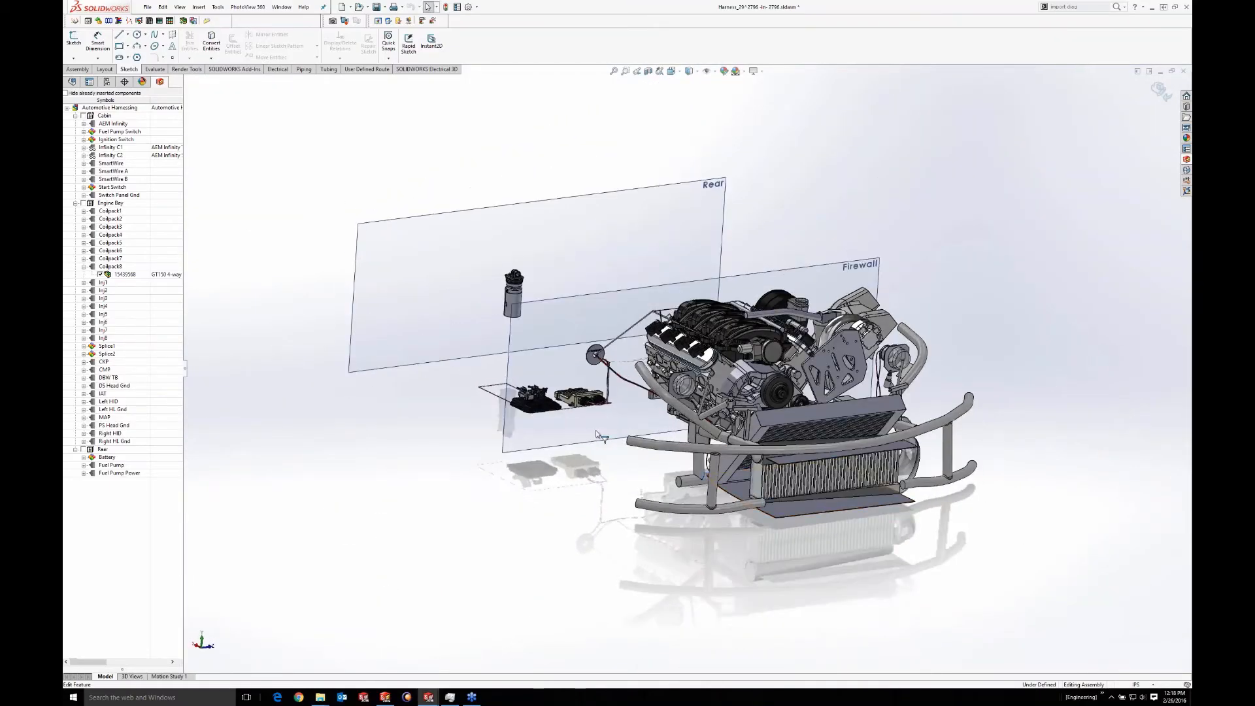
pyautogui.moveTo(597, 435); pyautogui.dragTo(720, 516, button='middle')
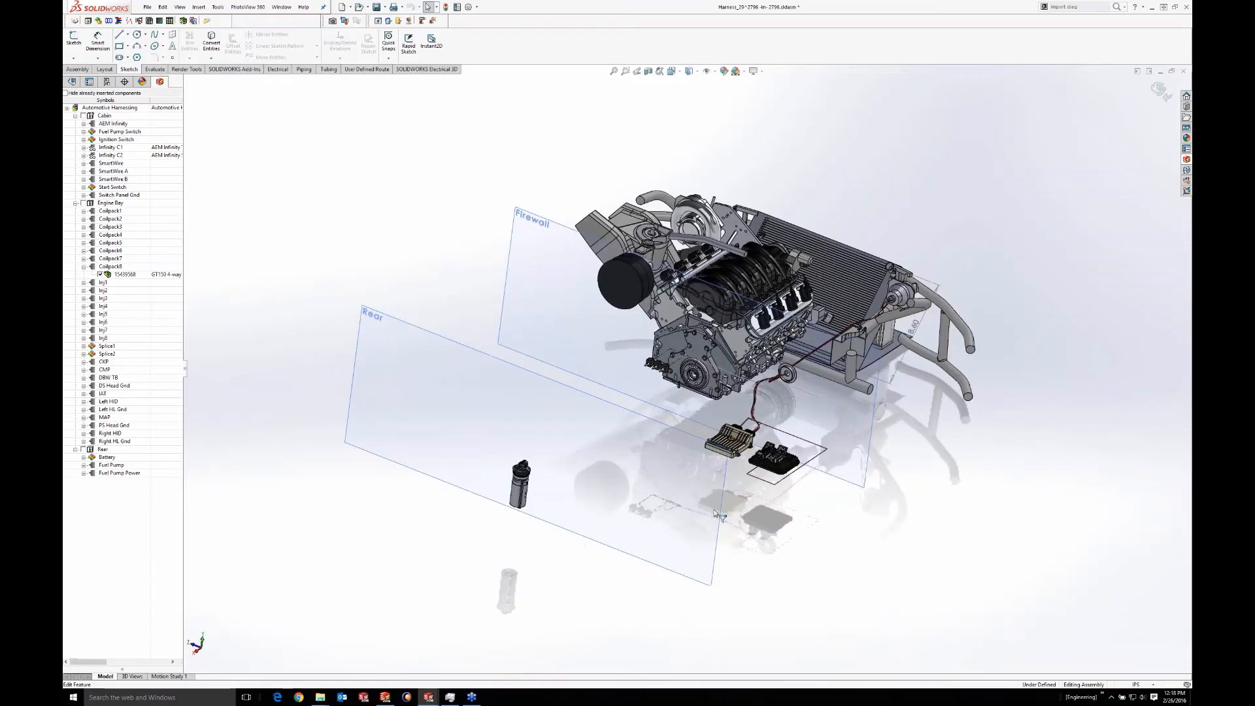
pyautogui.moveTo(857, 489)
pyautogui.mouseDown(button='middle')
pyautogui.moveTo(630, 469)
pyautogui.moveTo(841, 482)
pyautogui.moveTo(839, 496)
pyautogui.mouseUp(button='middle')
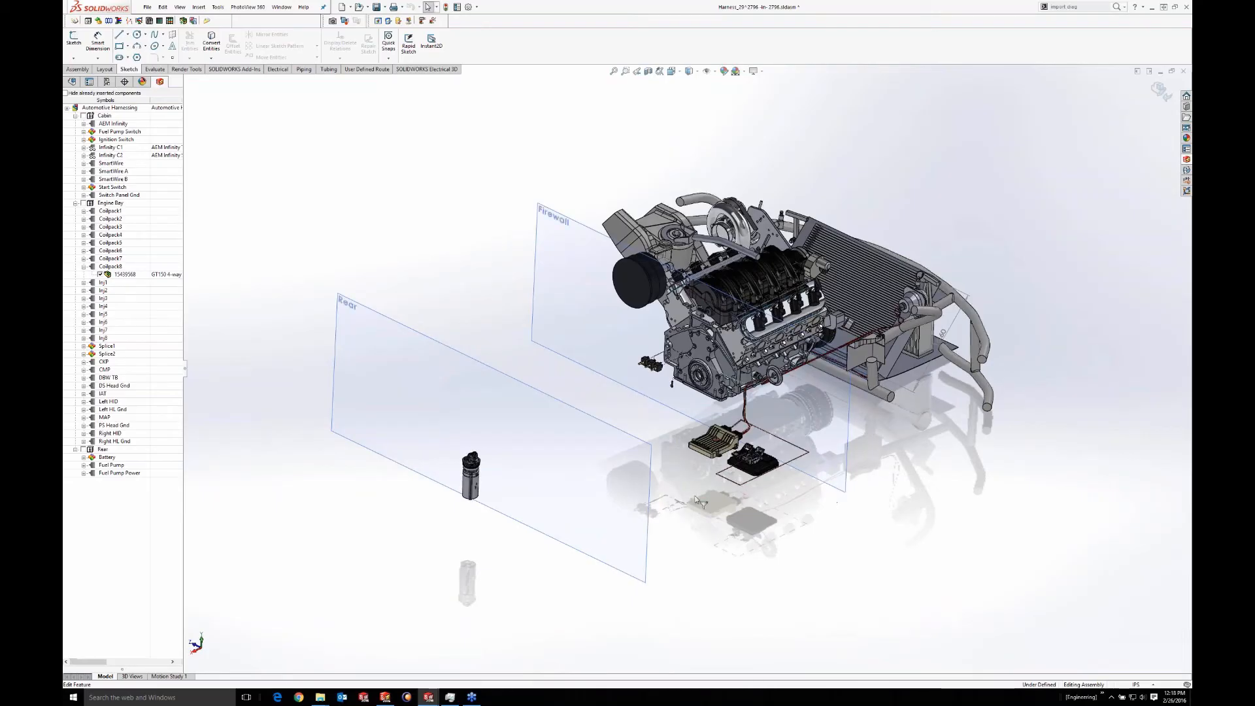
pyautogui.moveTo(807, 459)
pyautogui.mouseDown(button='middle')
pyautogui.moveTo(710, 465)
pyautogui.moveTo(829, 456)
pyautogui.mouseUp(button='middle')
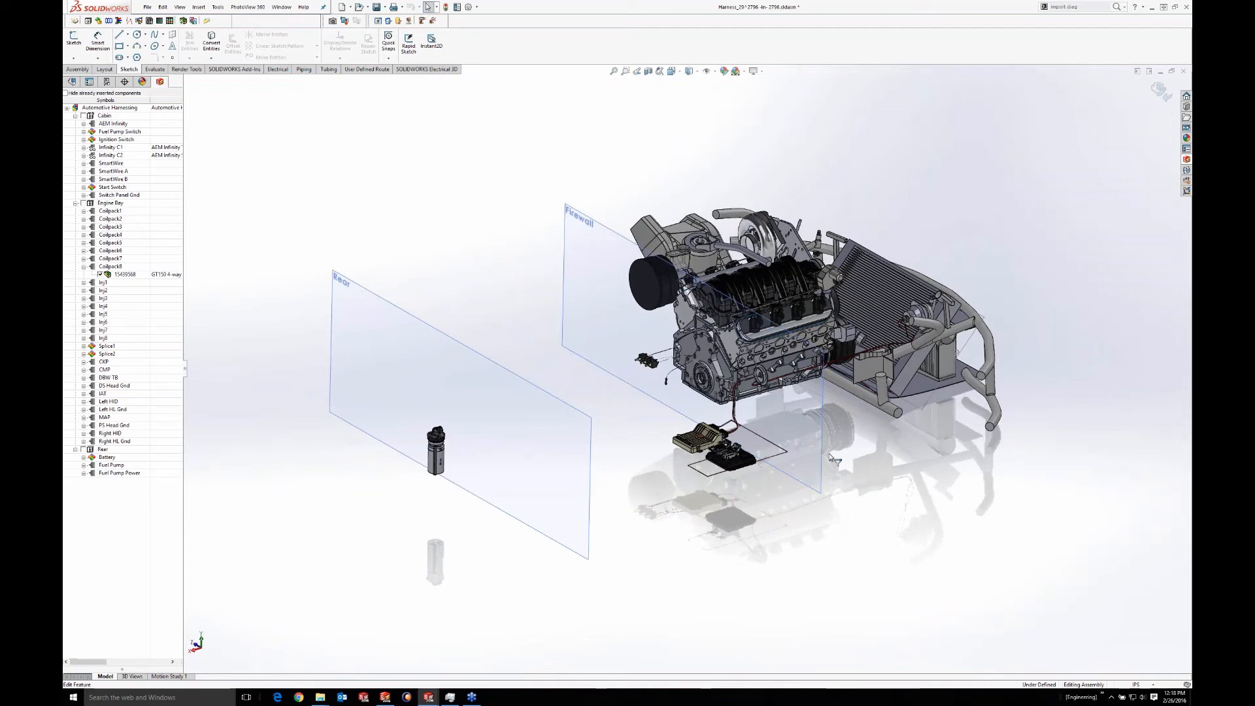
# Match the three toggle switches in the model to the Start Switch, Ignition Switch and Fuel Pump Switch components
pyautogui.scroll(-6, 665, 361)
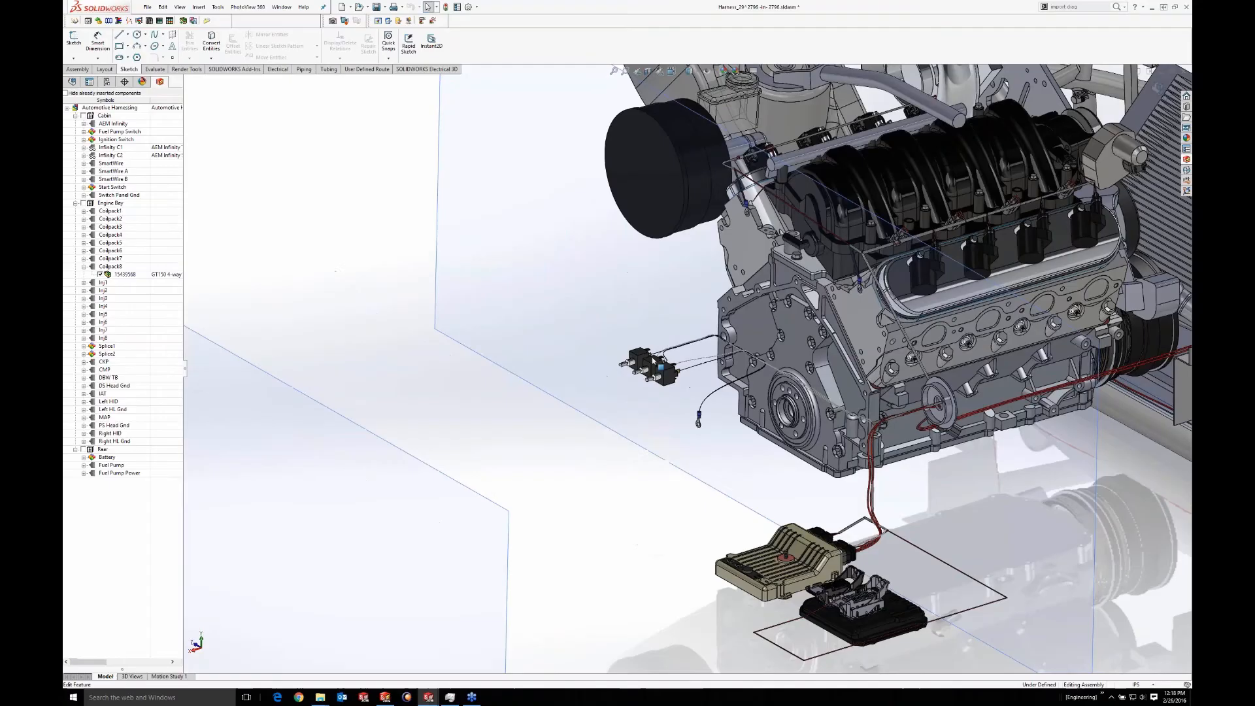
pyautogui.scroll(-3, 665, 360)
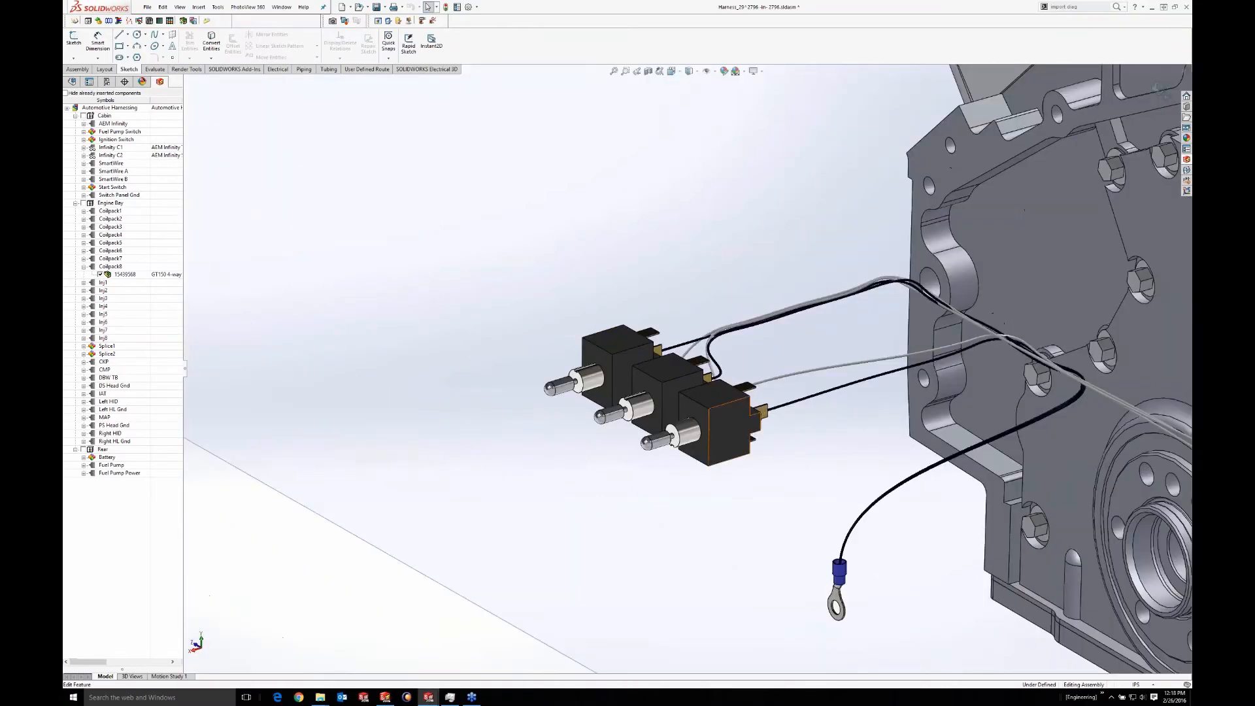
pyautogui.click(606, 361)
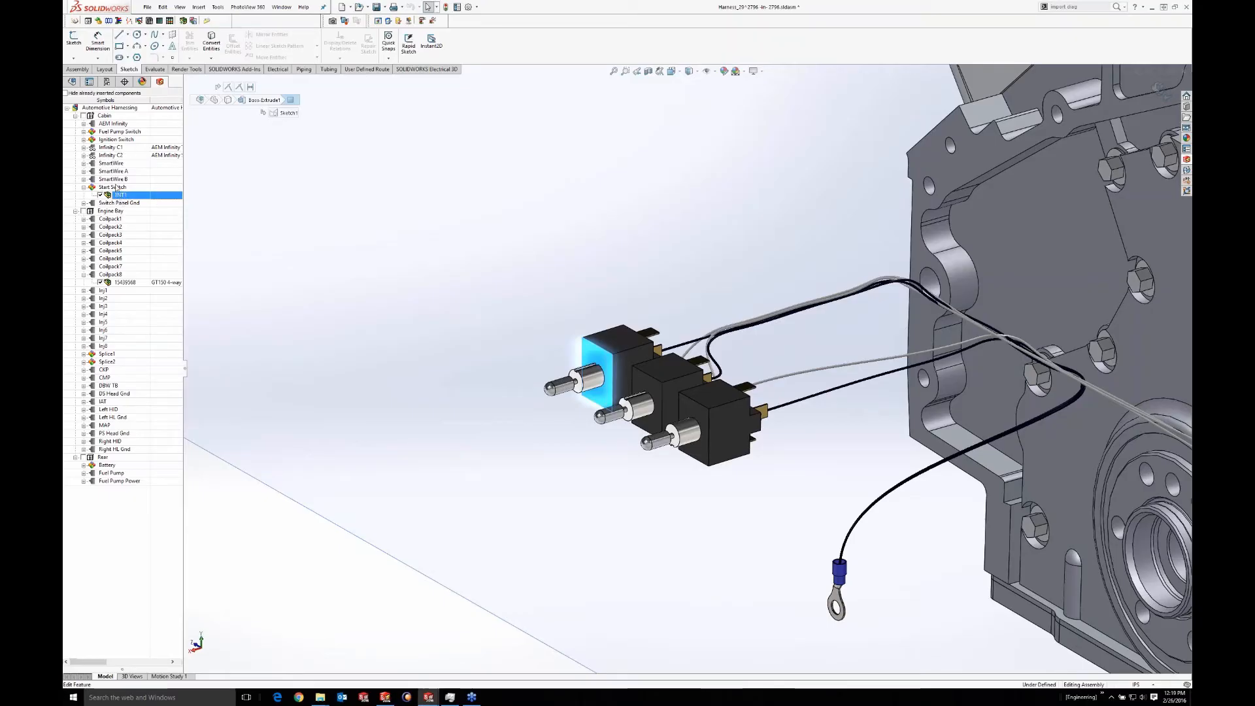
pyautogui.click(116, 188)
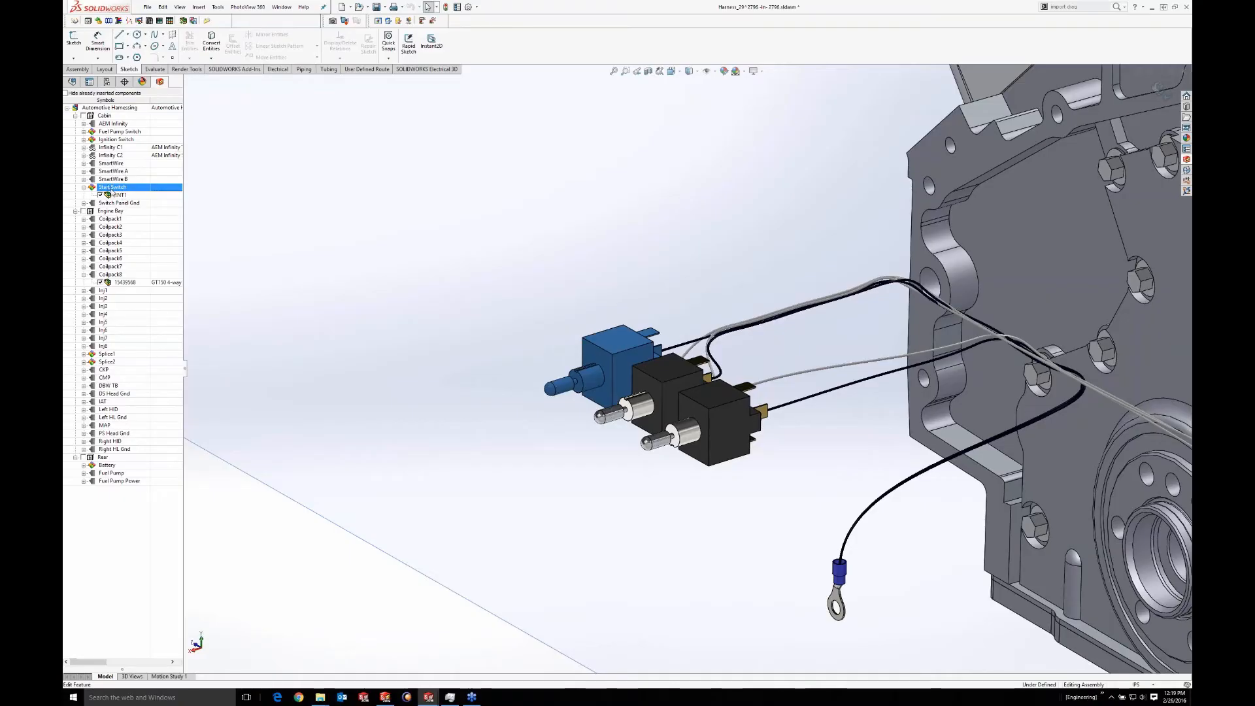
pyautogui.click(667, 368)
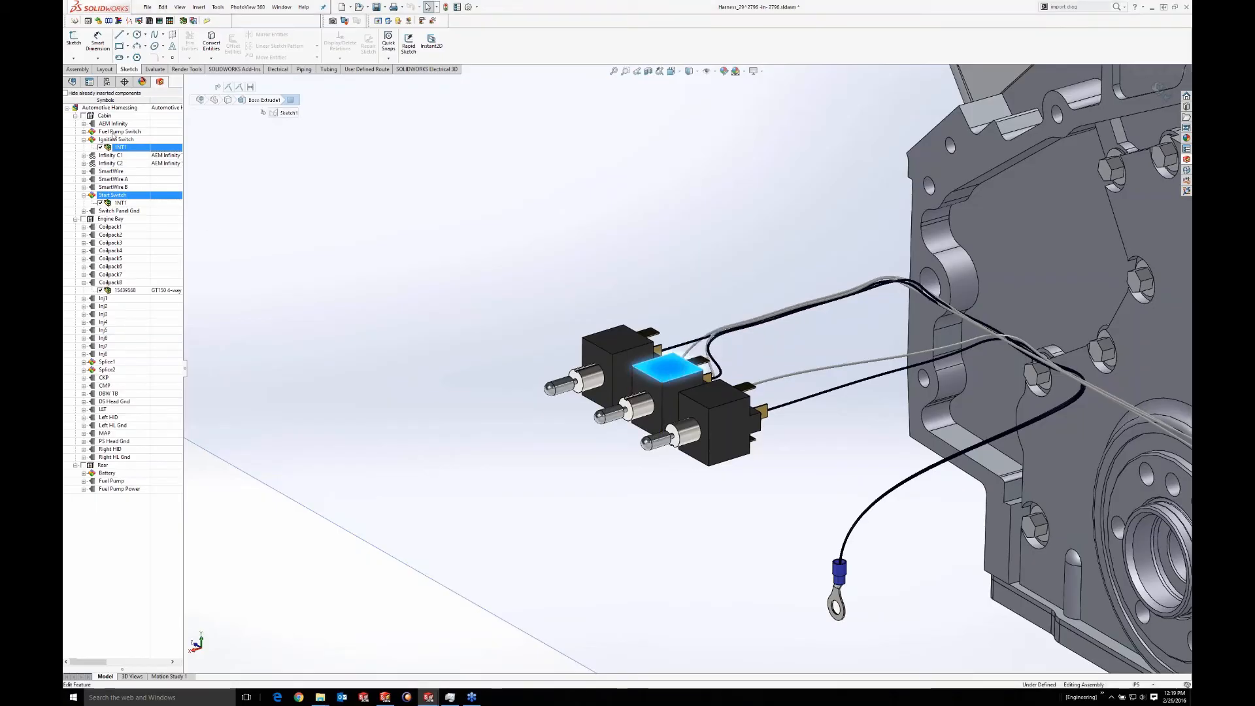
pyautogui.click(115, 140)
pyautogui.click(119, 132)
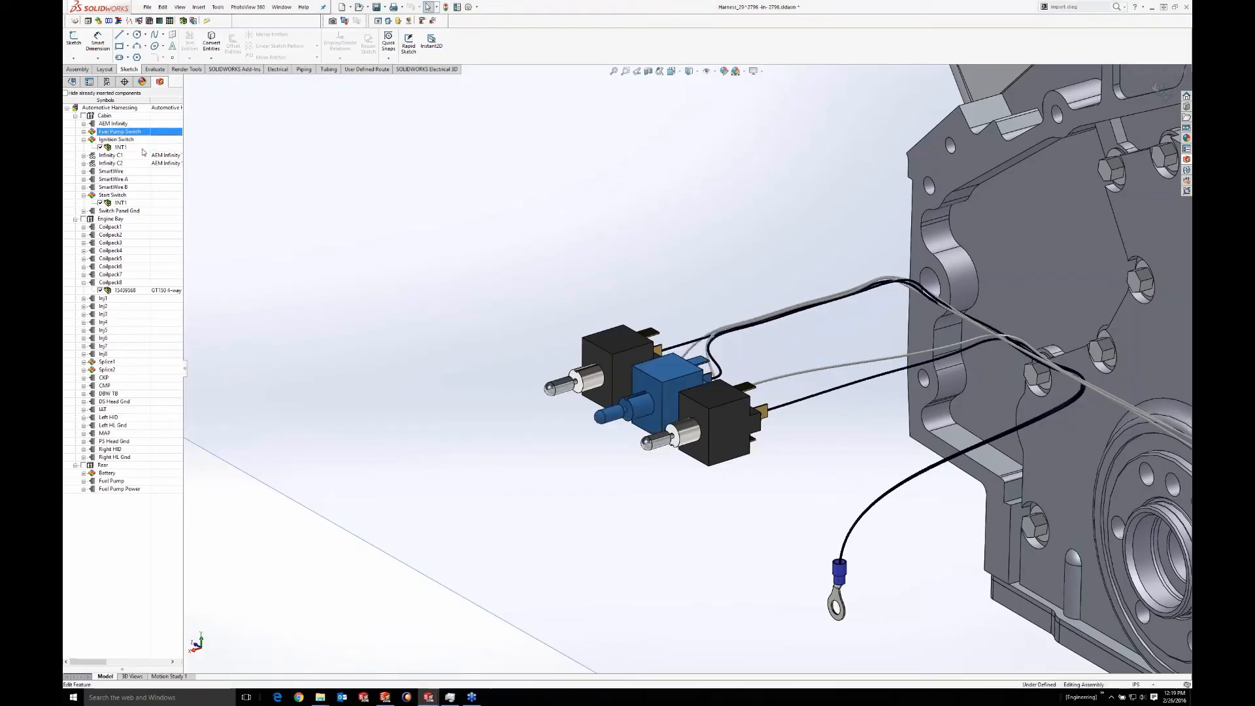
pyautogui.click(714, 394)
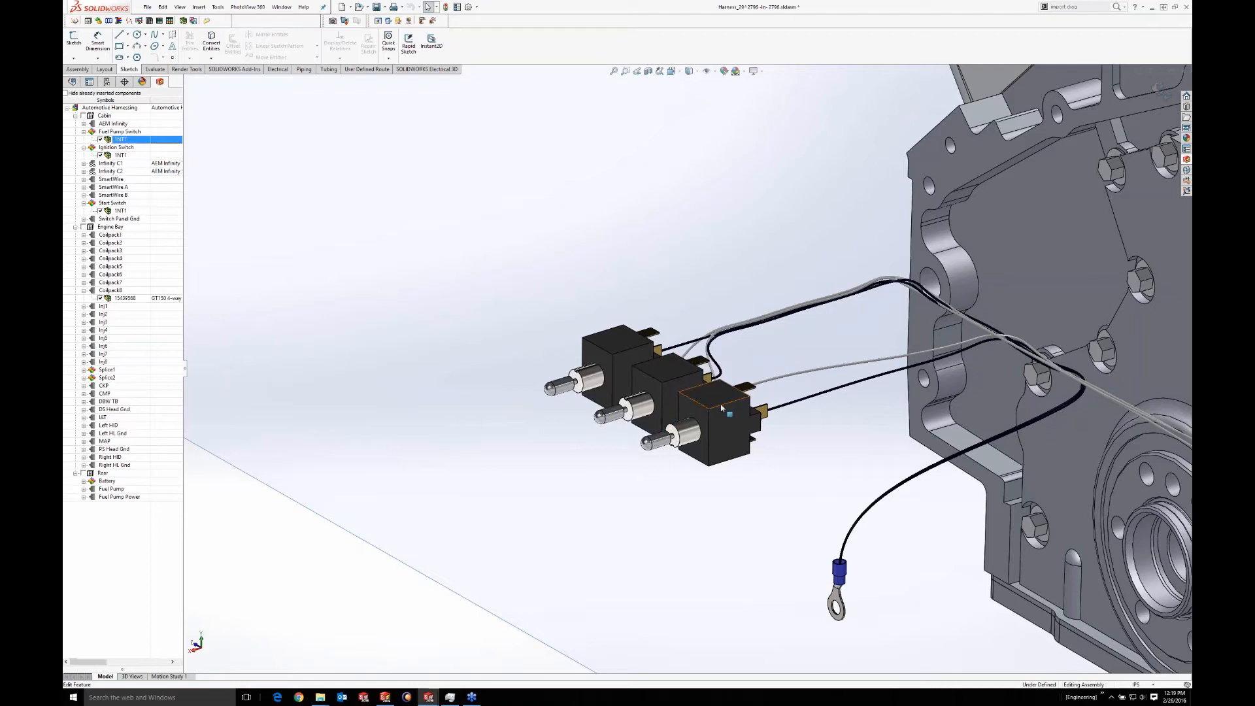
pyautogui.click(800, 447)
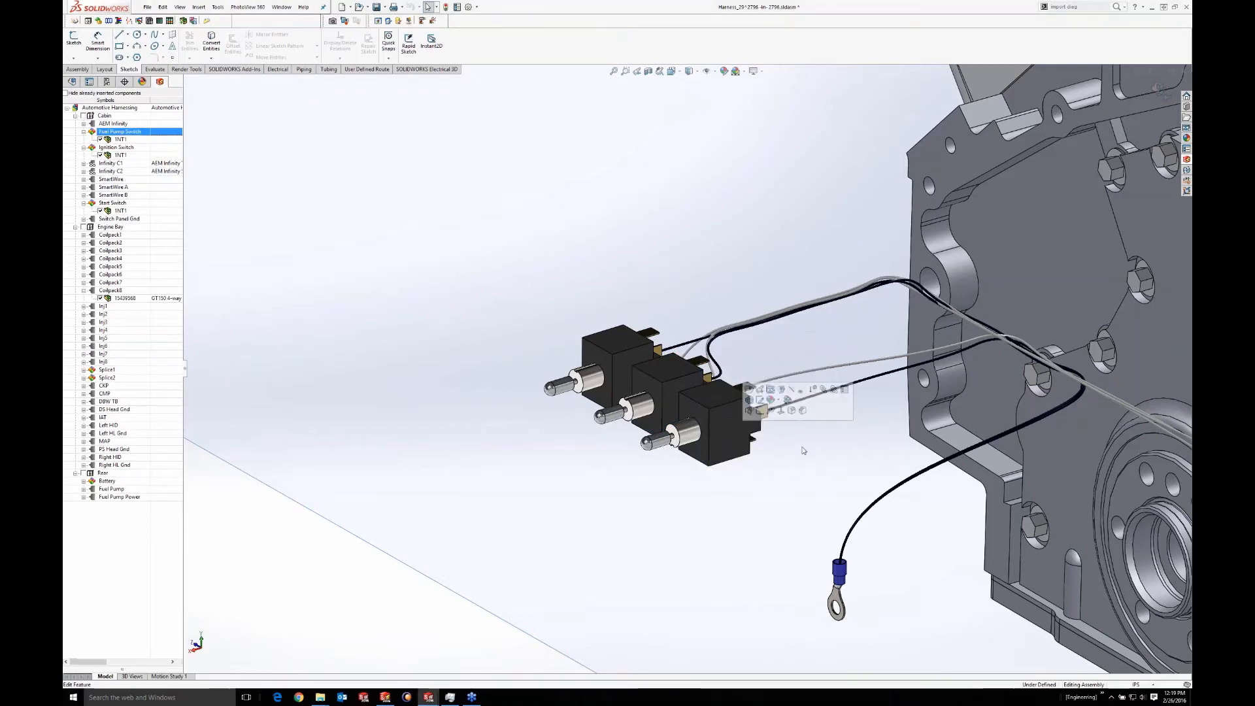
# Inspect the wires ending at the rear terminals of the three toggle switches
pyautogui.moveTo(811, 401); pyautogui.dragTo(523, 429, button='middle')
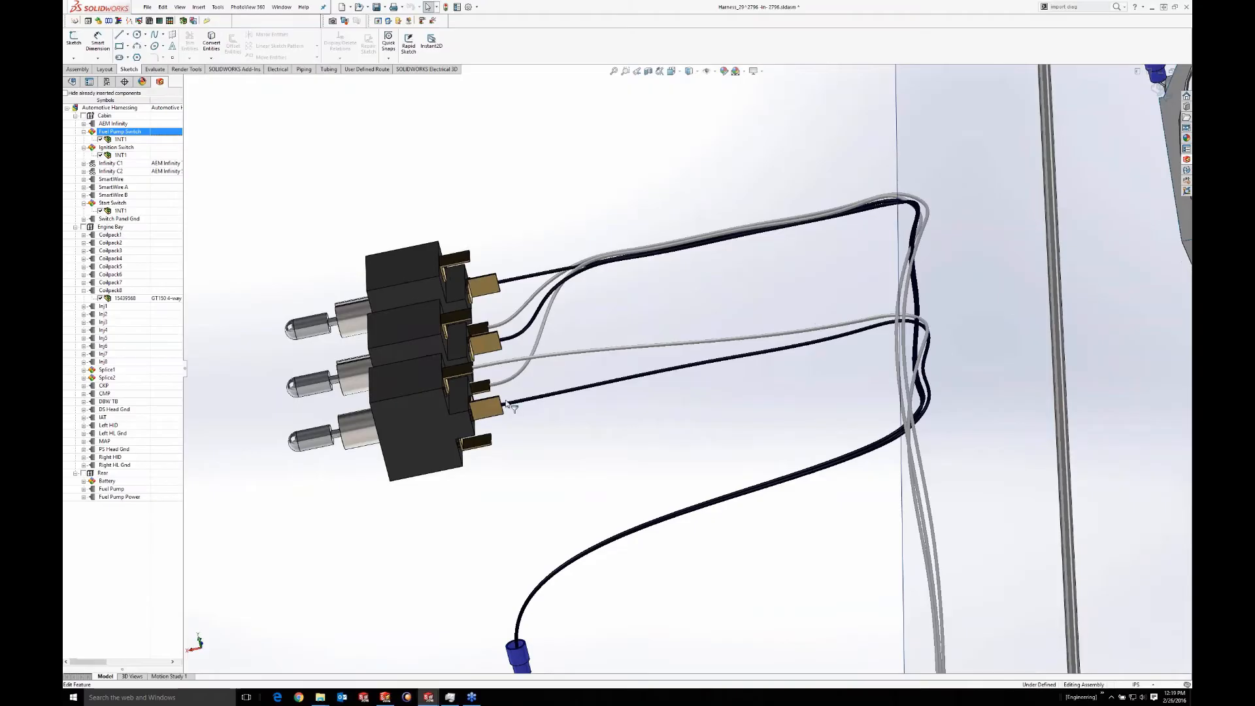
pyautogui.scroll(-3, 490, 387)
pyautogui.scroll(-2, 490, 387)
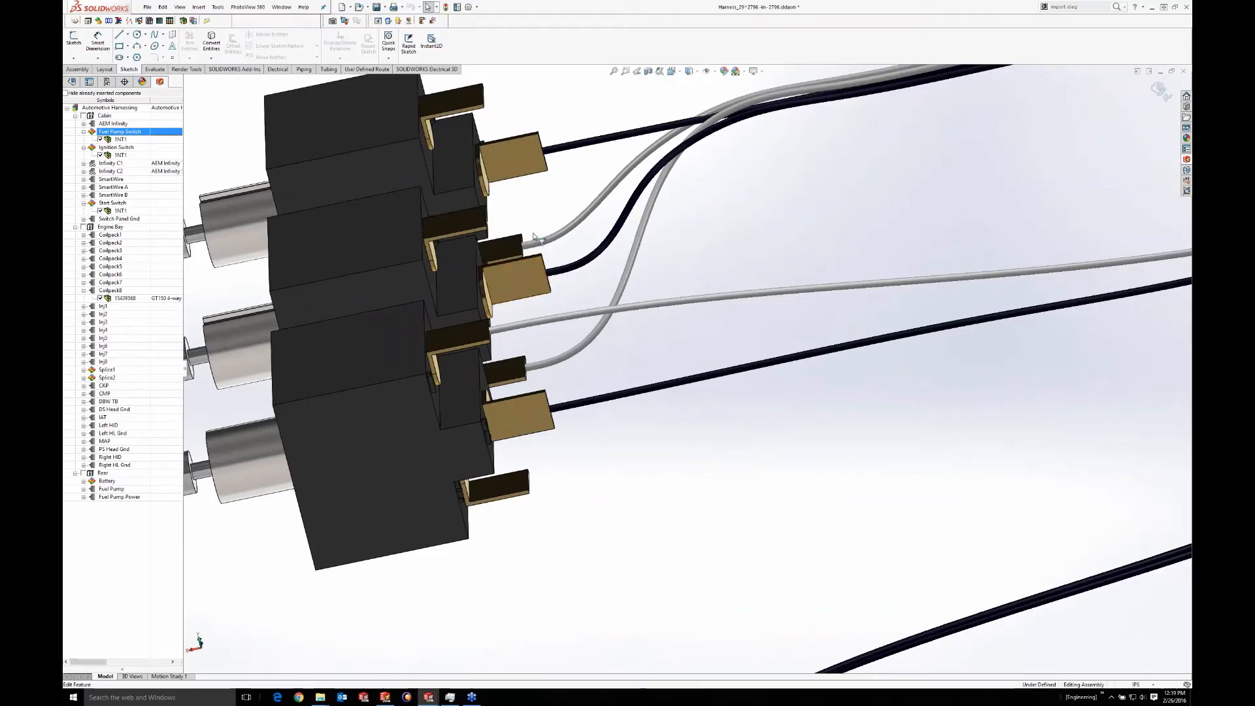
pyautogui.scroll(3, 552, 419)
pyautogui.moveTo(552, 418); pyautogui.dragTo(844, 400, button='middle')
pyautogui.scroll(5, 867, 404)
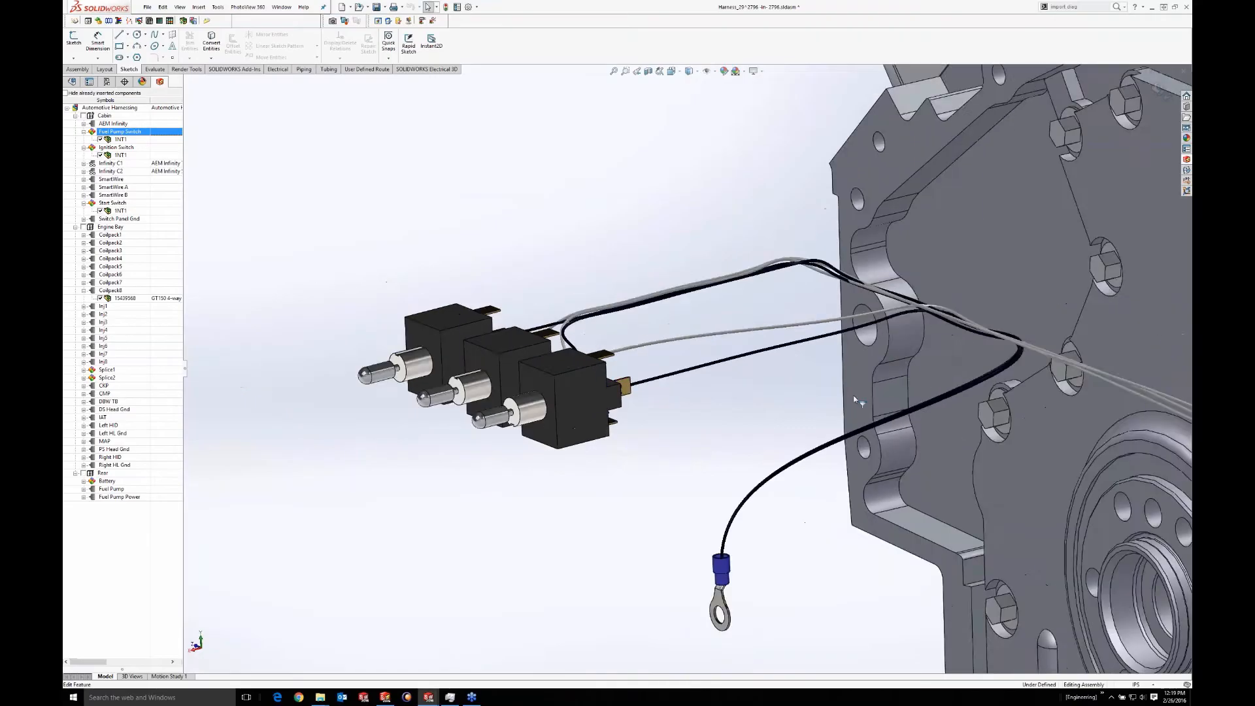
# Trace the switch wires past the engine block to the individual pins of the control unit's AMP connectors
pyautogui.scroll(-6, 869, 407)
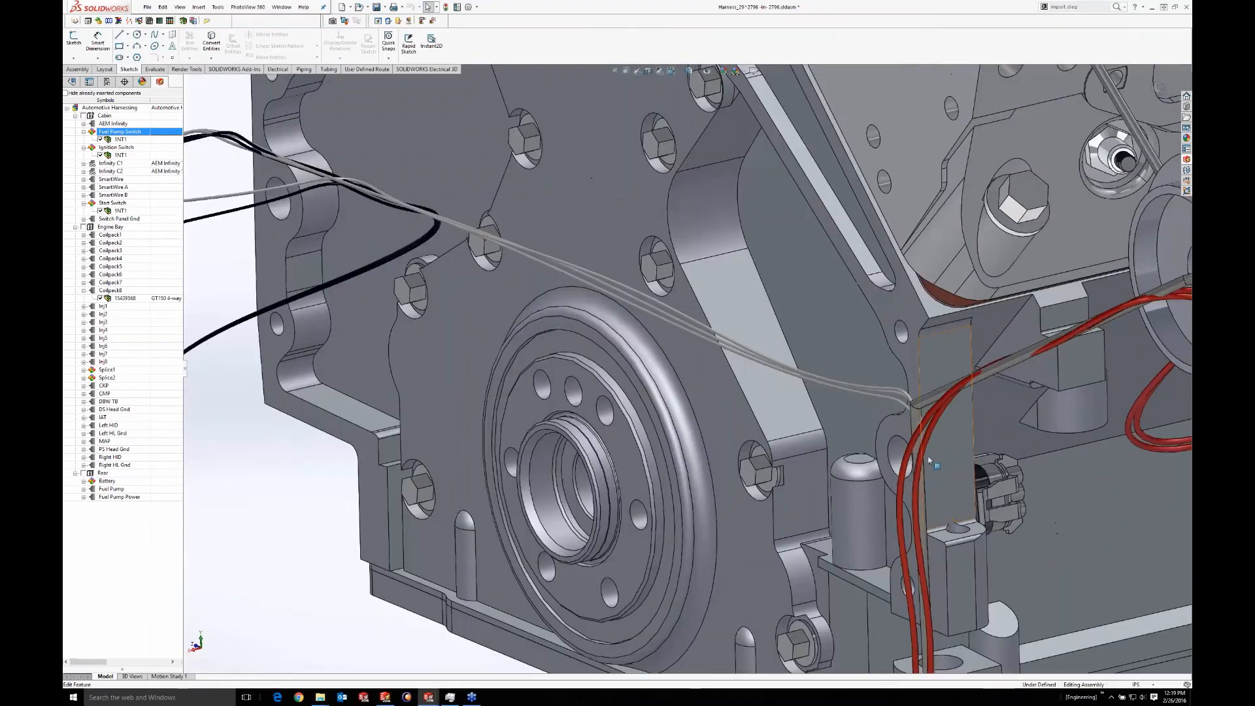
pyautogui.moveTo(928, 461); pyautogui.dragTo(950, 397, button='middle')
pyautogui.keyDown('ctrl'); pyautogui.moveTo(897, 555); pyautogui.dragTo(891, 307, button='middle'); pyautogui.keyUp('ctrl')
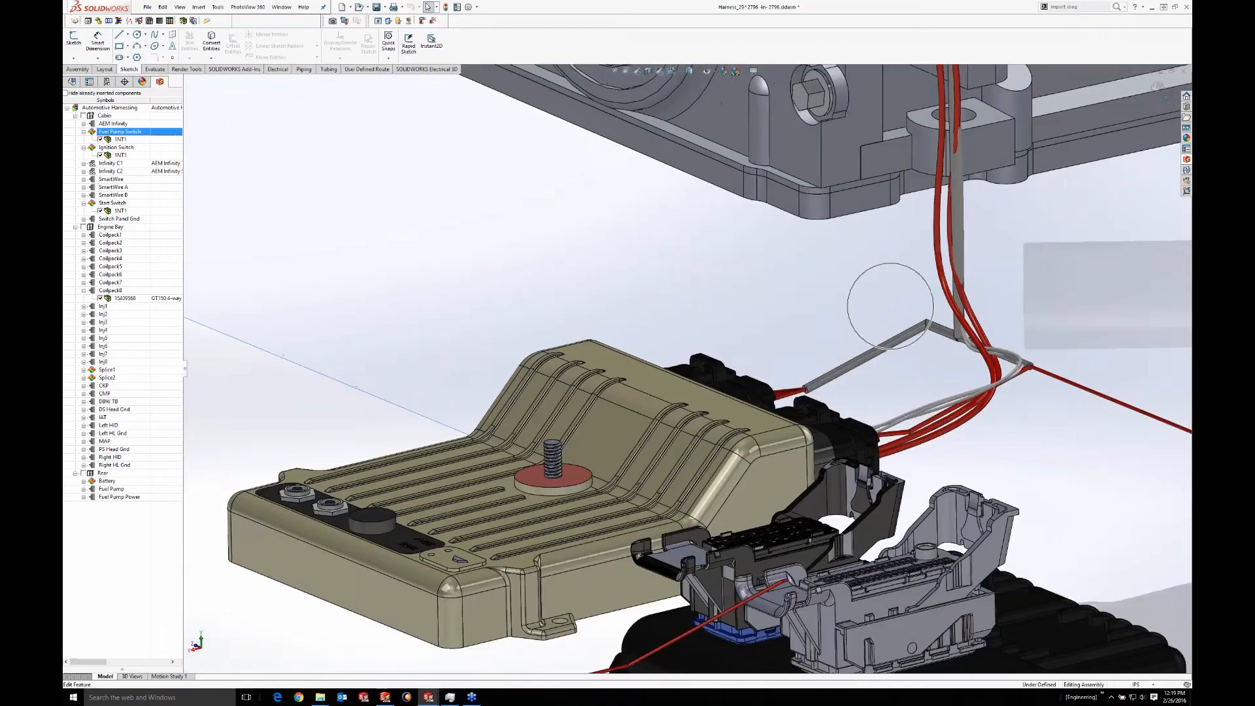
pyautogui.moveTo(894, 420); pyautogui.dragTo(686, 416, button='middle')
pyautogui.scroll(-10, 798, 448)
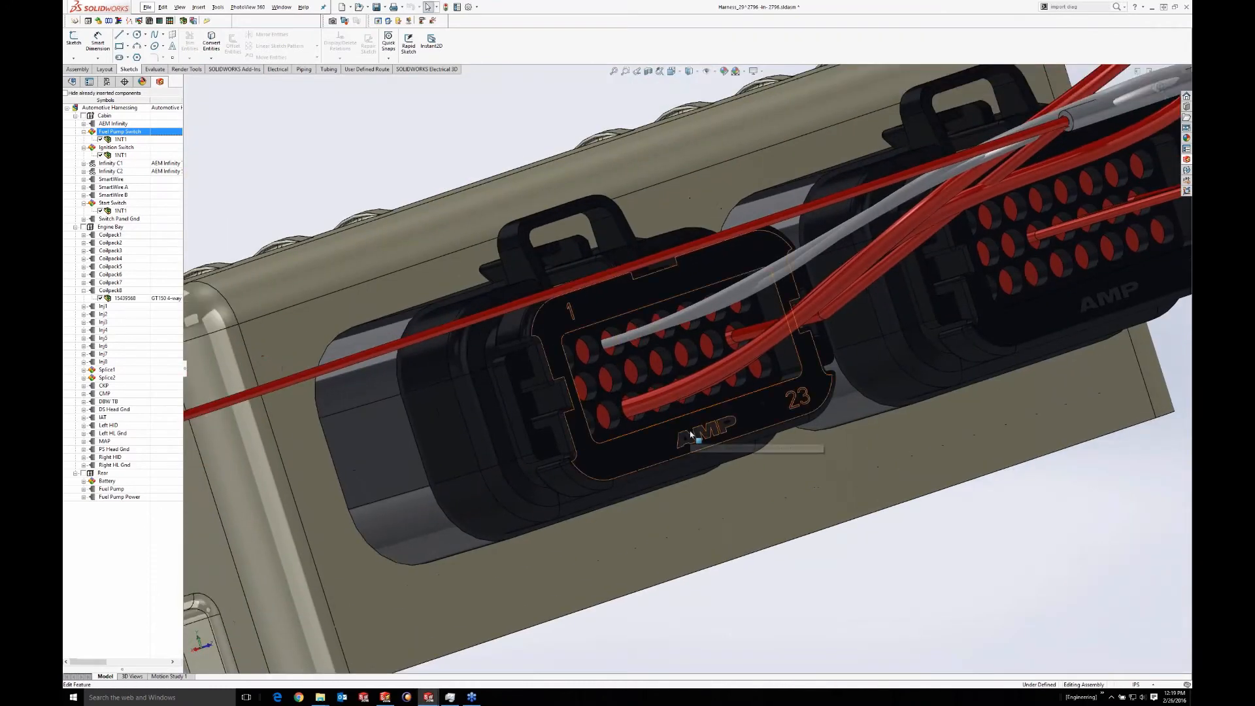
pyautogui.moveTo(608, 334); pyautogui.dragTo(652, 368, button='middle')
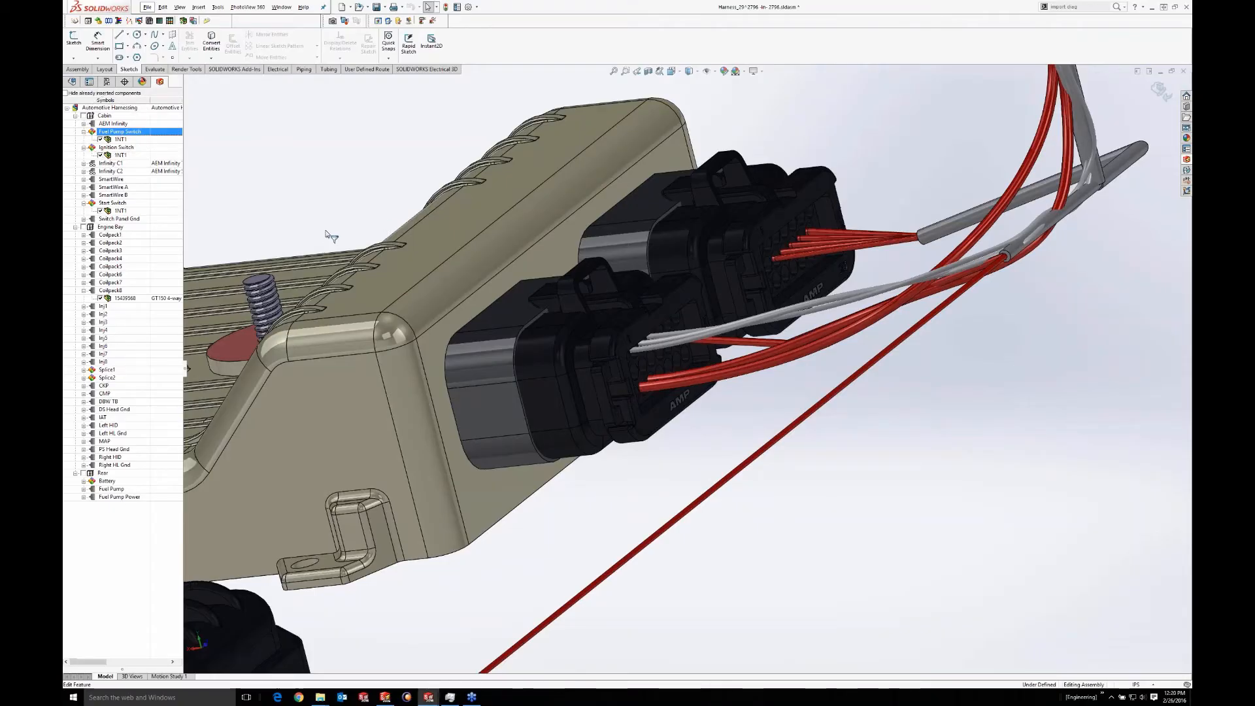
# Examine the wire bundle's path between the firewall grommet and the control unit's two connectors
pyautogui.scroll(4, 332, 239)
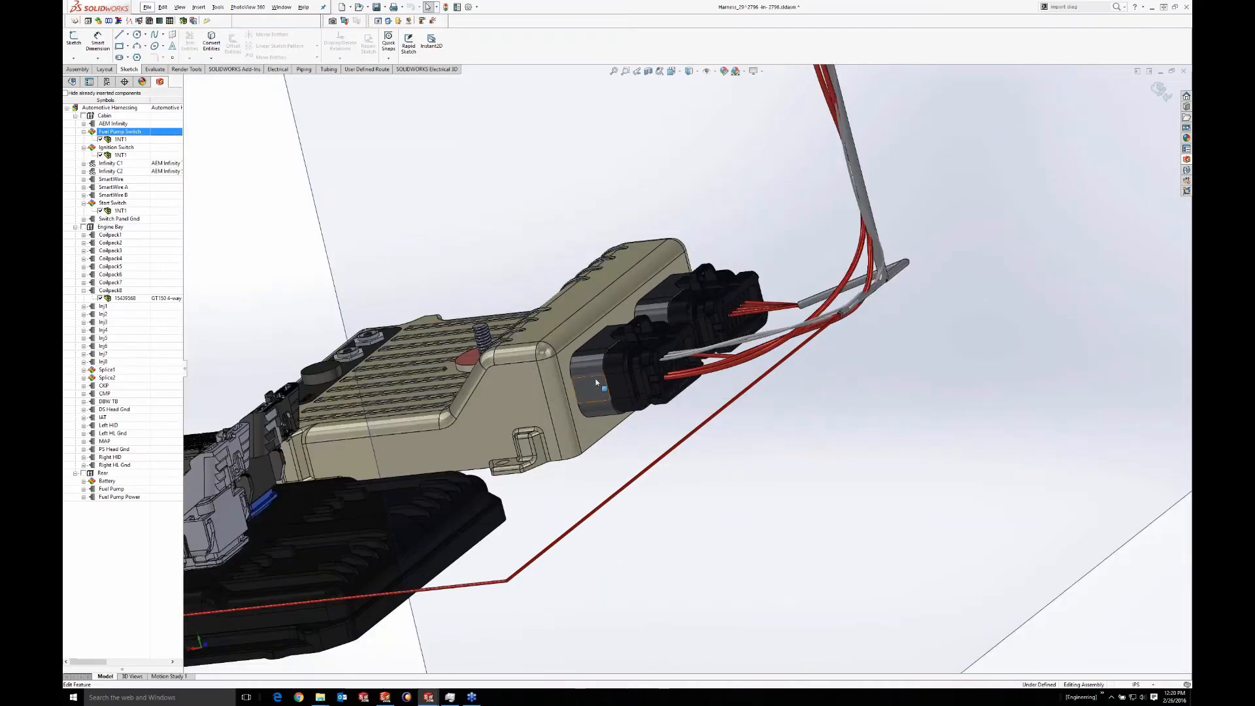
pyautogui.scroll(3, 590, 355)
pyautogui.scroll(1, 590, 355)
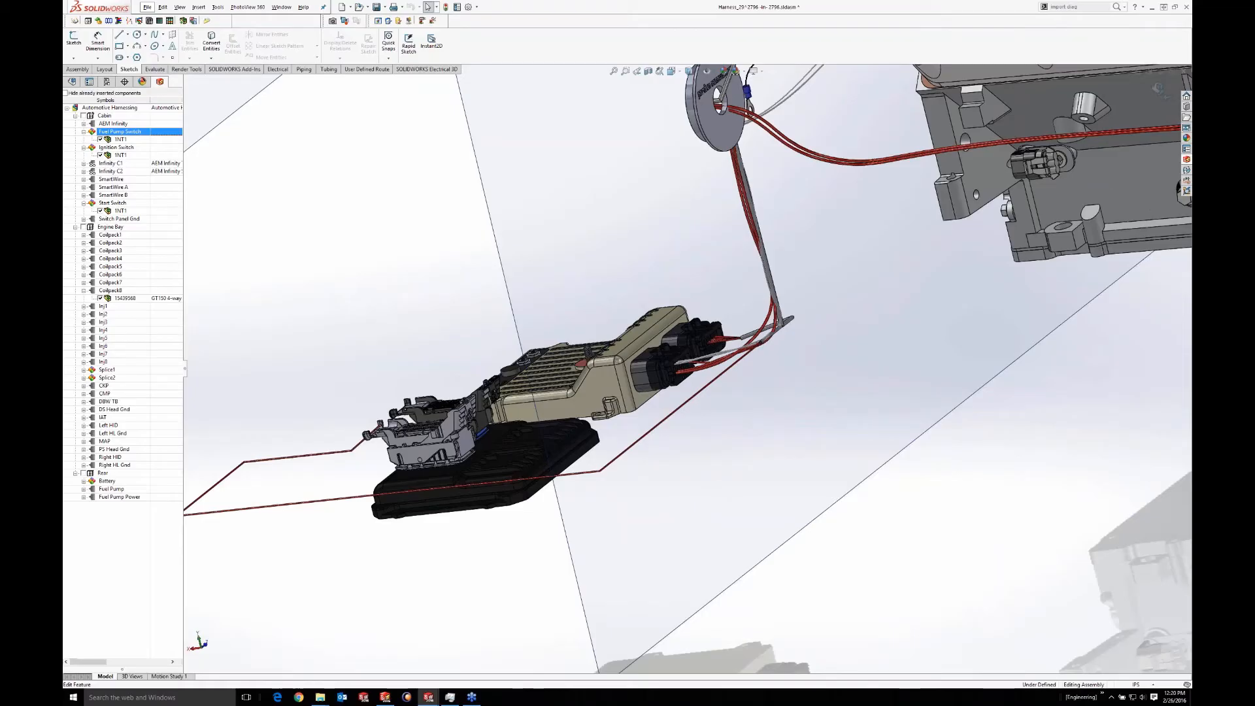
pyautogui.moveTo(618, 330); pyautogui.dragTo(647, 343, button='middle')
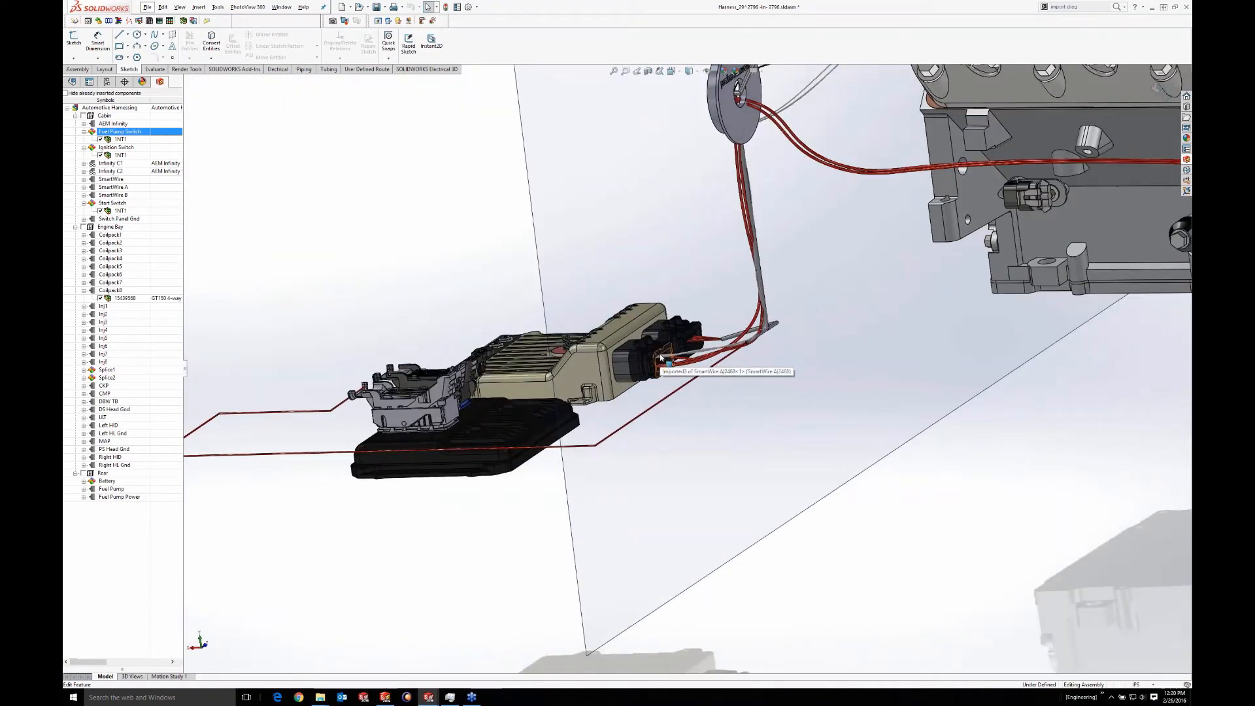
pyautogui.scroll(-3, 662, 357)
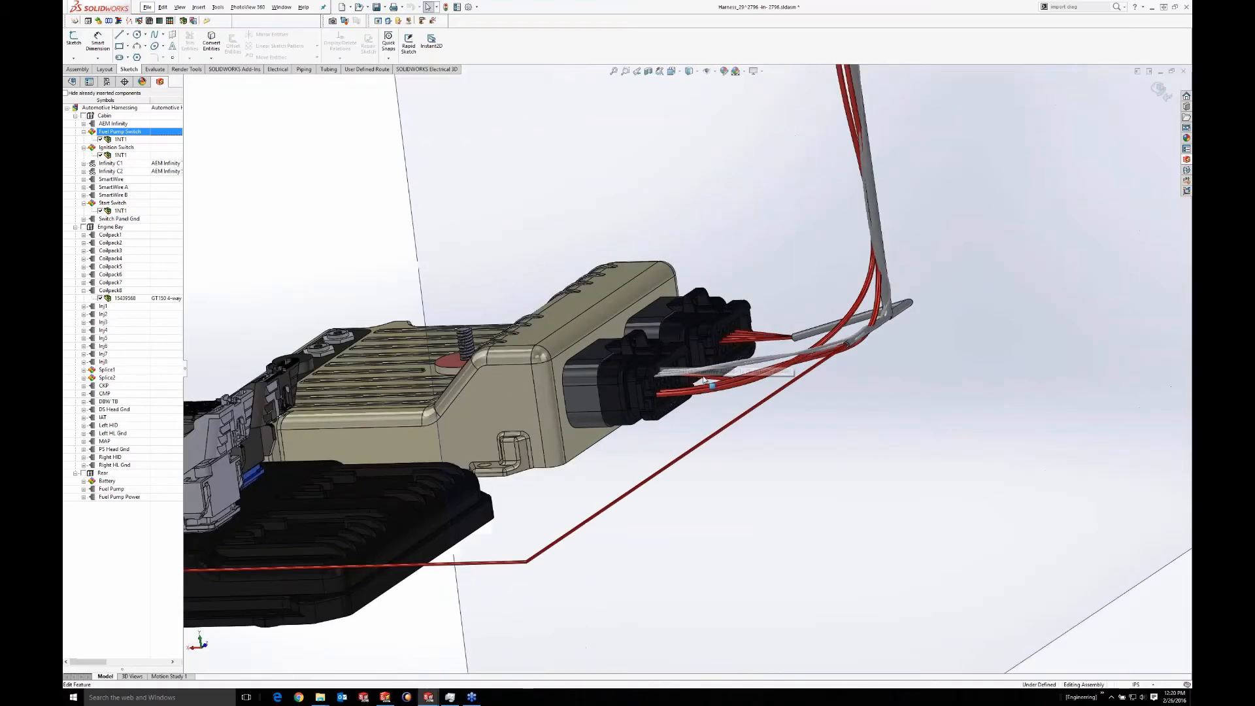
pyautogui.scroll(-3, 703, 380)
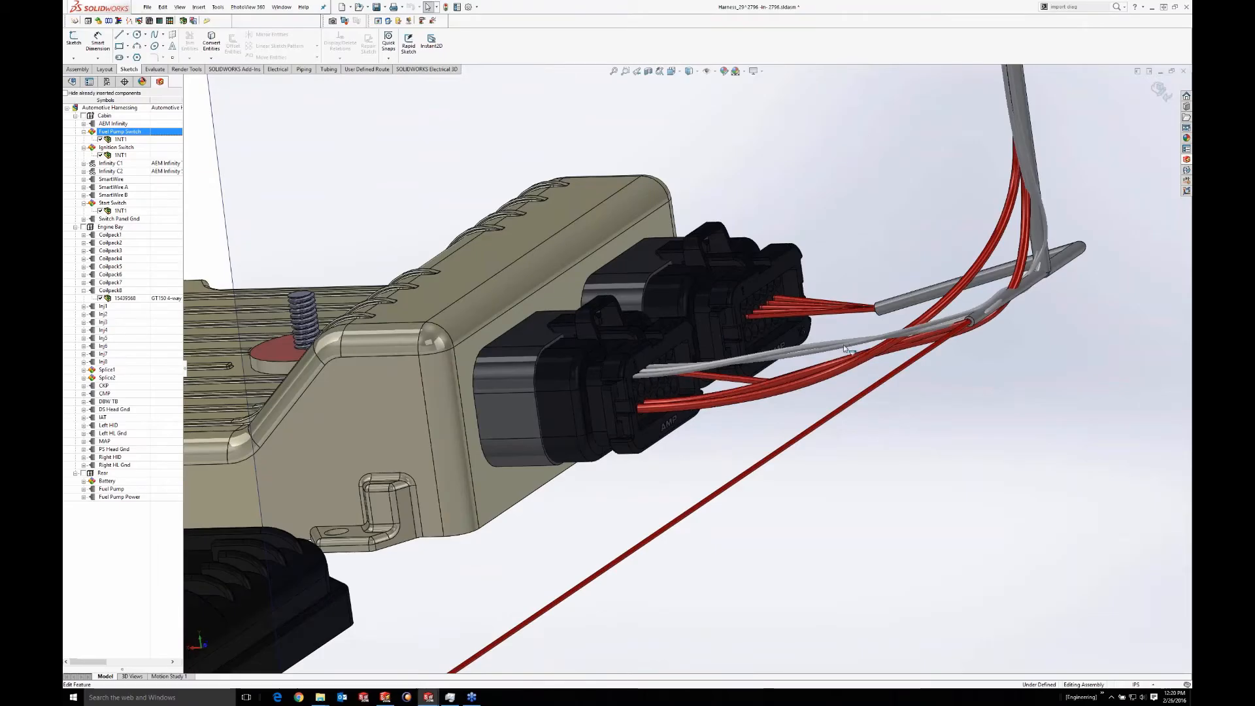
# Trace the switches' black ground wires to the ring terminal and match that terminal to the Switch Panel Gnd component
pyautogui.scroll(5, 733, 258)
pyautogui.moveTo(723, 233); pyautogui.dragTo(843, 262, button='middle')
pyautogui.scroll(2, 844, 261)
pyautogui.scroll(-5, 885, 206)
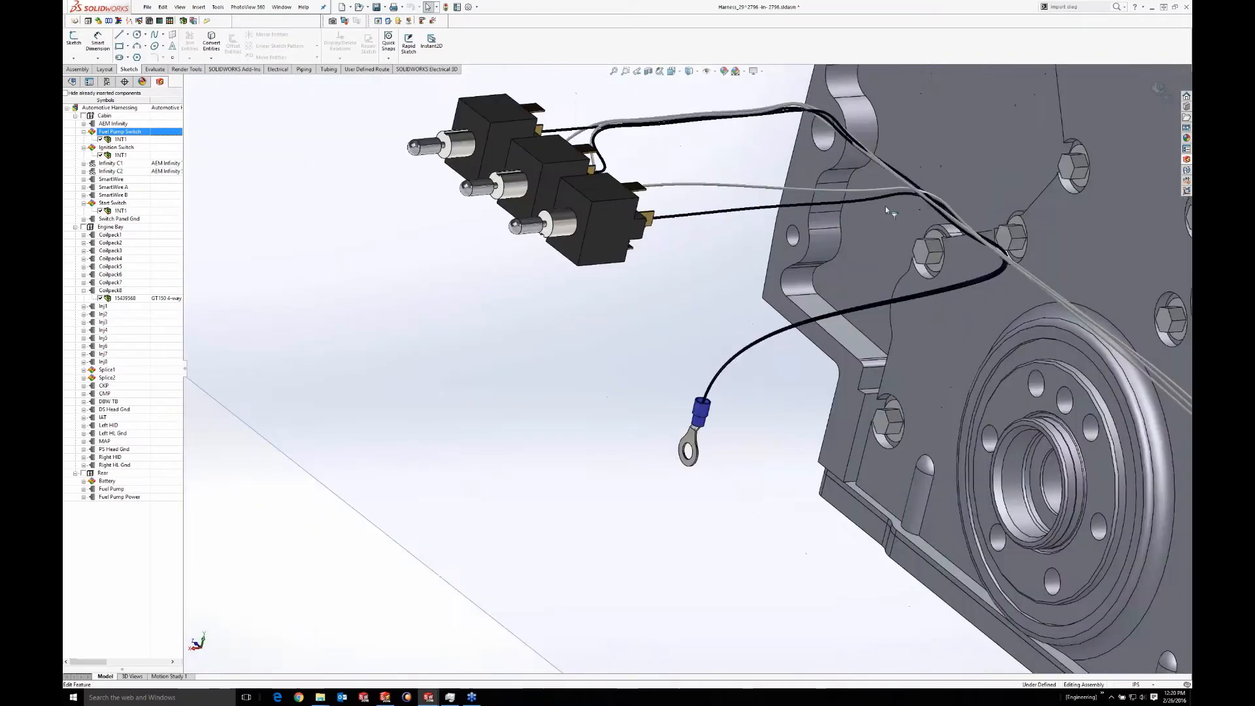
pyautogui.click(693, 444)
pyautogui.moveTo(762, 388); pyautogui.dragTo(703, 287, button='middle')
pyautogui.scroll(3, 701, 286)
pyautogui.scroll(-2, 702, 287)
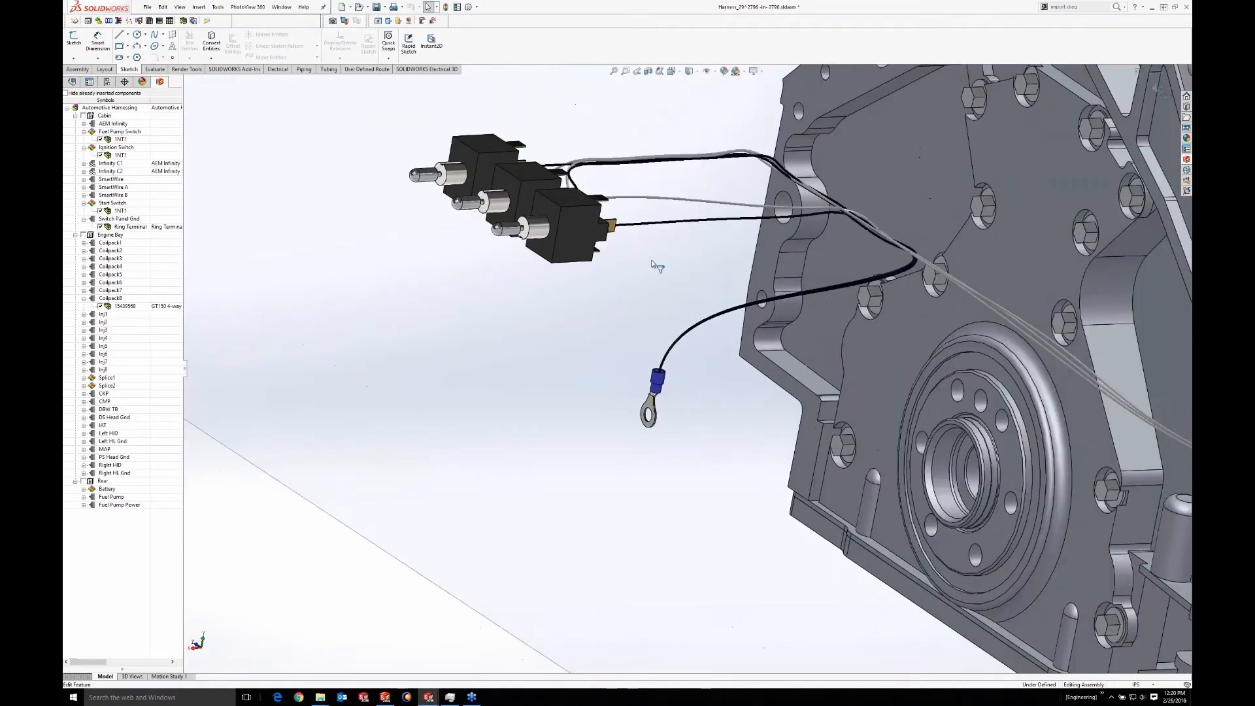
# Leave harness editing for the top-level assembly and select the three toggle switches as the Route Wires components with SOLIDWORKS Route and splines
pyautogui.click(414, 72)
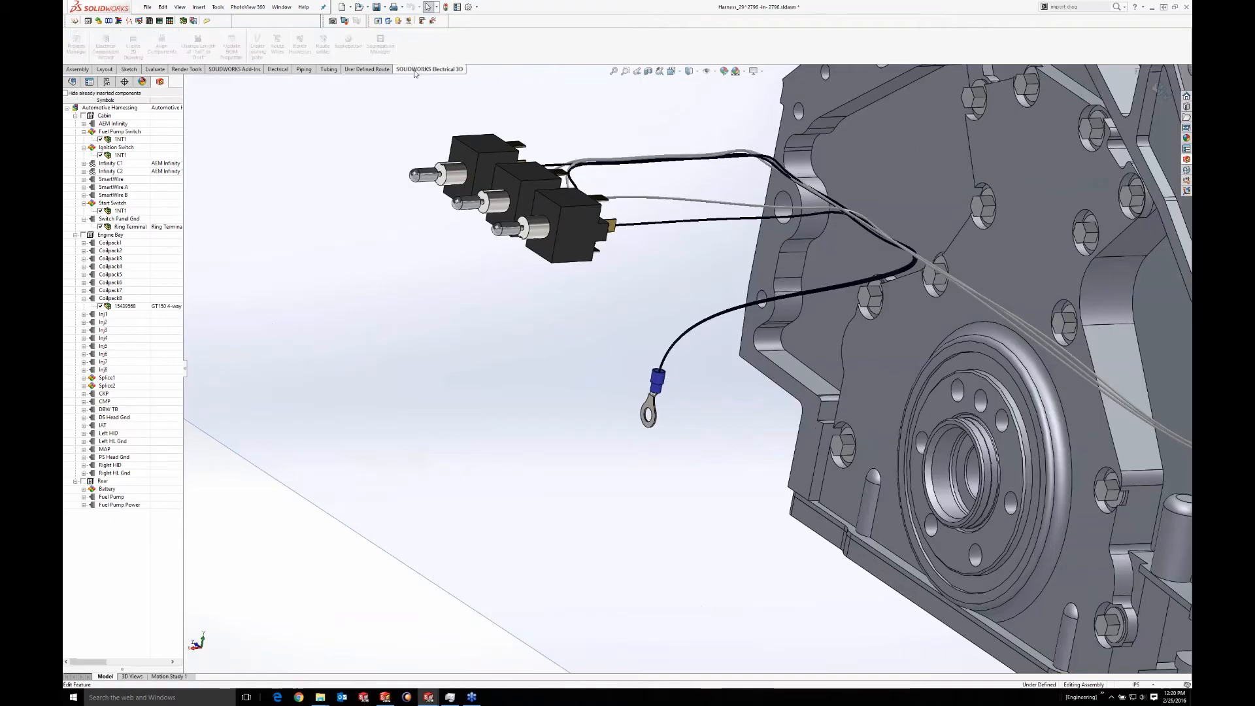
pyautogui.click(1158, 90)
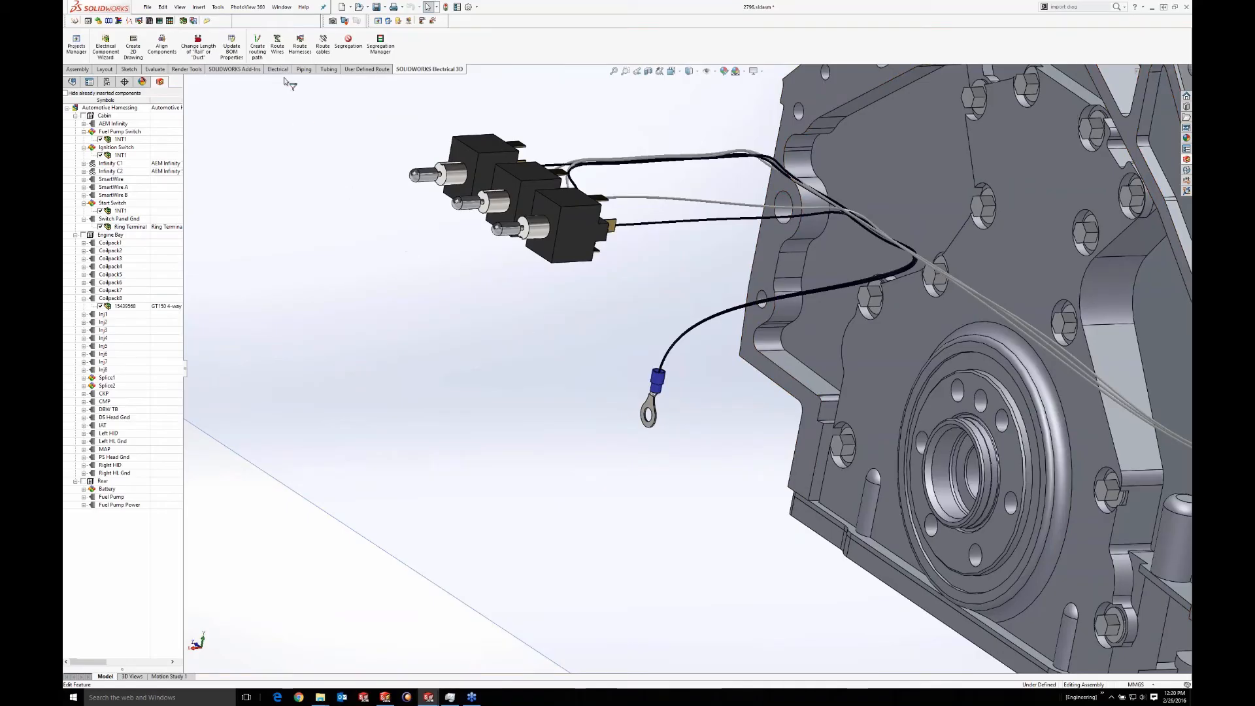
pyautogui.click(280, 51)
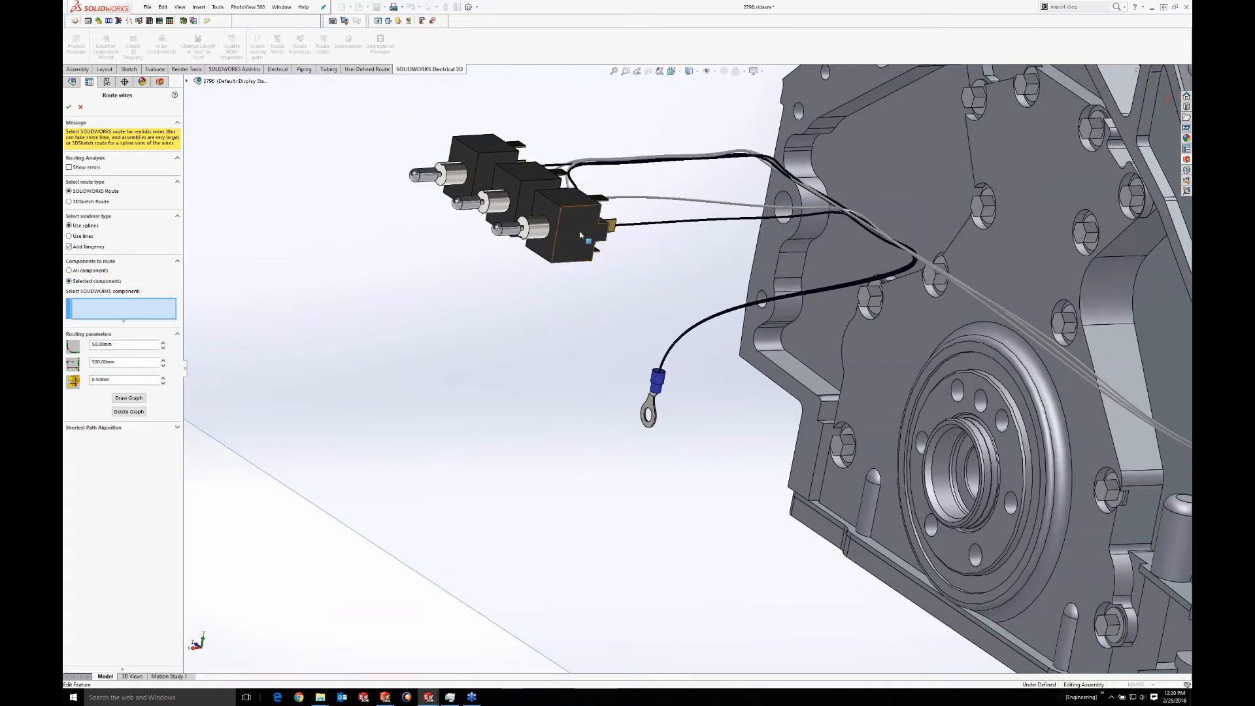
pyautogui.click(532, 202)
pyautogui.click(532, 202)
pyautogui.click(491, 173)
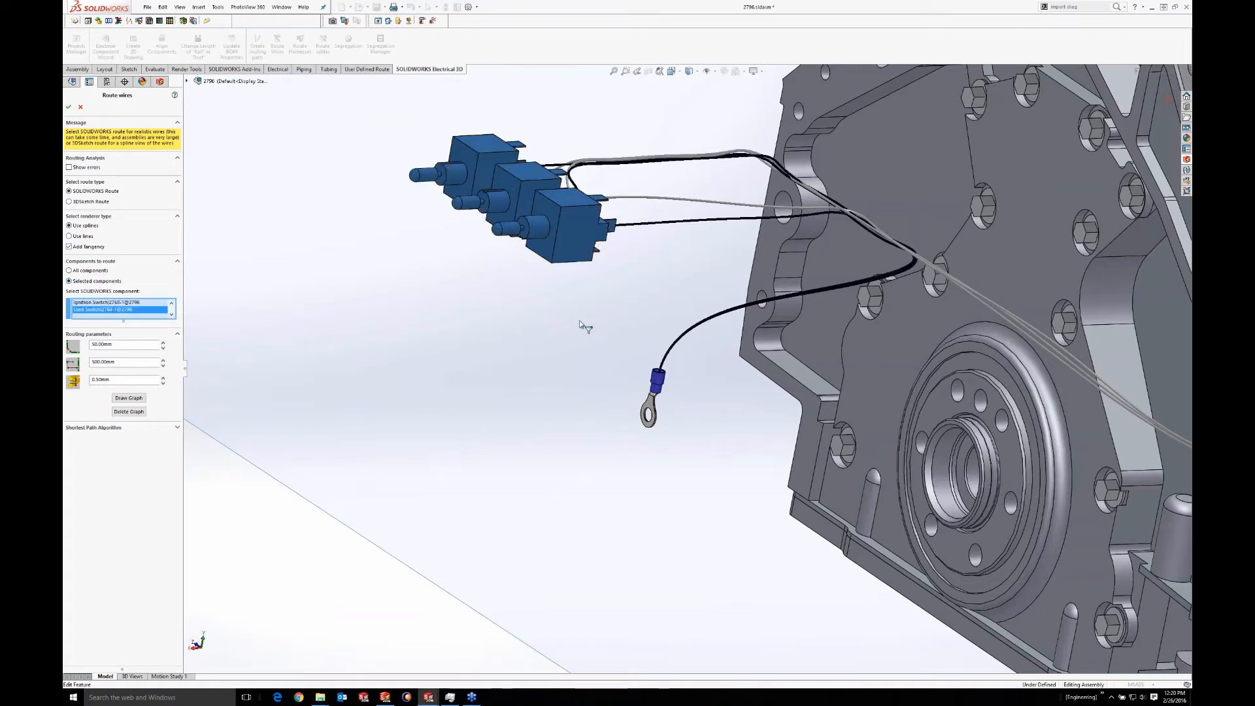
pyautogui.scroll(1, 581, 325)
pyautogui.scroll(1, 581, 324)
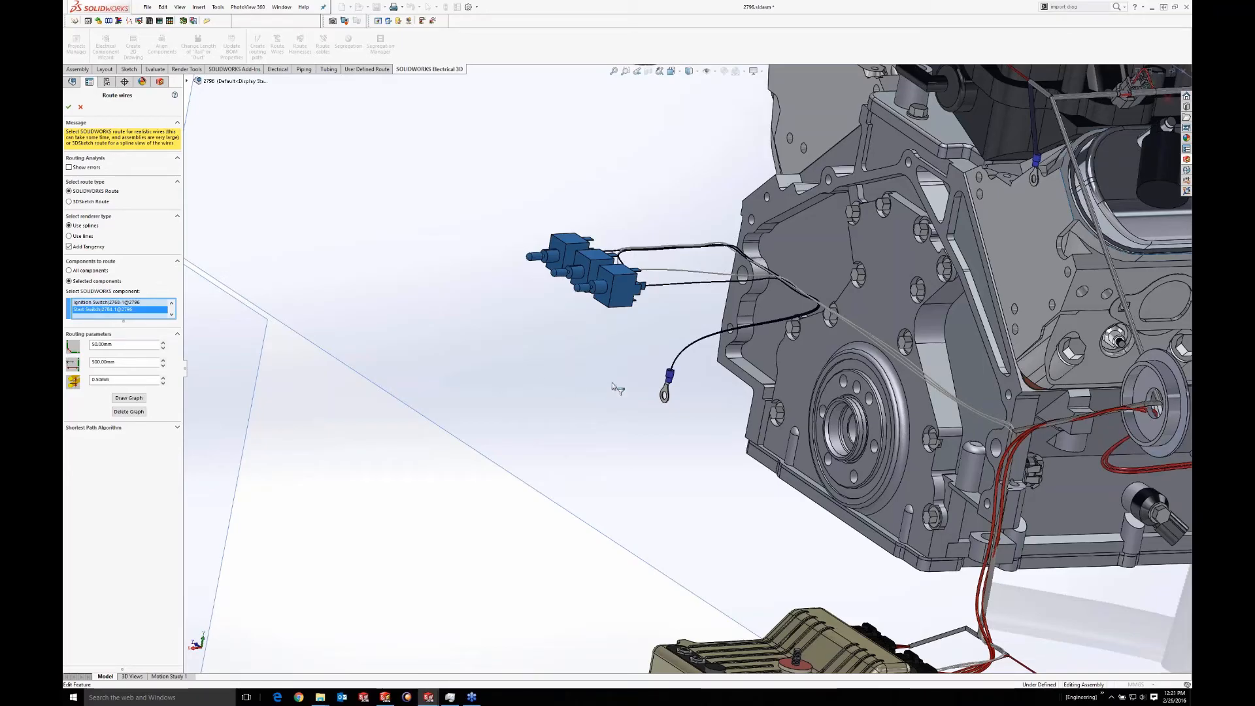
# Draw the routing graph, examine its path through the assembly, and leave Route Wires without routing
pyautogui.click(128, 398)
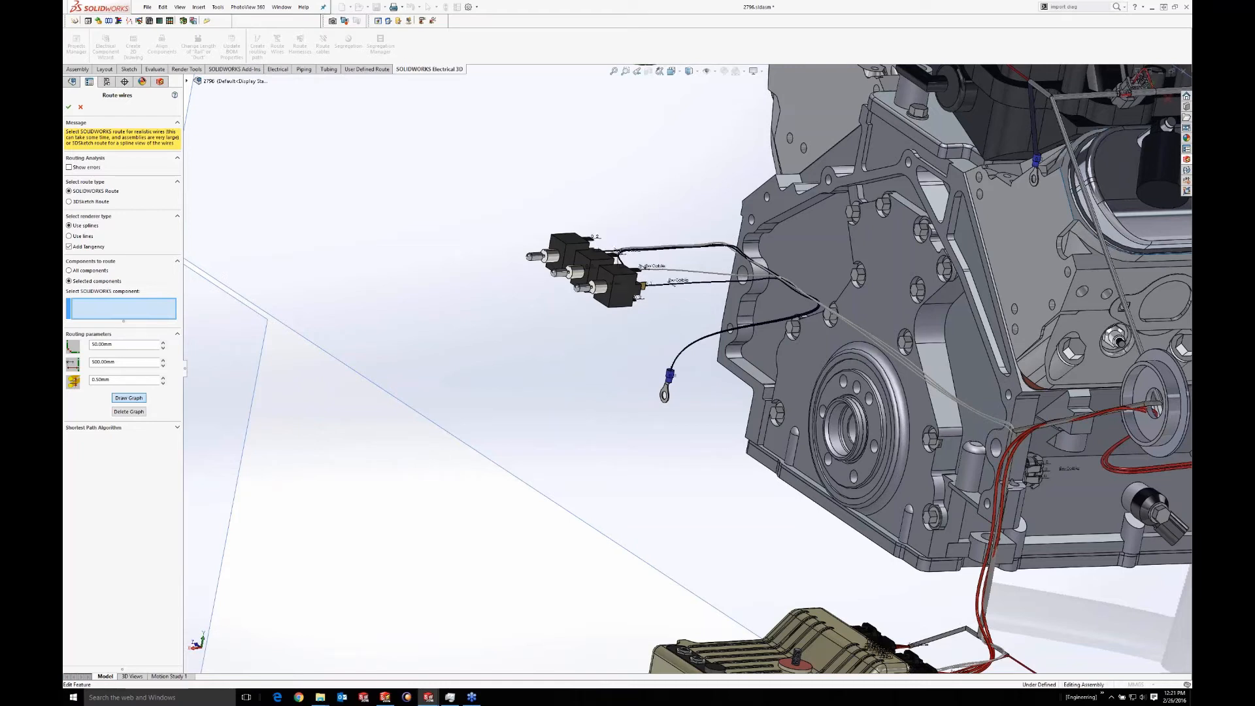
pyautogui.scroll(1, 688, 369)
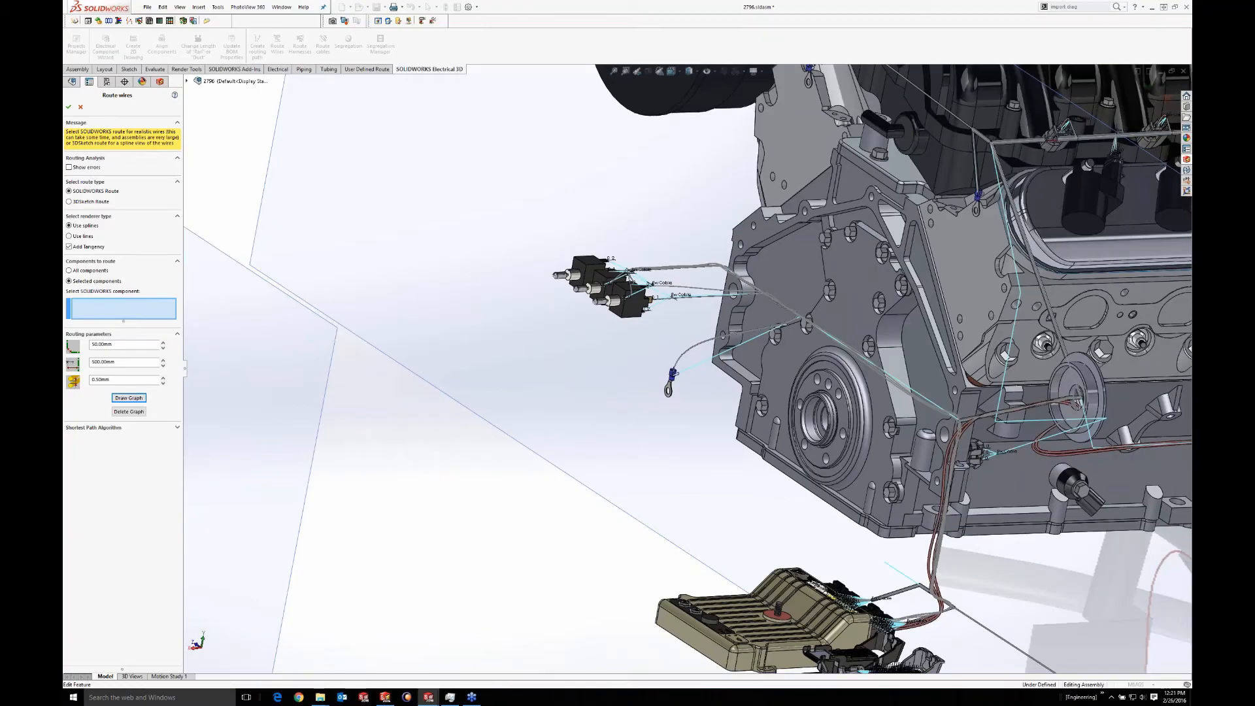
pyautogui.scroll(4, 917, 468)
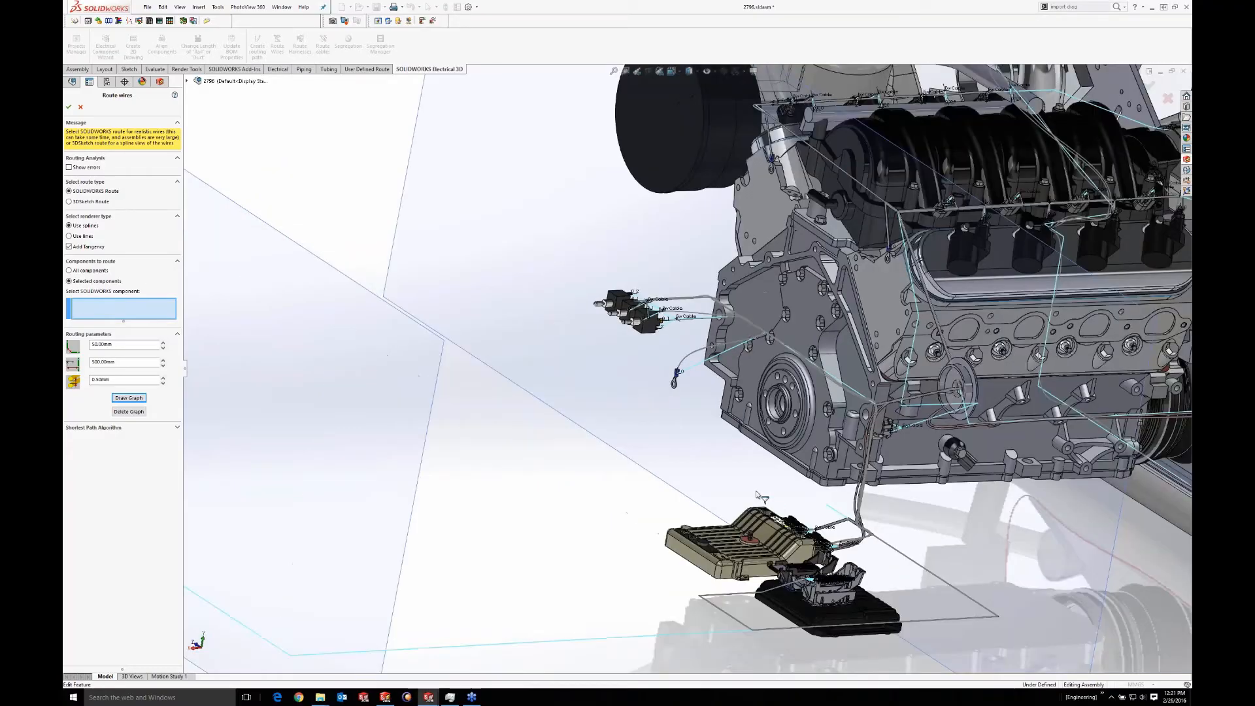
pyautogui.scroll(1, 918, 467)
pyautogui.scroll(-1, 915, 468)
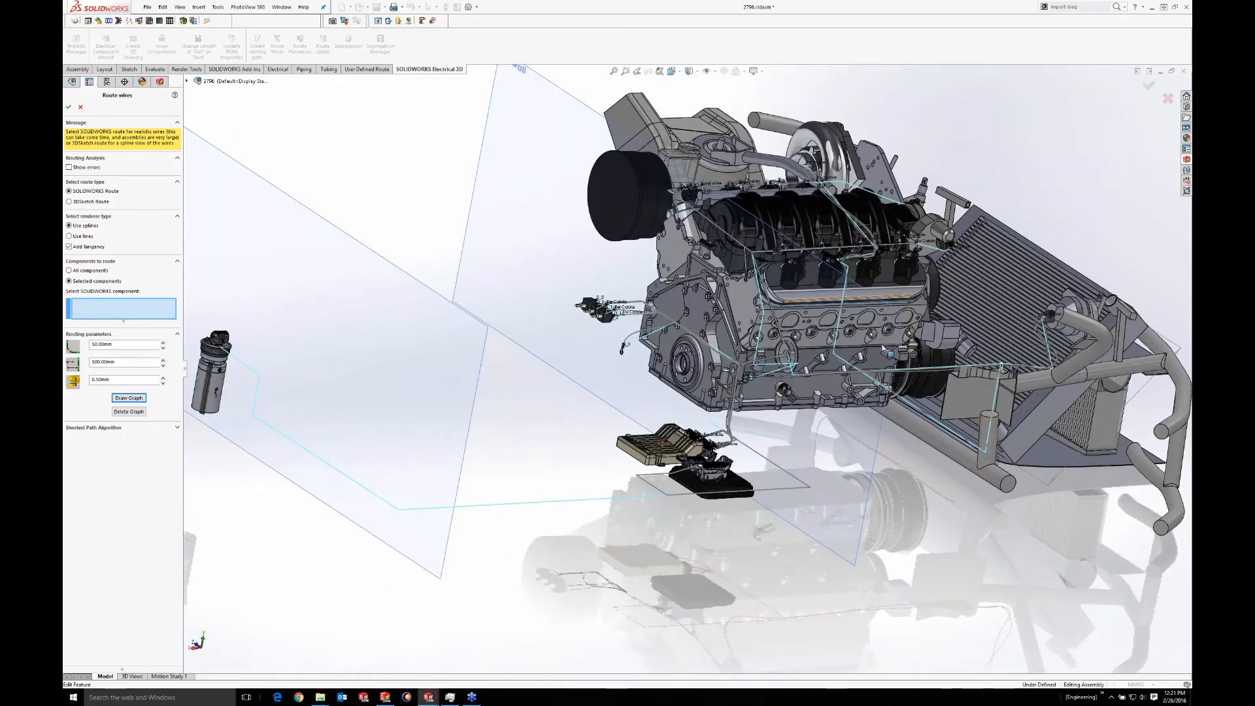
pyautogui.scroll(-4, 647, 302)
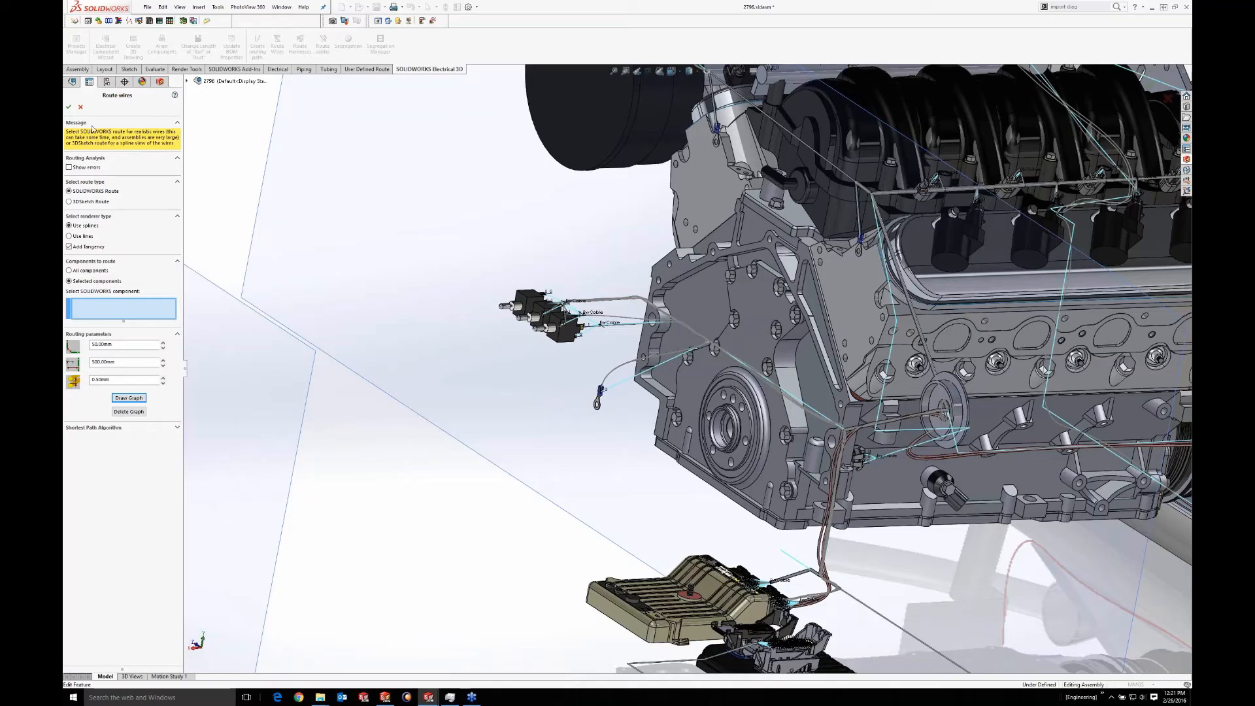
pyautogui.click(80, 107)
# Filter the feature tree for EW_PATH and highlight the top-level assembly's EW_PATH sketch in the model
pyautogui.click(72, 81)
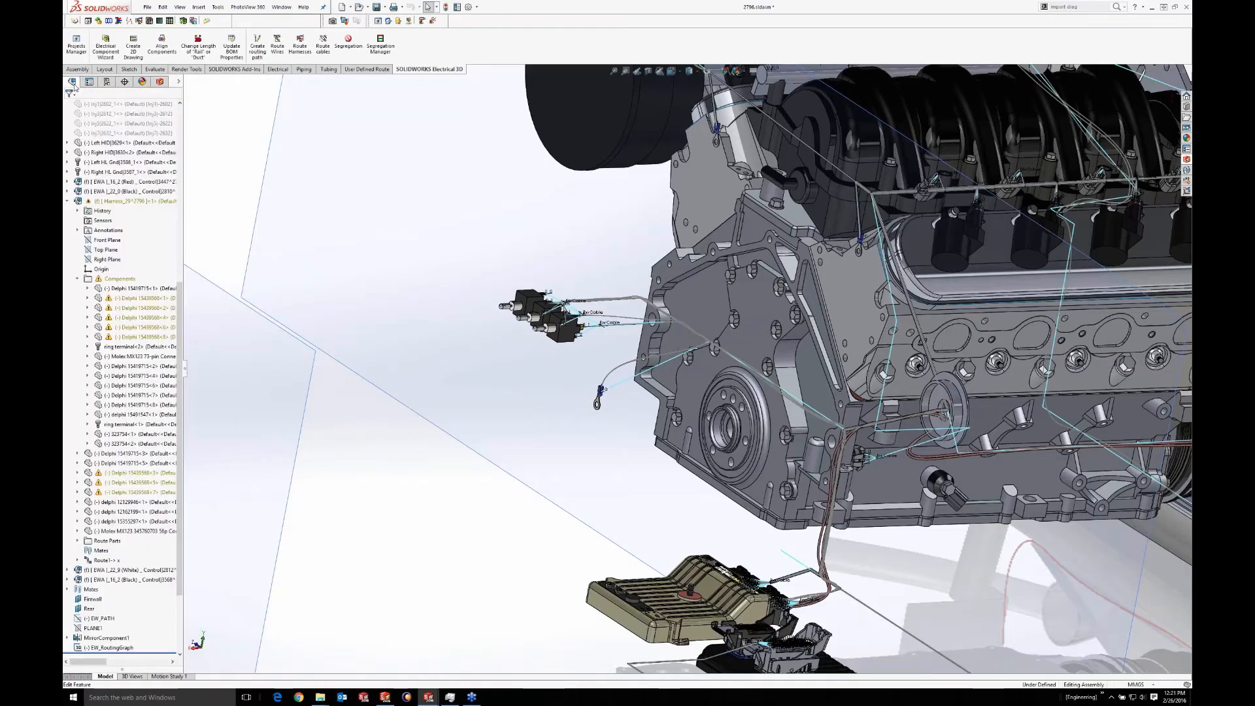
pyautogui.write('EW_P')
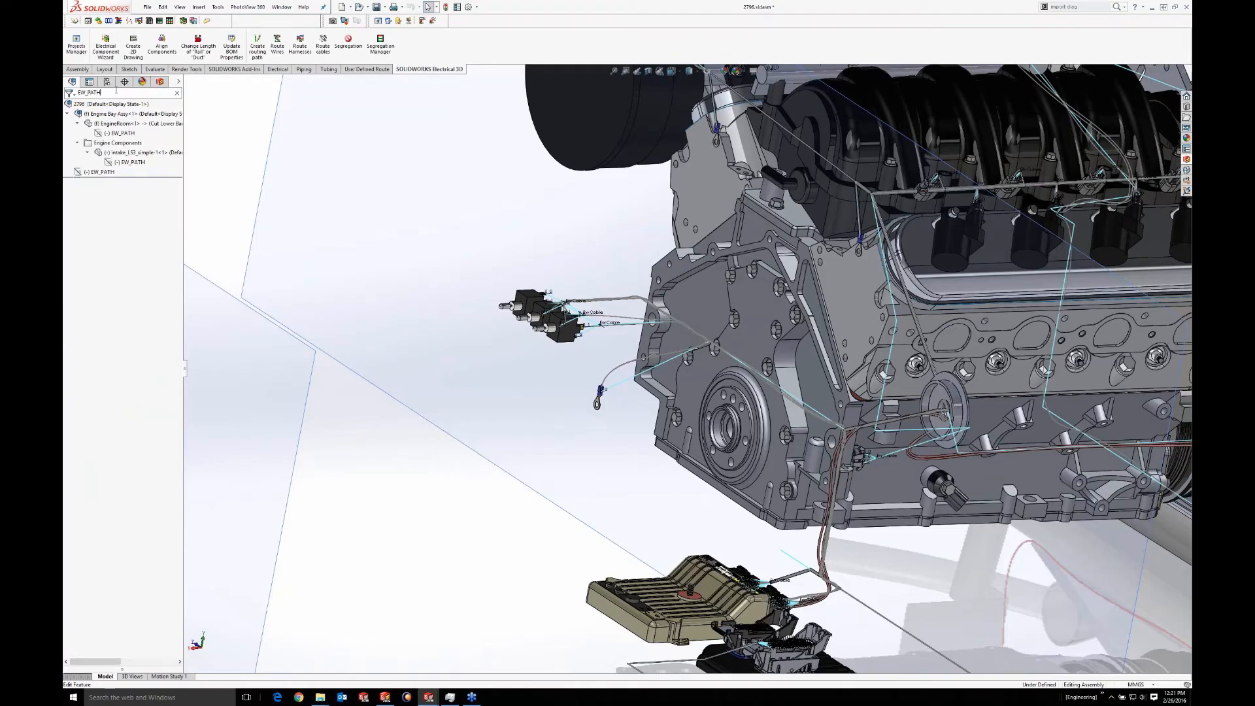
pyautogui.write('ATH')
pyautogui.click(102, 172)
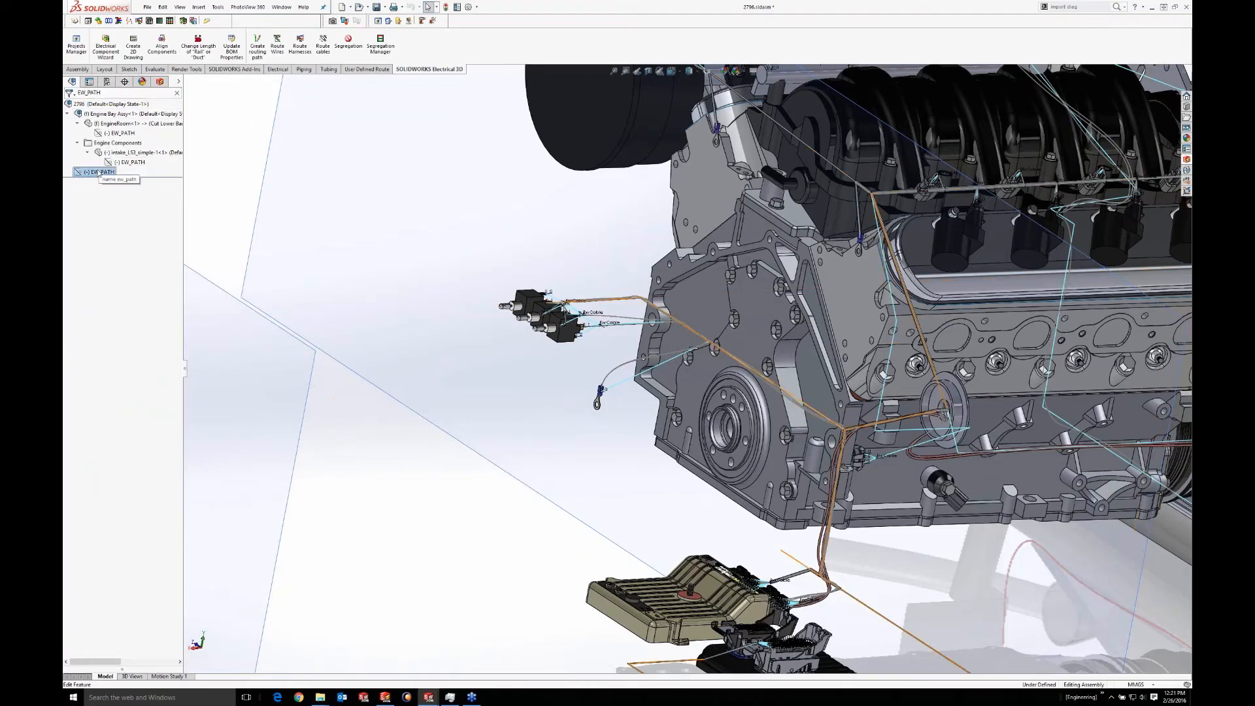
pyautogui.scroll(3, 439, 338)
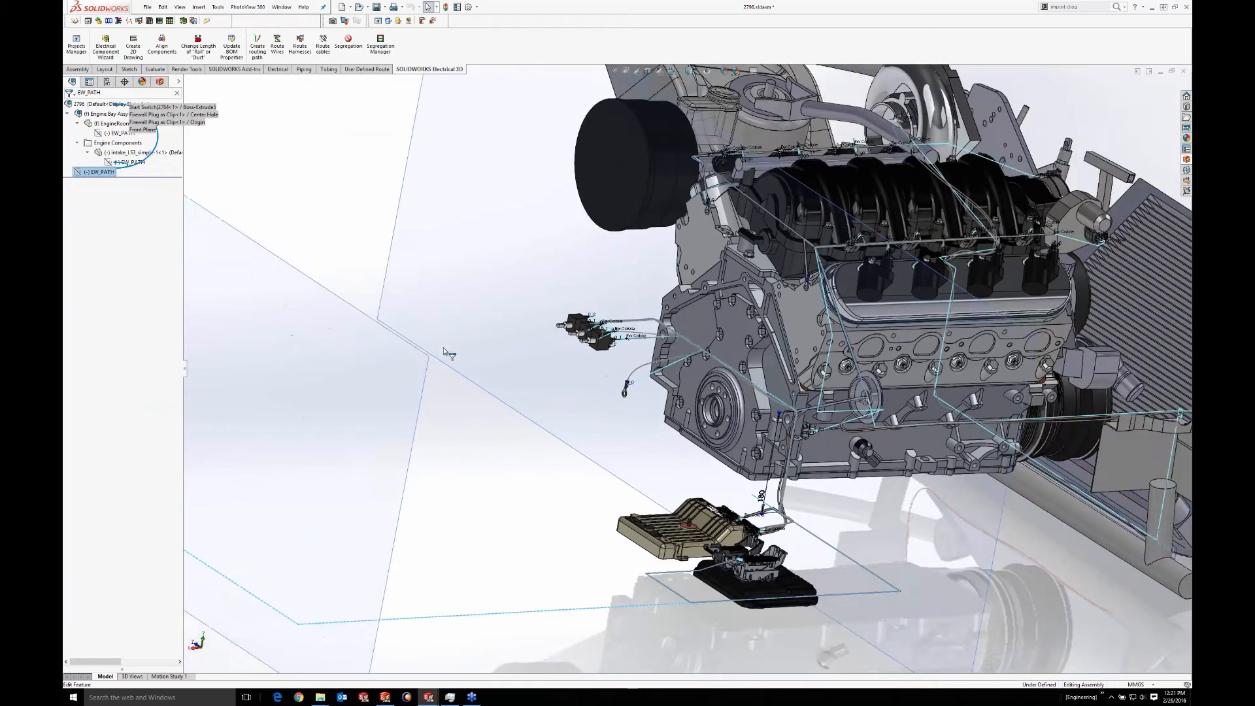
pyautogui.scroll(1, 448, 353)
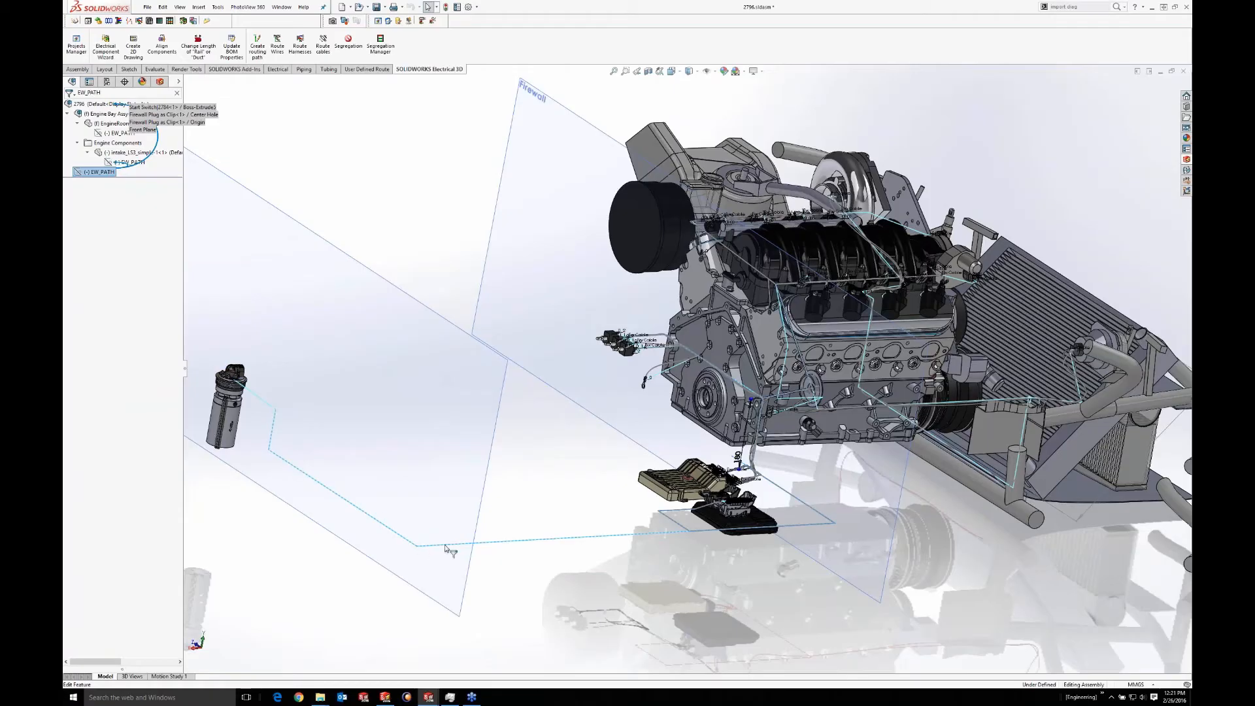
# Trace the top-level EW_PATH sketch around the control units and past the engine block to the toggle switches
pyautogui.scroll(-5, 686, 529)
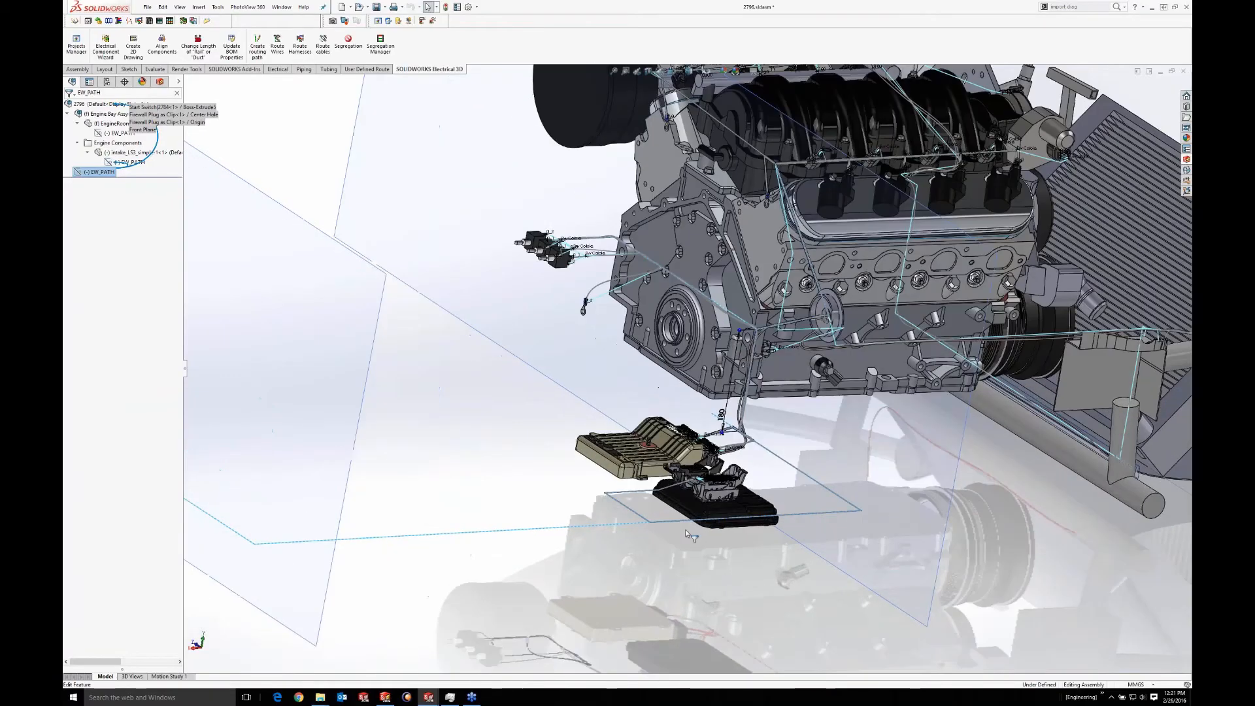
pyautogui.scroll(-3, 696, 490)
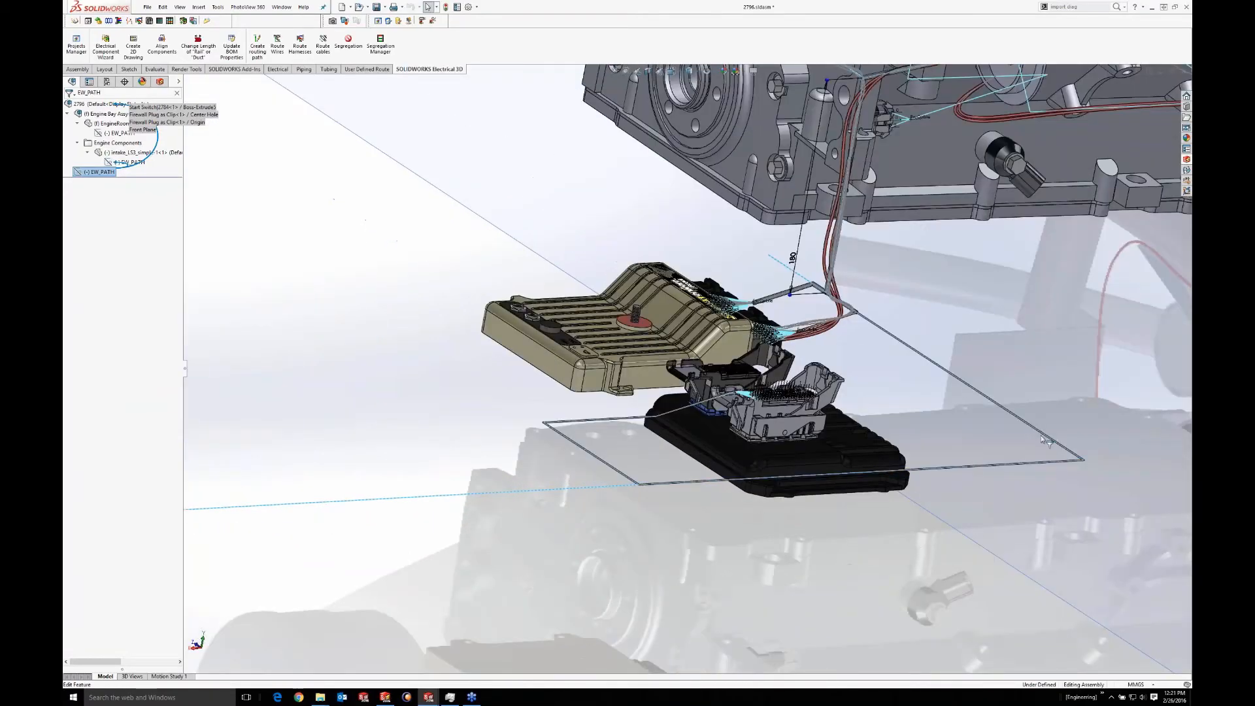
pyautogui.scroll(5, 871, 322)
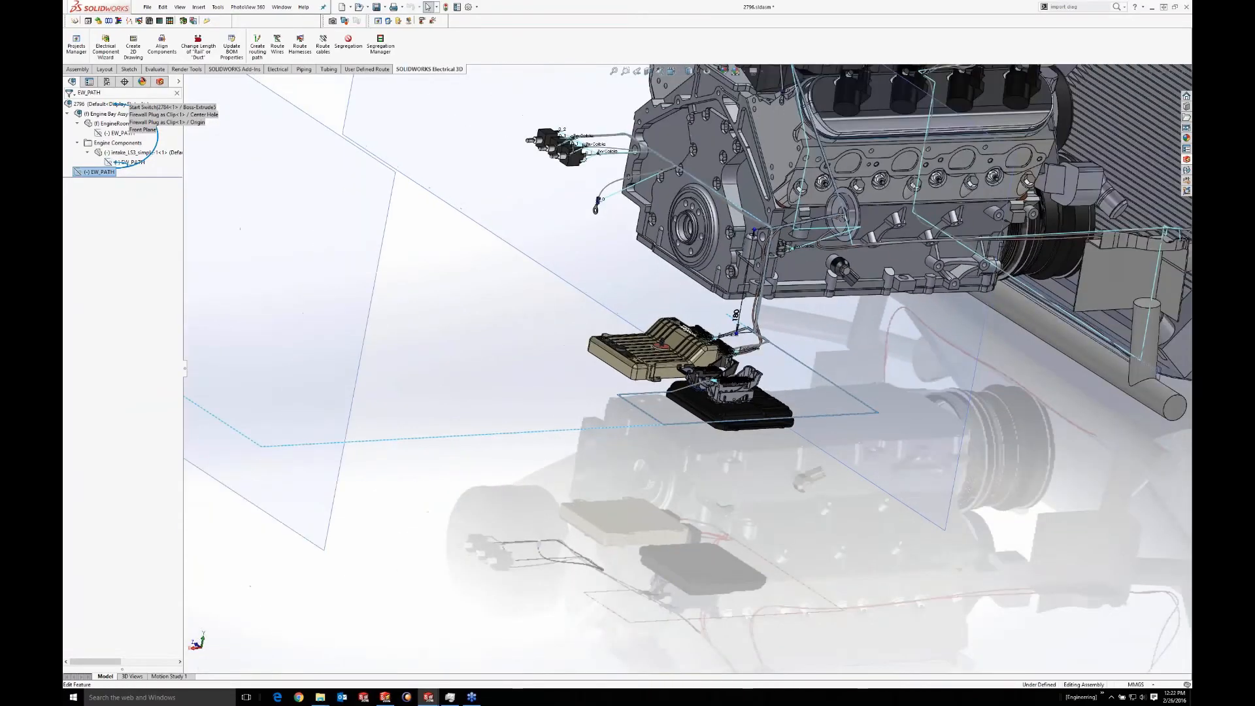
pyautogui.moveTo(695, 139); pyautogui.dragTo(688, 164, button='middle')
pyautogui.moveTo(709, 259); pyautogui.dragTo(678, 299, button='middle')
pyautogui.scroll(-8, 677, 300)
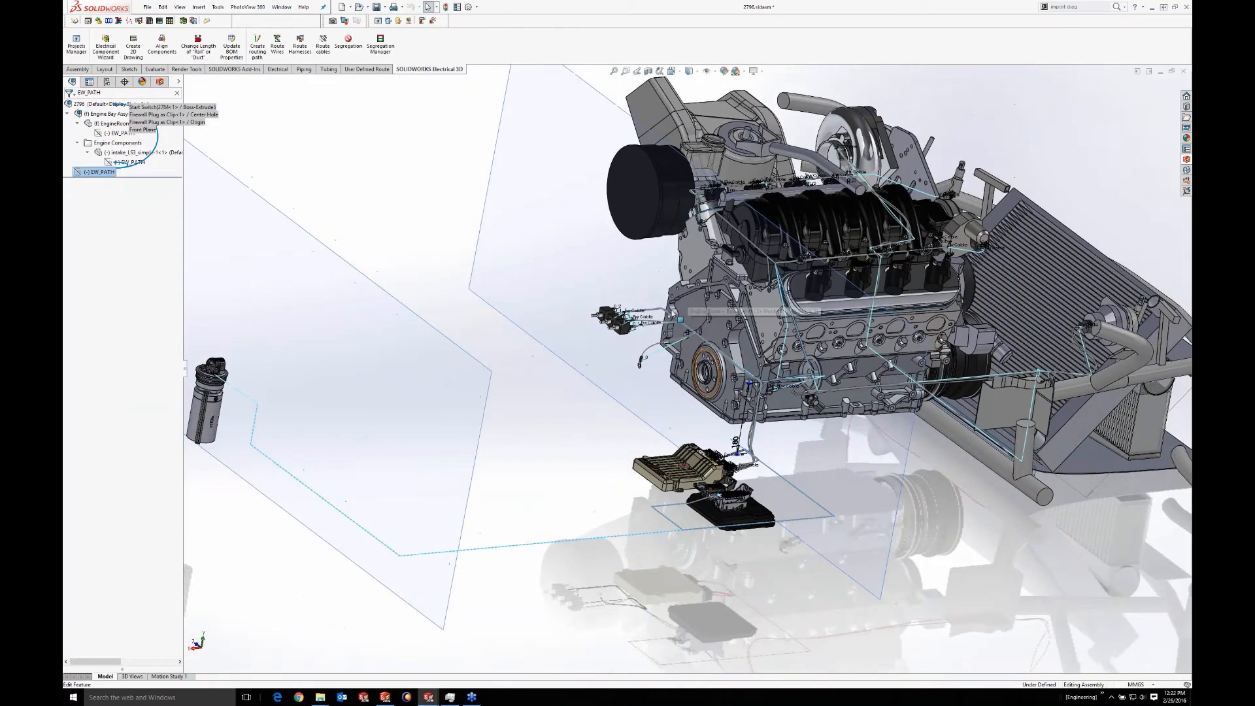
pyautogui.scroll(-3, 703, 396)
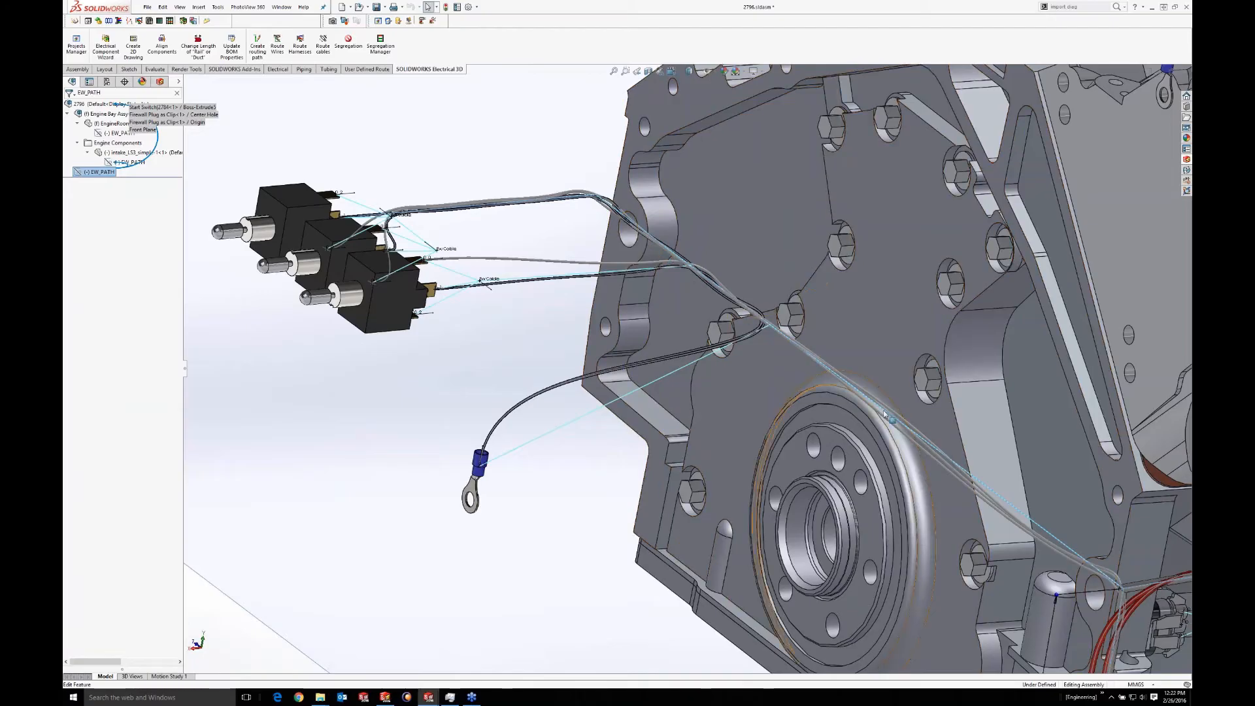
pyautogui.scroll(5, 1046, 527)
pyautogui.scroll(4, 953, 543)
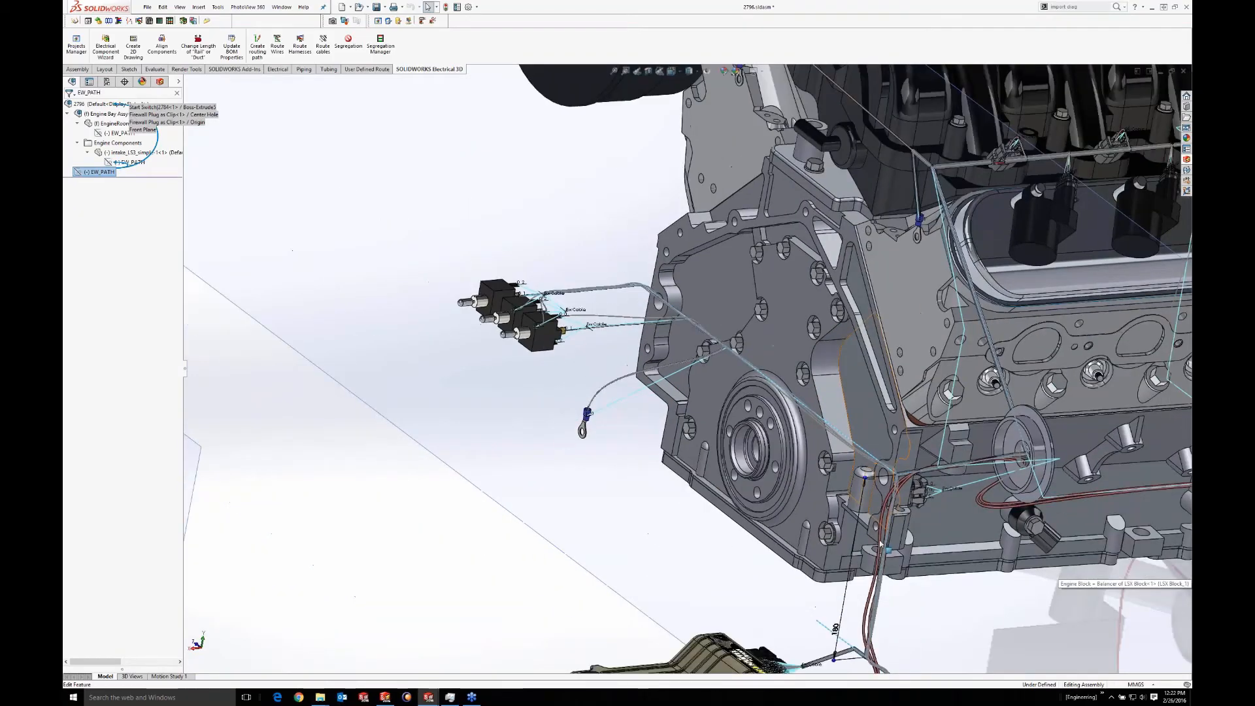
pyautogui.scroll(1, 828, 522)
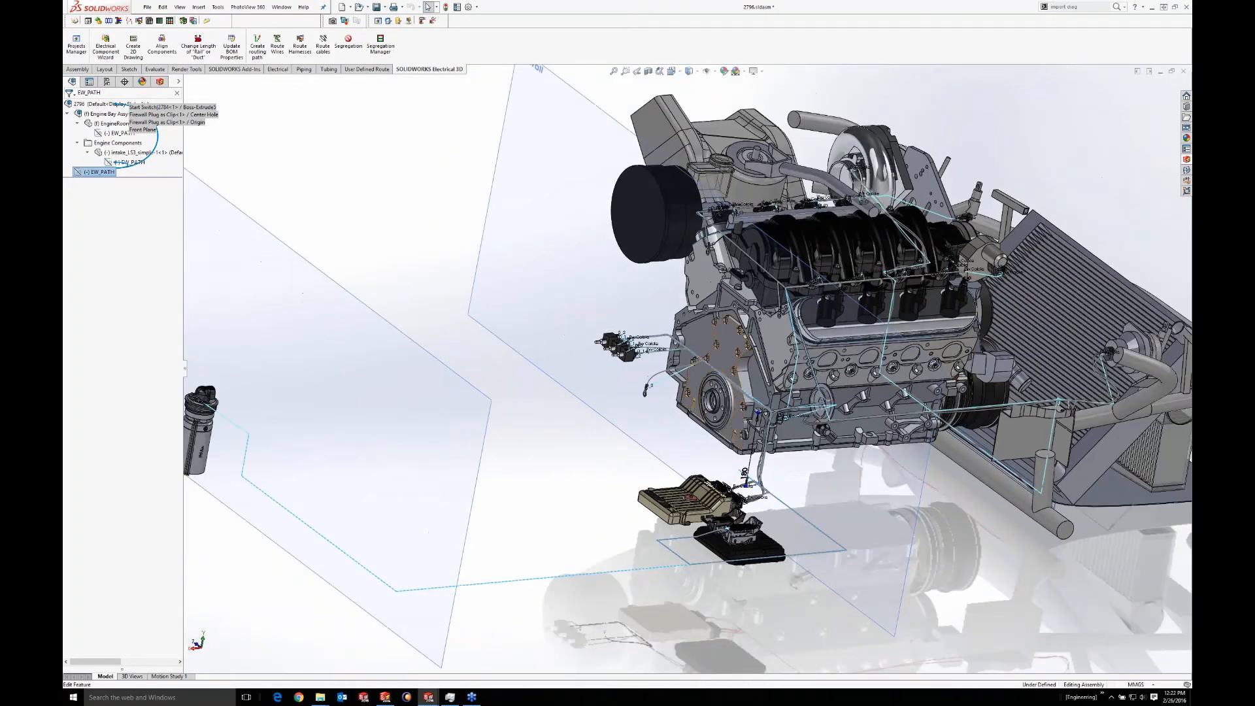
# Isolate the engine's intake_LS3_simple component from the rest of the assembly
pyautogui.click(141, 154)
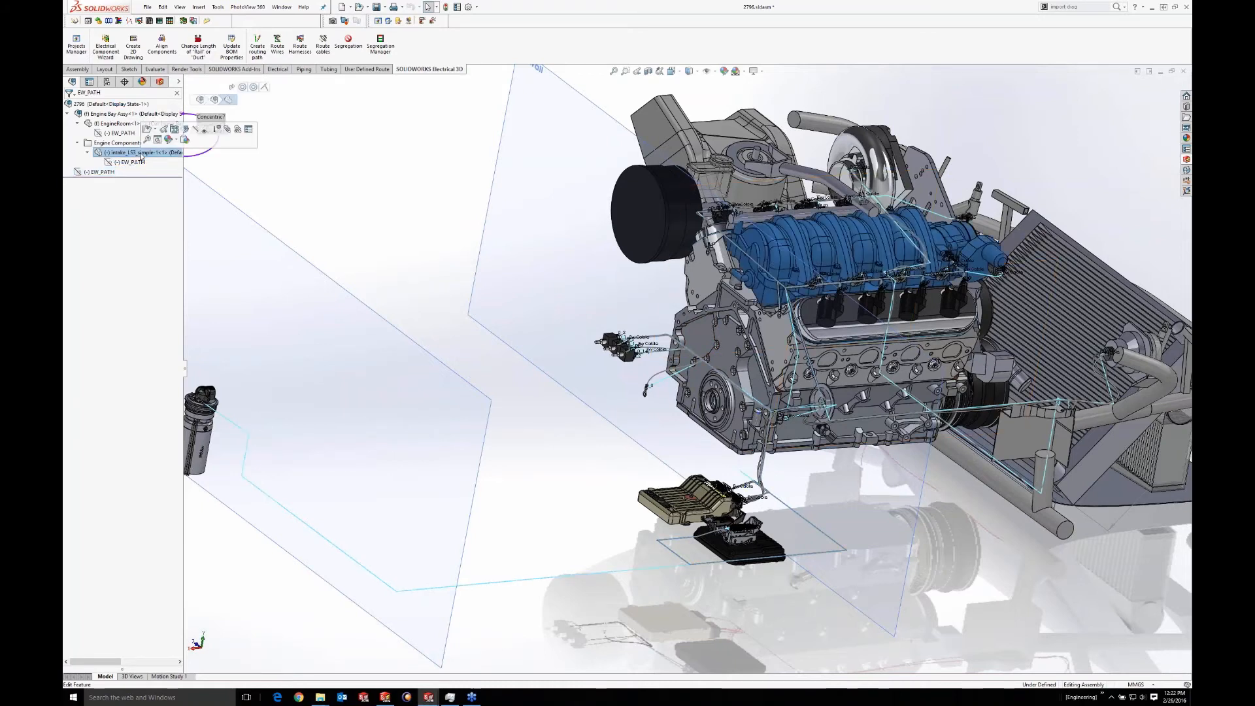
pyautogui.rightClick(140, 154)
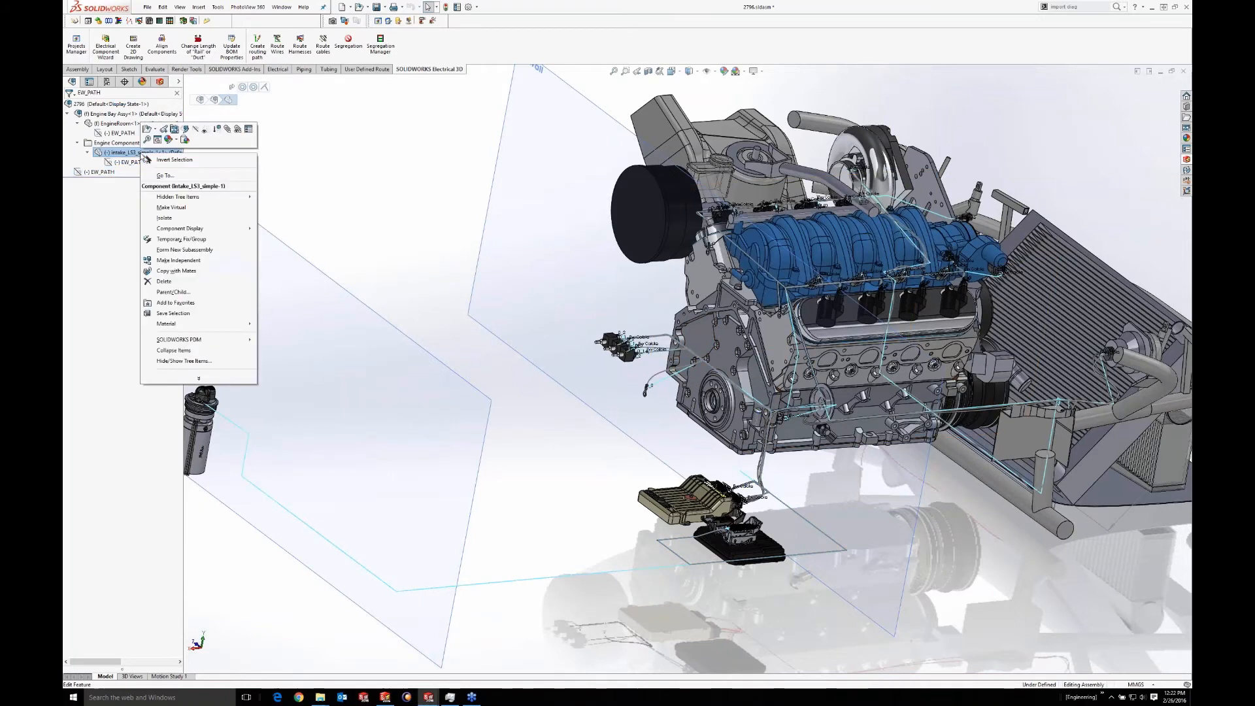
pyautogui.click(165, 219)
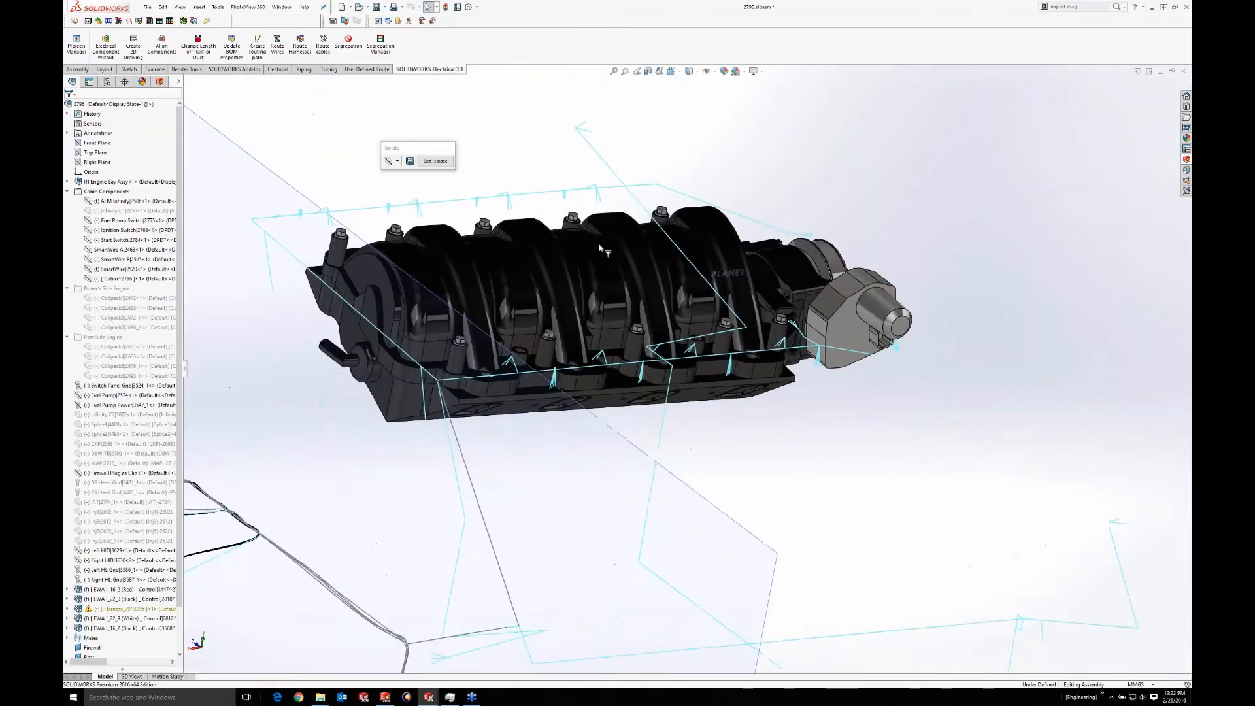
# Filter the feature tree for EW_PATH, show the intake's EW_PATH sketch, and clear the filter
pyautogui.write('EW_PATH')
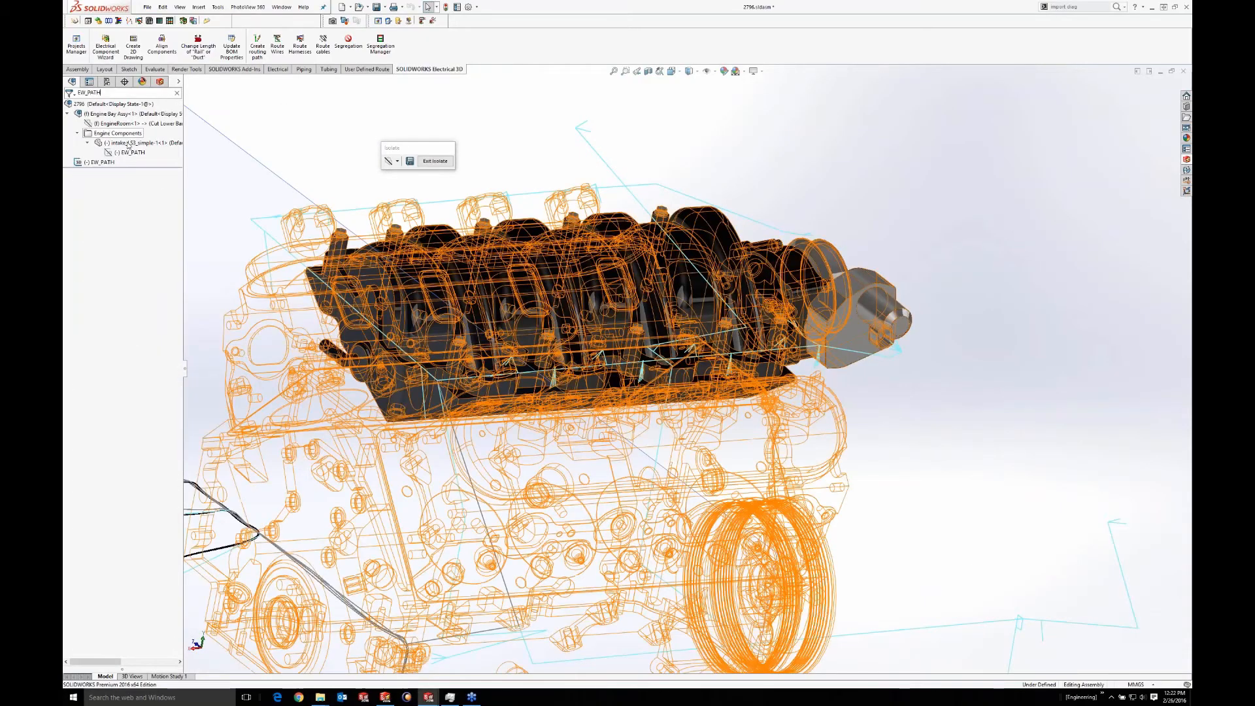
pyautogui.click(128, 152)
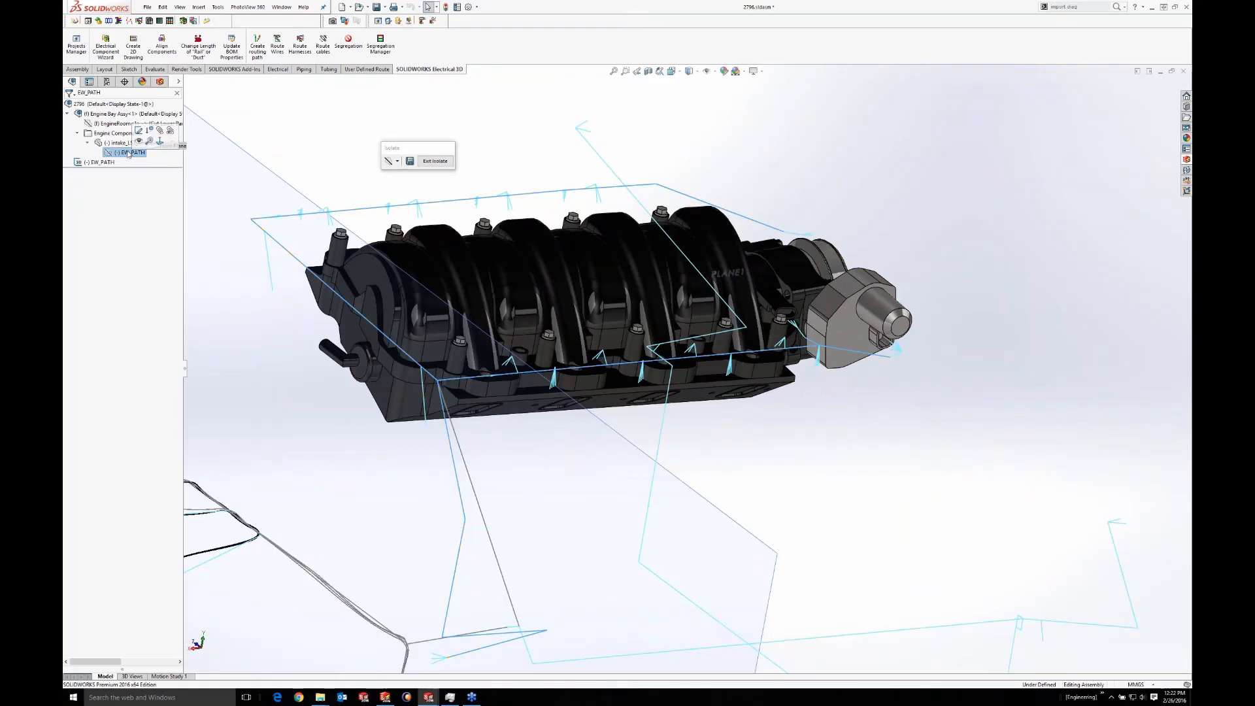
pyautogui.click(138, 142)
pyautogui.click(177, 92)
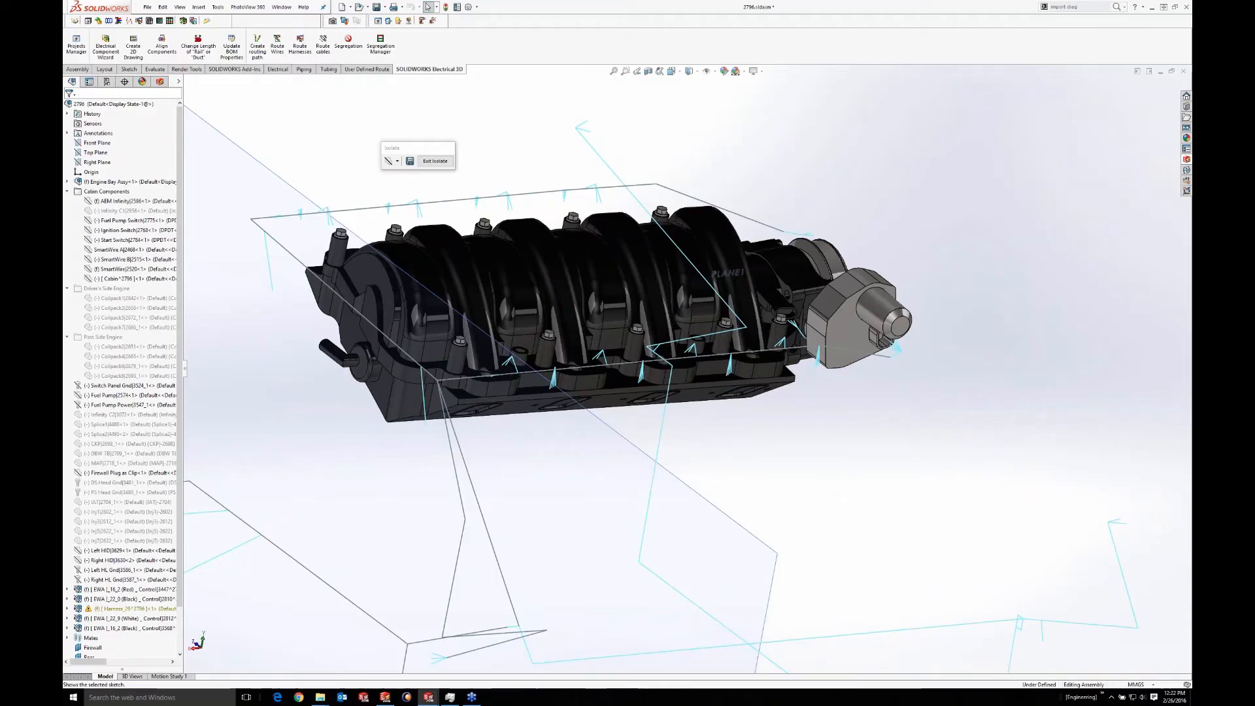
# Examine the intake's routing path from the throttle body end and exit isolation to restore the full assembly
pyautogui.moveTo(680, 315); pyautogui.dragTo(1046, 334, button='middle')
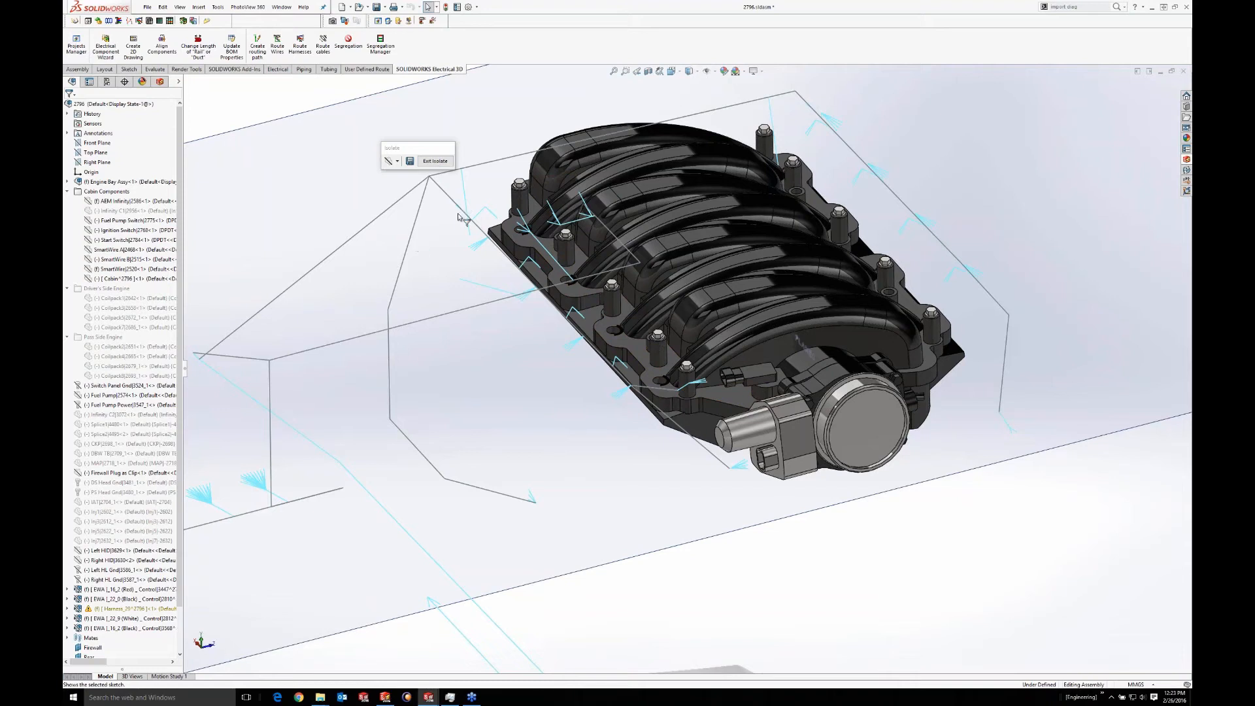
pyautogui.moveTo(515, 263); pyautogui.dragTo(488, 227, button='middle')
pyautogui.click(435, 161)
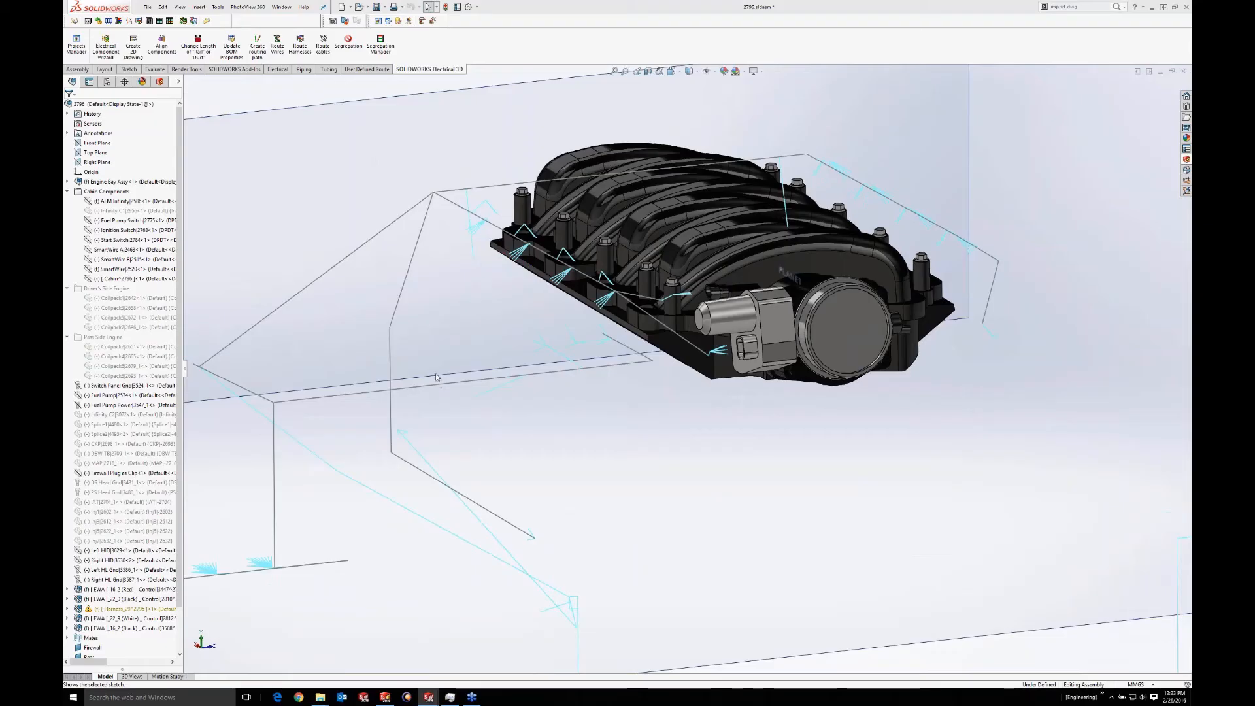
pyautogui.scroll(2, 457, 367)
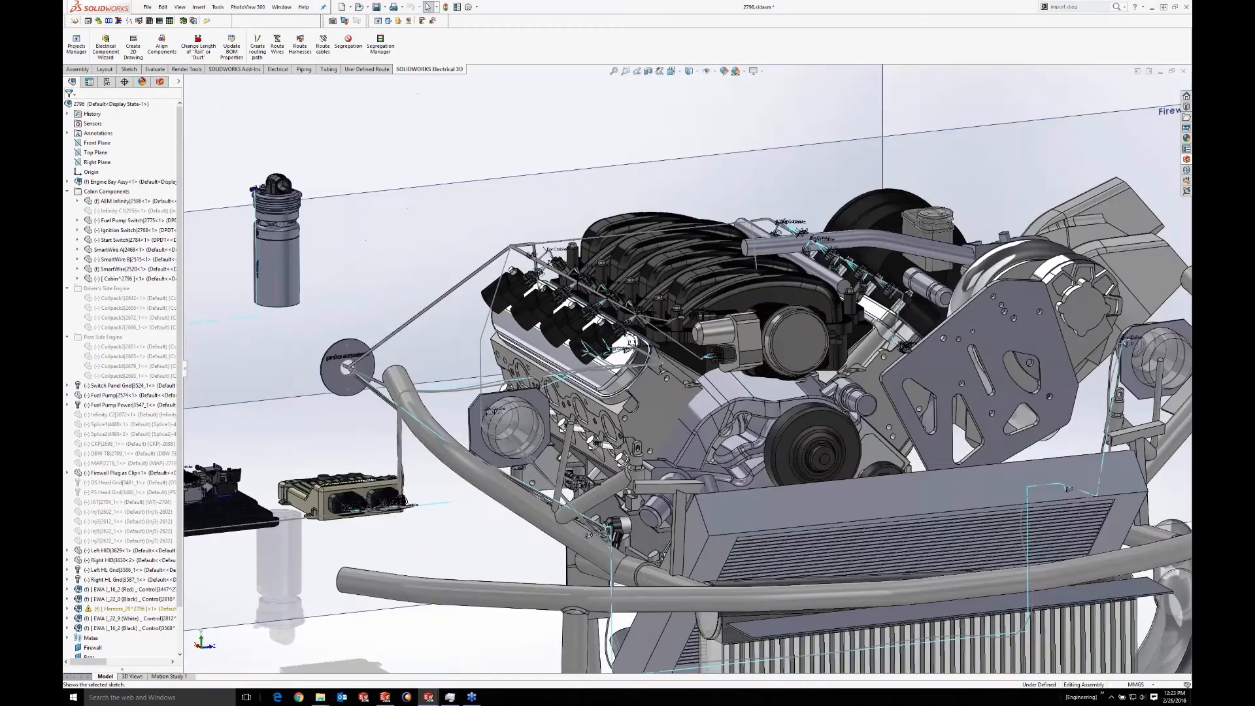
pyautogui.scroll(5, 375, 304)
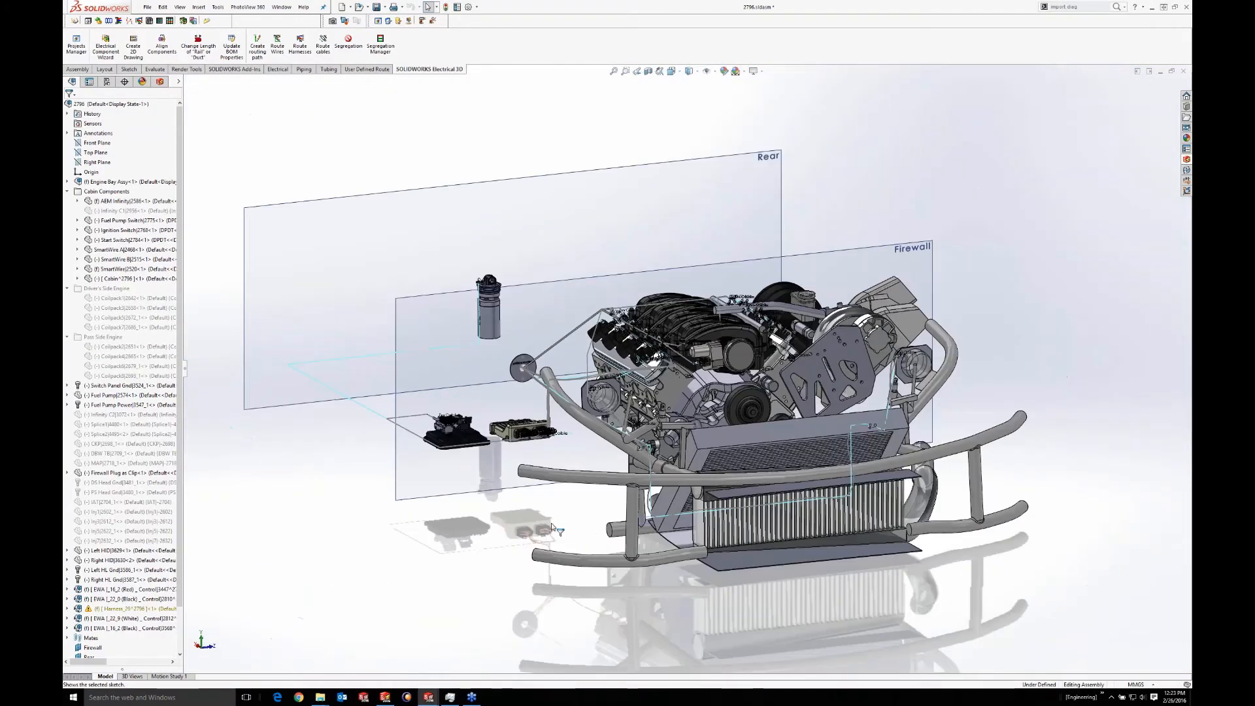
pyautogui.scroll(-2, 651, 548)
pyautogui.moveTo(639, 458); pyautogui.dragTo(697, 467, button='middle')
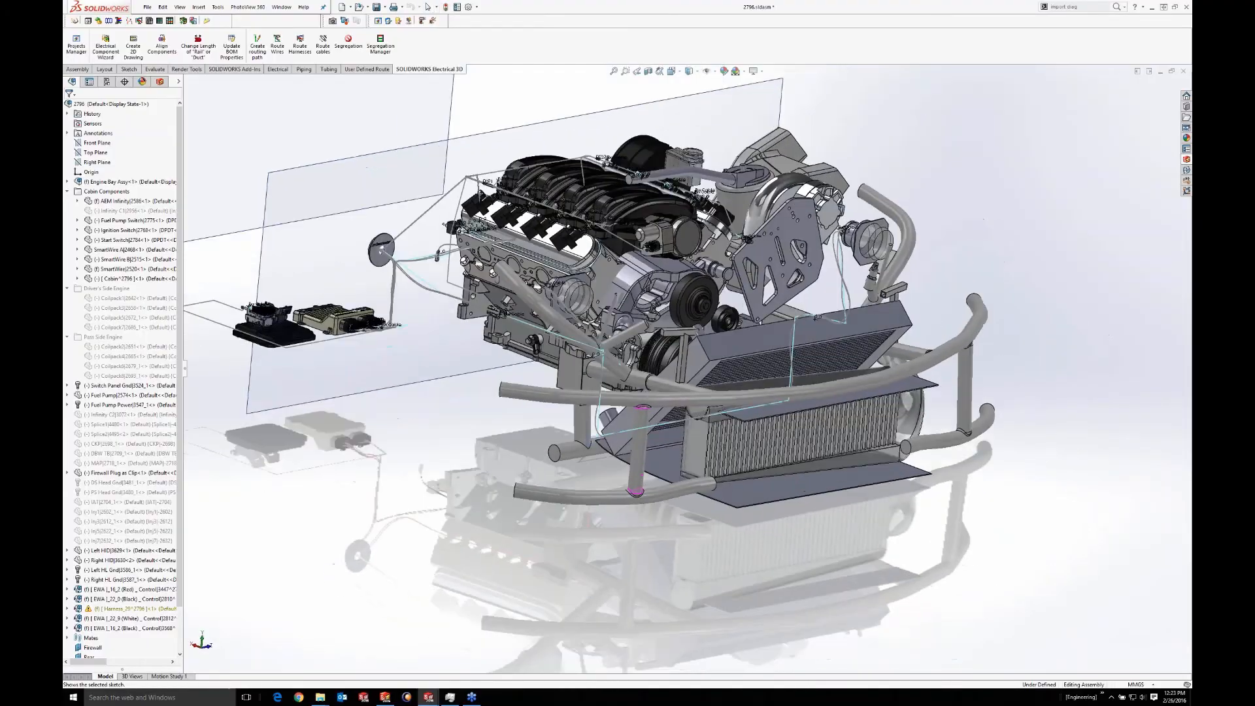
# Hide all sketches in the assembly and the small labels beside the toggle switch wires
pyautogui.scroll(-4, 858, 321)
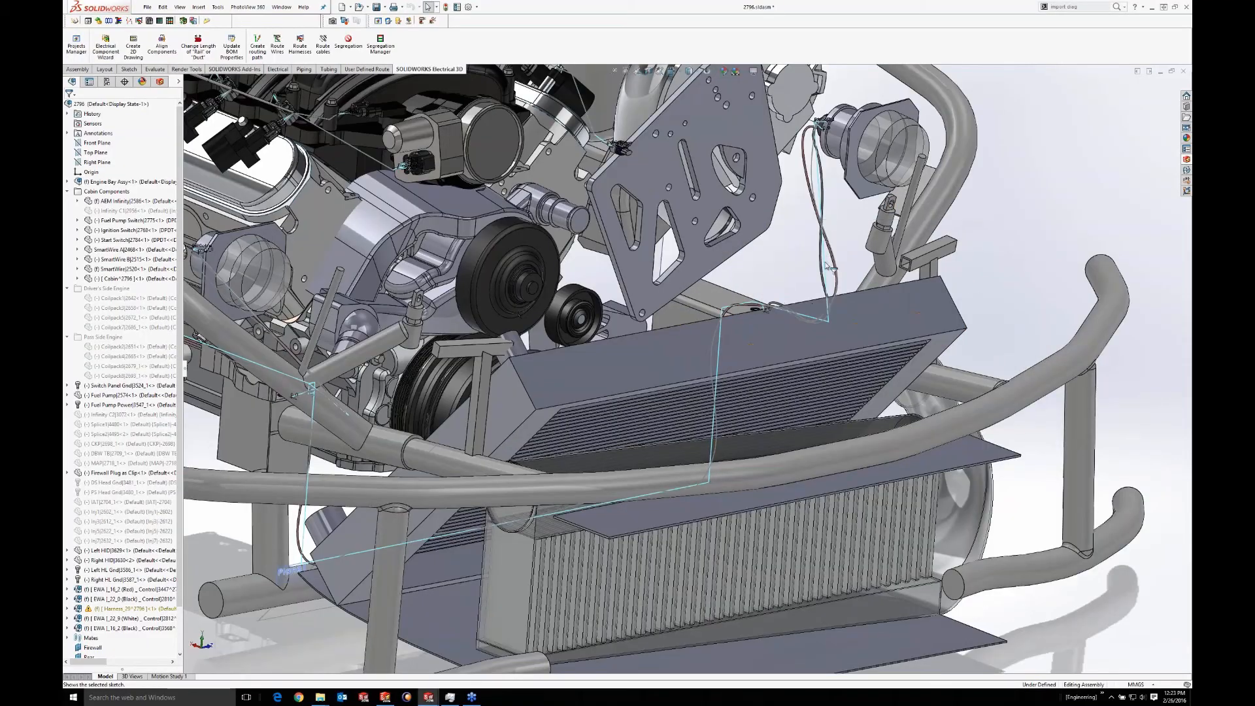
pyautogui.click(716, 82)
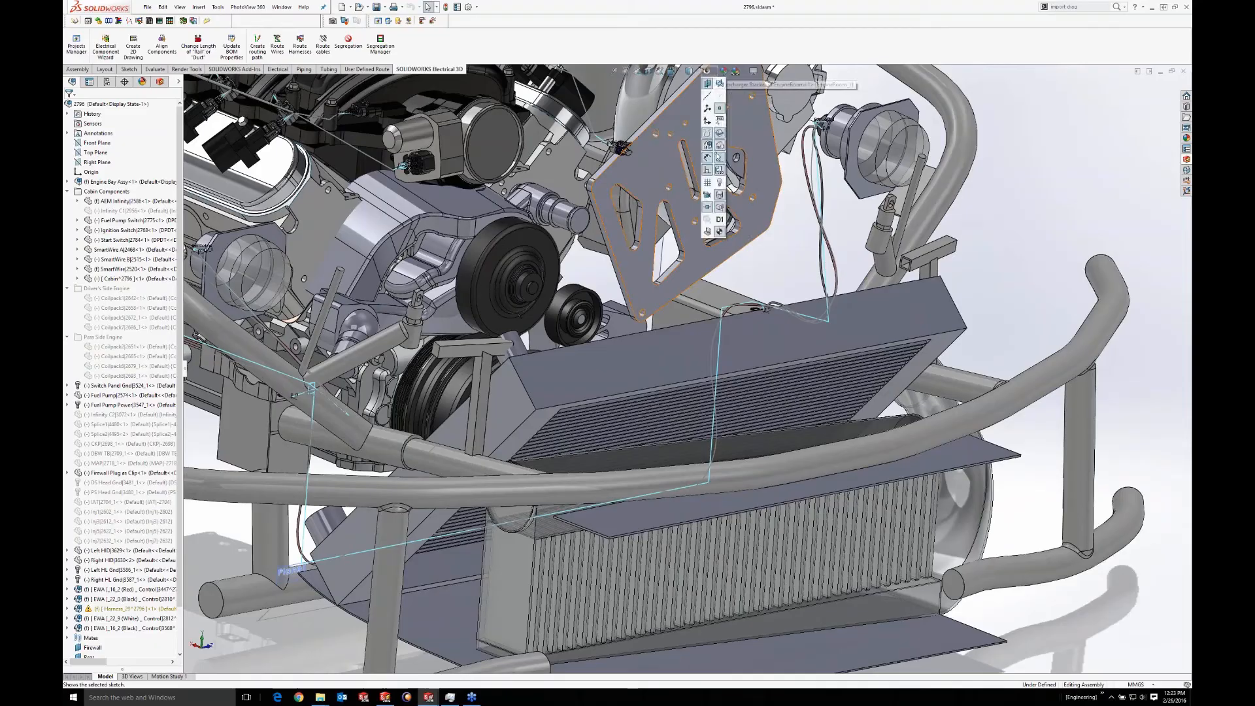
pyautogui.click(720, 159)
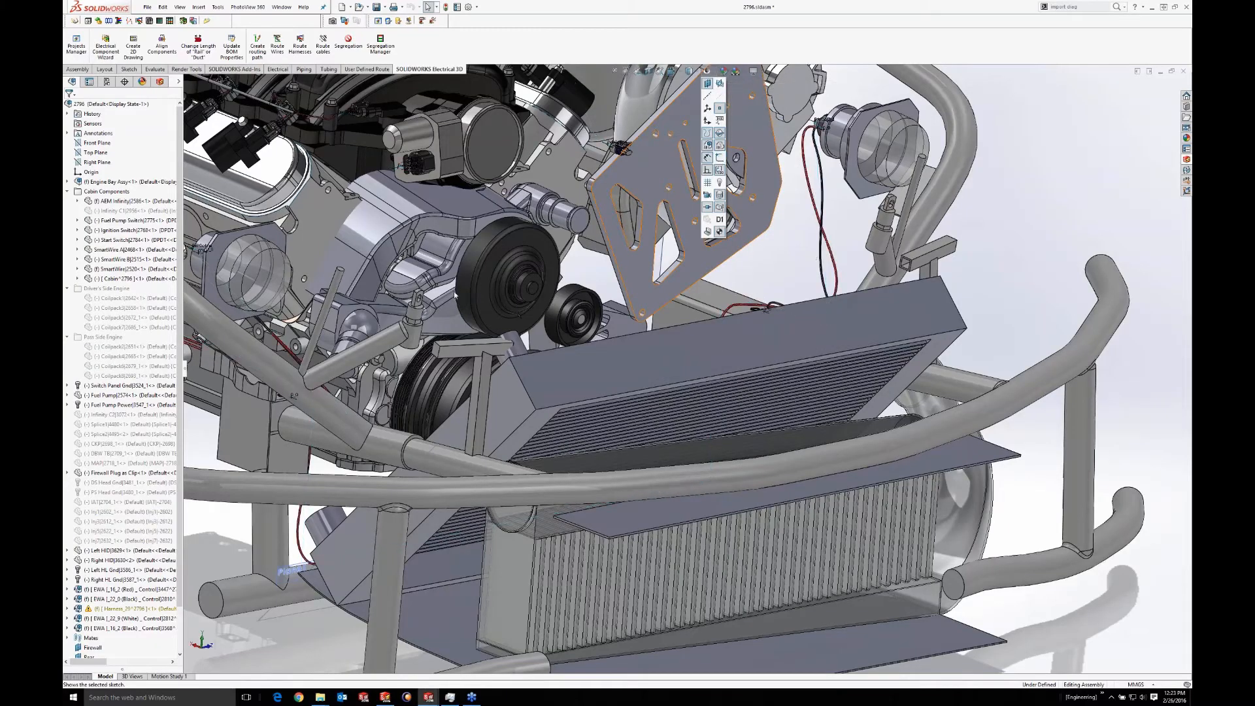
pyautogui.press('f')
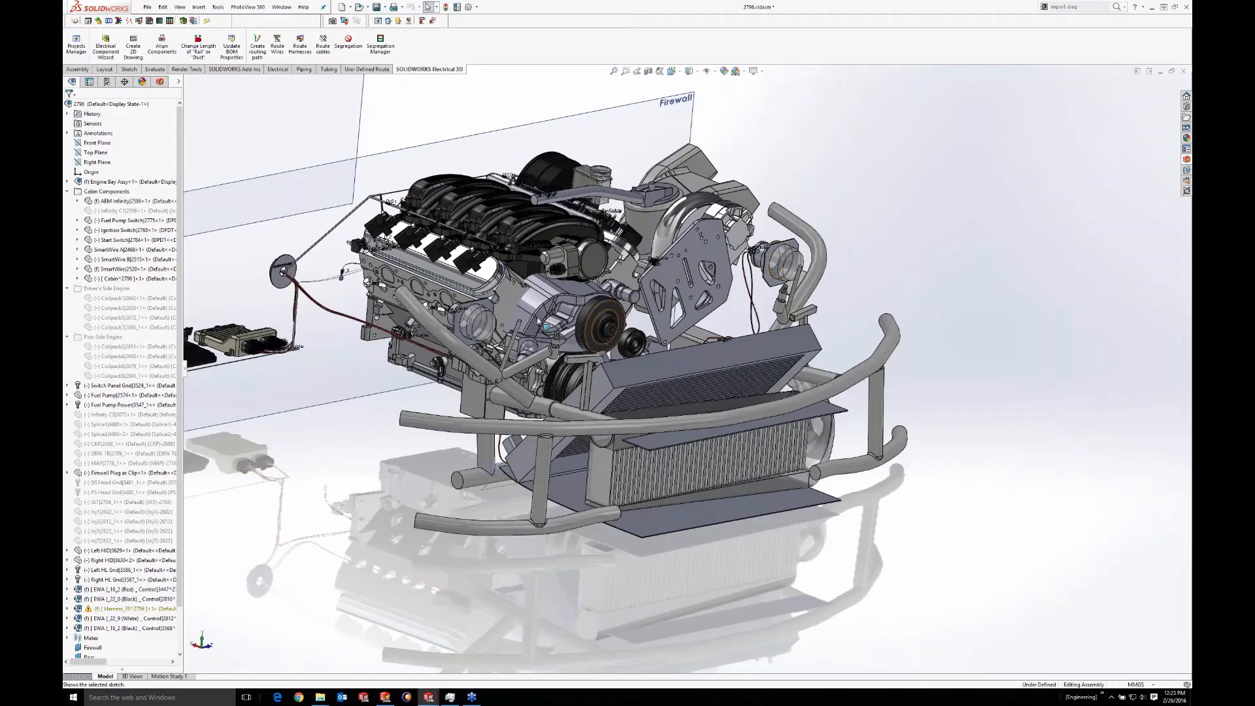
pyautogui.moveTo(441, 319); pyautogui.dragTo(494, 330, button='middle')
pyautogui.scroll(-6, 494, 314)
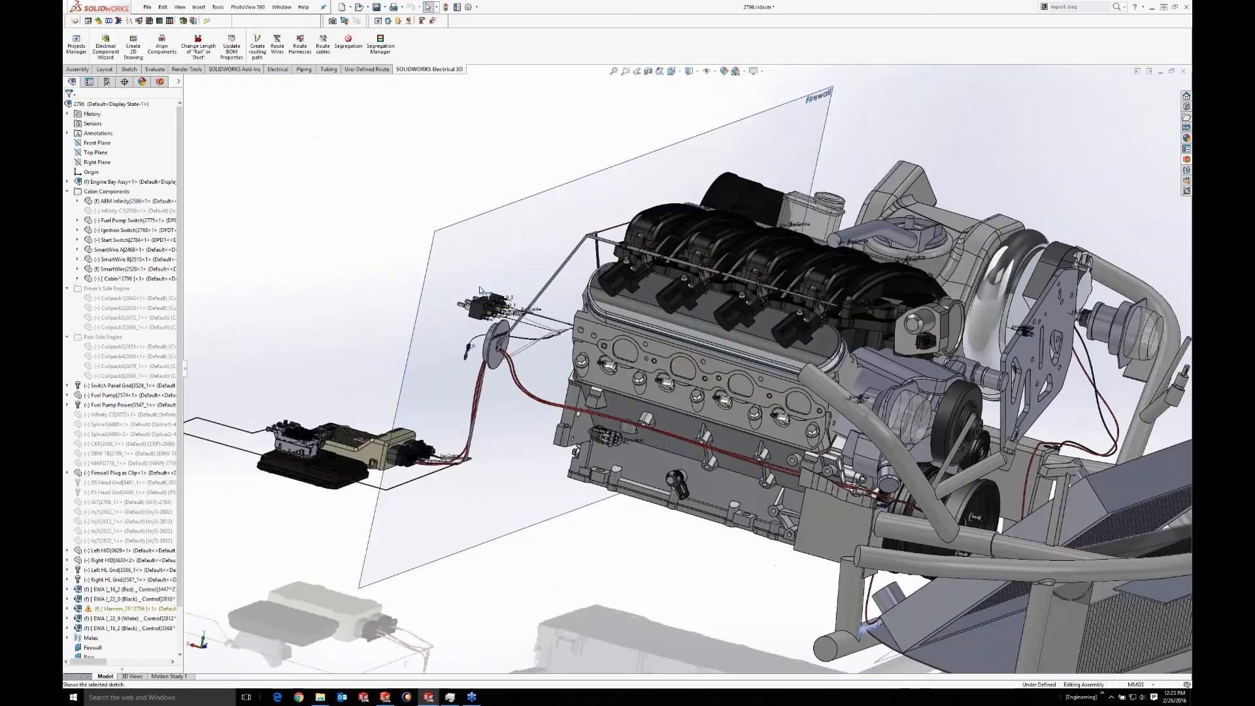
pyautogui.scroll(-3, 544, 328)
pyautogui.click(706, 71)
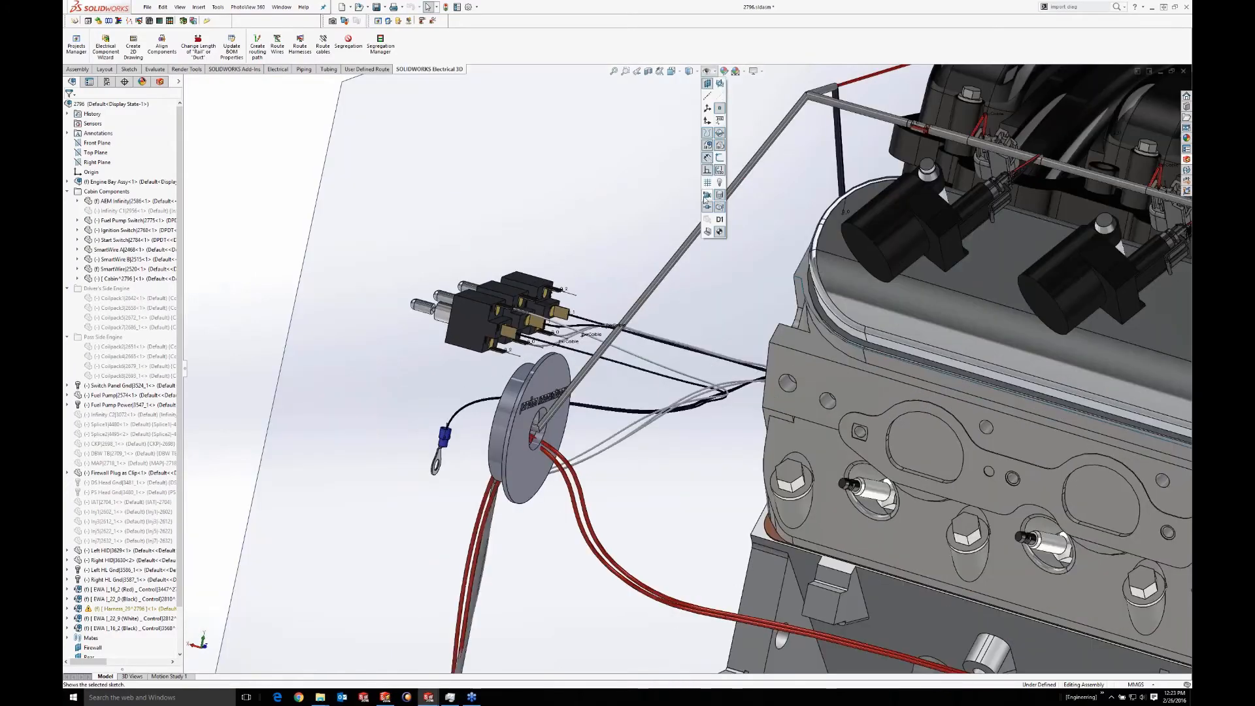
pyautogui.click(707, 207)
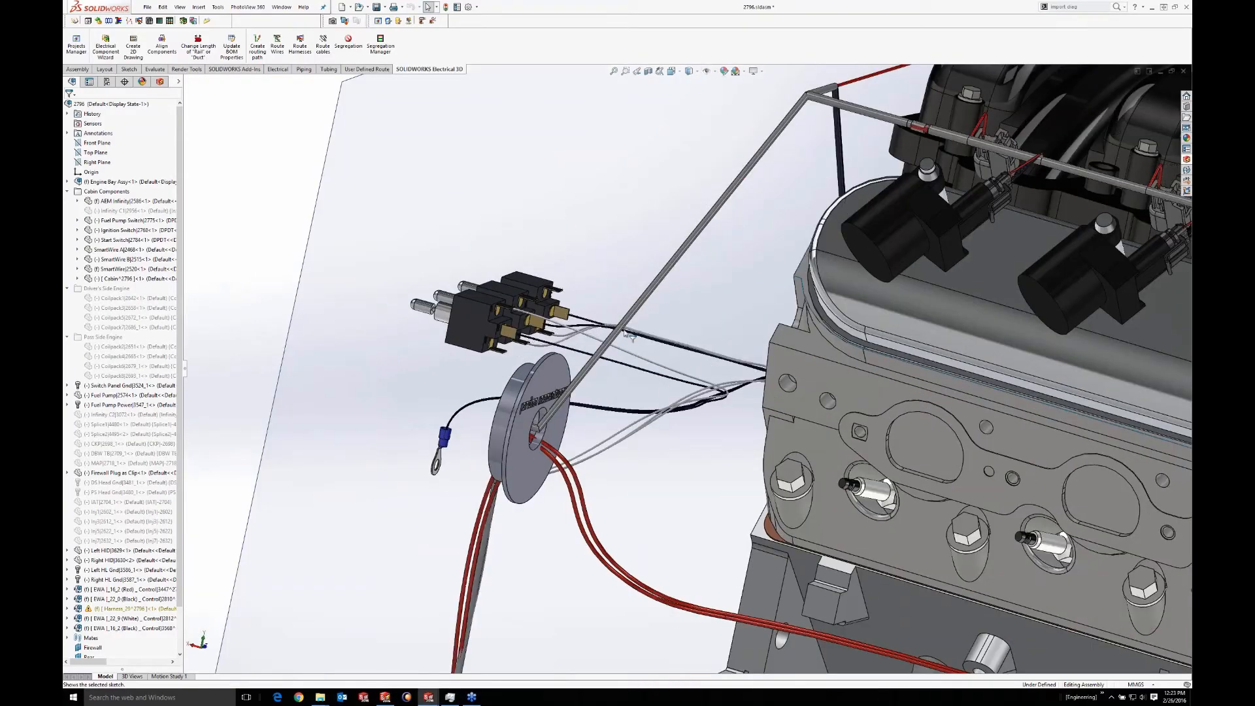
# Follow the routed wires from the Rear plane and control units past the engine to the headlight connector
pyautogui.scroll(8, 673, 370)
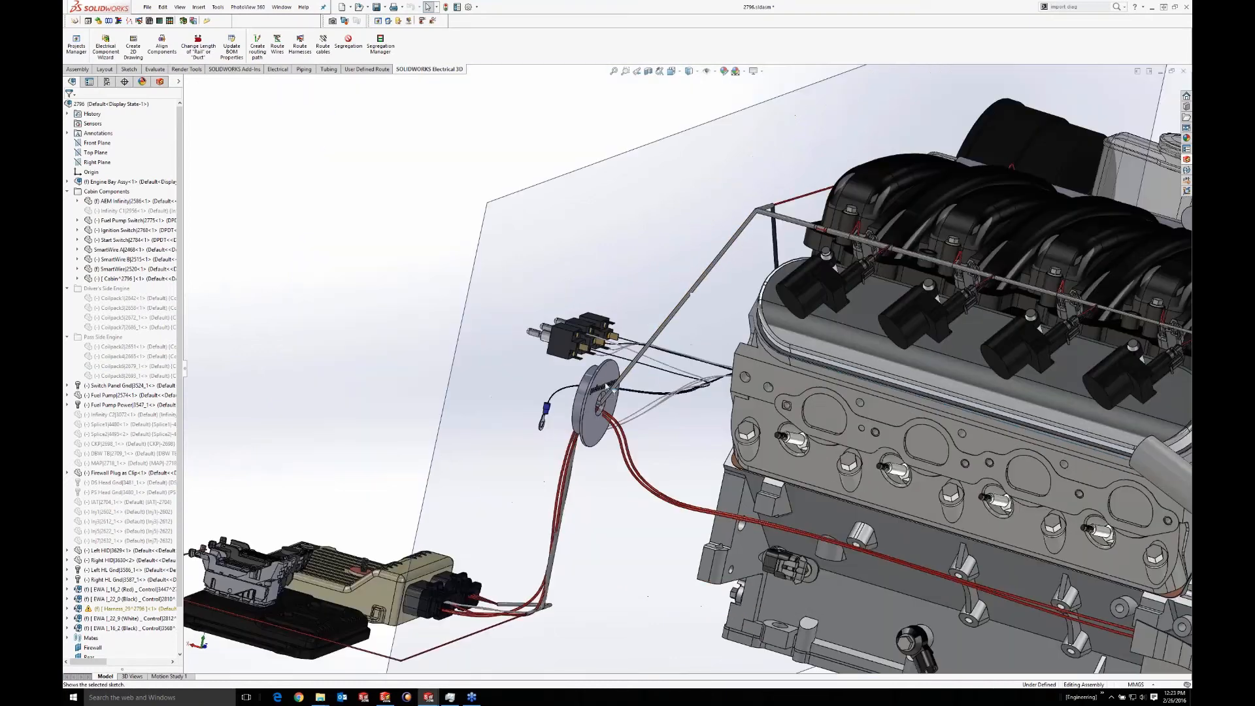
pyautogui.scroll(2, 688, 366)
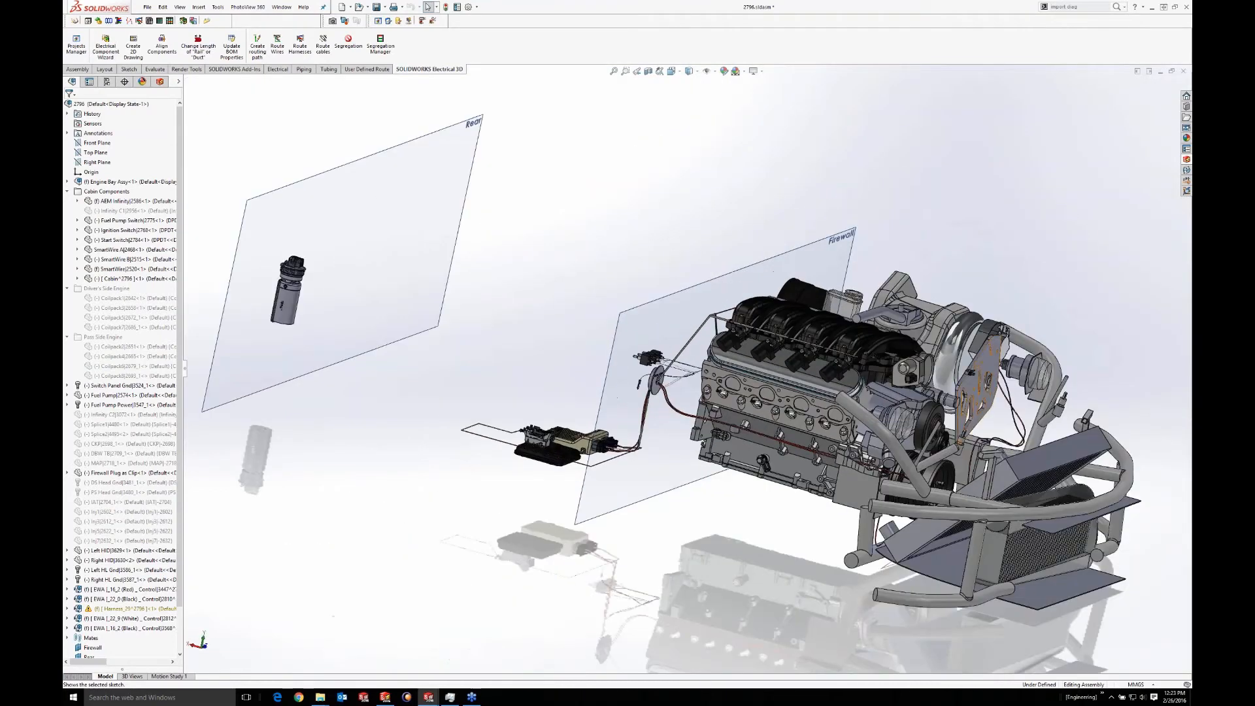
pyautogui.moveTo(687, 367); pyautogui.dragTo(837, 333, button='middle')
pyautogui.scroll(-8, 937, 403)
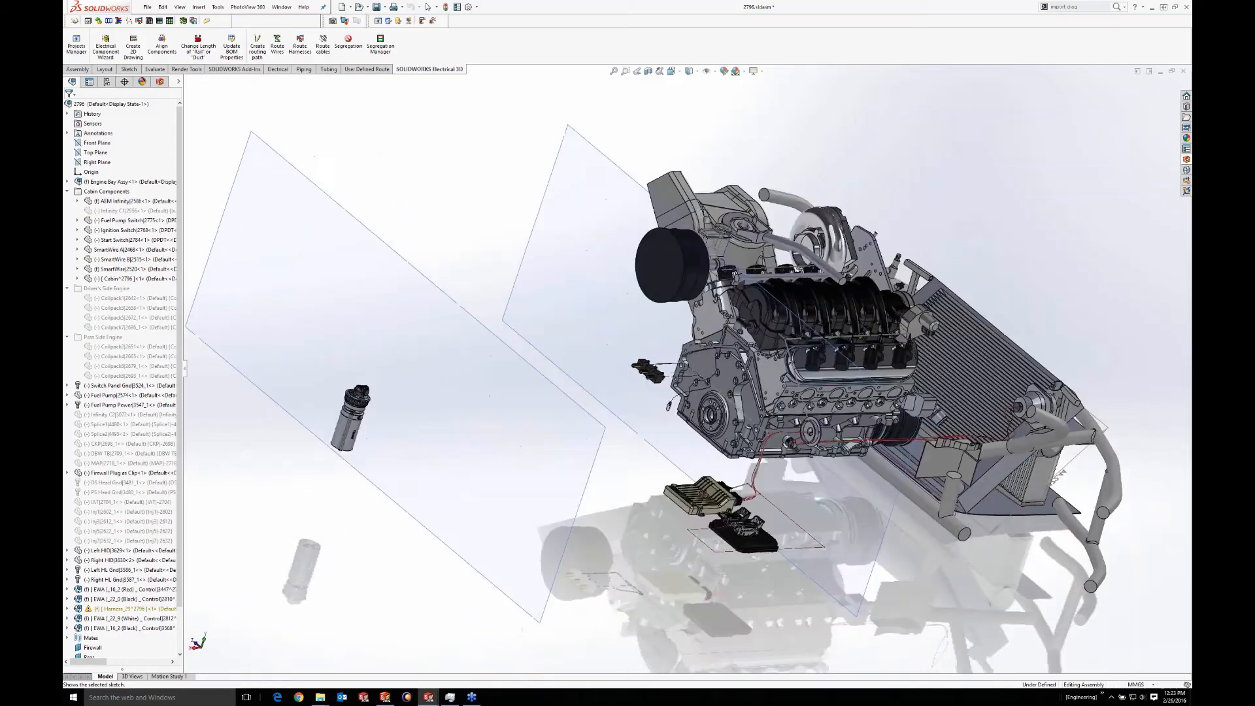
pyautogui.scroll(-4, 935, 400)
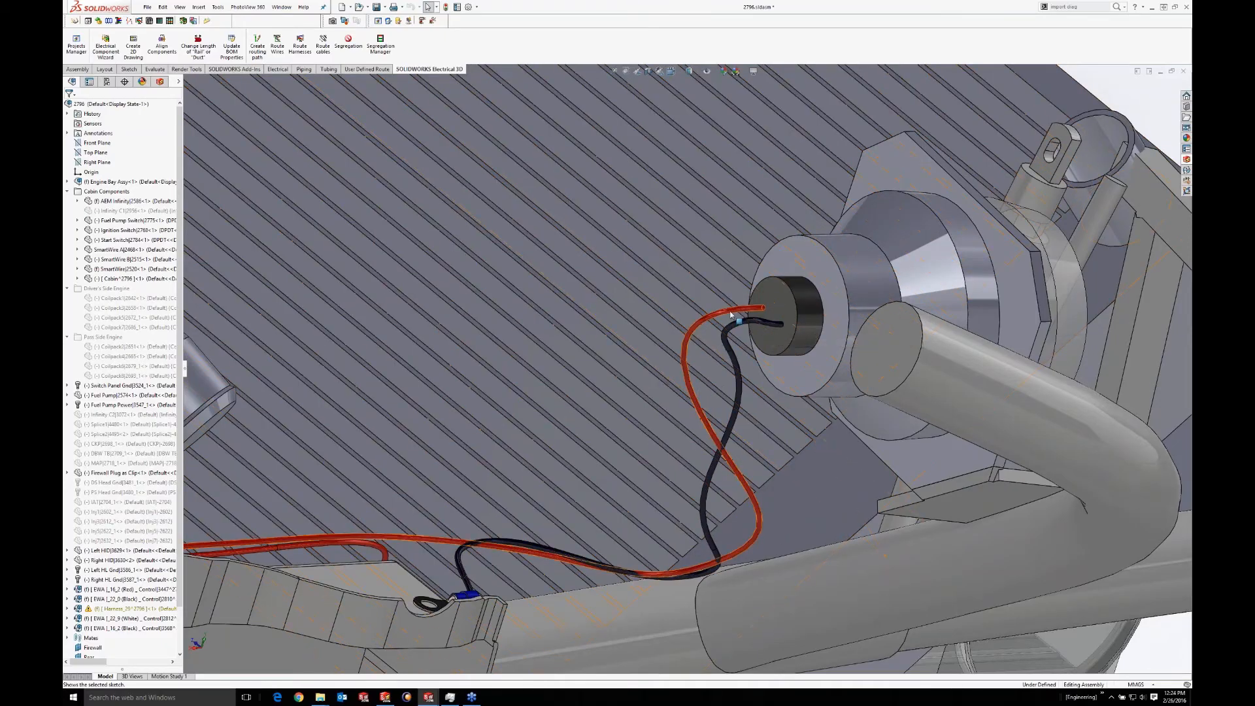
# Select the headlight connector and expand Right HID and Right HL Gnd in the Automotive Harnessing component tree to locate their 3D parts
pyautogui.click(734, 310)
pyautogui.scroll(1, 646, 547)
pyautogui.scroll(3, 646, 547)
pyautogui.click(877, 157)
pyautogui.click(742, 353)
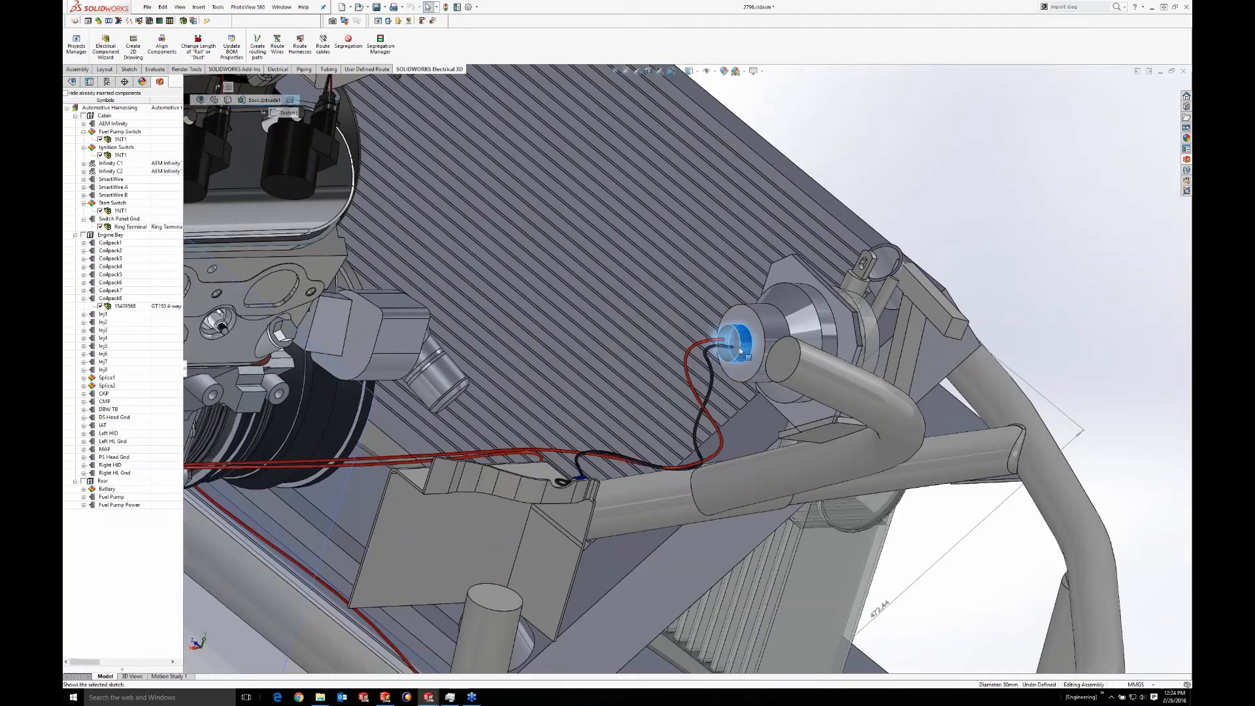
pyautogui.click(84, 465)
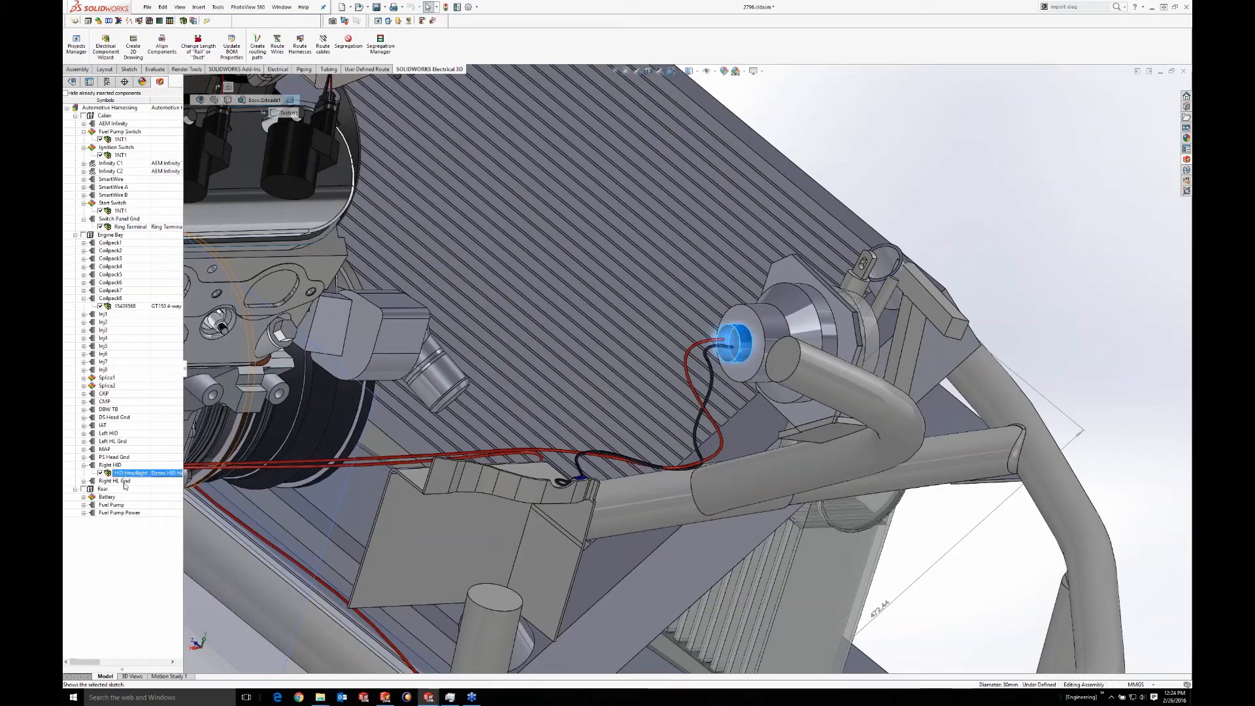
pyautogui.click(115, 482)
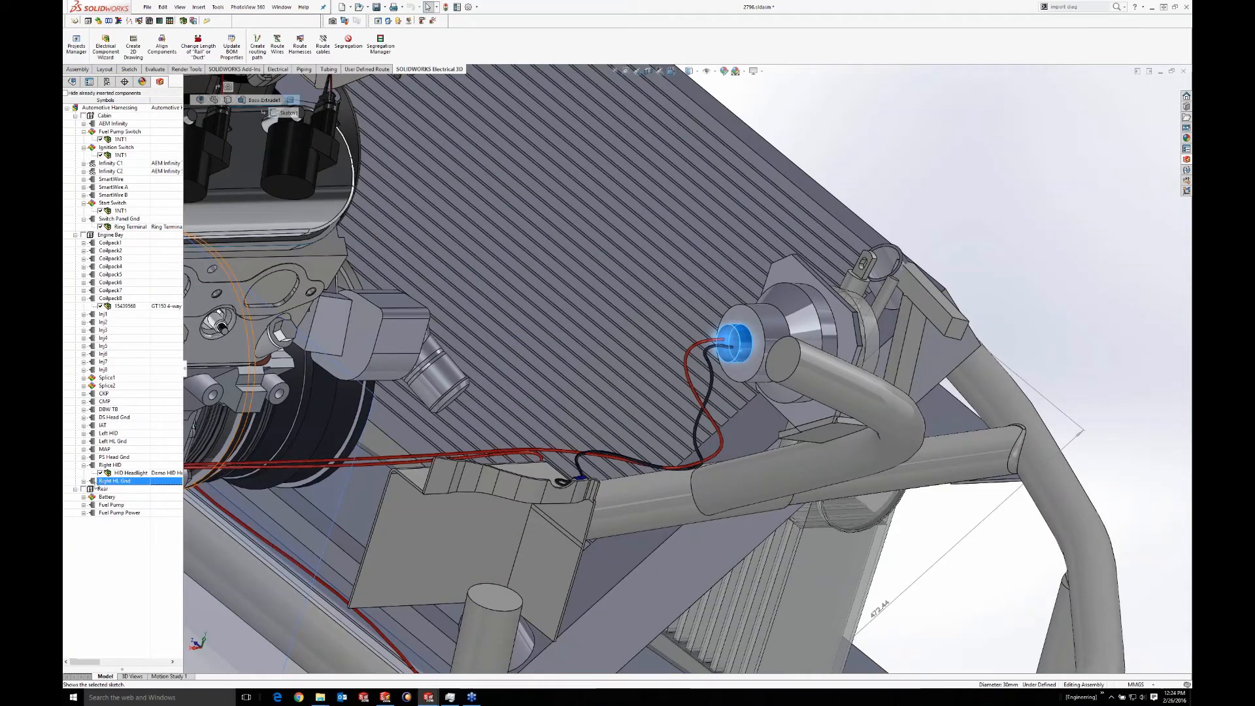
pyautogui.click(84, 481)
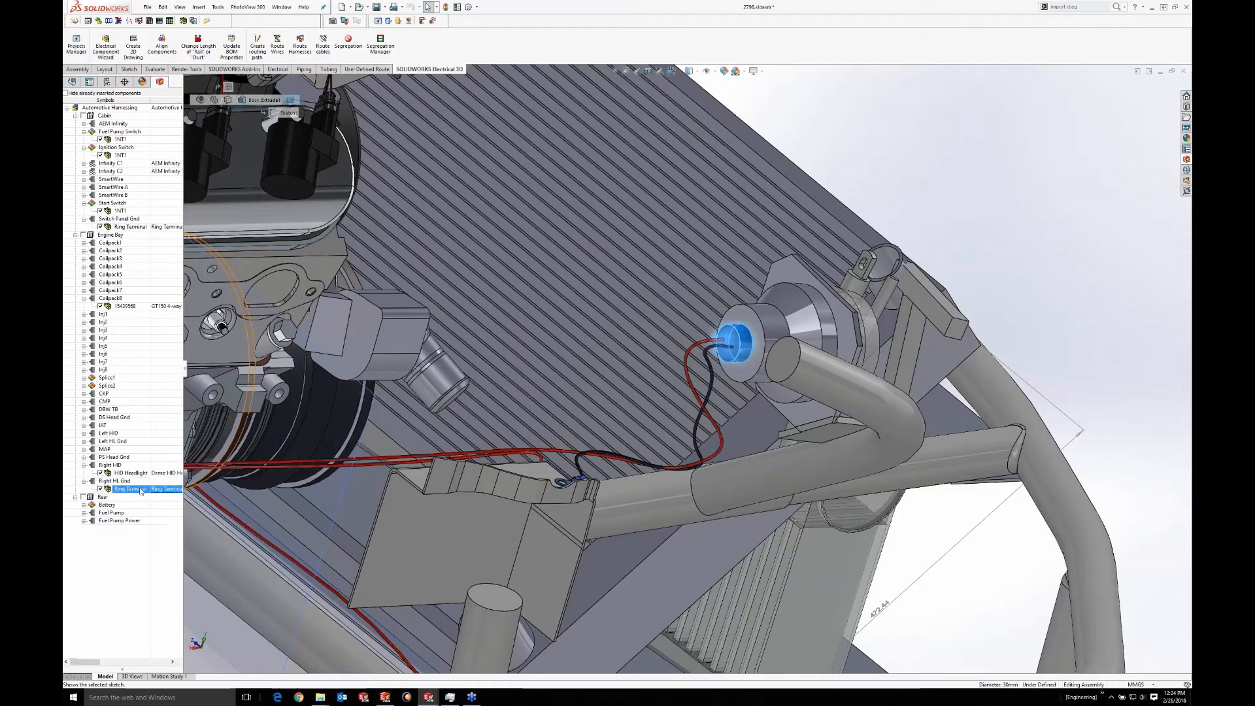
# Trace the red and black headlight wires from the right ring terminal across the engine bay to the opposite headlight and back
pyautogui.scroll(4, 557, 481)
pyautogui.middleClick(557, 481)
pyautogui.moveTo(557, 480); pyautogui.dragTo(569, 621, button='middle')
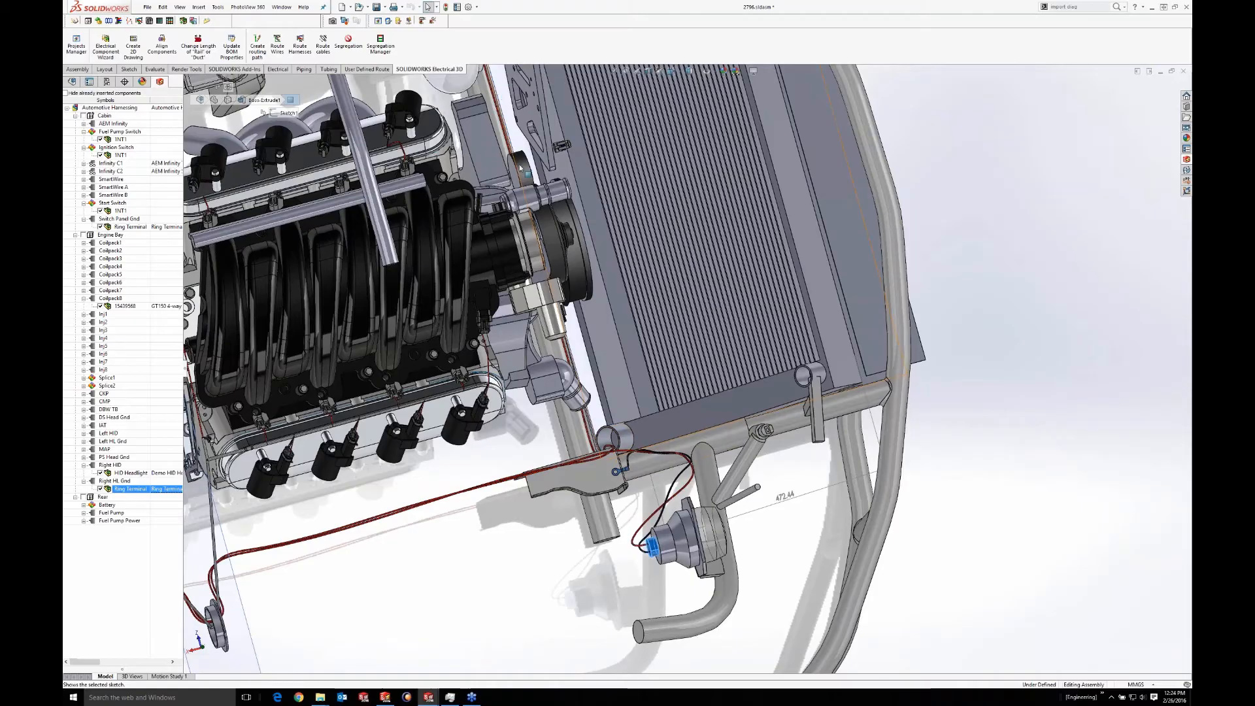
pyautogui.scroll(3, 536, 212)
pyautogui.scroll(-3, 544, 212)
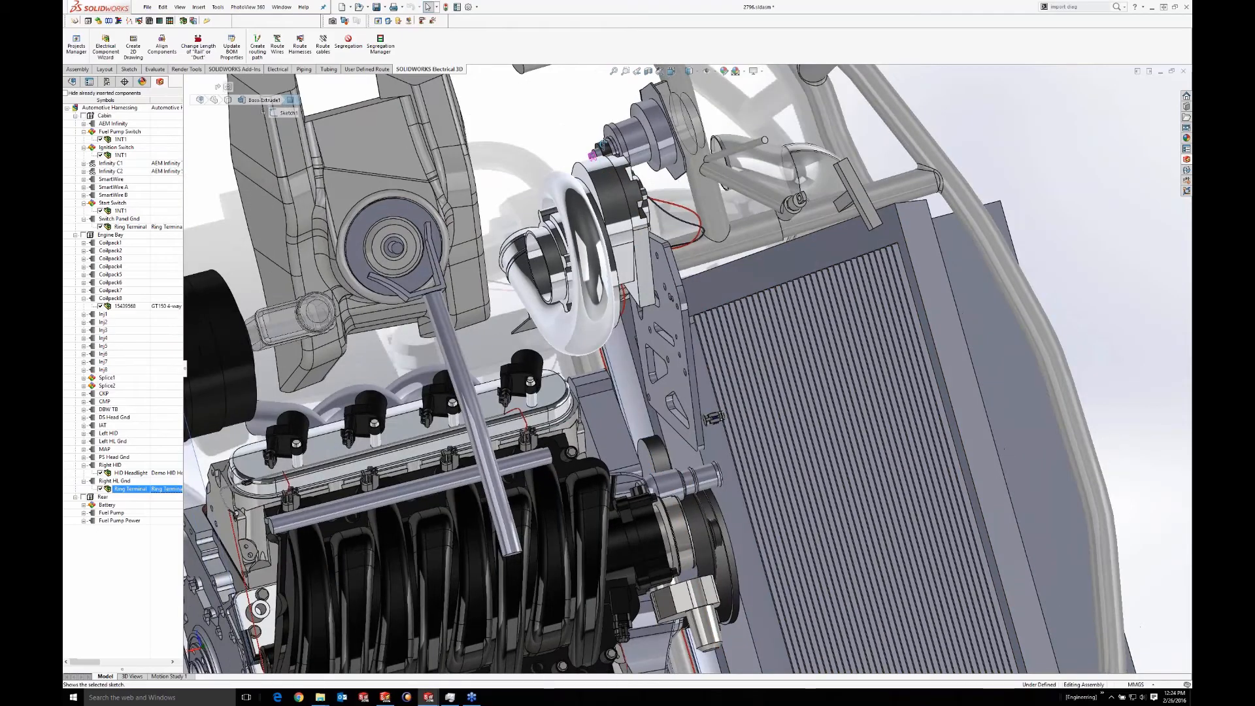
pyautogui.moveTo(603, 144); pyautogui.dragTo(549, 88, button='middle')
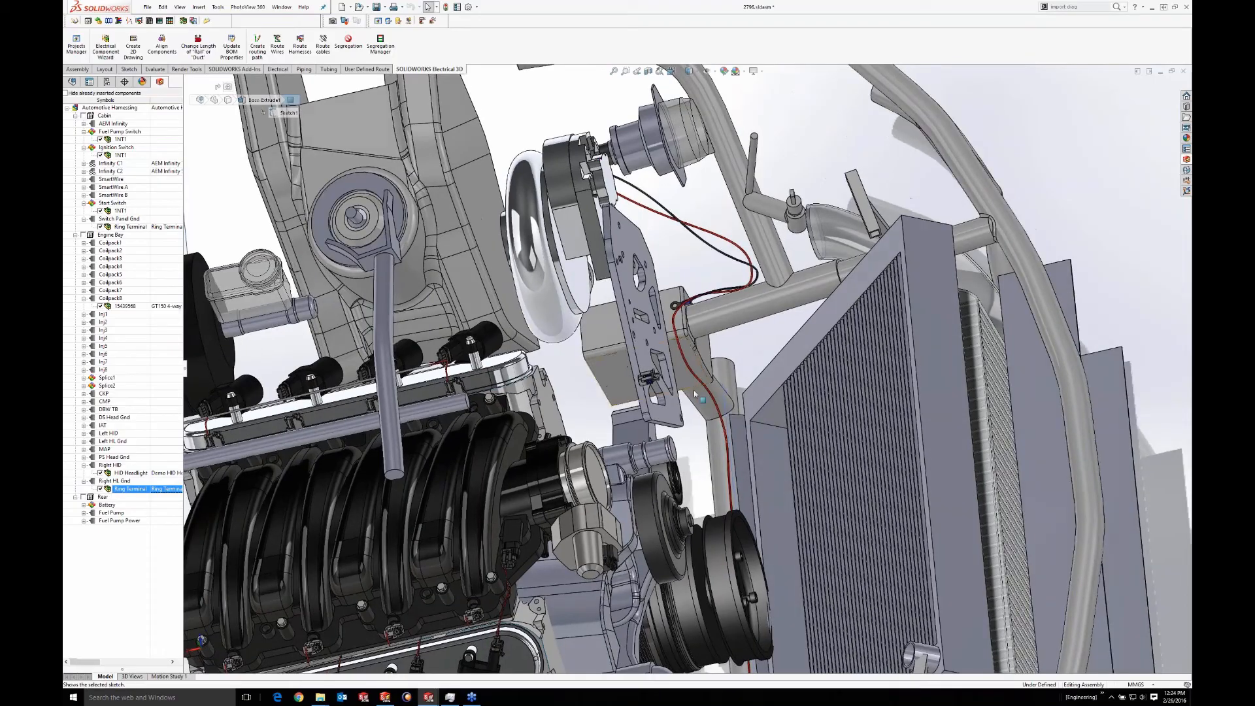
pyautogui.scroll(5, 733, 504)
pyautogui.scroll(-3, 722, 601)
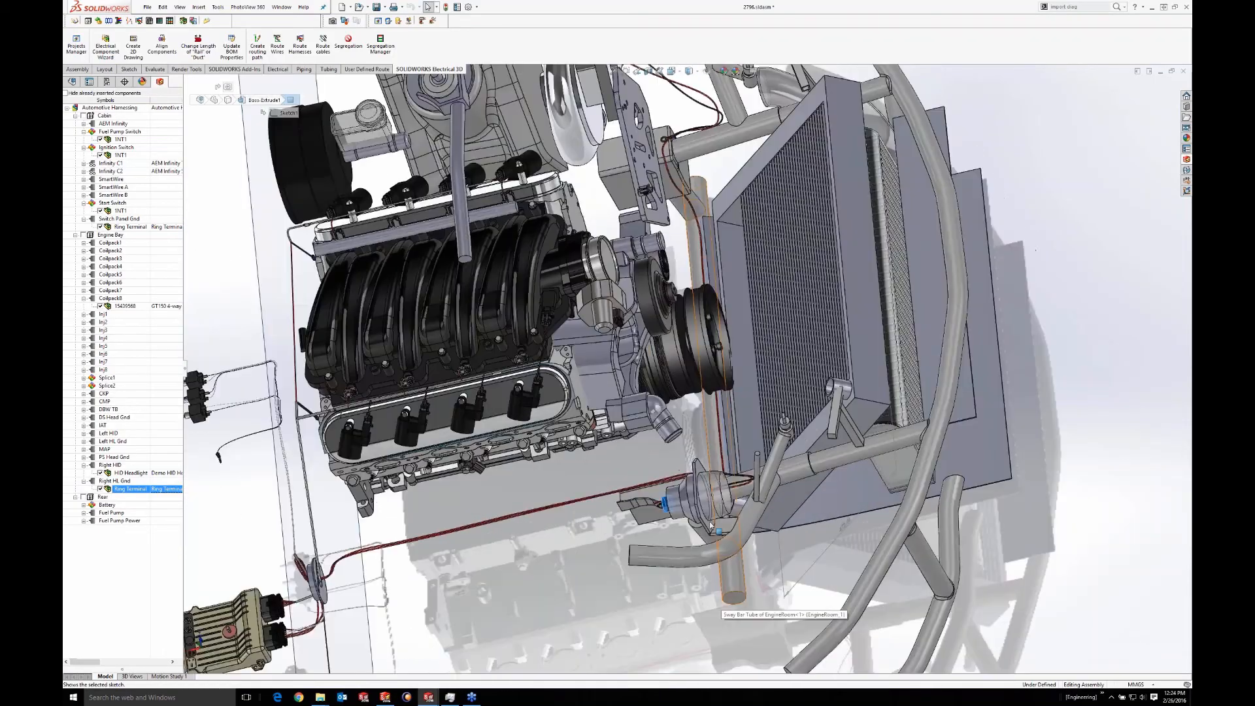
pyautogui.scroll(-2, 712, 525)
pyautogui.moveTo(711, 525); pyautogui.dragTo(756, 461, button='middle')
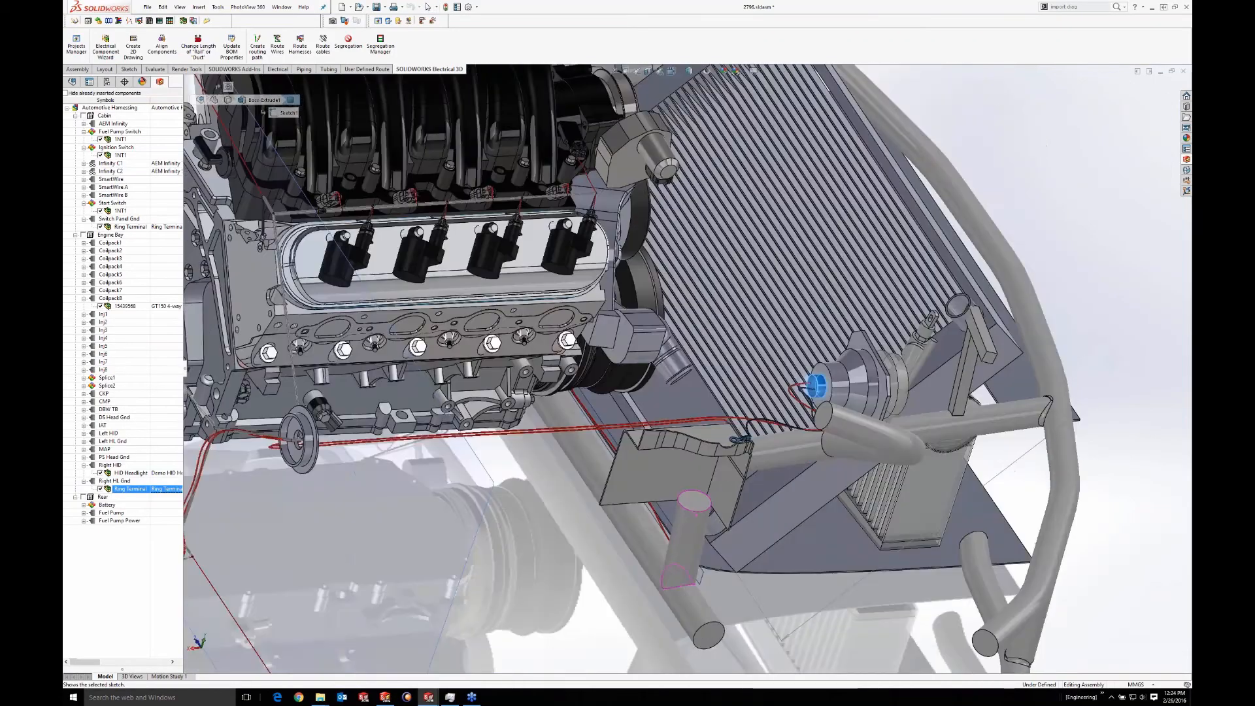
# Examine how the red 16_2 cables pass the center hole of the firewall plug
pyautogui.scroll(2, 756, 461)
pyautogui.moveTo(608, 468); pyautogui.dragTo(654, 425, button='middle')
pyautogui.scroll(-6, 657, 399)
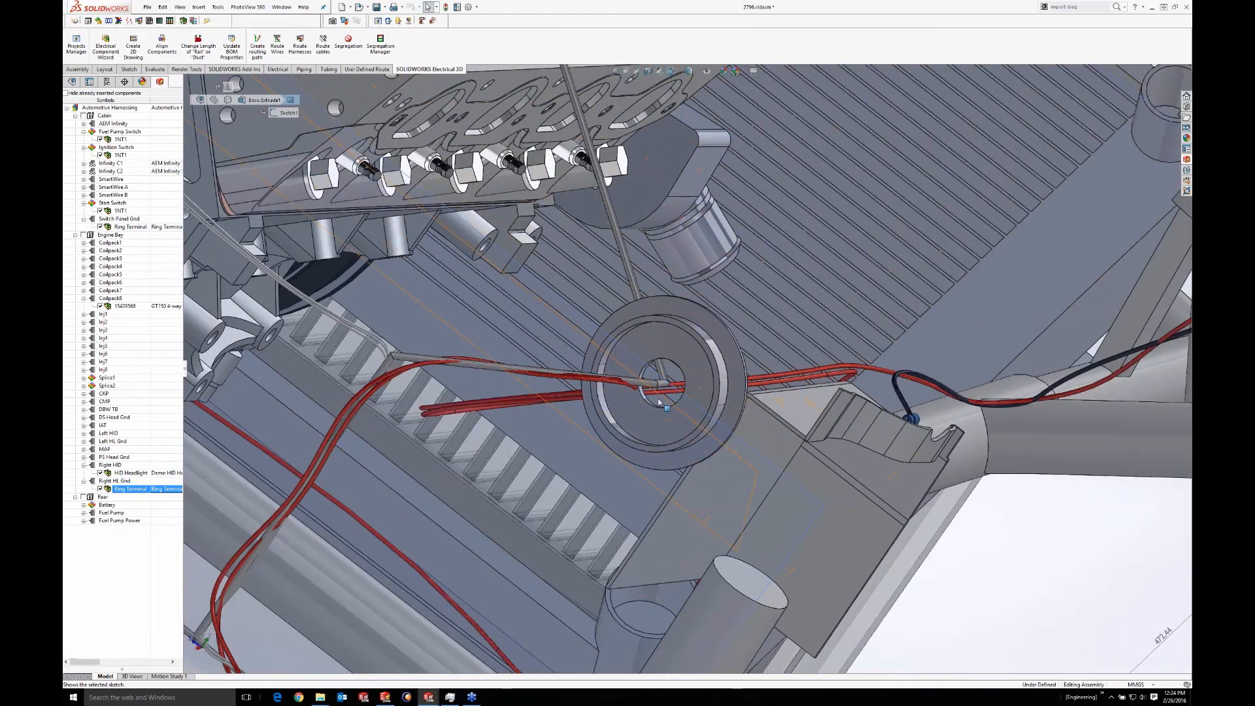
pyautogui.scroll(2, 659, 400)
pyautogui.moveTo(680, 407); pyautogui.dragTo(656, 382, button='middle')
pyautogui.scroll(-4, 656, 380)
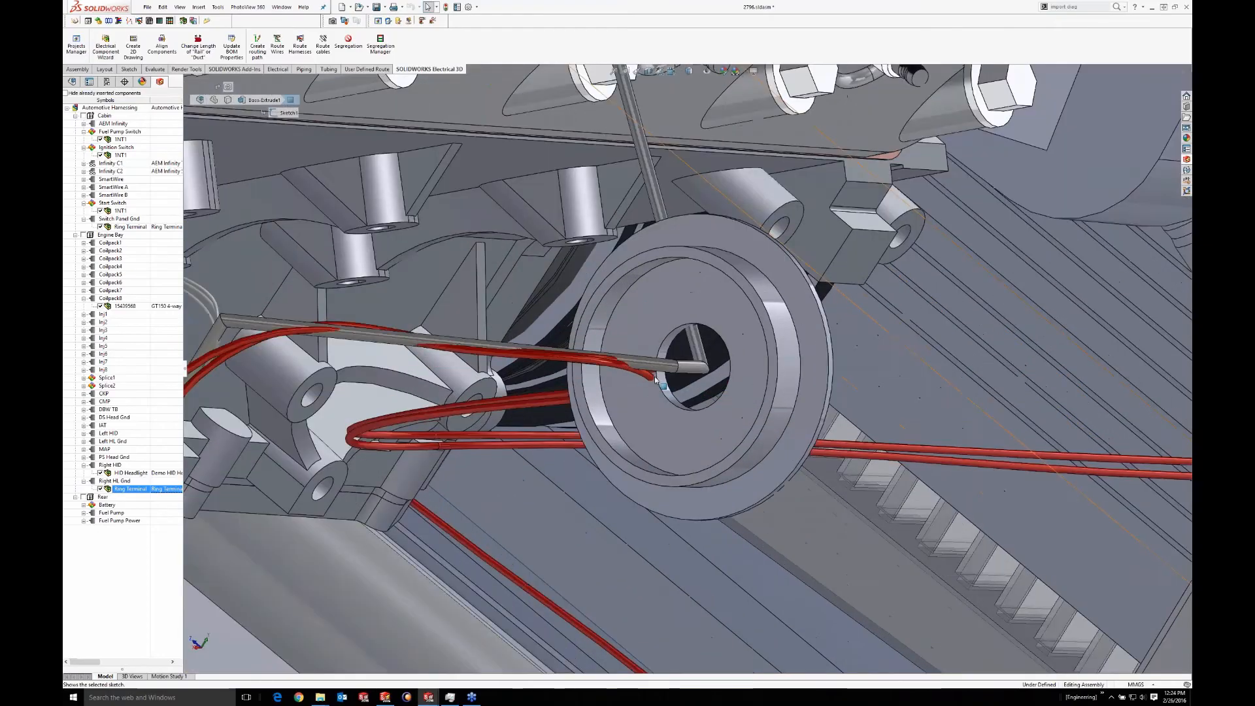
pyautogui.scroll(-2, 656, 379)
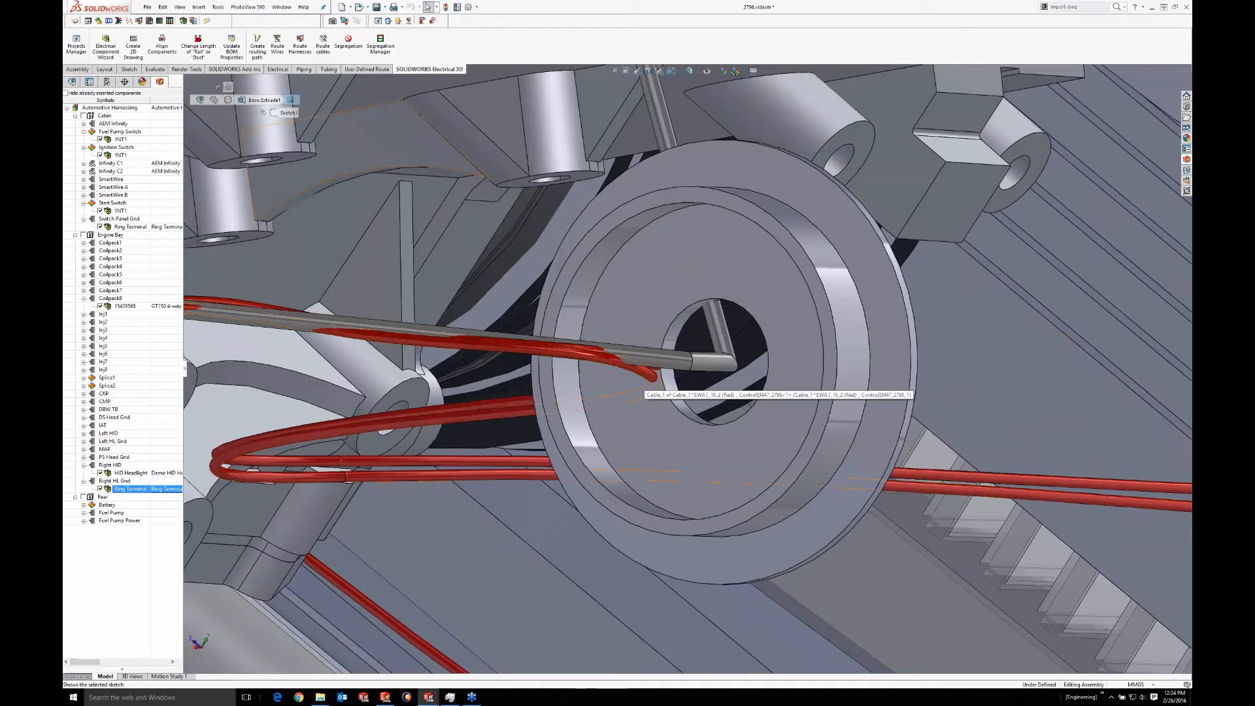
# Find the Clip Axis1 feature inside the Firewall Plug as Clip component and collapse the component again
pyautogui.click(72, 82)
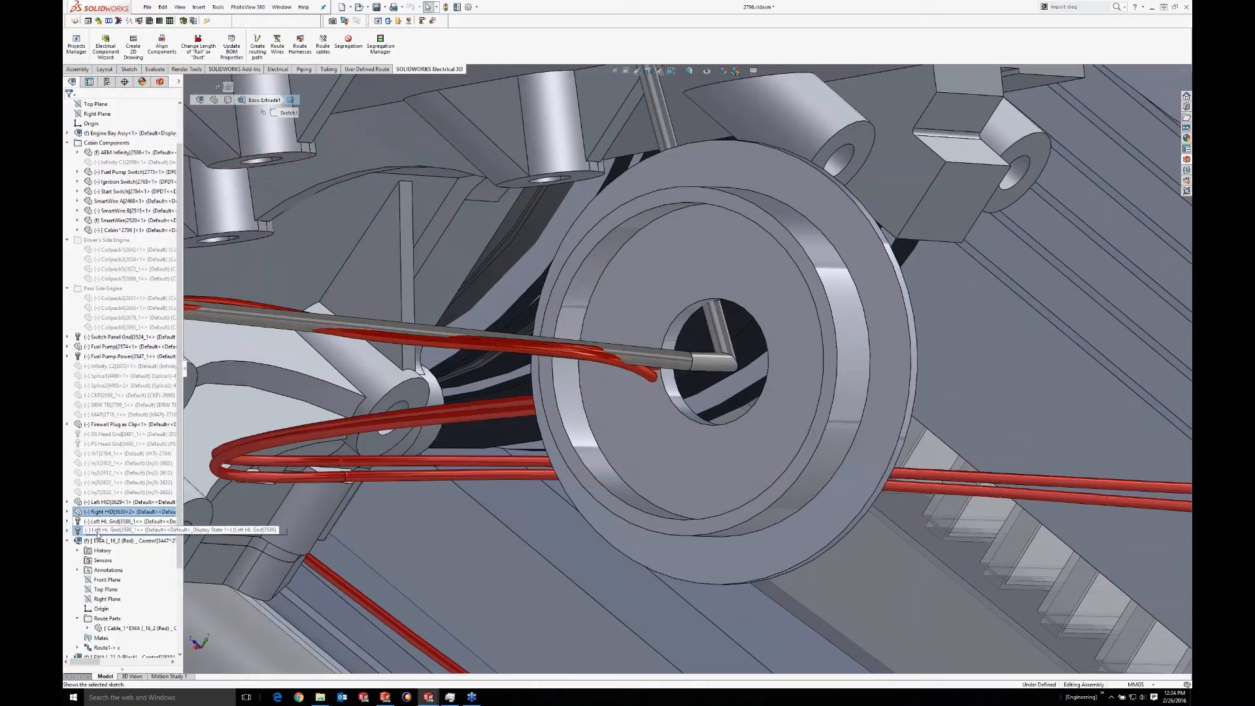
pyautogui.click(747, 461)
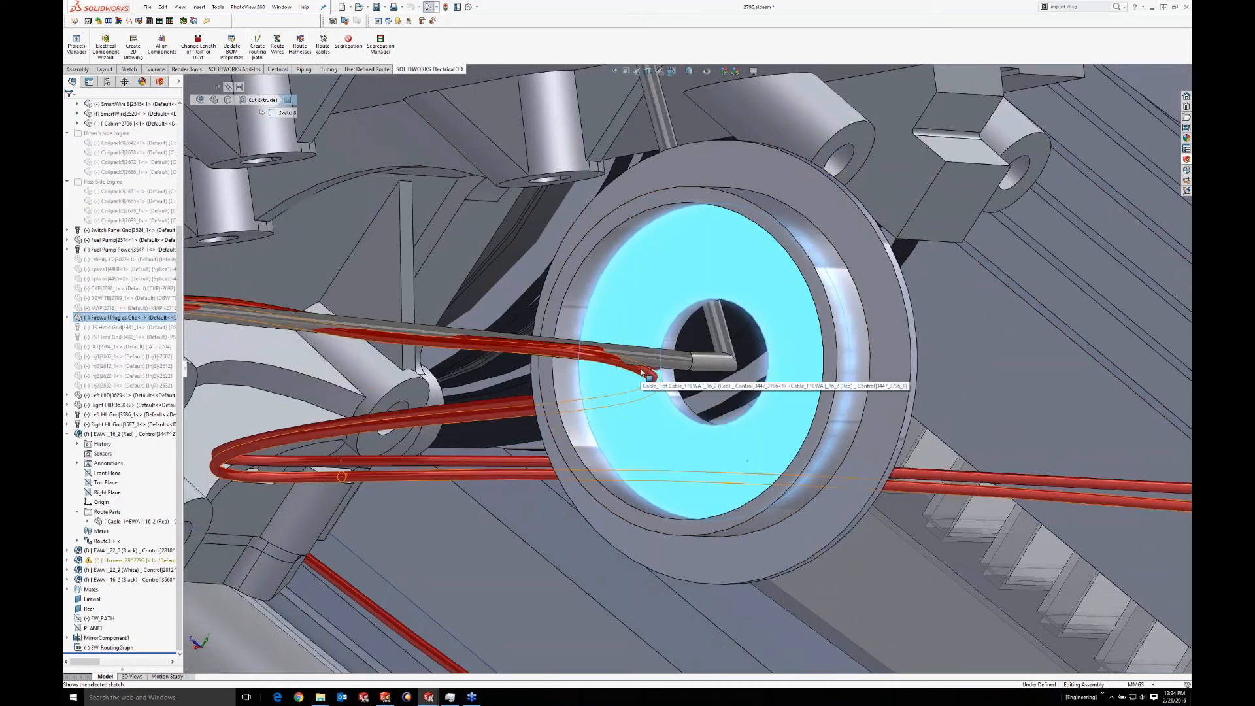
pyautogui.click(68, 317)
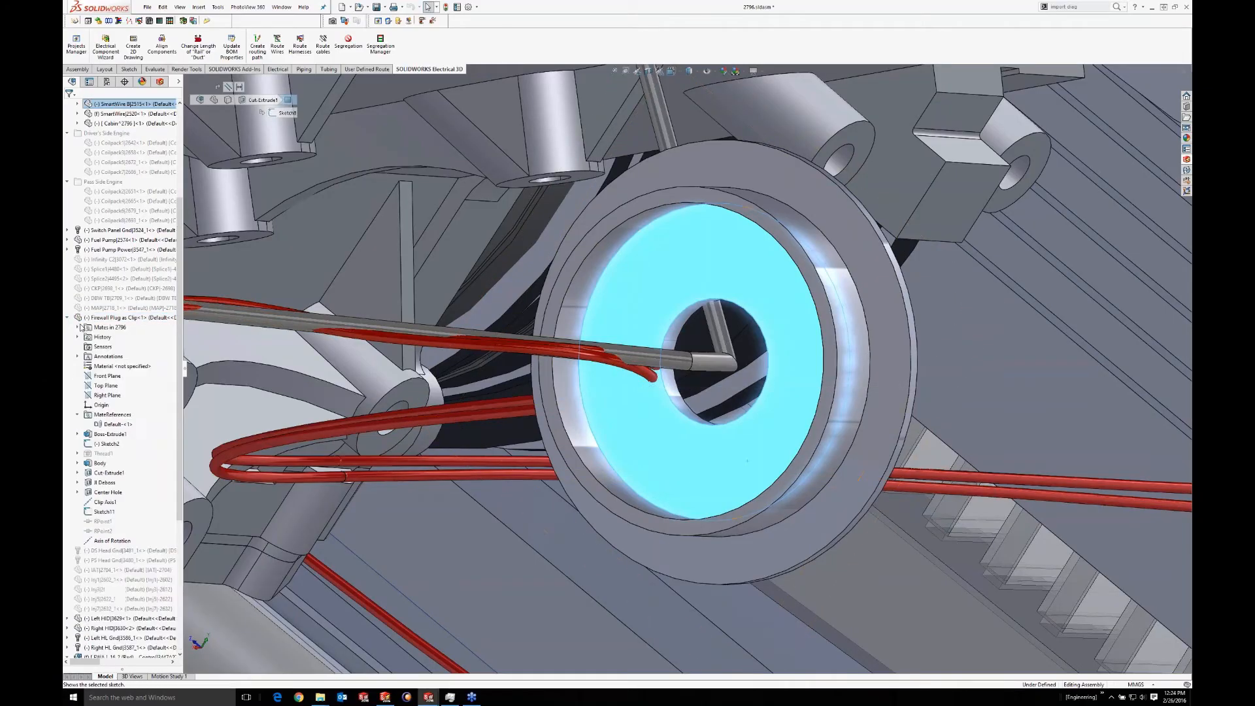
pyautogui.click(108, 502)
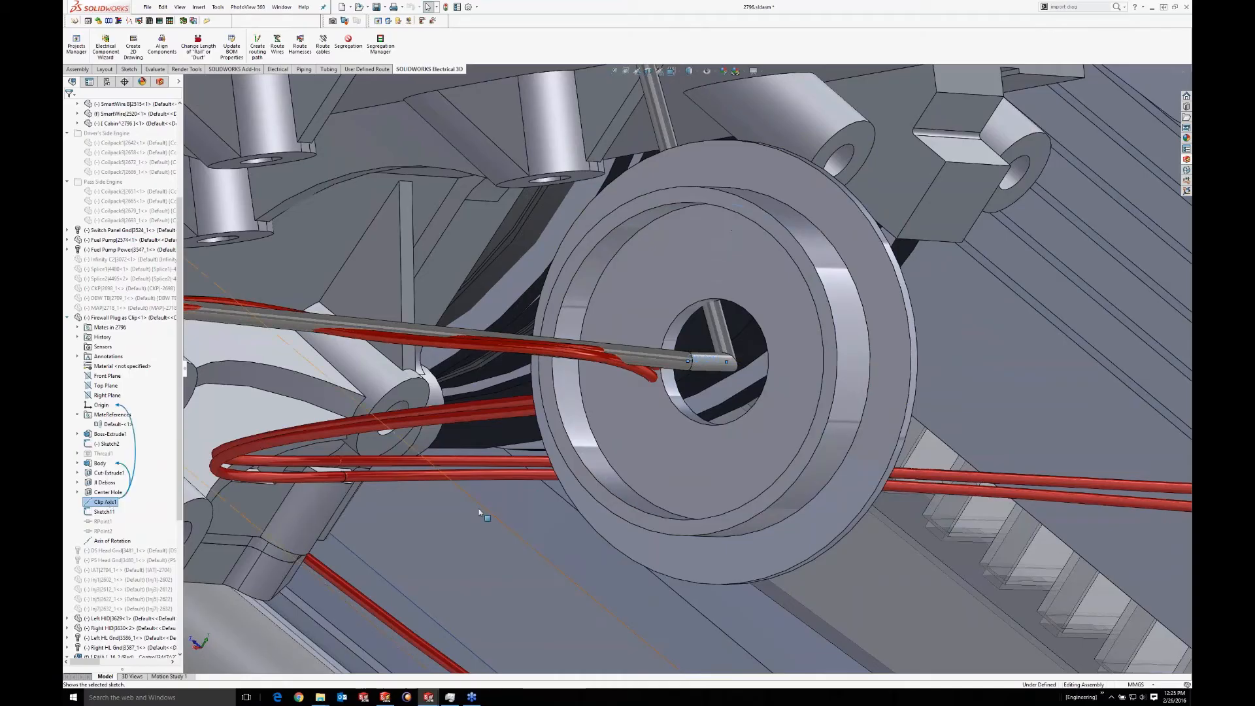
pyautogui.click(67, 317)
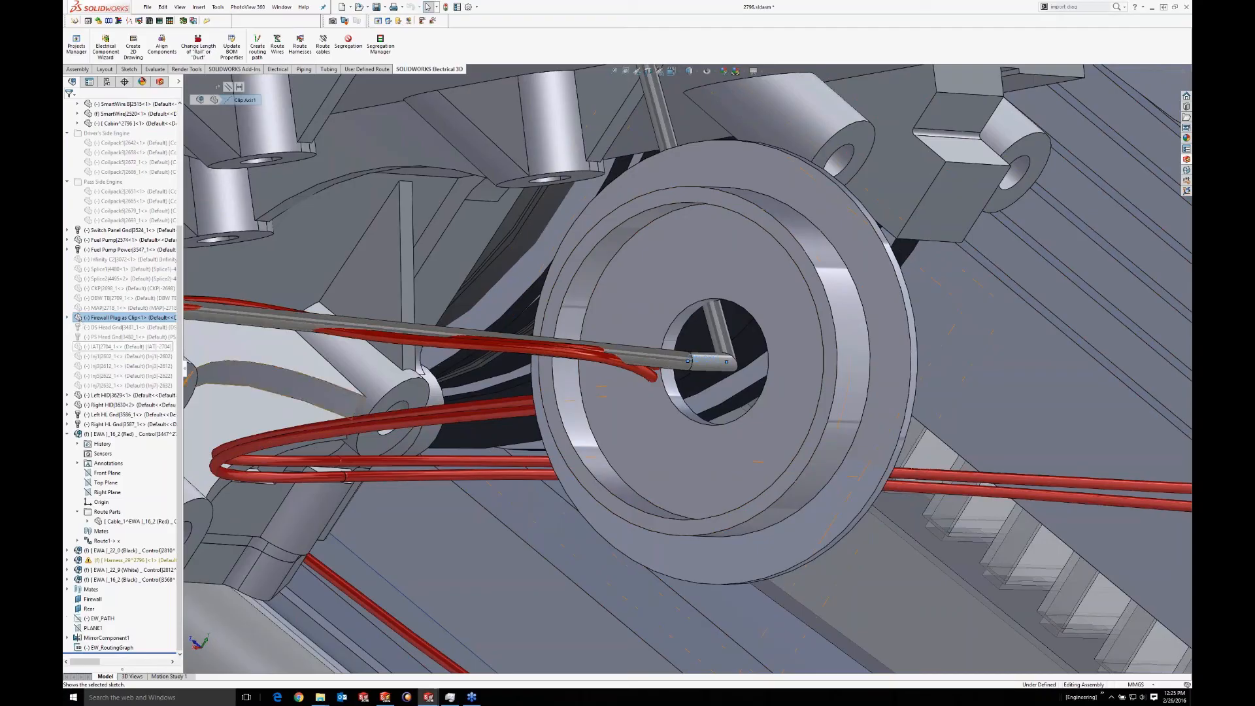
# Open the route of the 16_2 (Red) control cable assembly for editing from its Cable_1 part
pyautogui.click(623, 361)
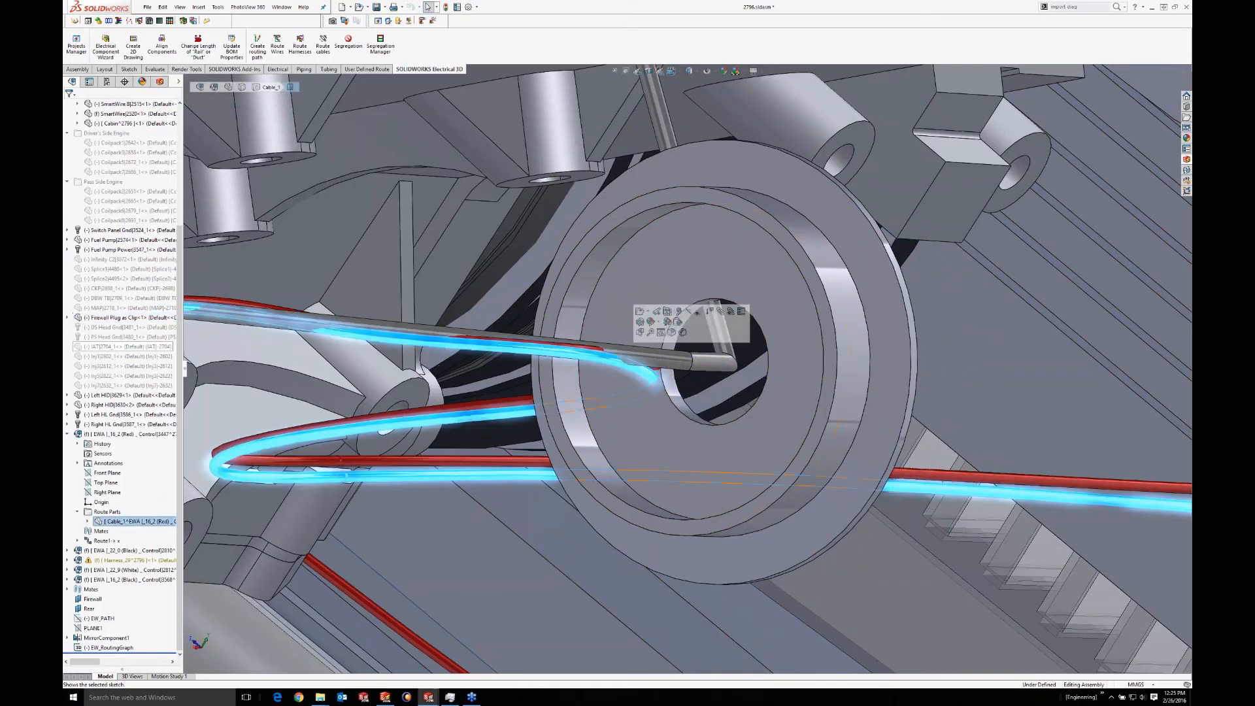
pyautogui.rightClick(618, 360)
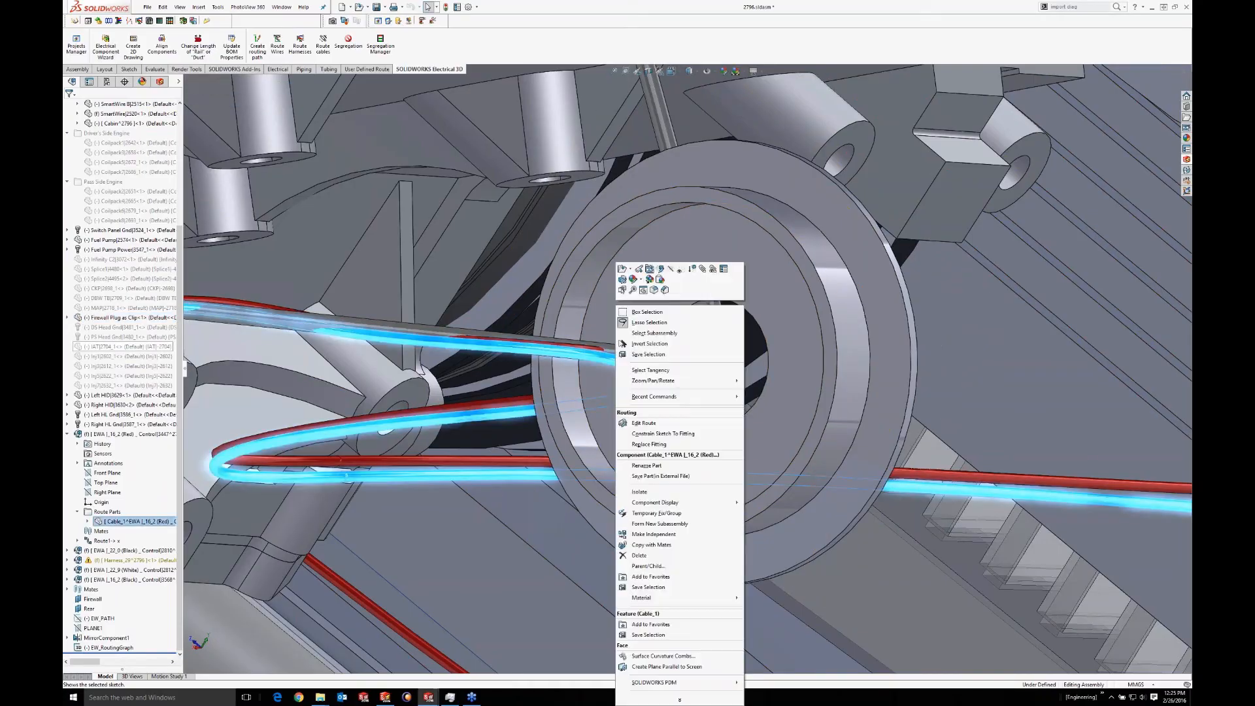
pyautogui.click(644, 423)
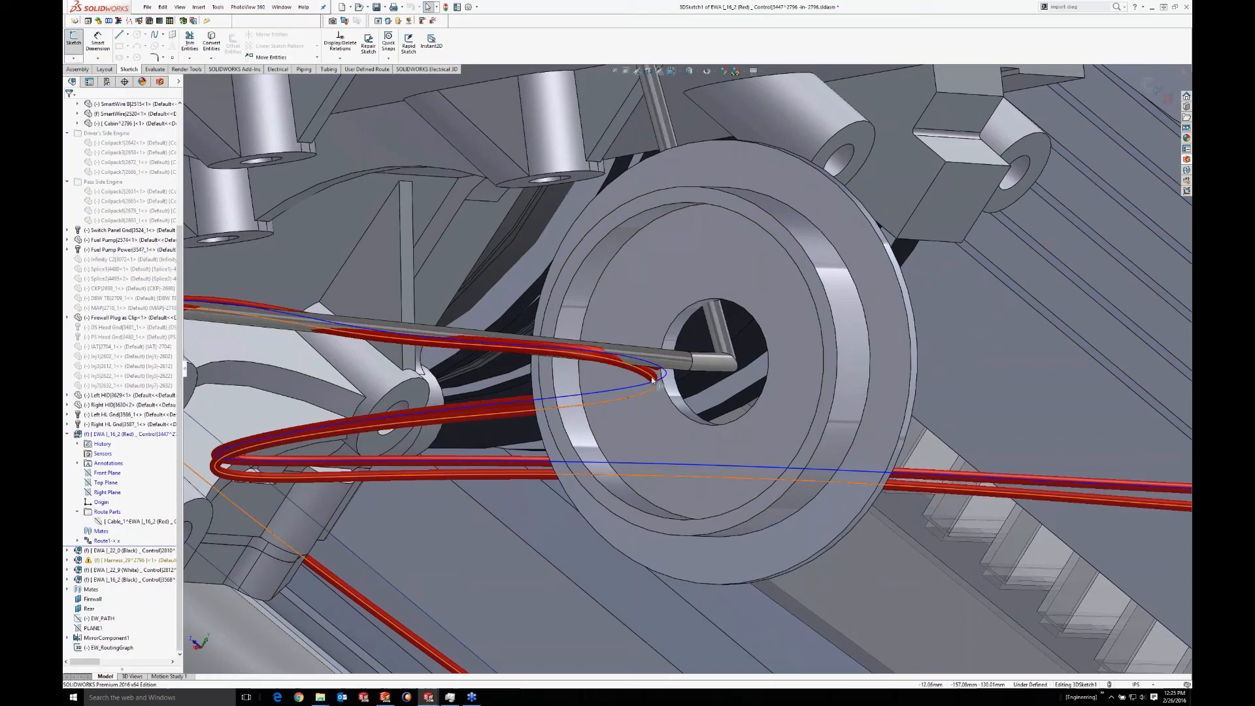
# Use Route Through Clip to guide the lower red cable's spline through the firewall plug's clip axis
pyautogui.click(280, 69)
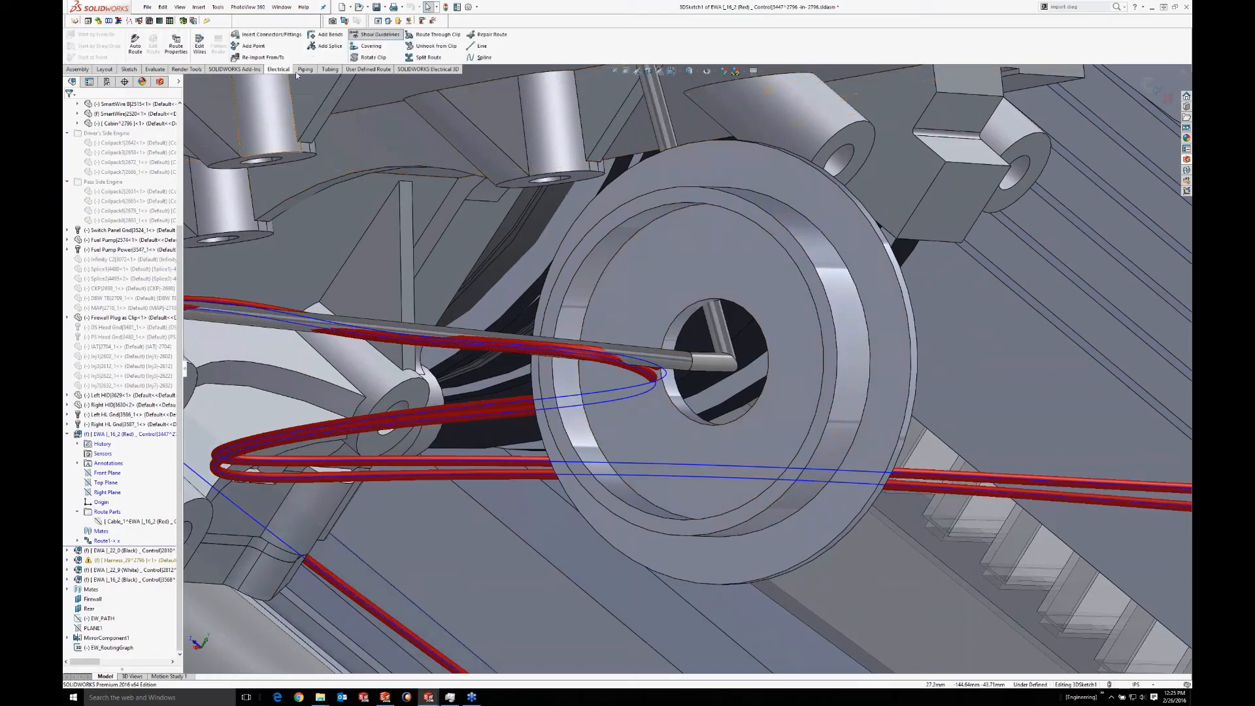
pyautogui.click(437, 34)
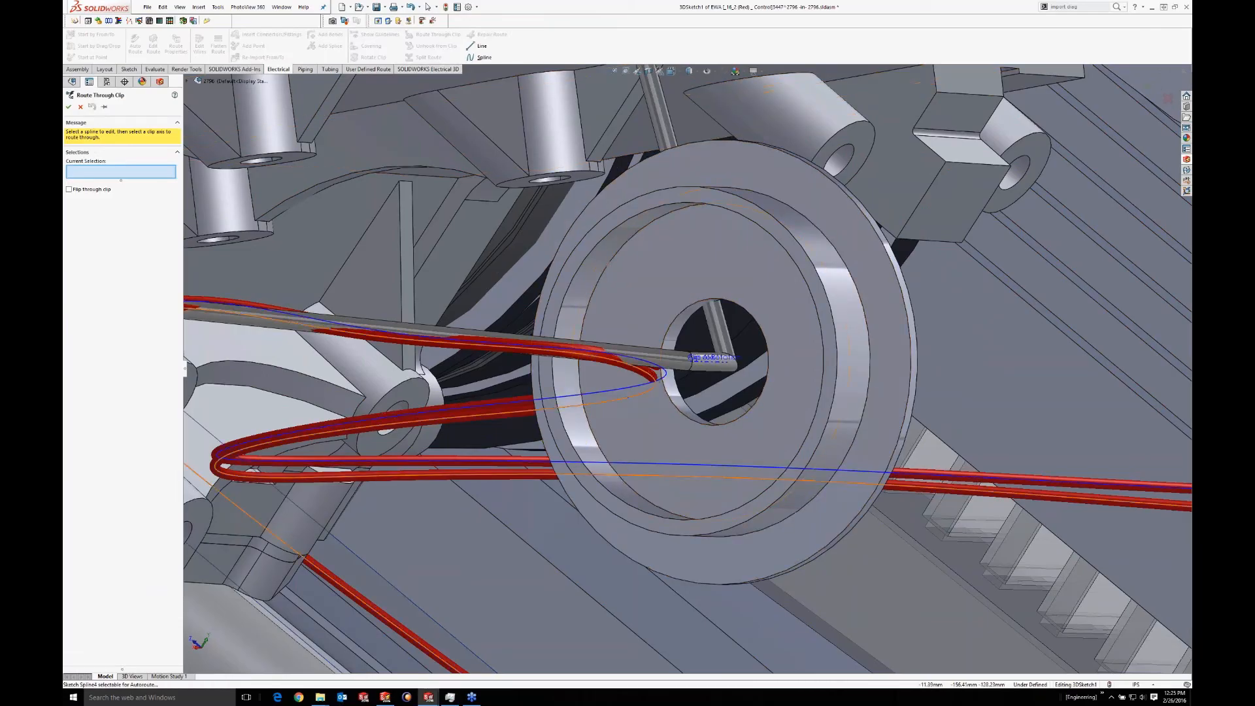
pyautogui.click(630, 397)
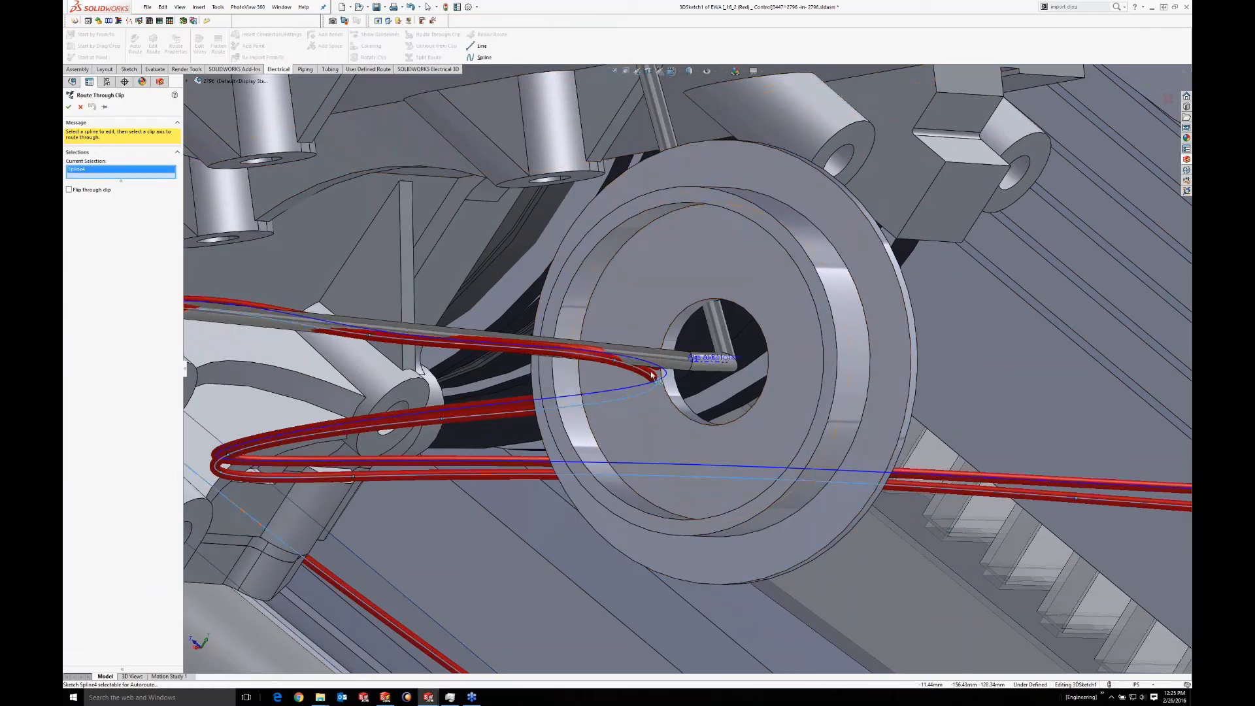
pyautogui.click(711, 364)
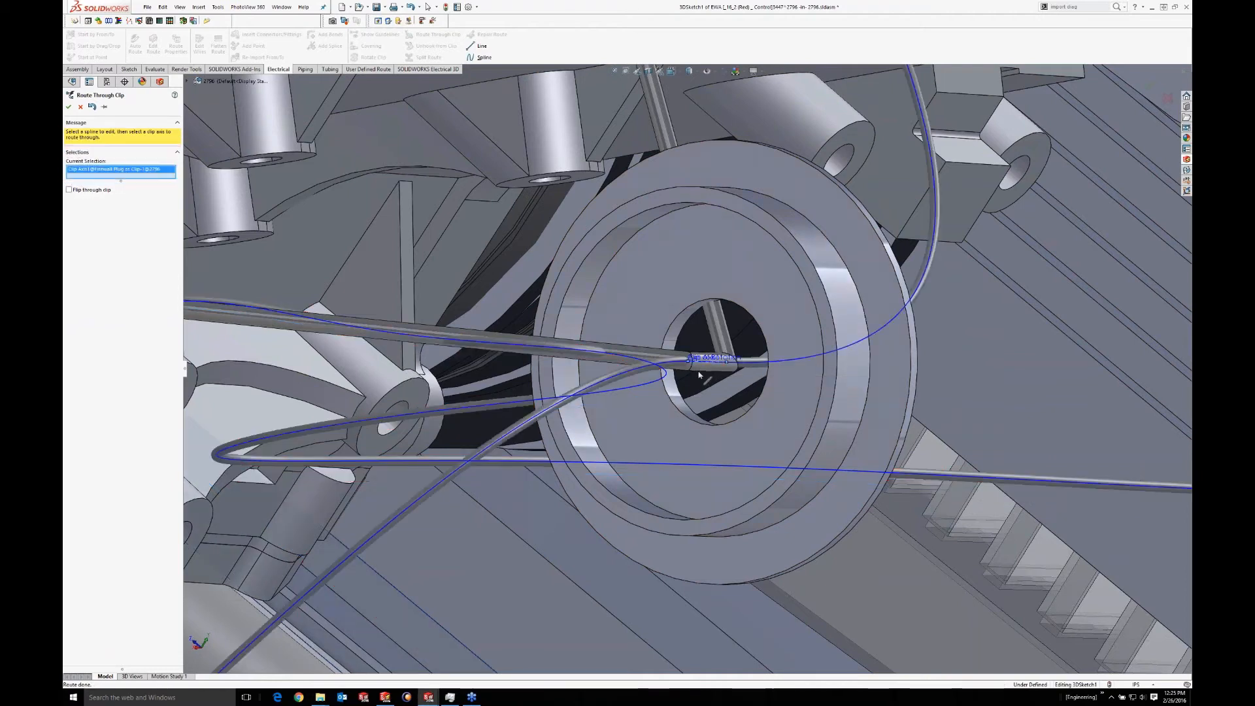
# Use Route Through Clip to guide the looping red cable spline through the firewall plug's clip axis
pyautogui.click(68, 107)
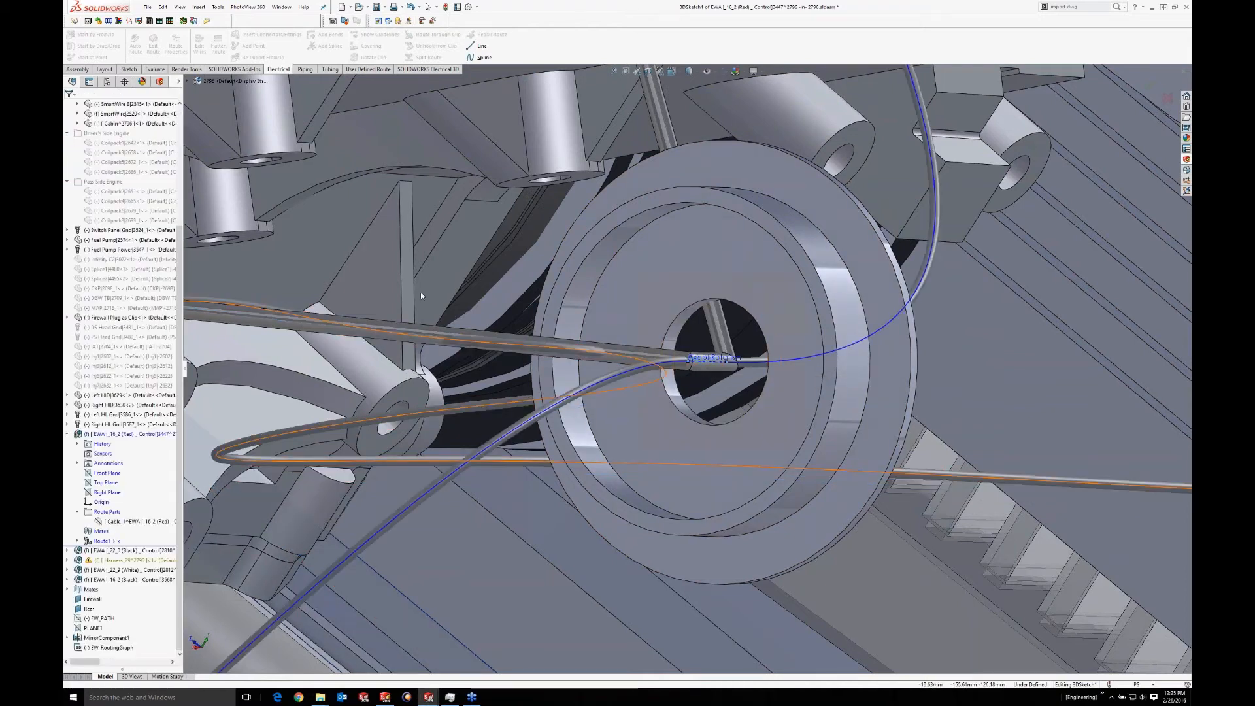
pyautogui.click(632, 388)
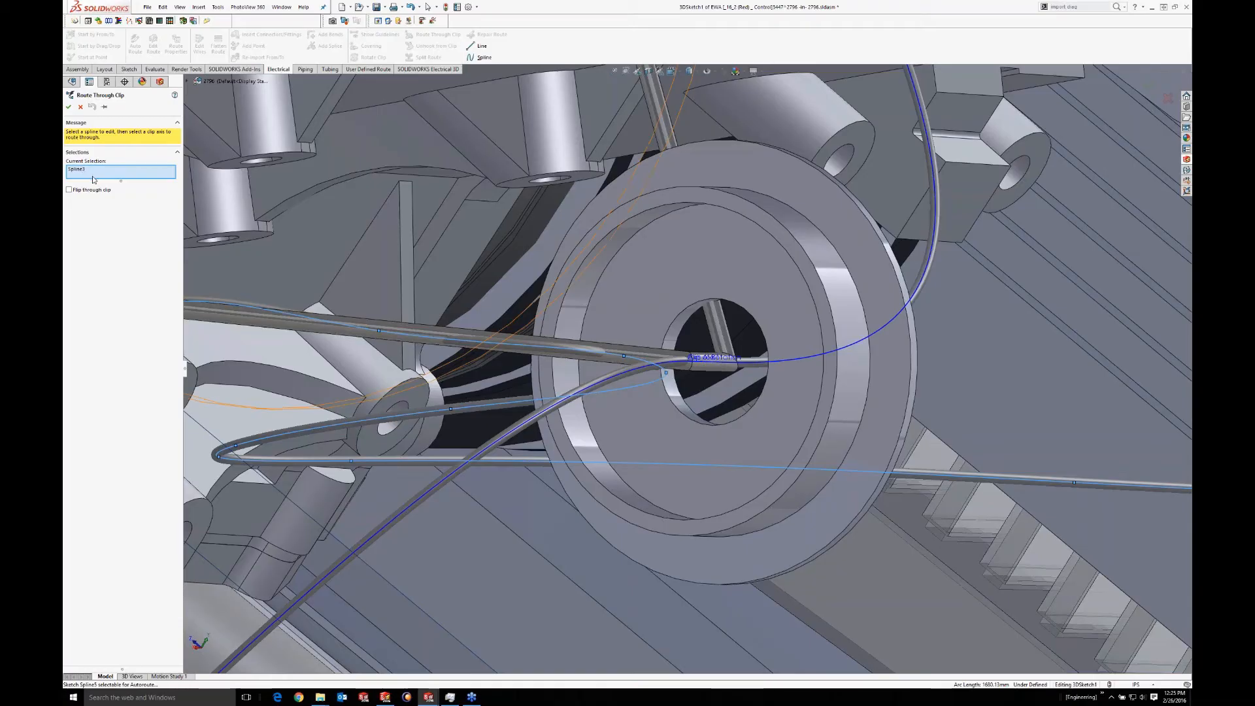
pyautogui.click(710, 362)
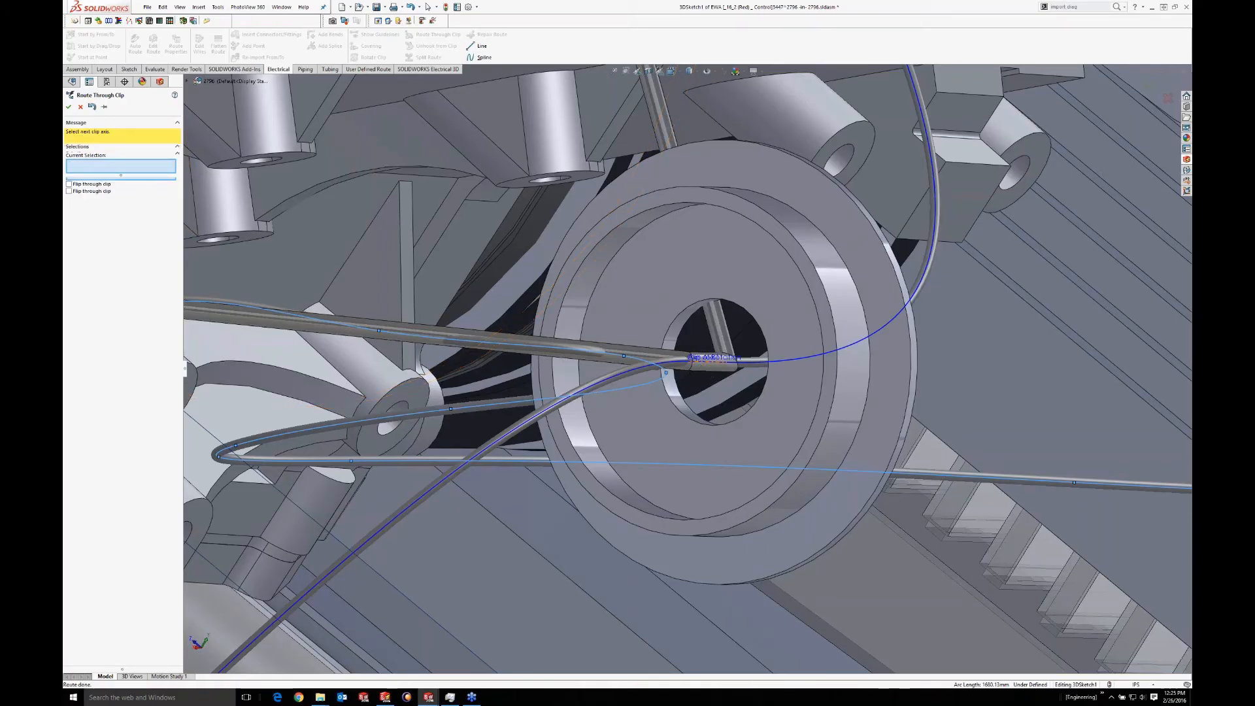
pyautogui.click(68, 106)
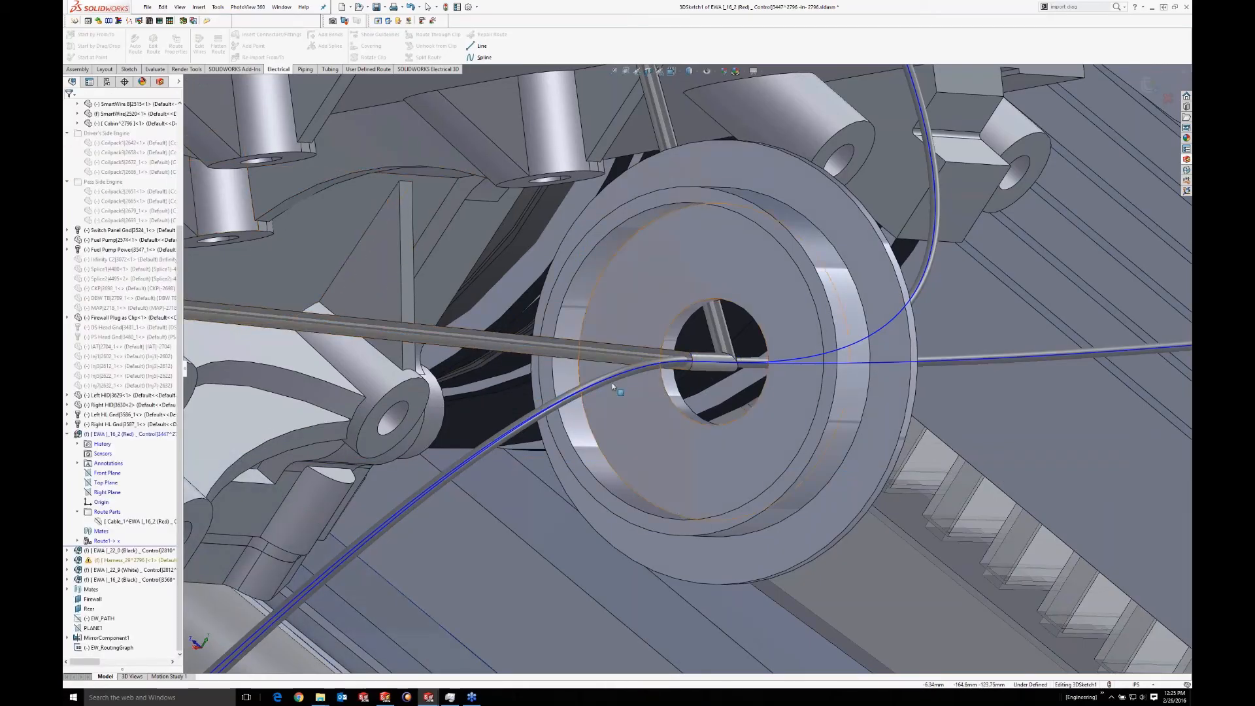
# Exit the sketch and route editing of the 16_2 (Red) cable and return to the top-level assembly
pyautogui.scroll(1, 647, 301)
pyautogui.click(1150, 87)
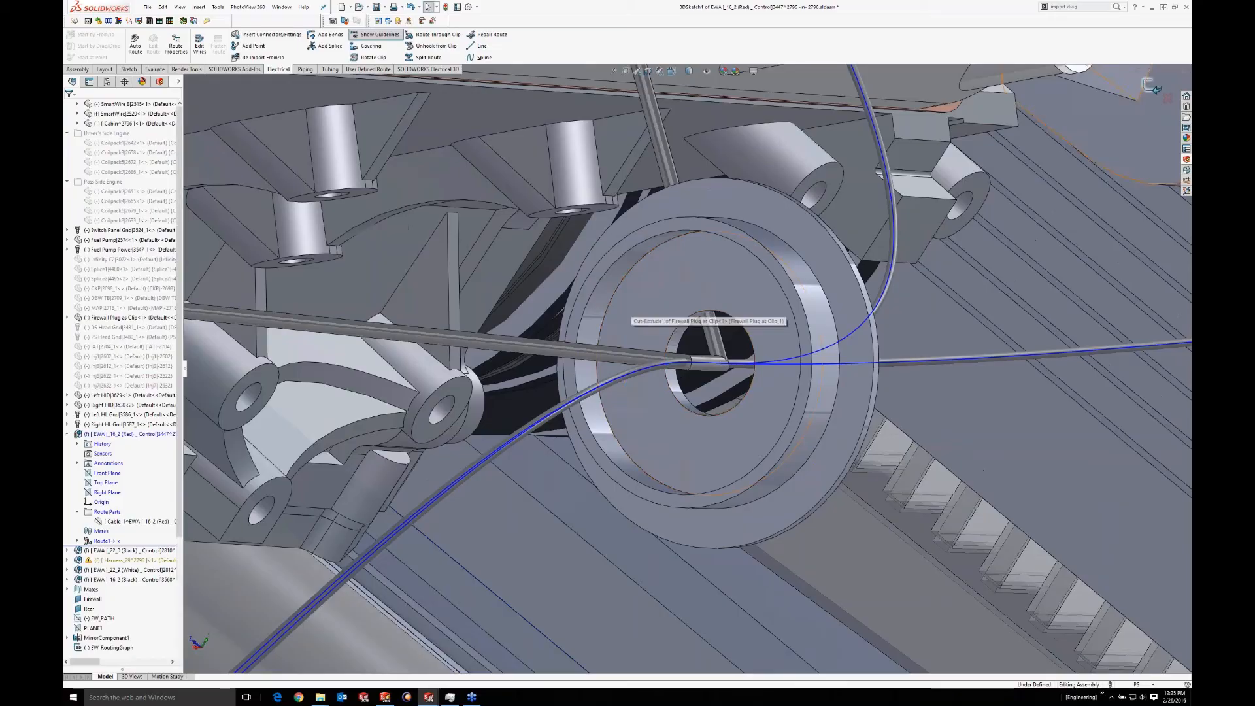
pyautogui.click(1153, 87)
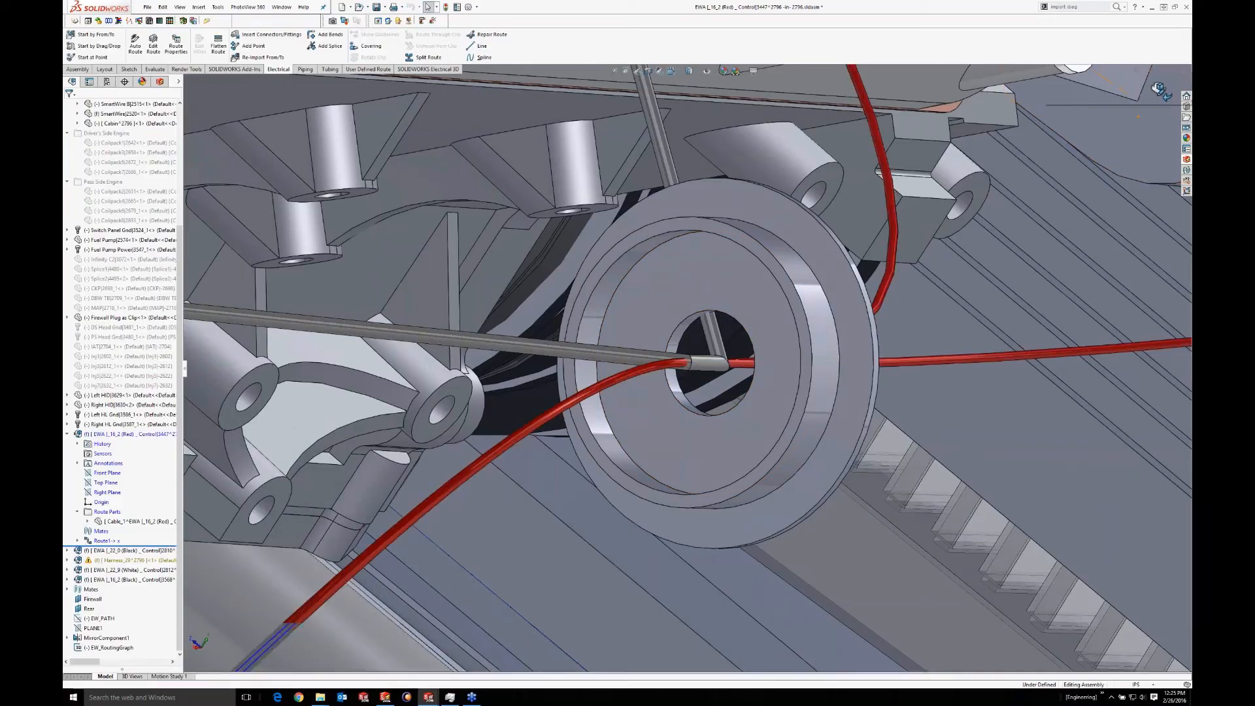
pyautogui.moveTo(706, 364); pyautogui.dragTo(752, 392, button='middle')
pyautogui.scroll(10, 716, 386)
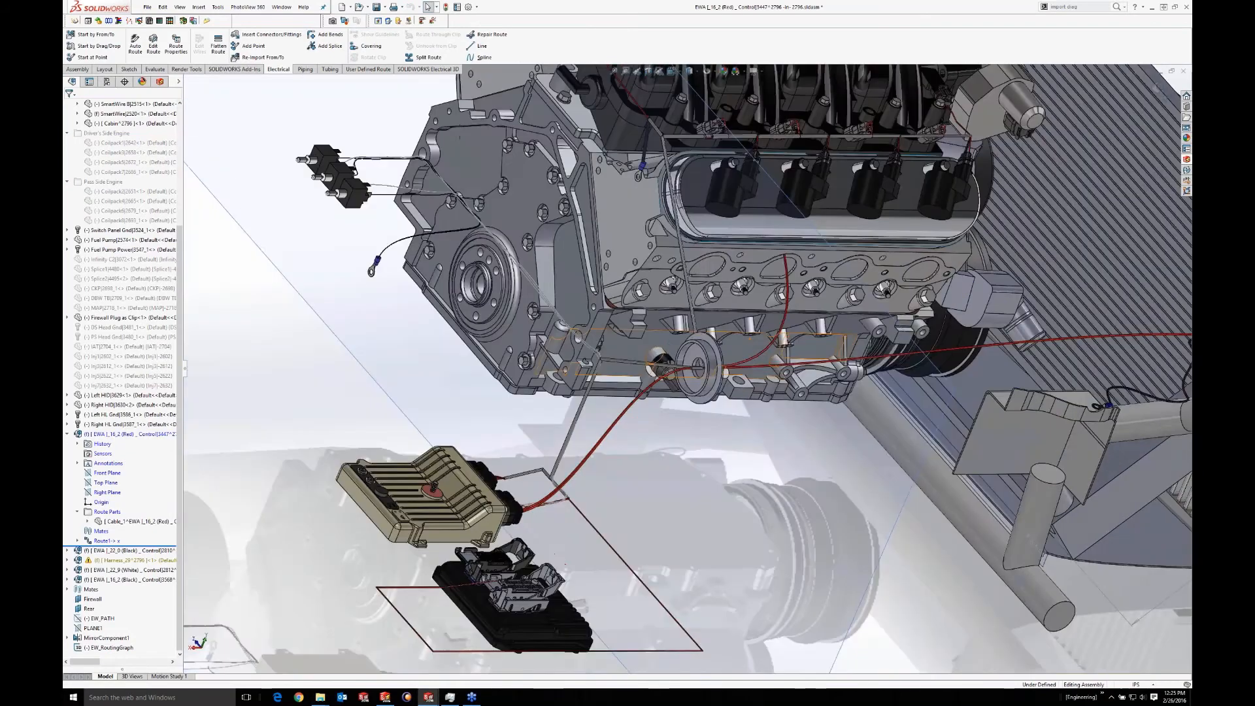
pyautogui.scroll(4, 680, 367)
pyautogui.moveTo(680, 367); pyautogui.dragTo(644, 371, button='middle')
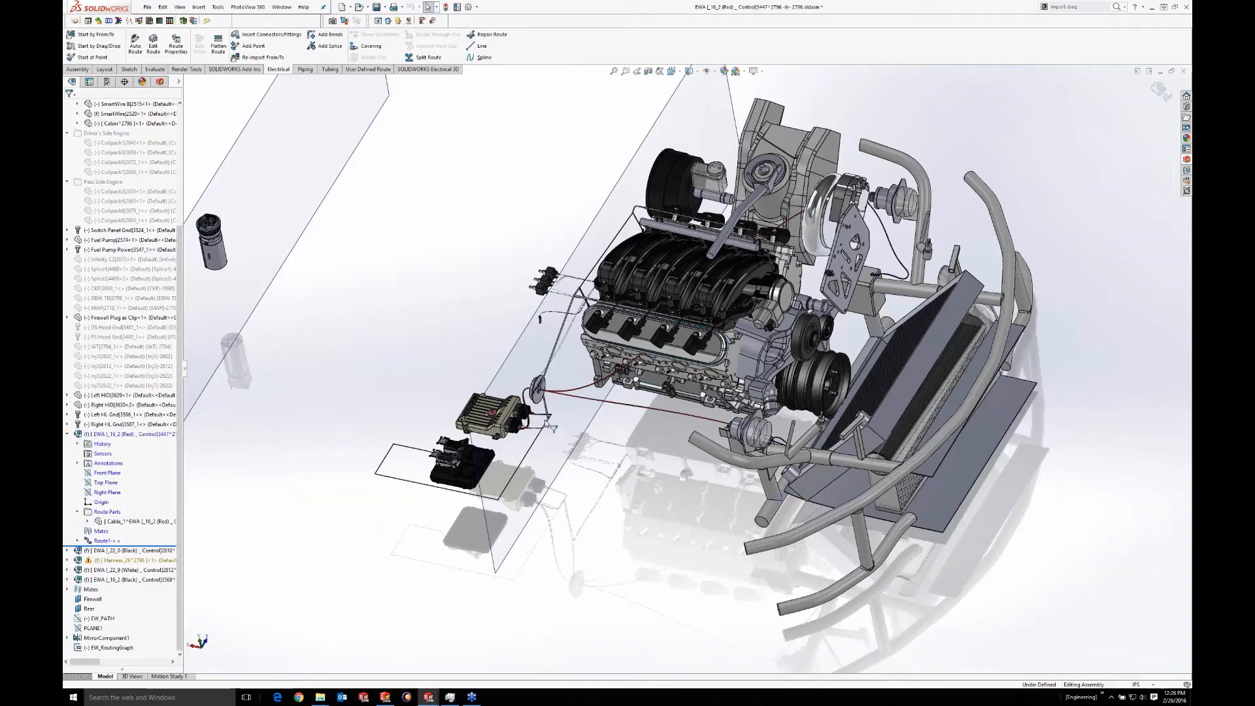
pyautogui.moveTo(582, 420); pyautogui.dragTo(672, 412, button='middle')
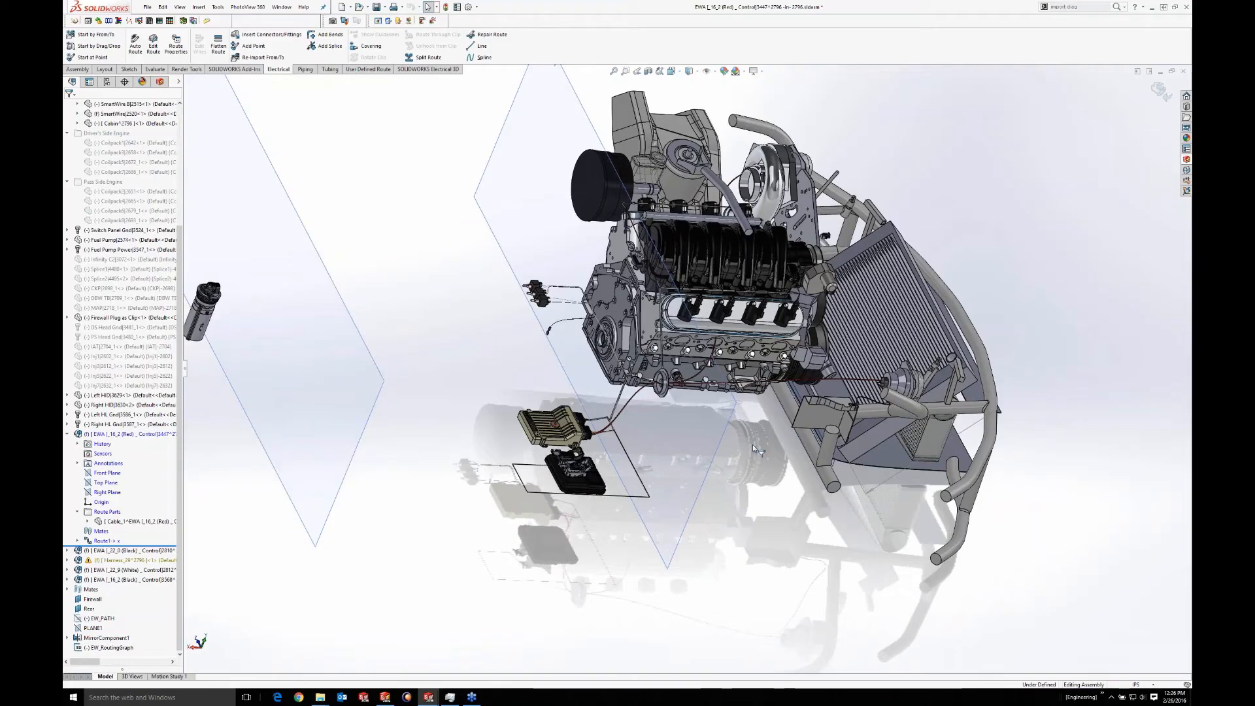
pyautogui.click(1163, 93)
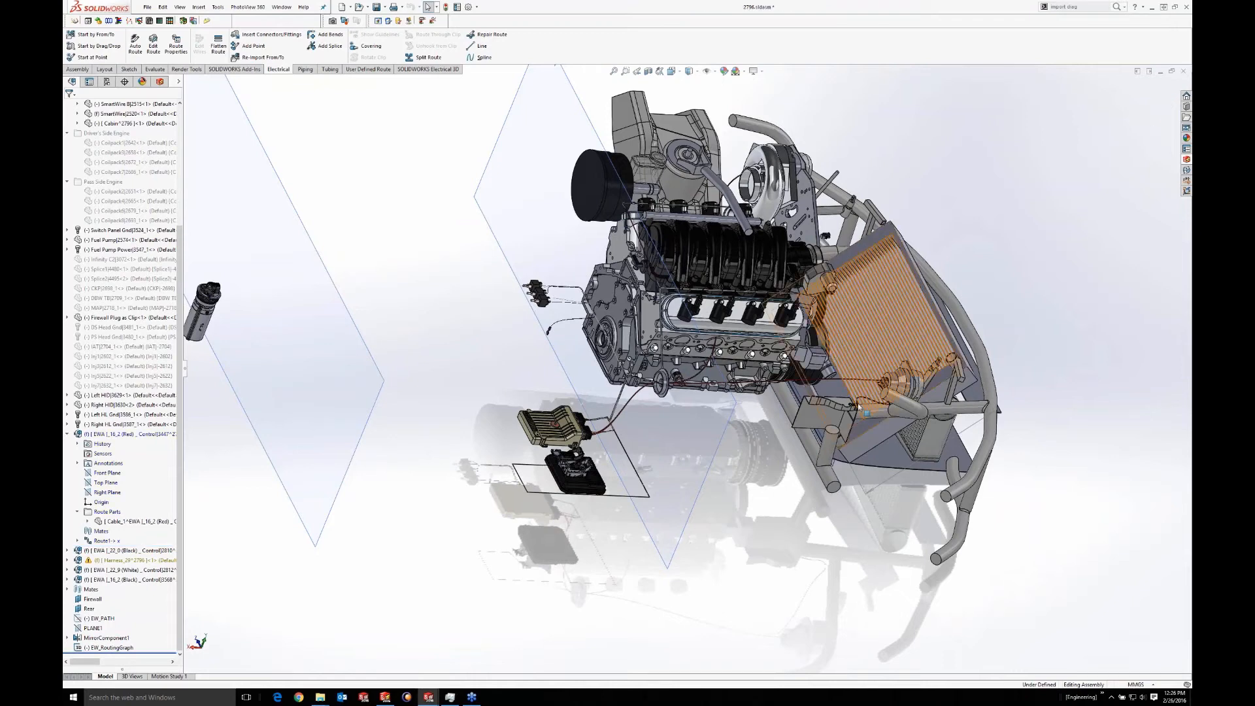
pyautogui.moveTo(688, 412); pyautogui.dragTo(637, 404, button='middle')
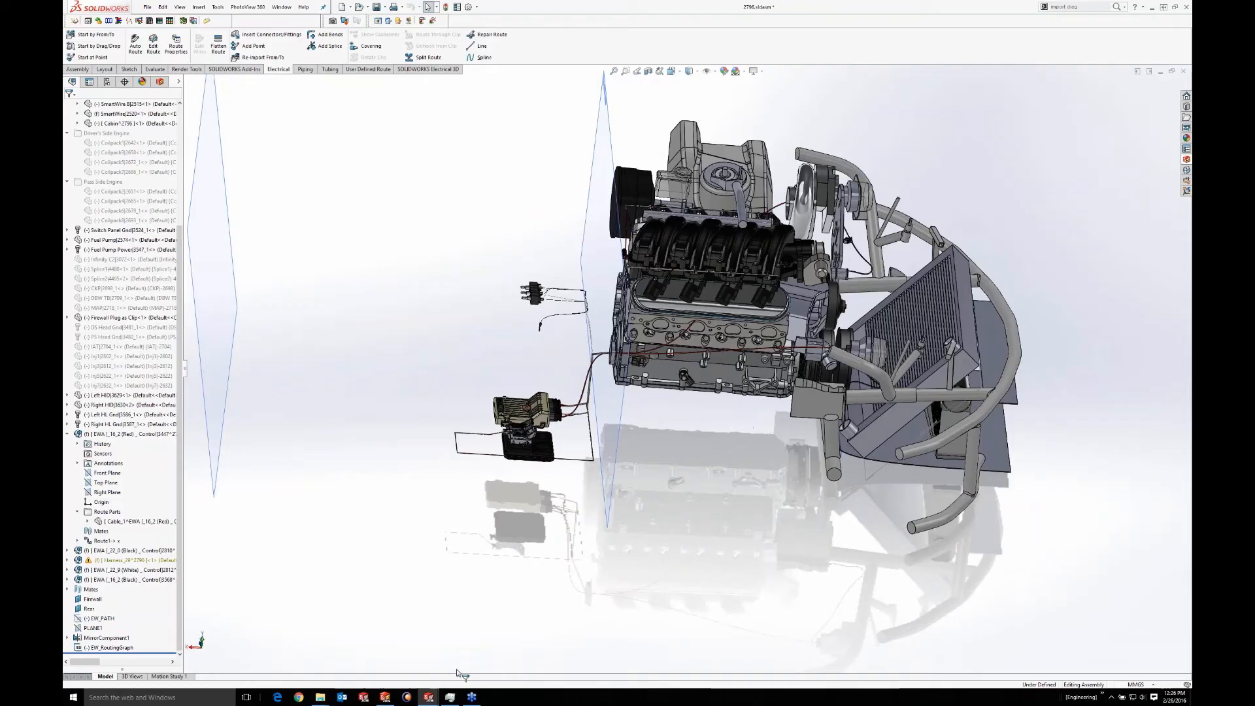
# Switch to SOLIDWORKS Electrical, cancel the open component properties and open the project's Harness manager
pyautogui.click(385, 697)
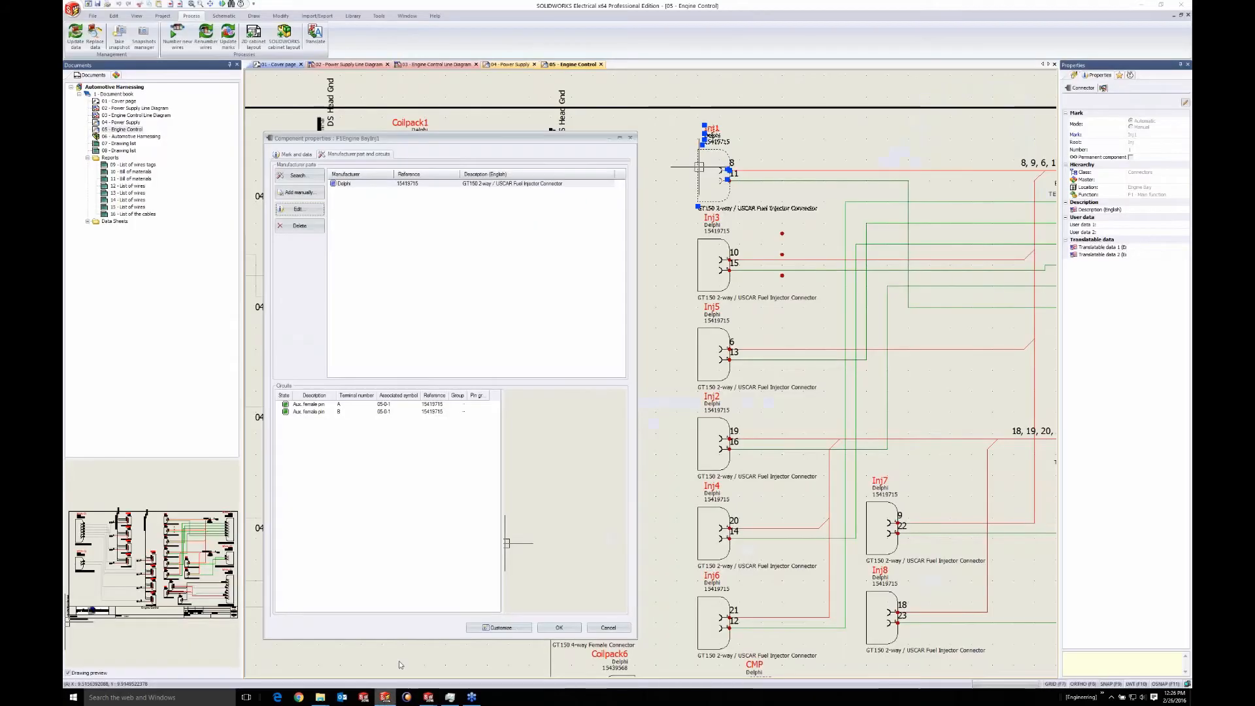
pyautogui.click(608, 628)
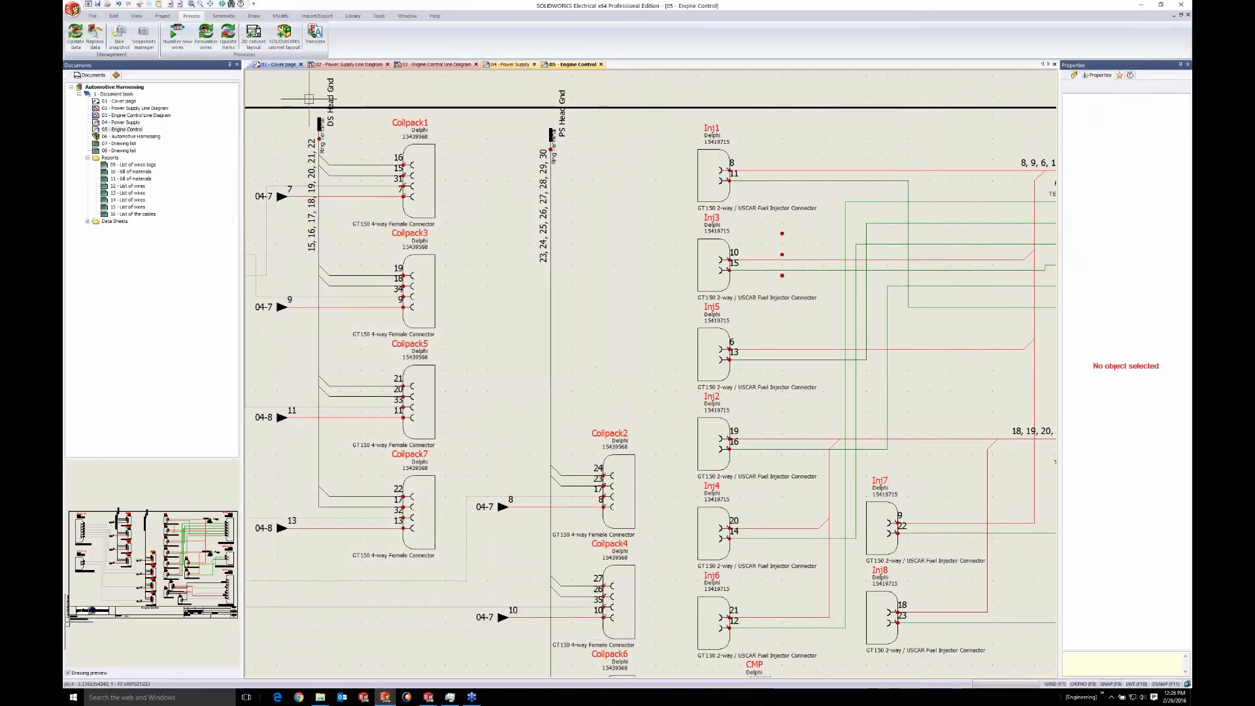
pyautogui.click(162, 16)
pyautogui.click(360, 36)
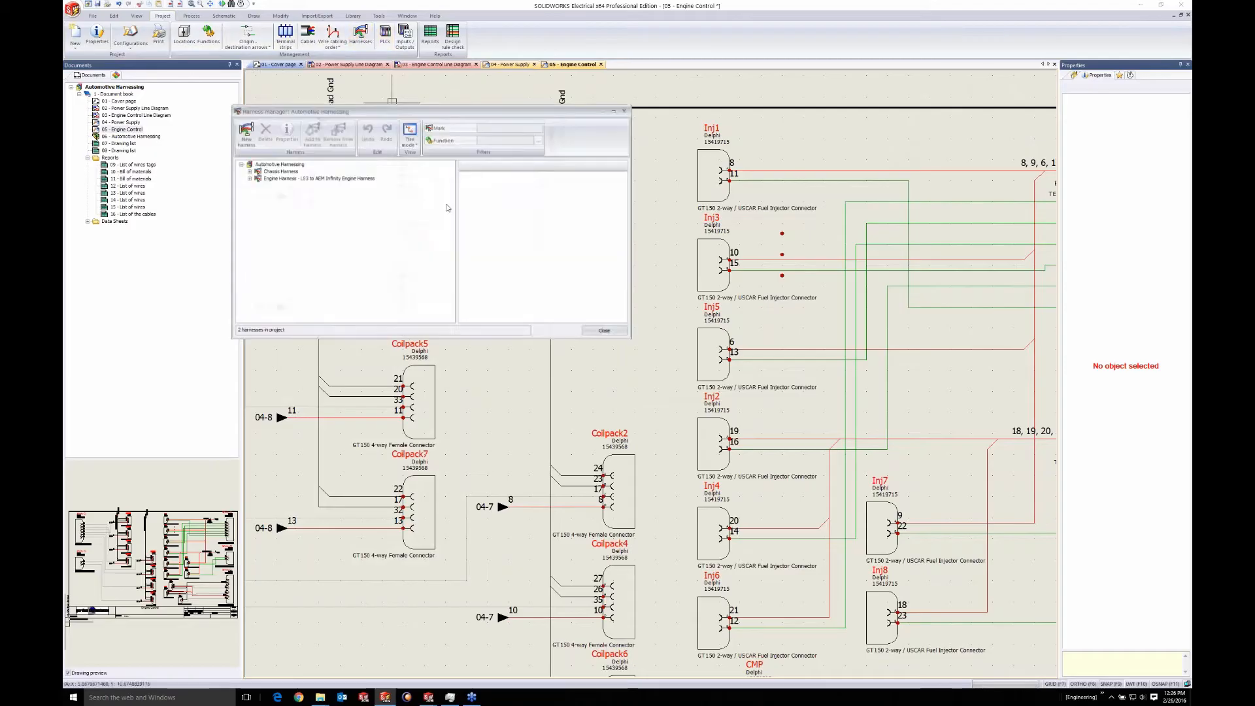
# Expand the Chassis Harness and Engine Harness and review the components assigned to the Engine Harness
pyautogui.click(327, 178)
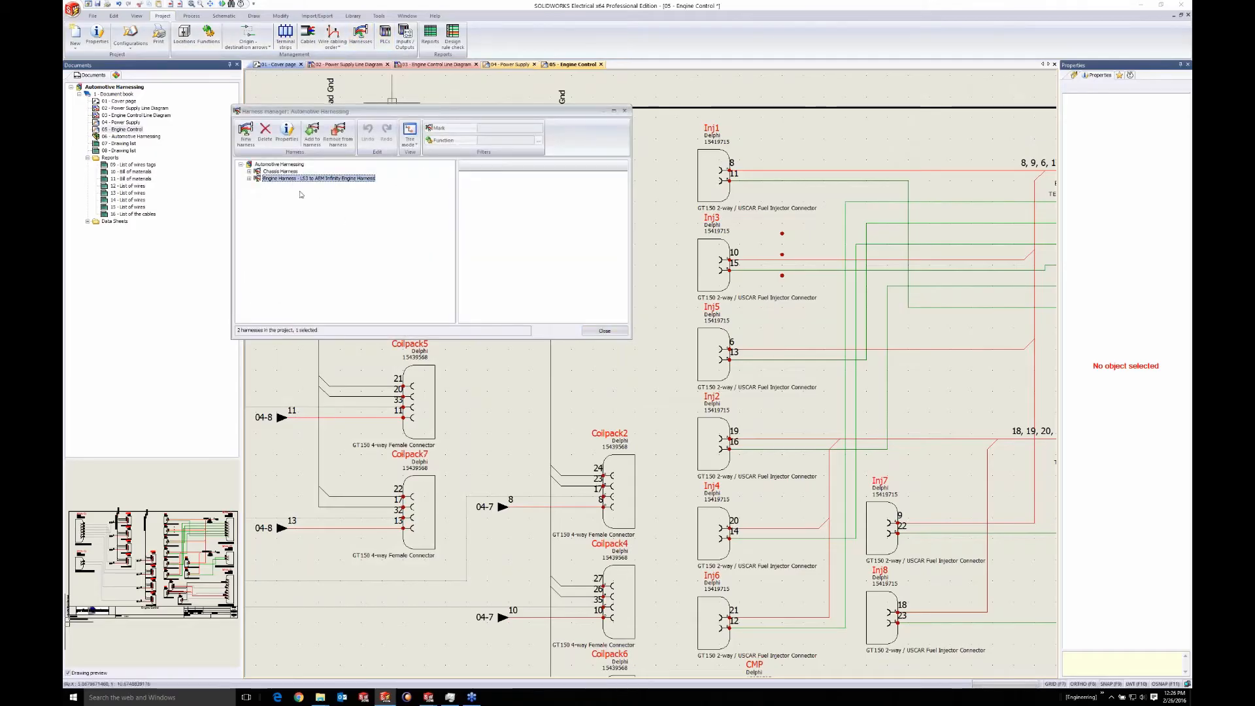
pyautogui.click(249, 171)
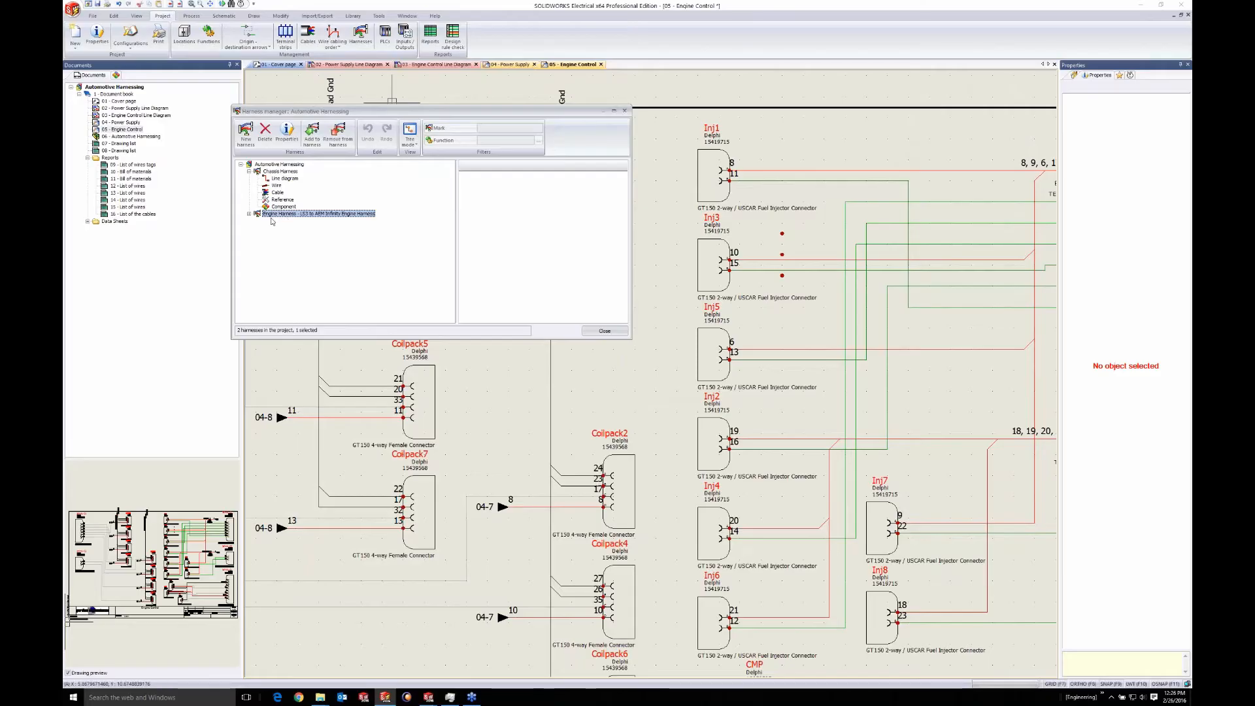
pyautogui.click(249, 214)
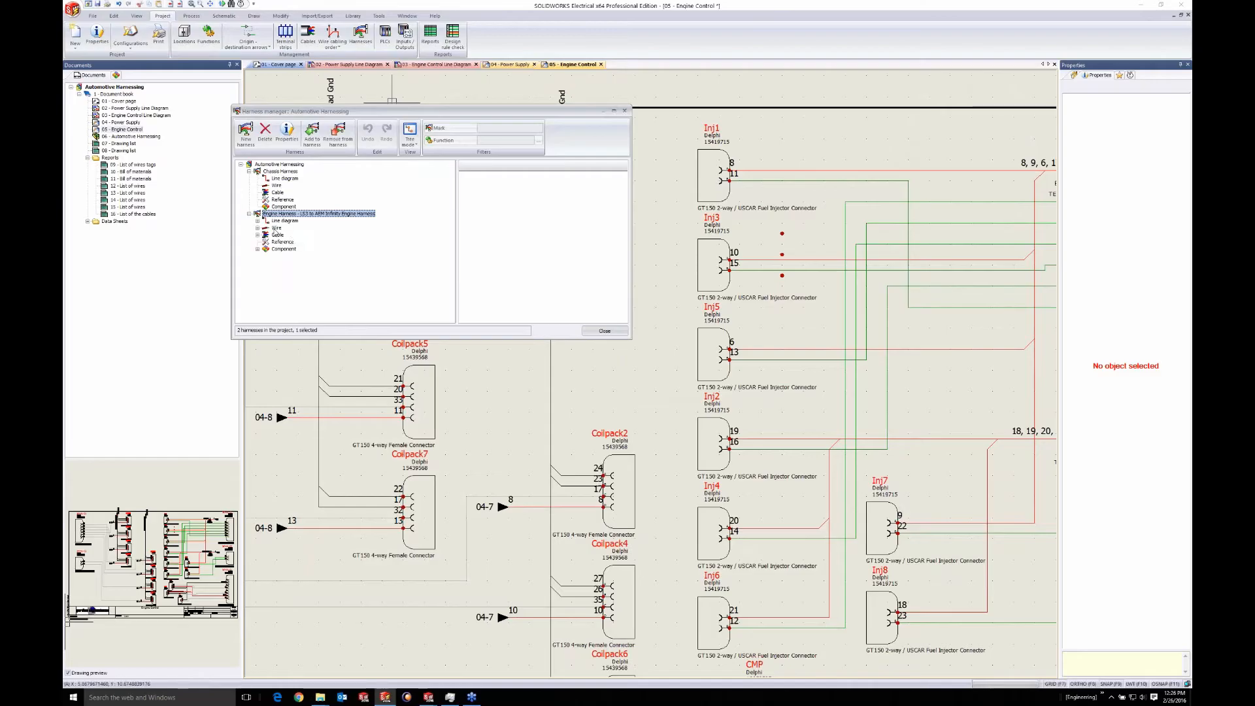
pyautogui.click(258, 249)
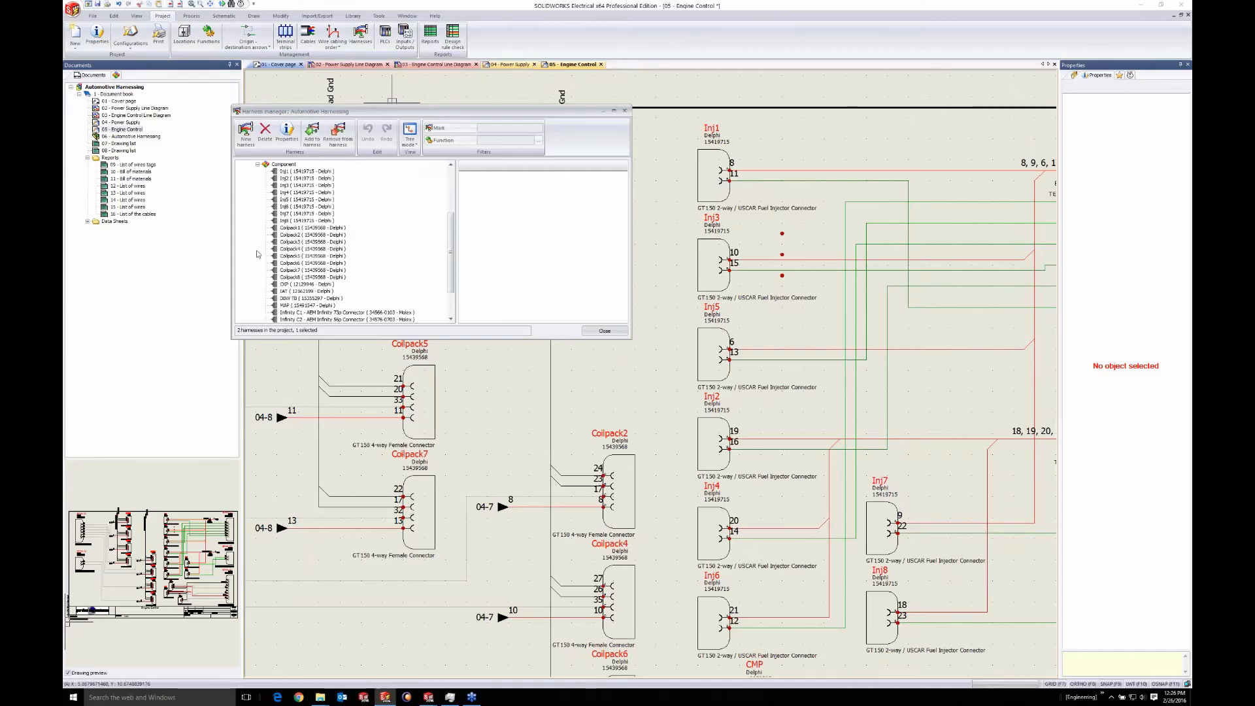
pyautogui.moveTo(450, 270); pyautogui.dragTo(443, 214)
pyautogui.click(258, 249)
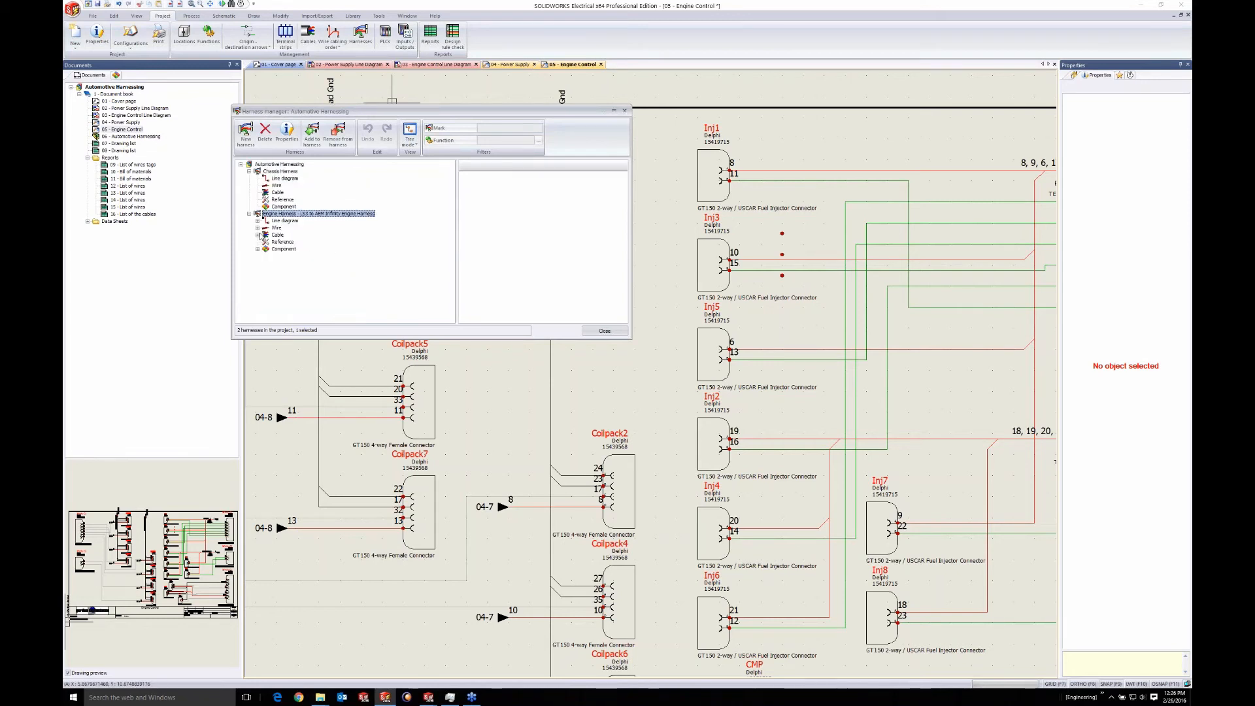
# Review the line diagram, wire and cable entries of the Engine Harness, and close the Harness manager
pyautogui.click(258, 222)
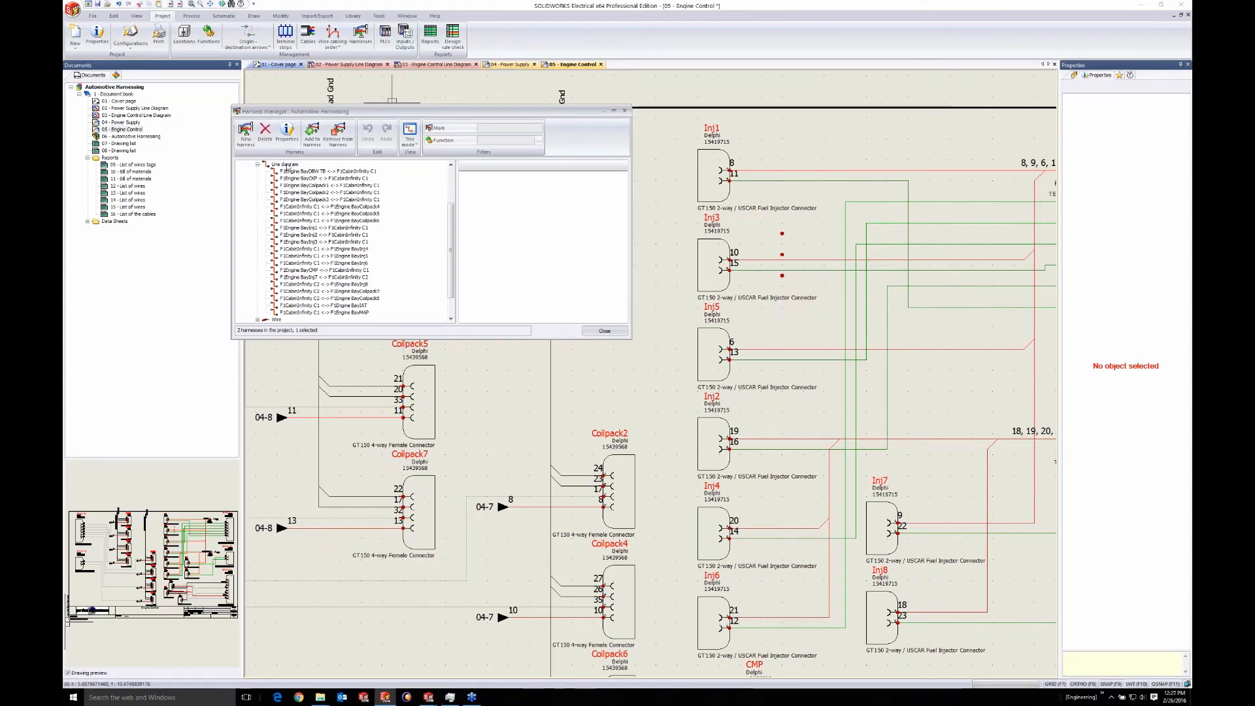
pyautogui.click(257, 165)
pyautogui.click(257, 230)
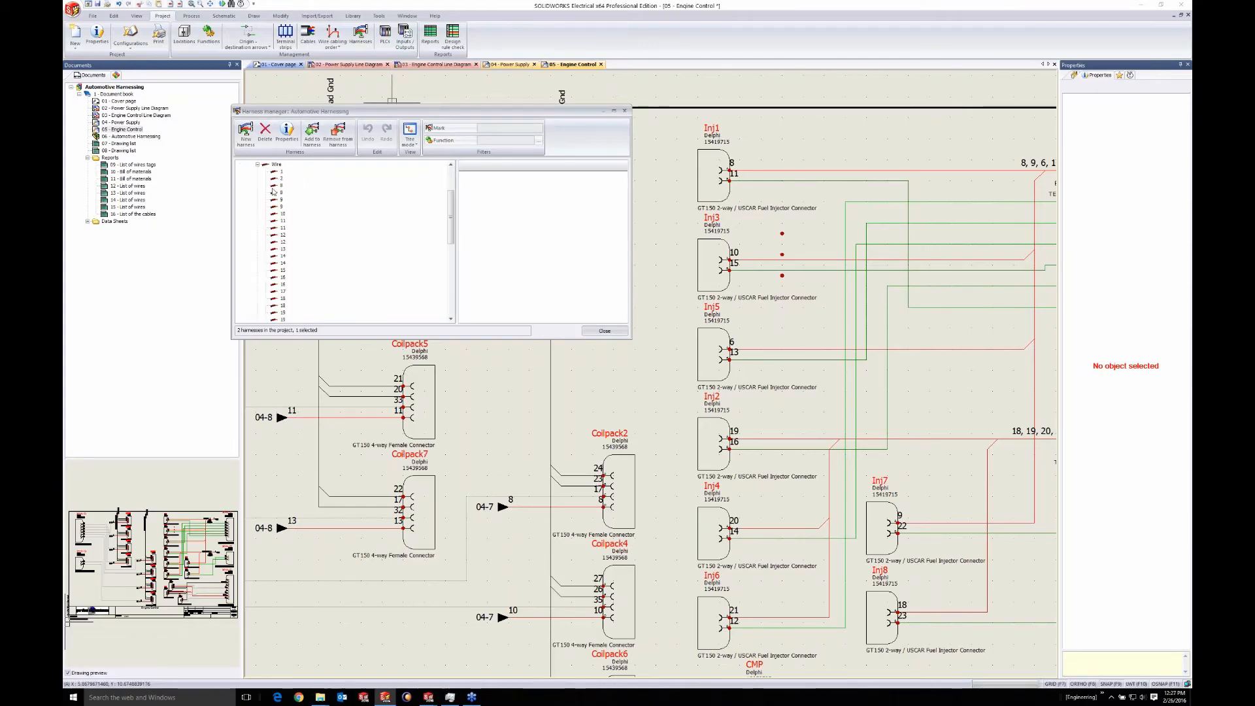
pyautogui.moveTo(452, 186)
pyautogui.mouseDown()
pyautogui.moveTo(451, 285)
pyautogui.moveTo(446, 173)
pyautogui.mouseUp()
pyautogui.click(258, 229)
pyautogui.click(257, 235)
pyautogui.click(282, 242)
pyautogui.click(289, 243)
pyautogui.click(258, 235)
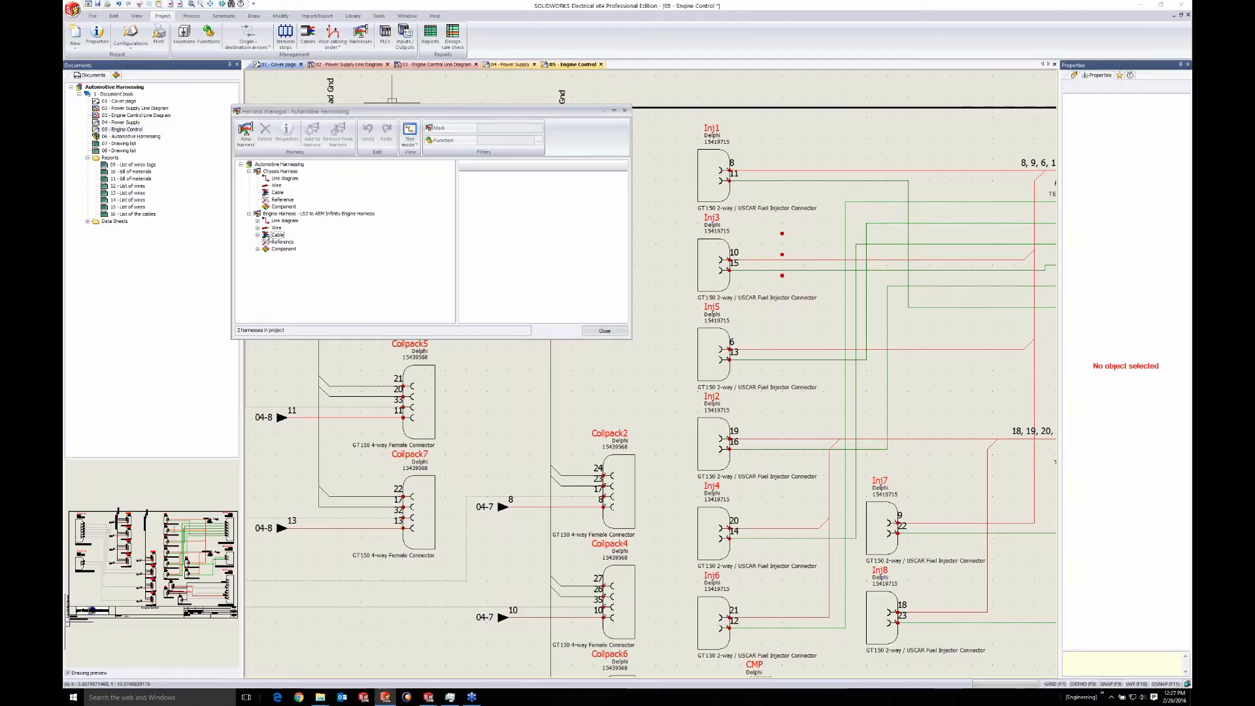
pyautogui.click(593, 332)
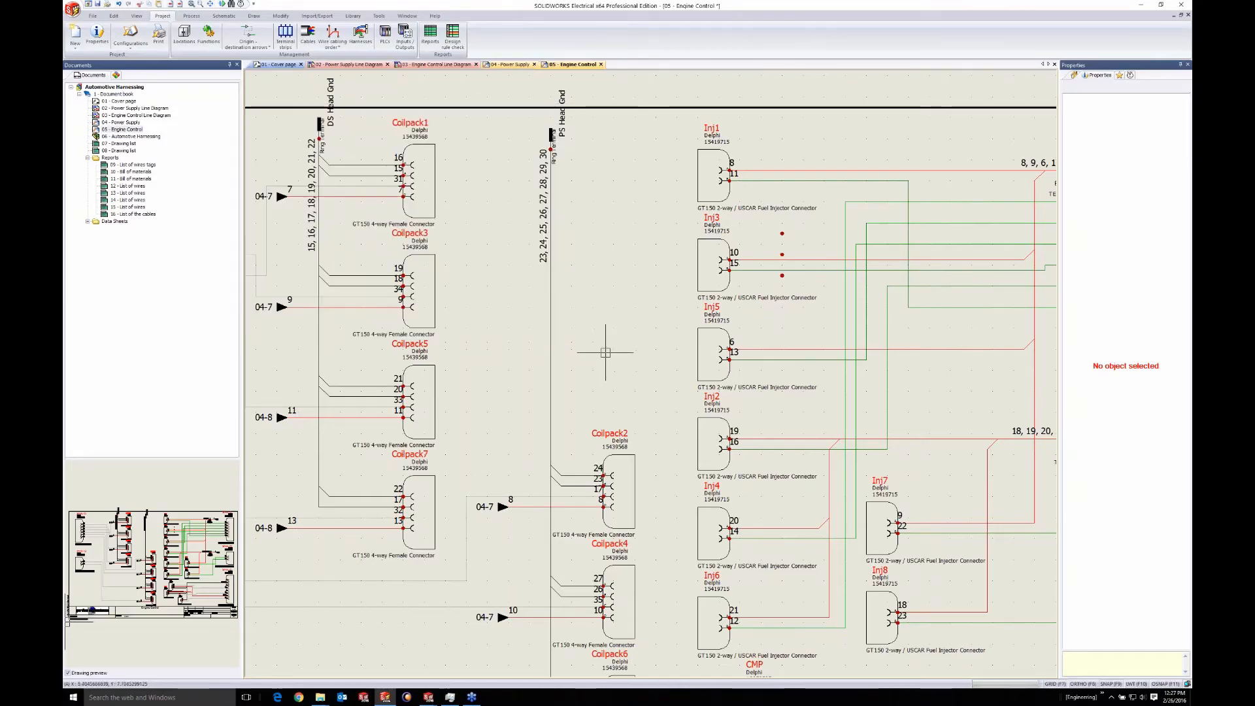
# Select wire 11 between Inj1 and Infinity C1 in the Engine Control schematic and inspect its wire and harness properties
pyautogui.scroll(-3, 639, 378)
pyautogui.moveTo(637, 389); pyautogui.dragTo(670, 322, button='middle')
pyautogui.middleClick(670, 322)
pyautogui.middleClick(671, 322)
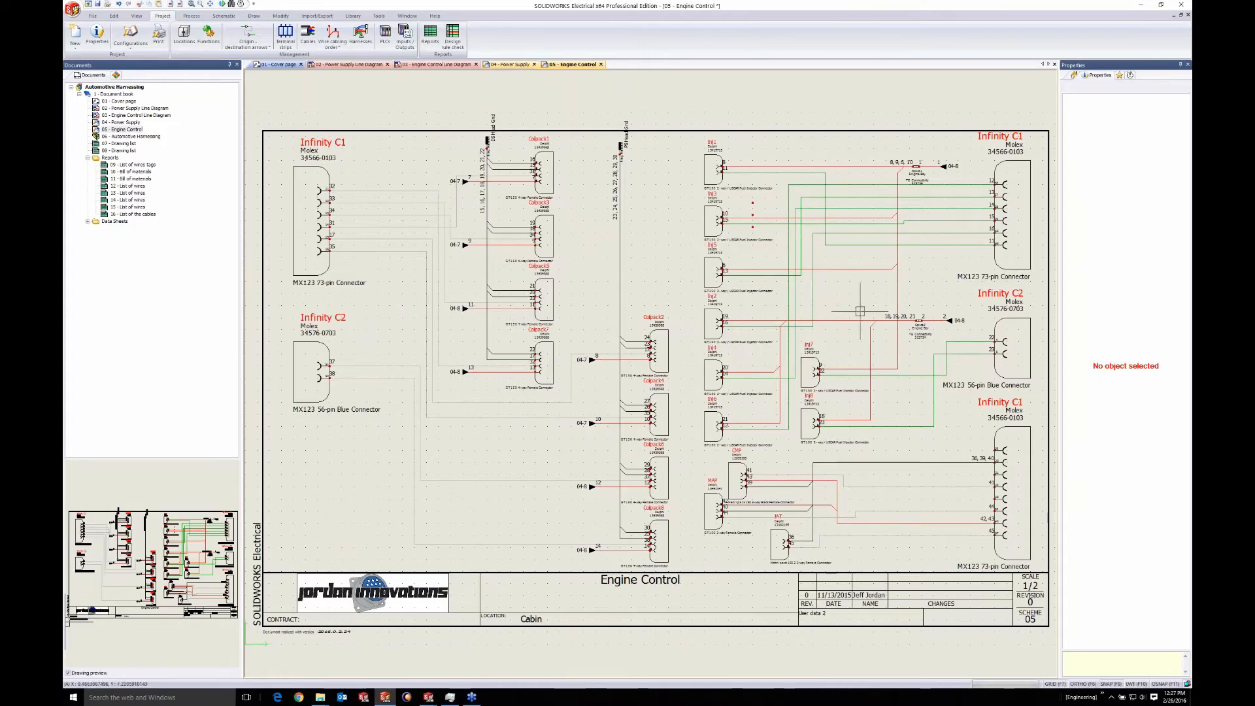
pyautogui.click(847, 244)
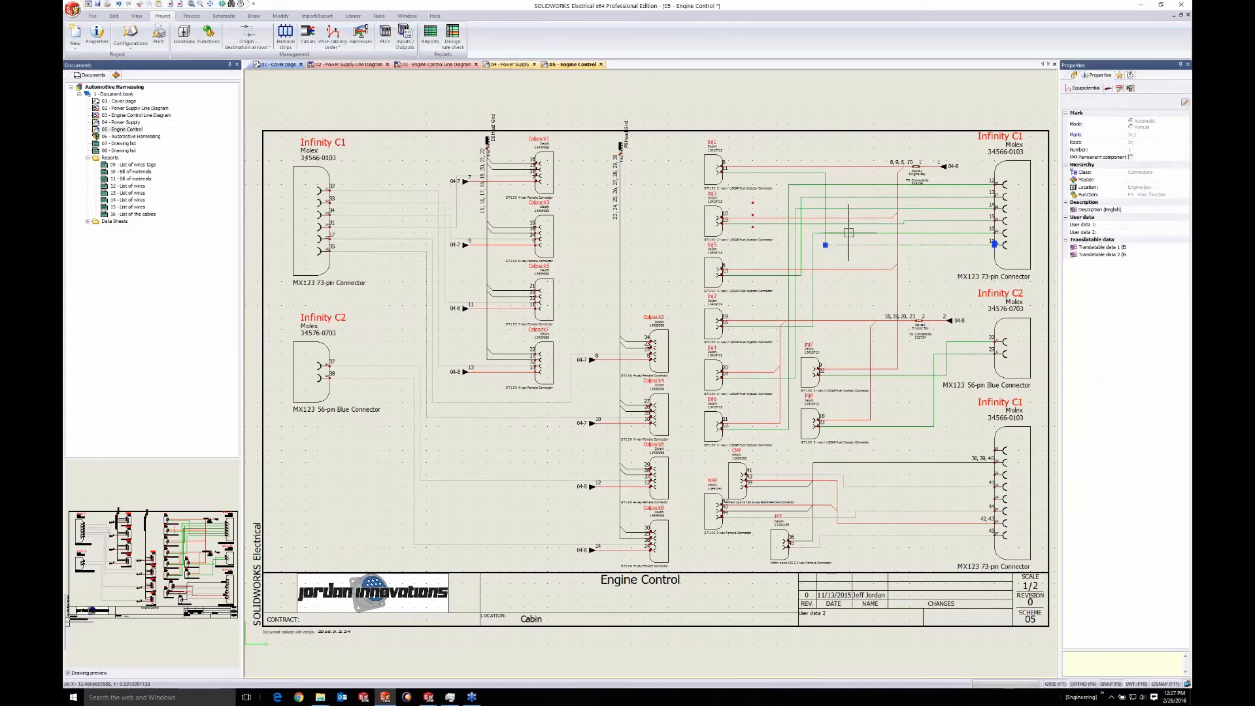
pyautogui.scroll(3, 942, 249)
pyautogui.moveTo(948, 254); pyautogui.dragTo(813, 280, button='middle')
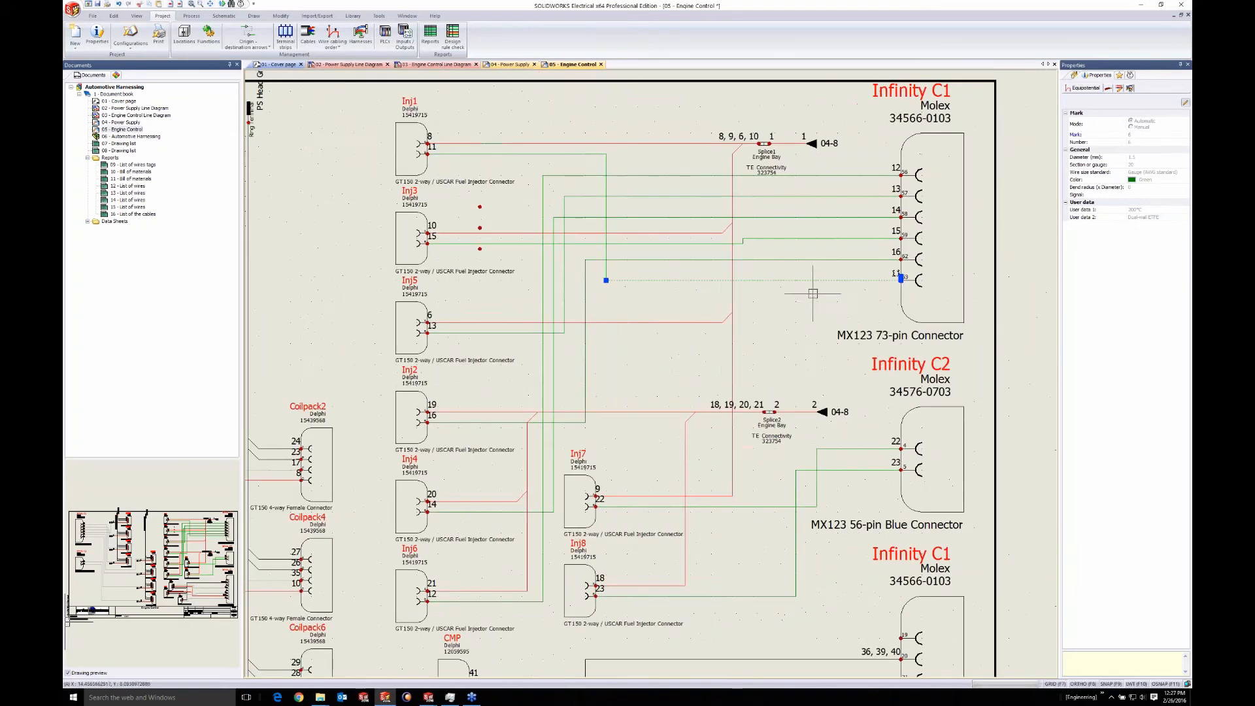
pyautogui.click(1106, 89)
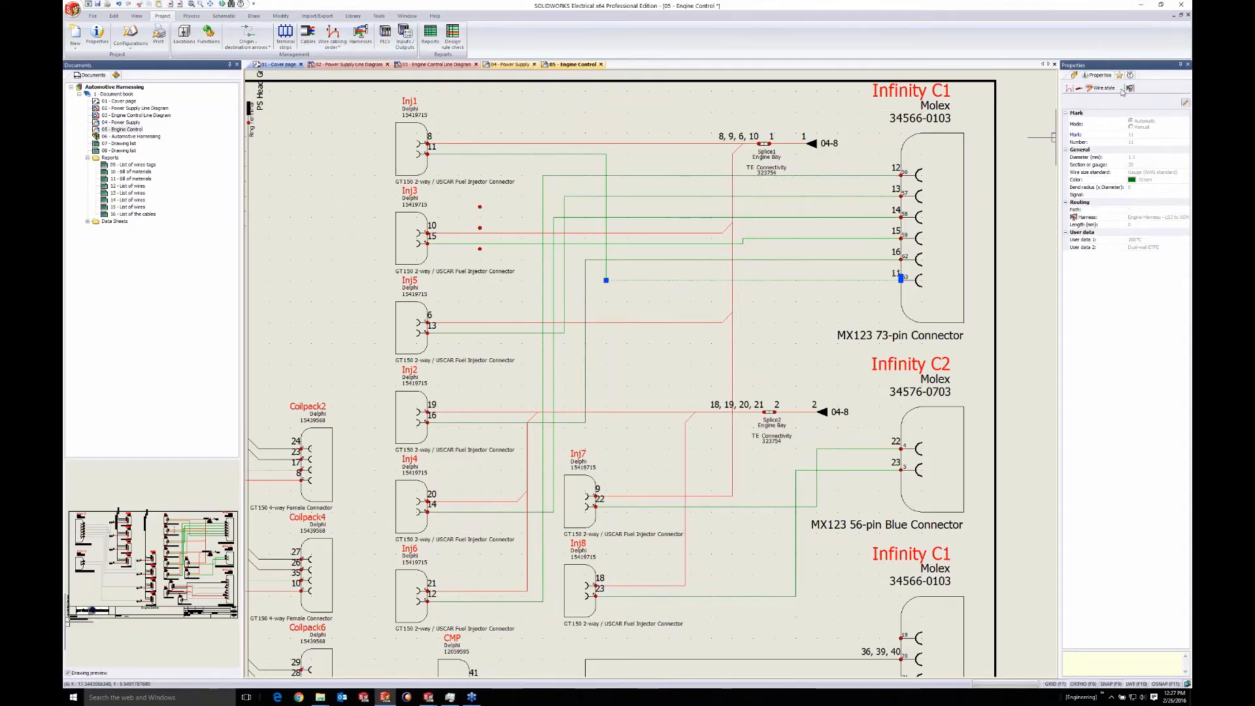
pyautogui.click(1128, 88)
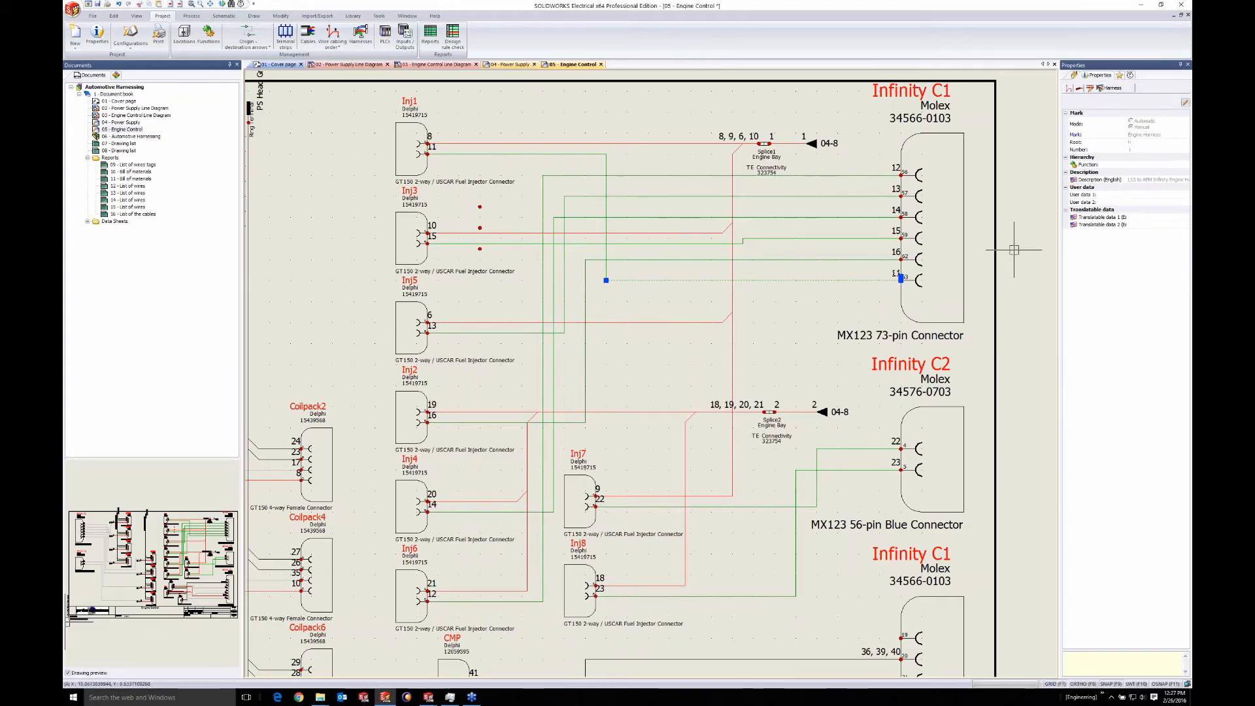
pyautogui.press('Escape')
# Examine the Splice1 symbol and its wires in the Engine Control schematic
pyautogui.scroll(-5, 746, 317)
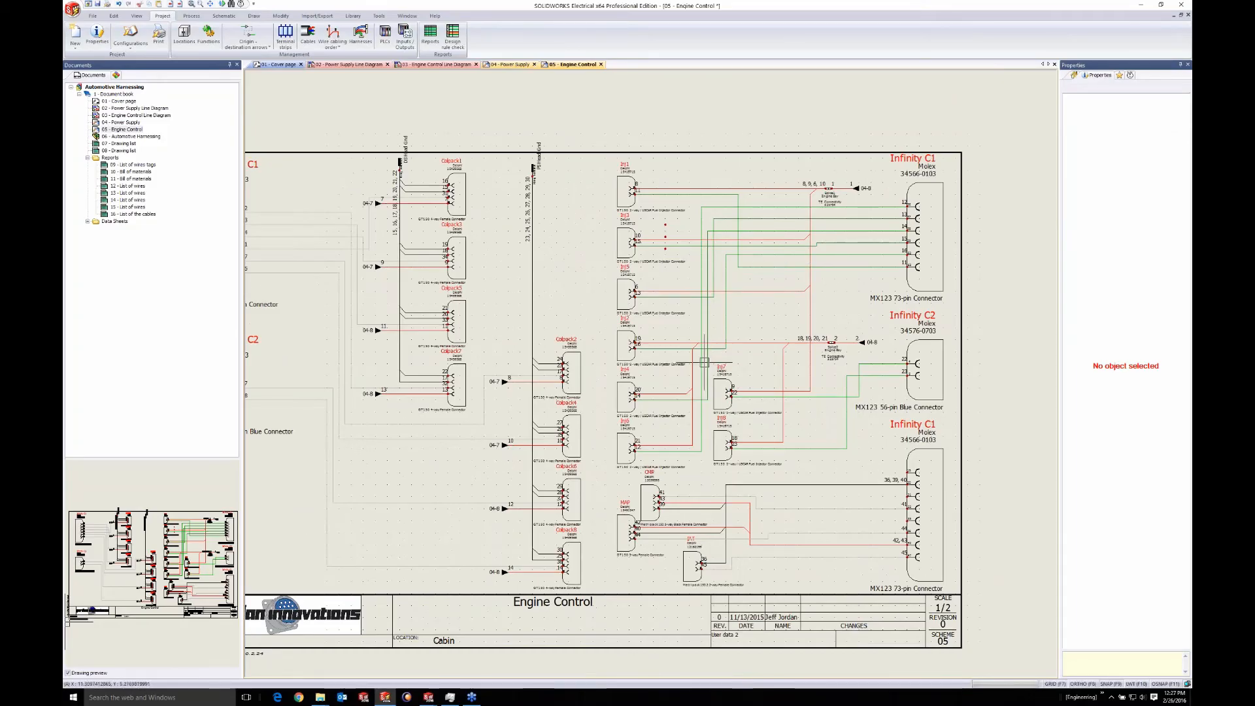
pyautogui.scroll(5, 838, 206)
pyautogui.scroll(1, 837, 207)
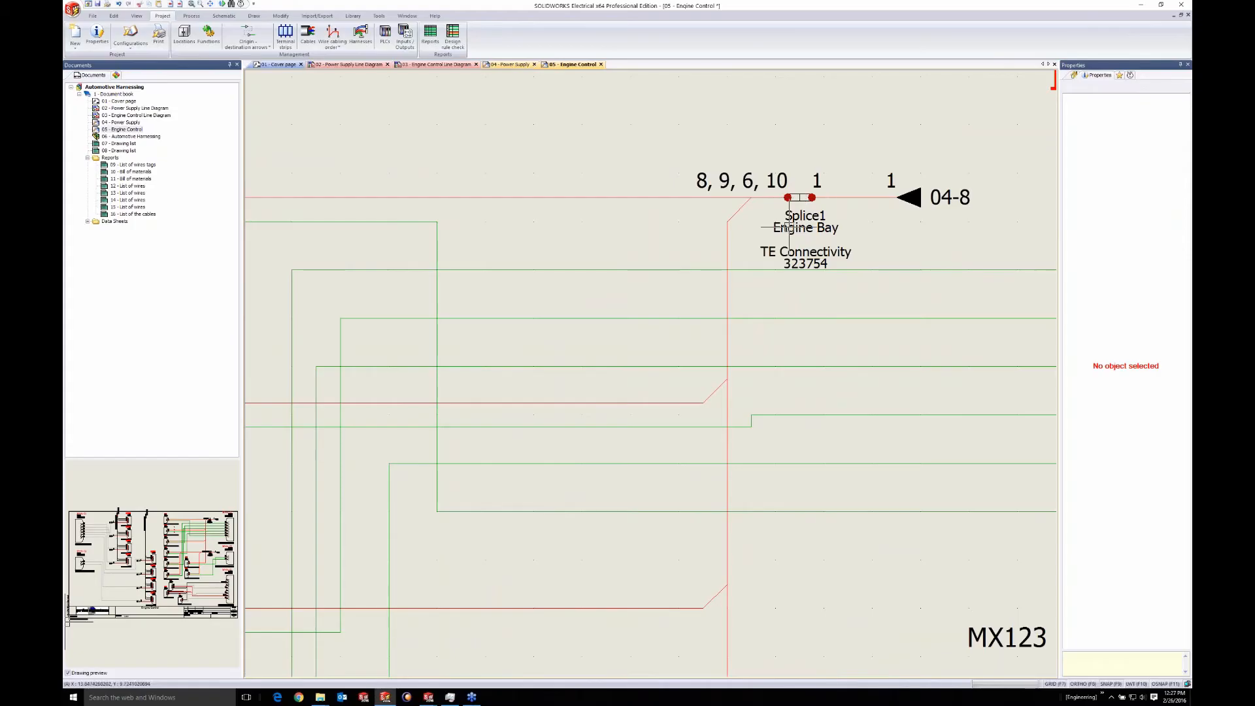
pyautogui.scroll(-5, 801, 195)
pyautogui.moveTo(606, 368); pyautogui.dragTo(725, 328, button='middle')
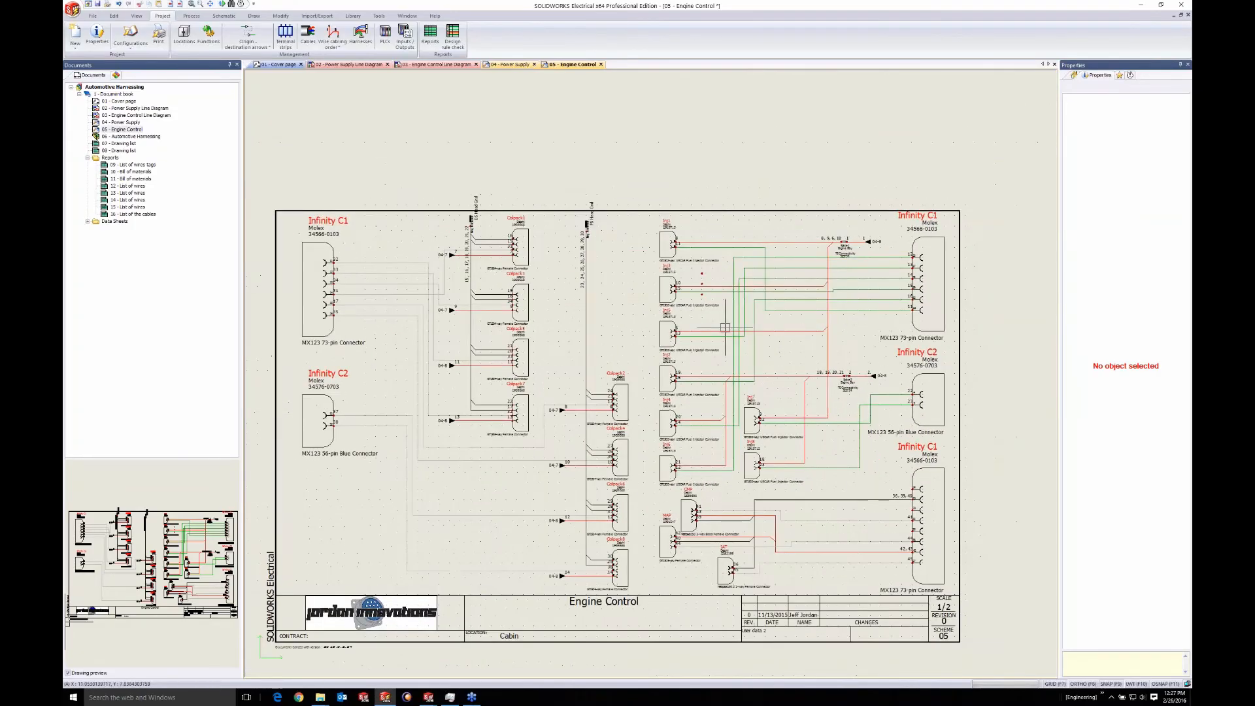
# Switch to the SOLIDWORKS assembly, review the Route Harnesses options and harness selection, and leave the command without routing
pyautogui.hotkey('alt', 'Tab')
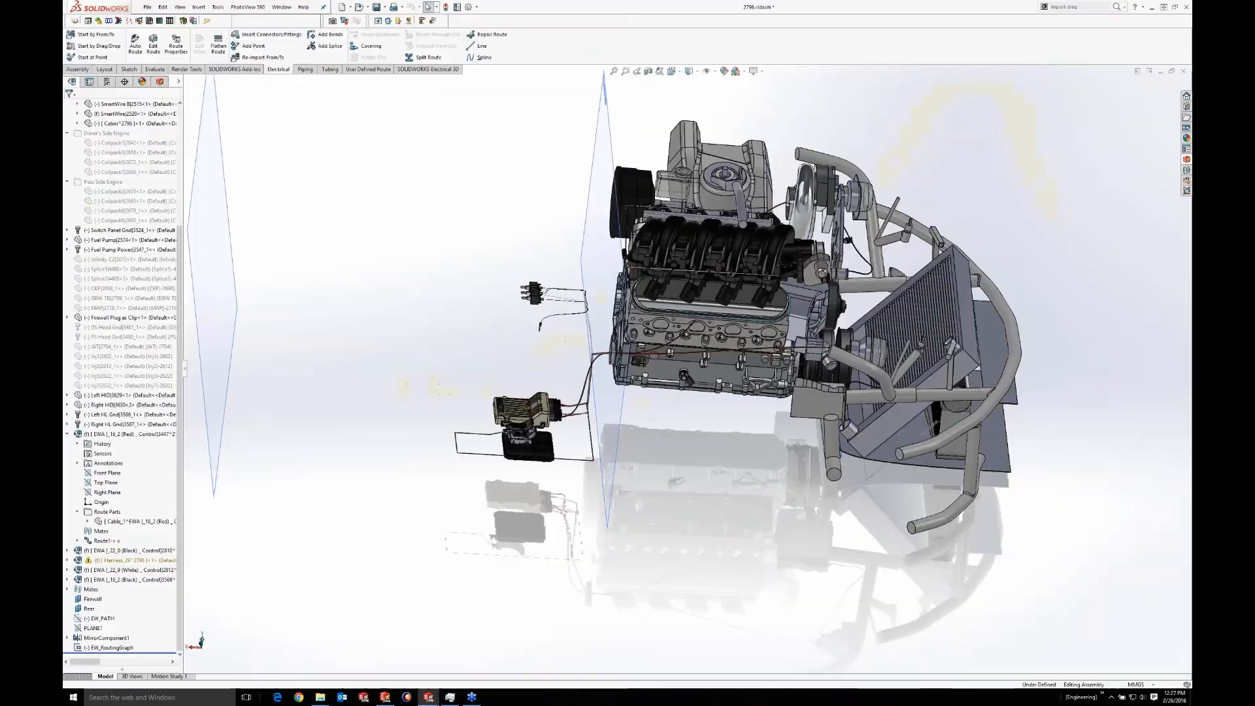
pyautogui.click(408, 70)
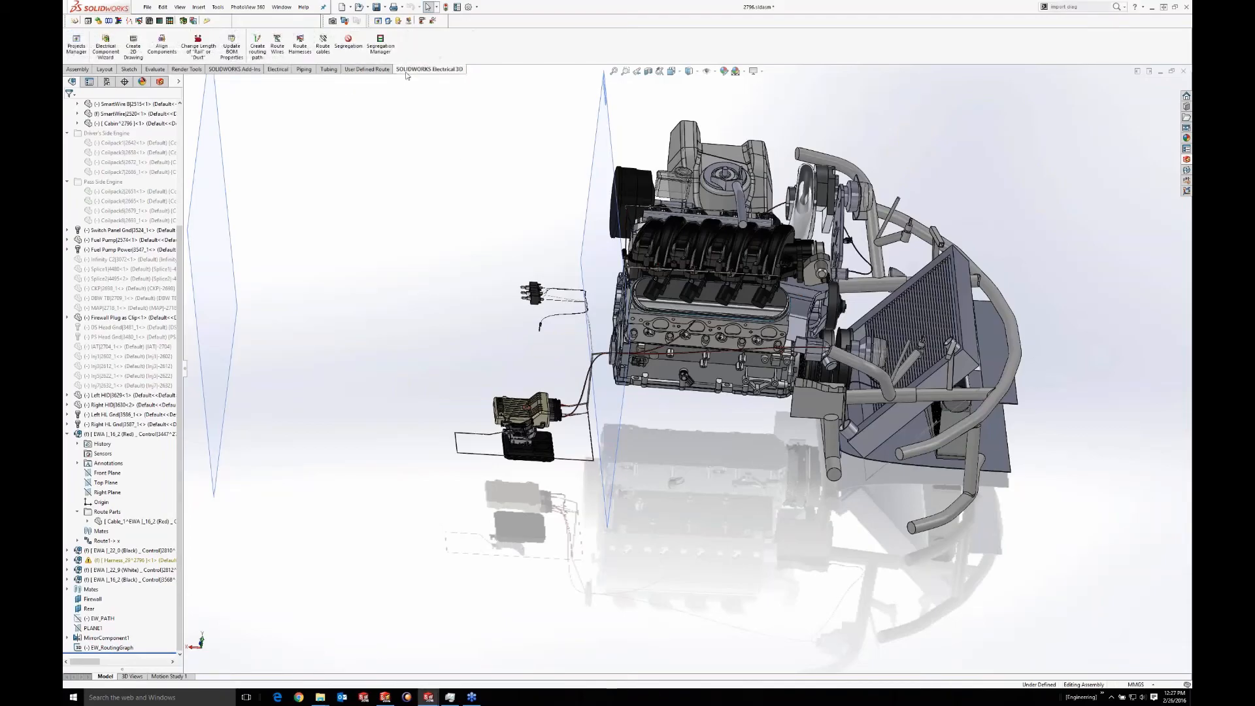
pyautogui.click(301, 47)
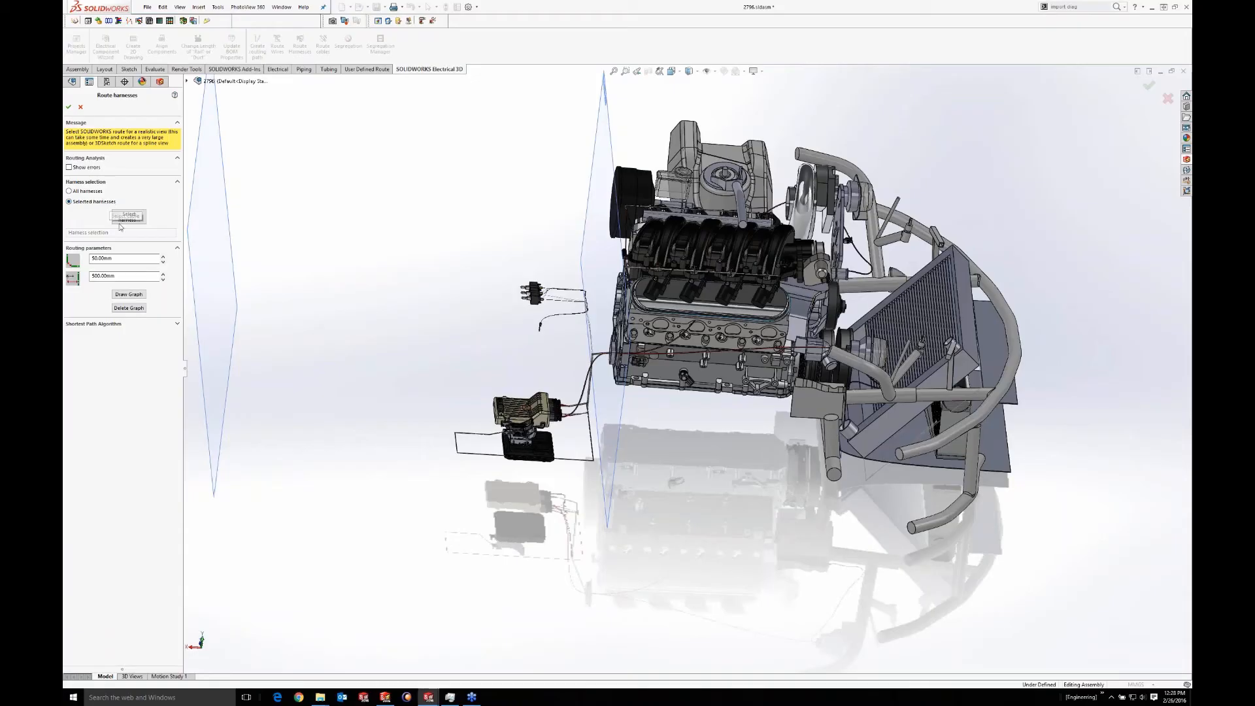
pyautogui.click(129, 218)
pyautogui.click(492, 305)
pyautogui.click(752, 452)
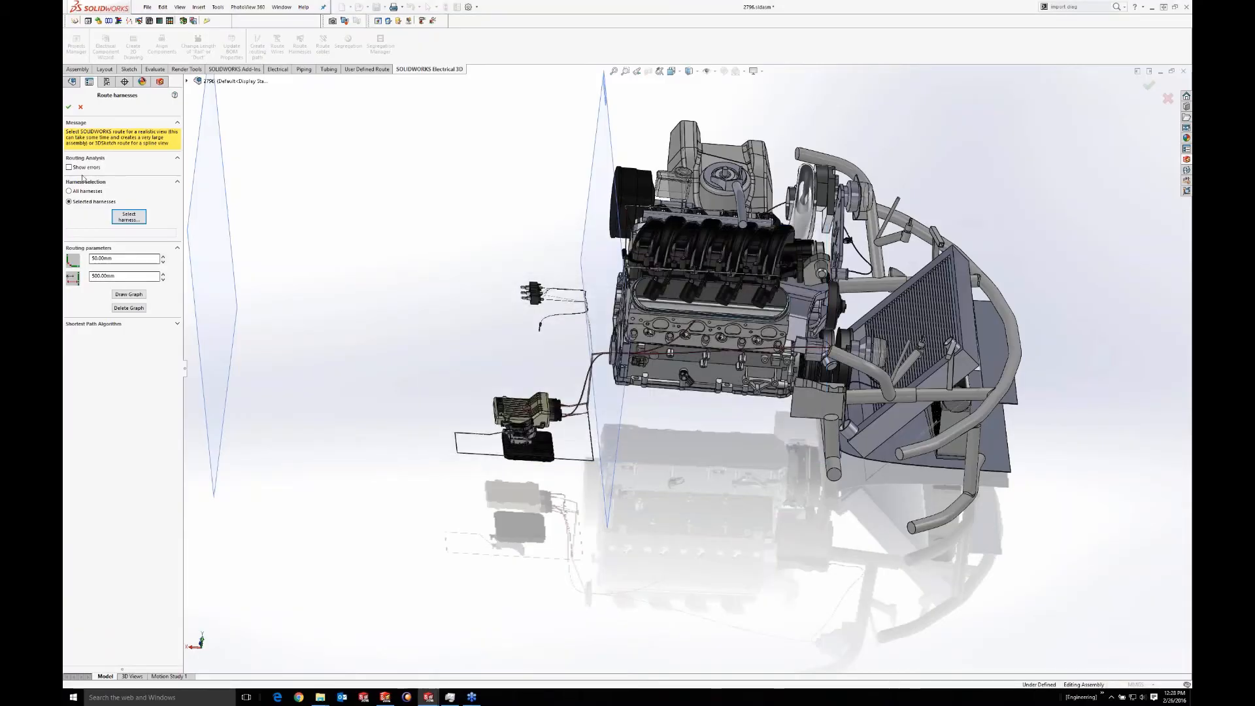
pyautogui.click(80, 107)
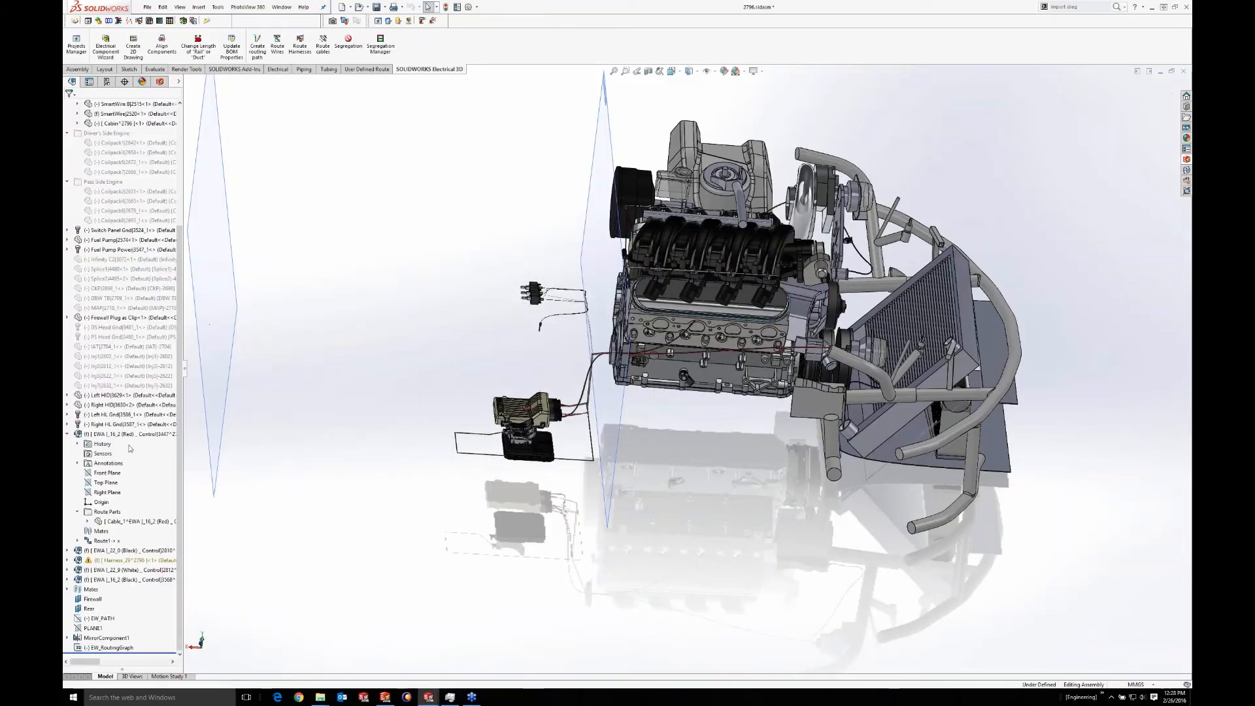
# Expand the Harness_29 engine harness route assembly in the feature tree, collapse its Components folder, and isolate the harness
pyautogui.click(67, 434)
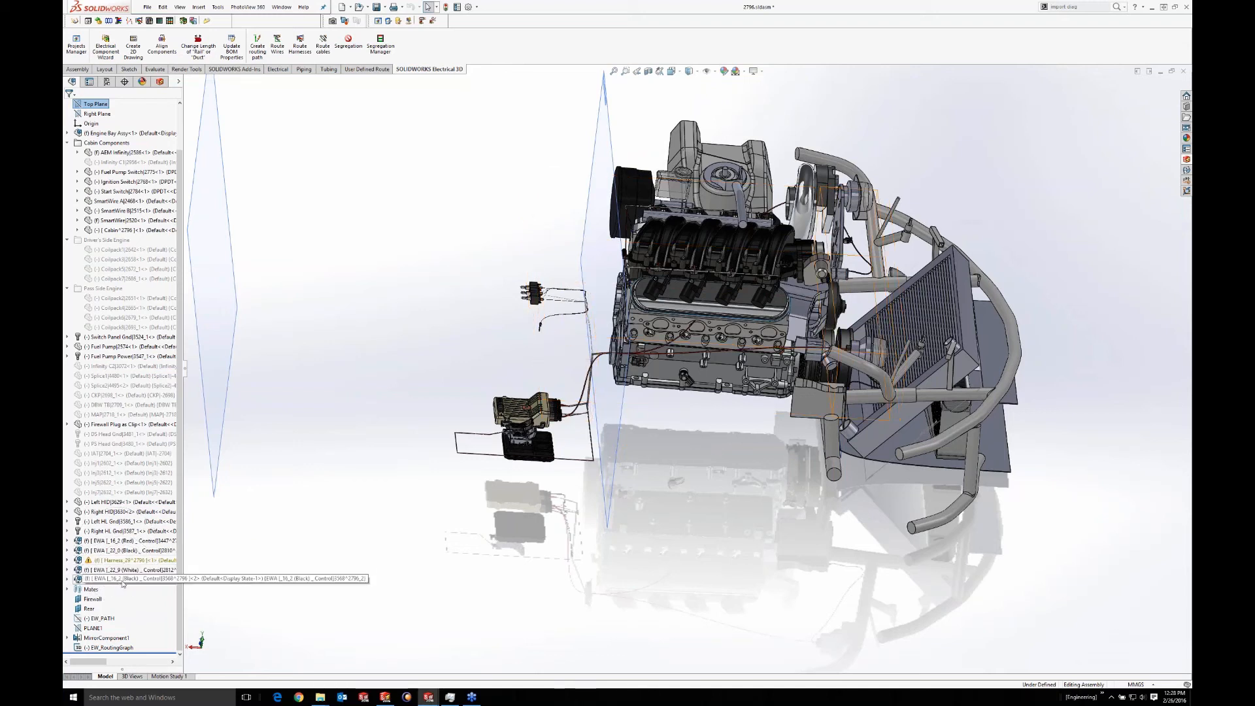
pyautogui.click(111, 563)
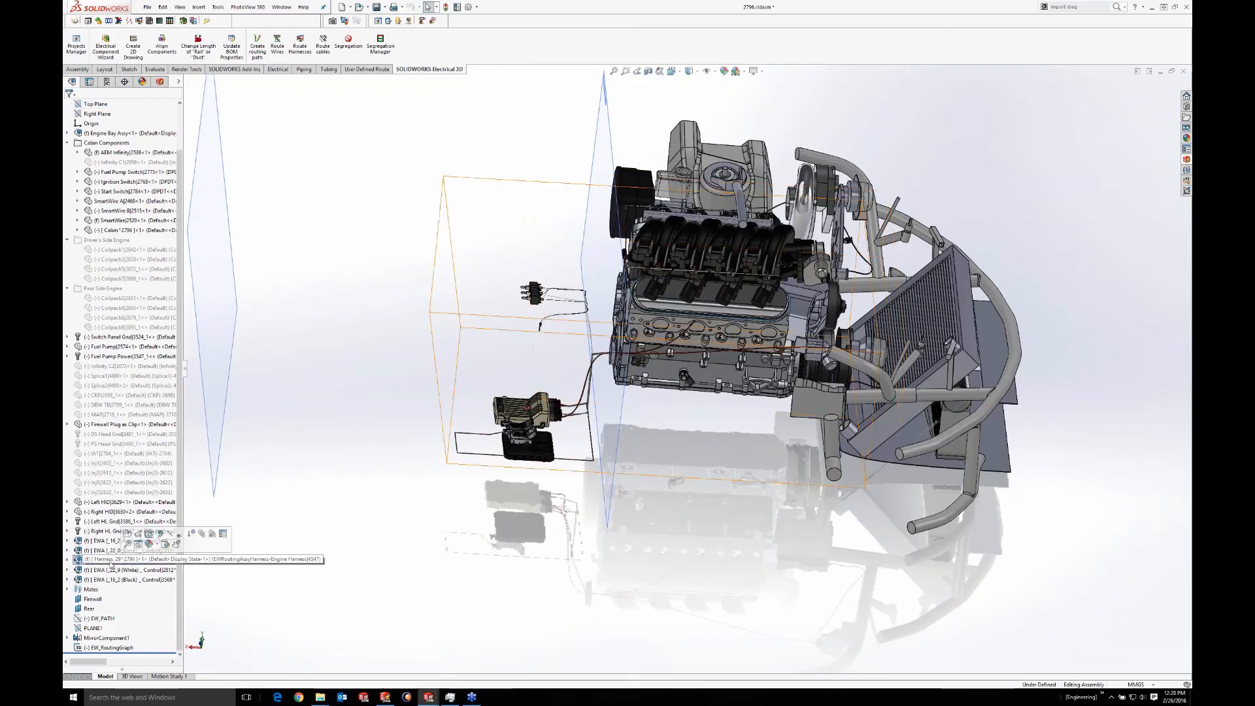
pyautogui.click(68, 561)
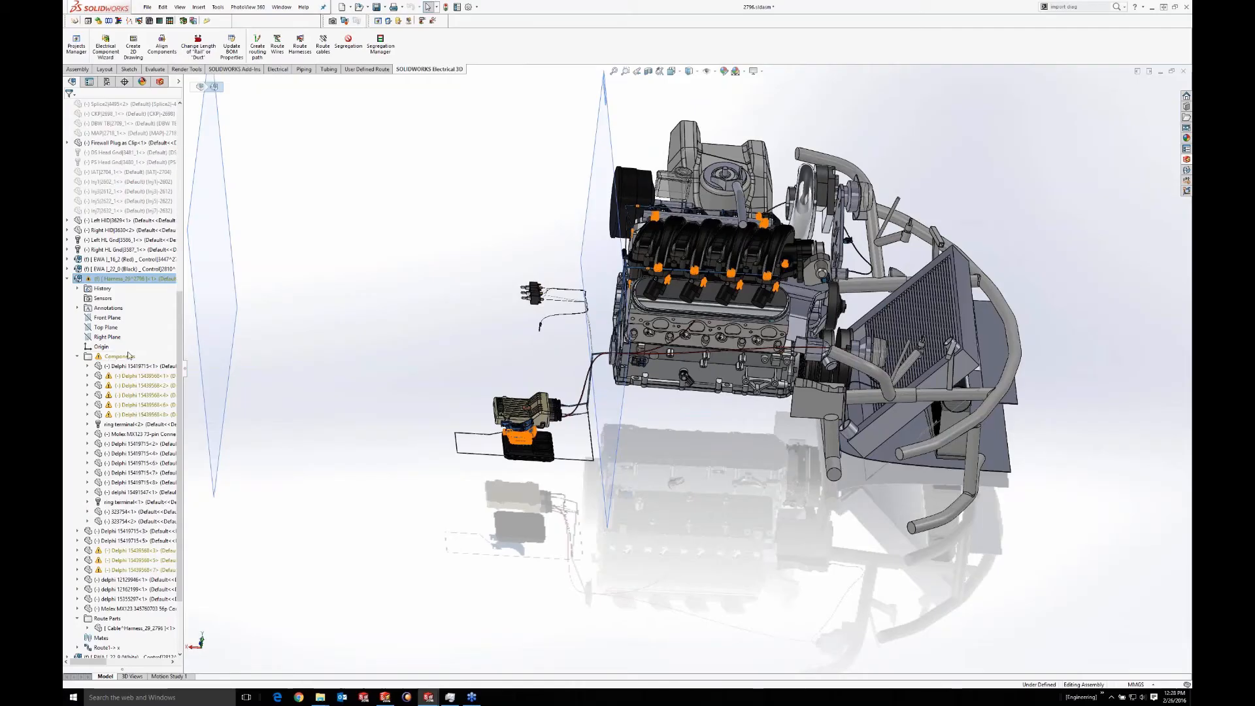
pyautogui.click(77, 357)
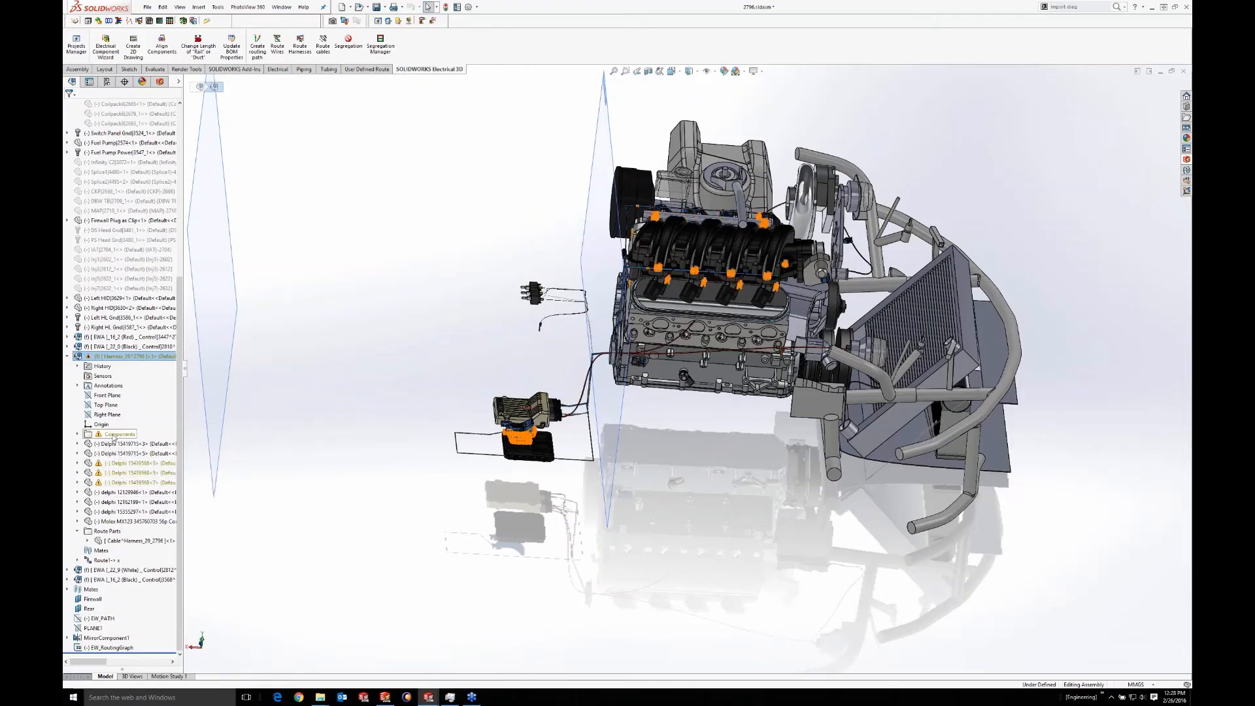
pyautogui.rightClick(126, 358)
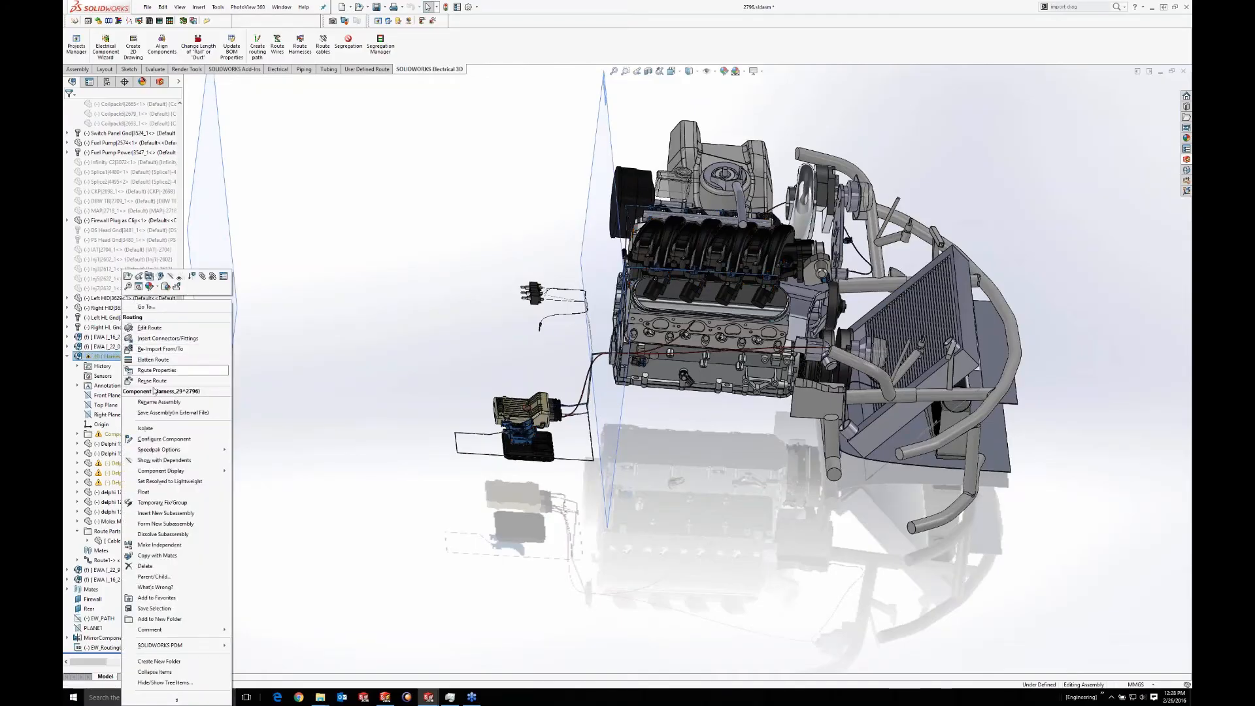
pyautogui.click(193, 427)
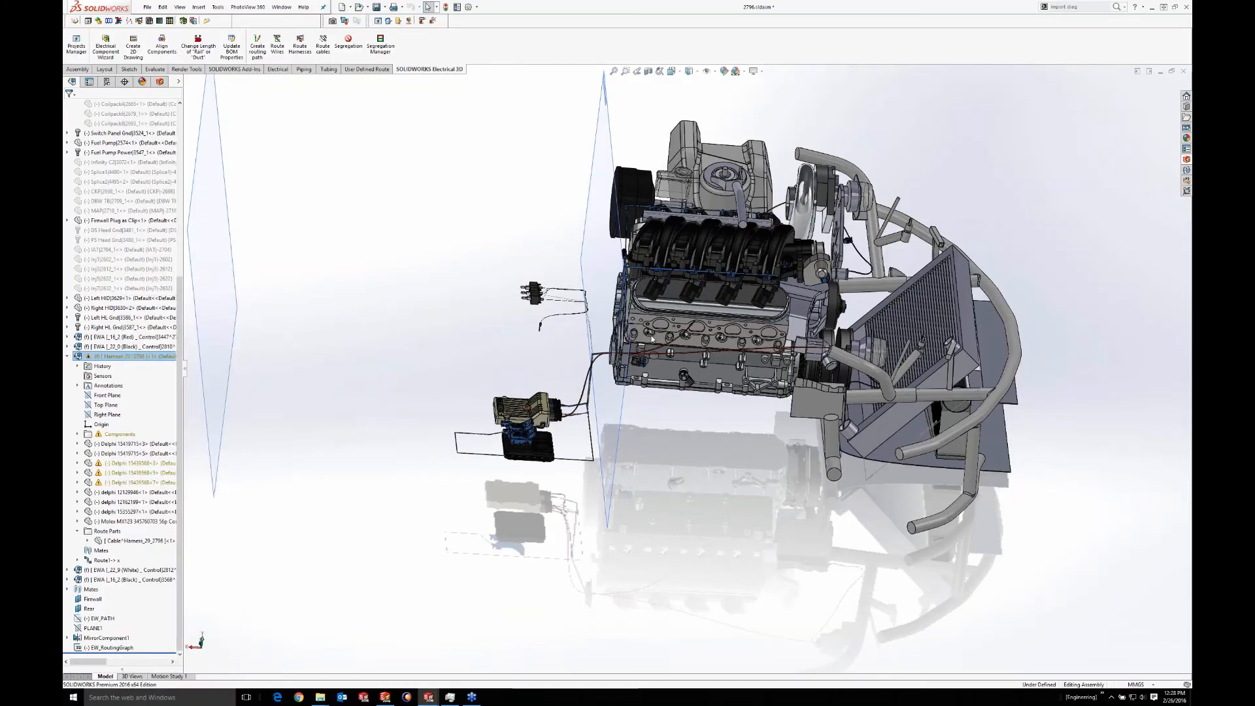
# Examine the isolated engine harness from both connector rows along the trunk to the lower connectors
pyautogui.scroll(-6, 674, 393)
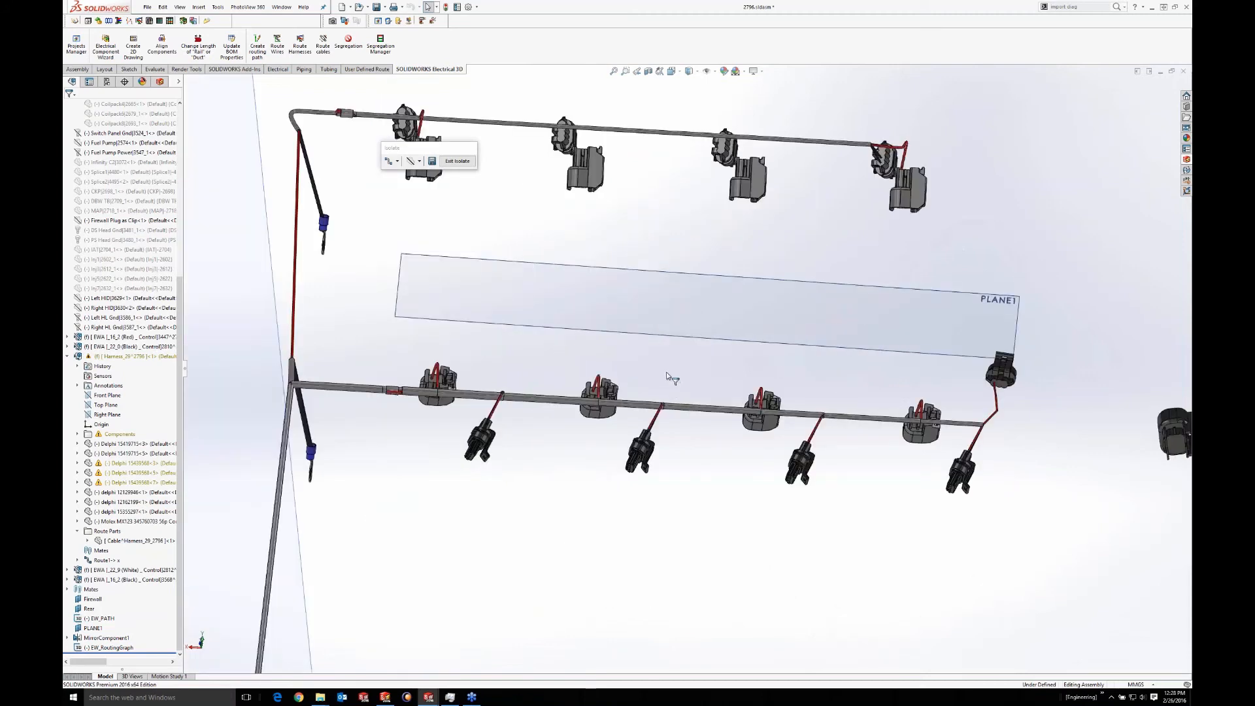
pyautogui.scroll(2, 667, 377)
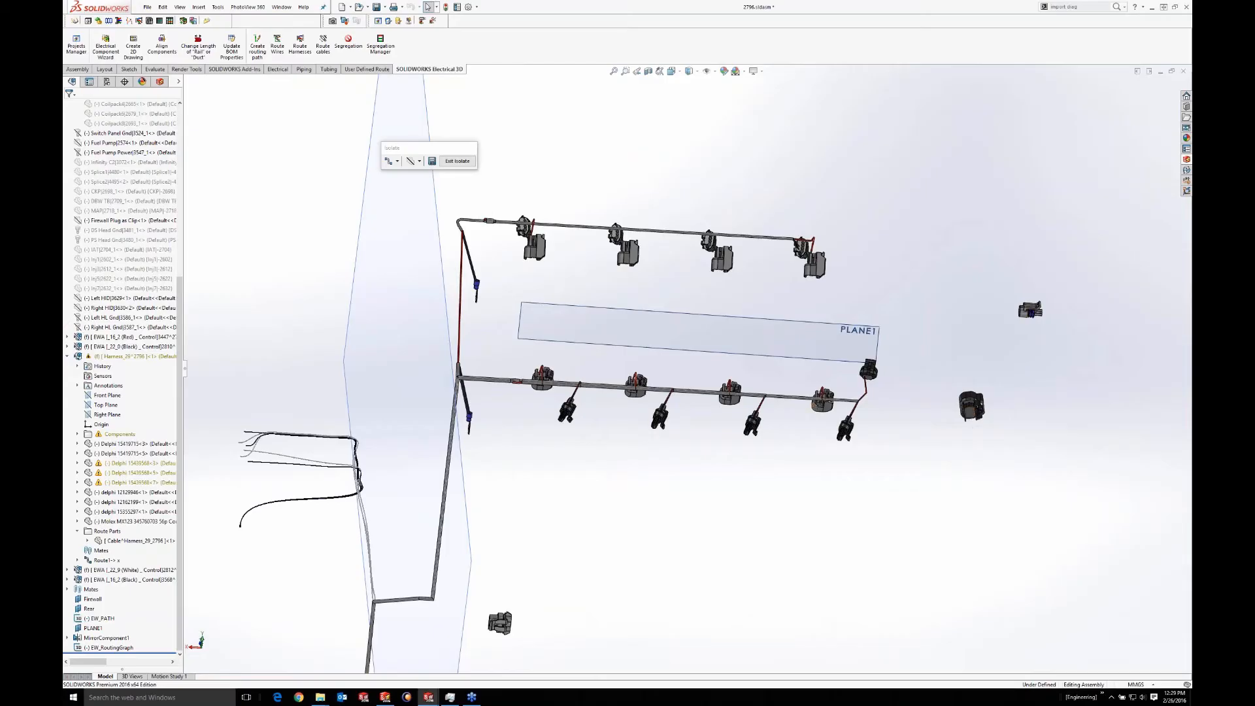
pyautogui.moveTo(689, 365); pyautogui.dragTo(592, 393, button='middle')
pyautogui.scroll(2, 592, 393)
pyautogui.scroll(-3, 512, 383)
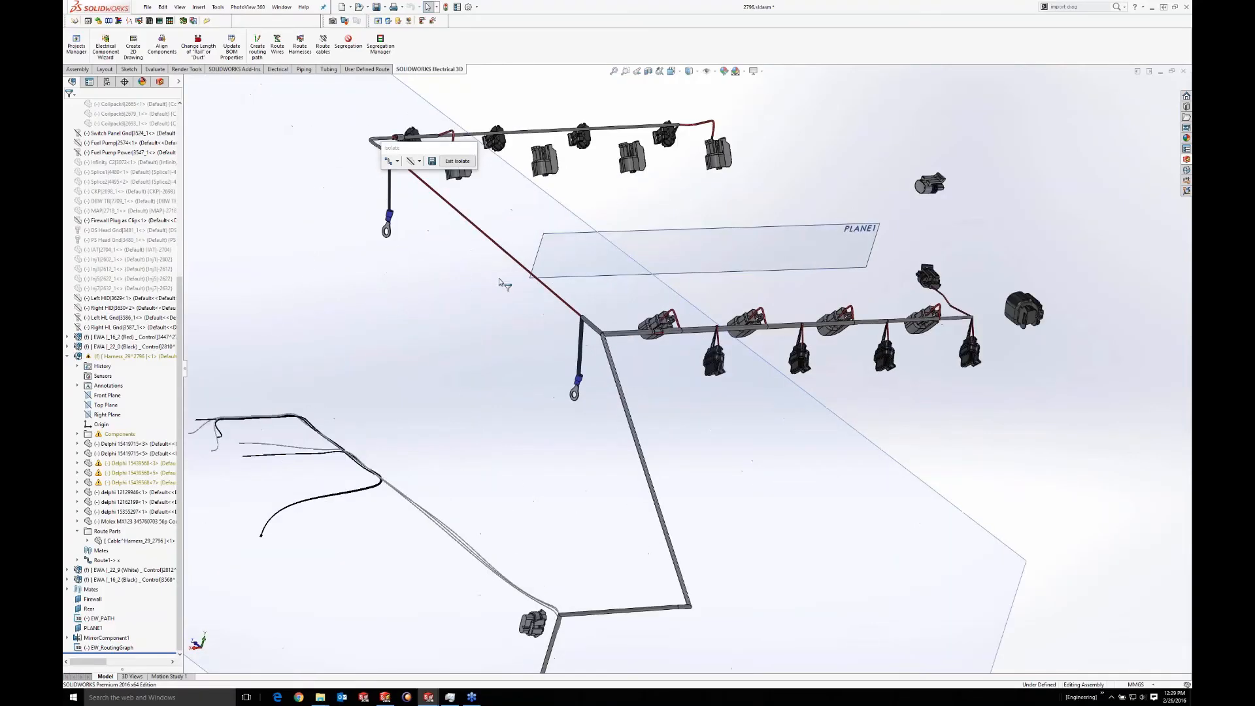
pyautogui.scroll(3, 599, 368)
pyautogui.moveTo(610, 467); pyautogui.dragTo(585, 445, button='middle')
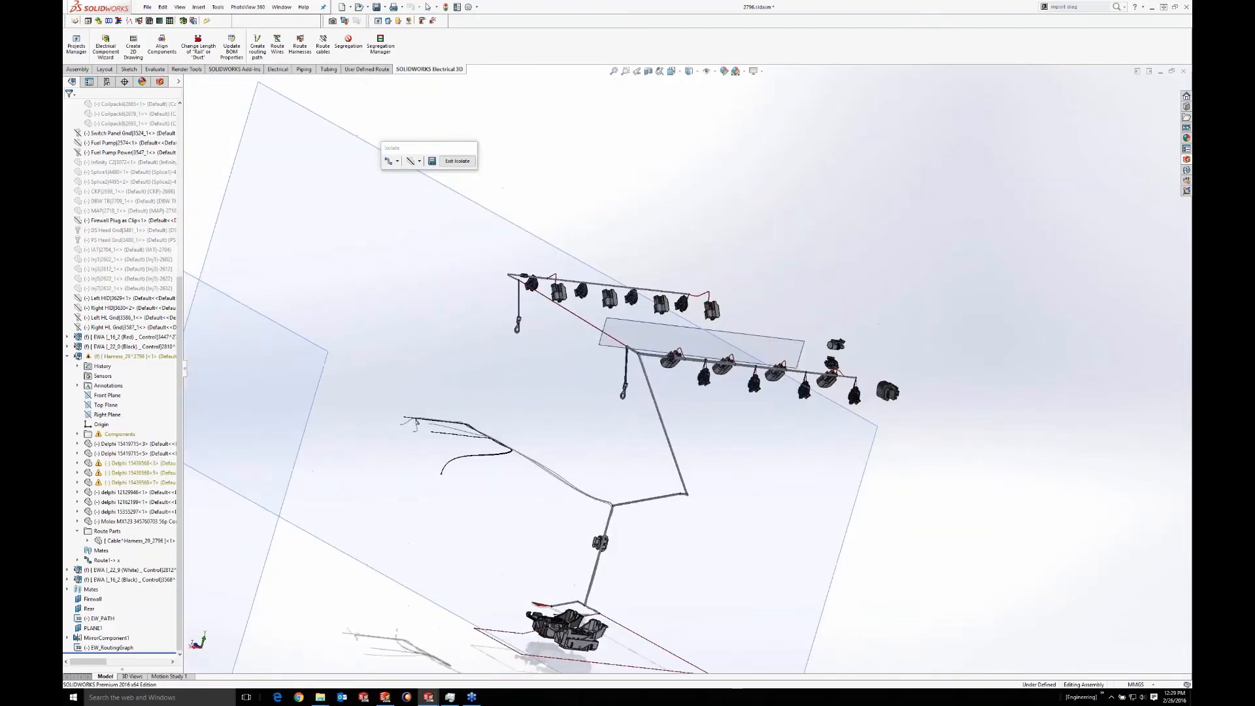
pyautogui.keyDown('ctrl'); pyautogui.moveTo(603, 548); pyautogui.dragTo(713, 371, button='middle'); pyautogui.keyUp('ctrl')
pyautogui.scroll(-3, 724, 363)
pyautogui.scroll(-3, 758, 299)
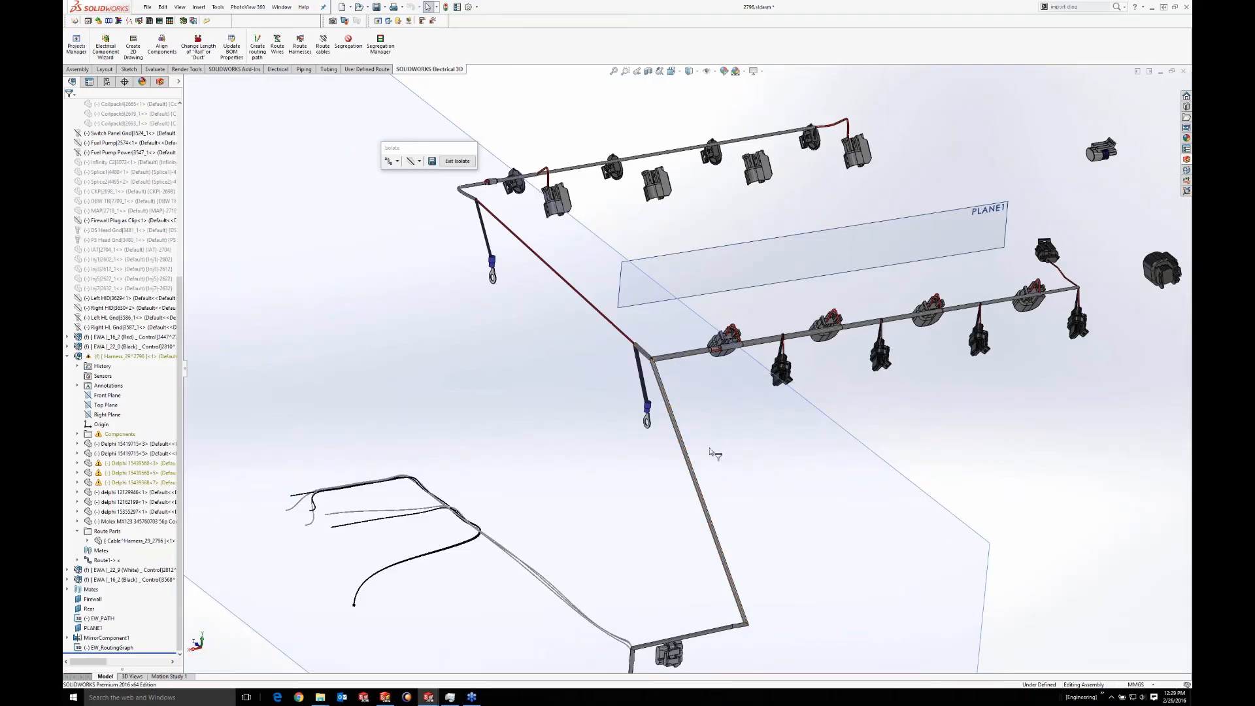
pyautogui.keyDown('ctrl'); pyautogui.moveTo(757, 594); pyautogui.dragTo(752, 438, button='middle'); pyautogui.keyUp('ctrl')
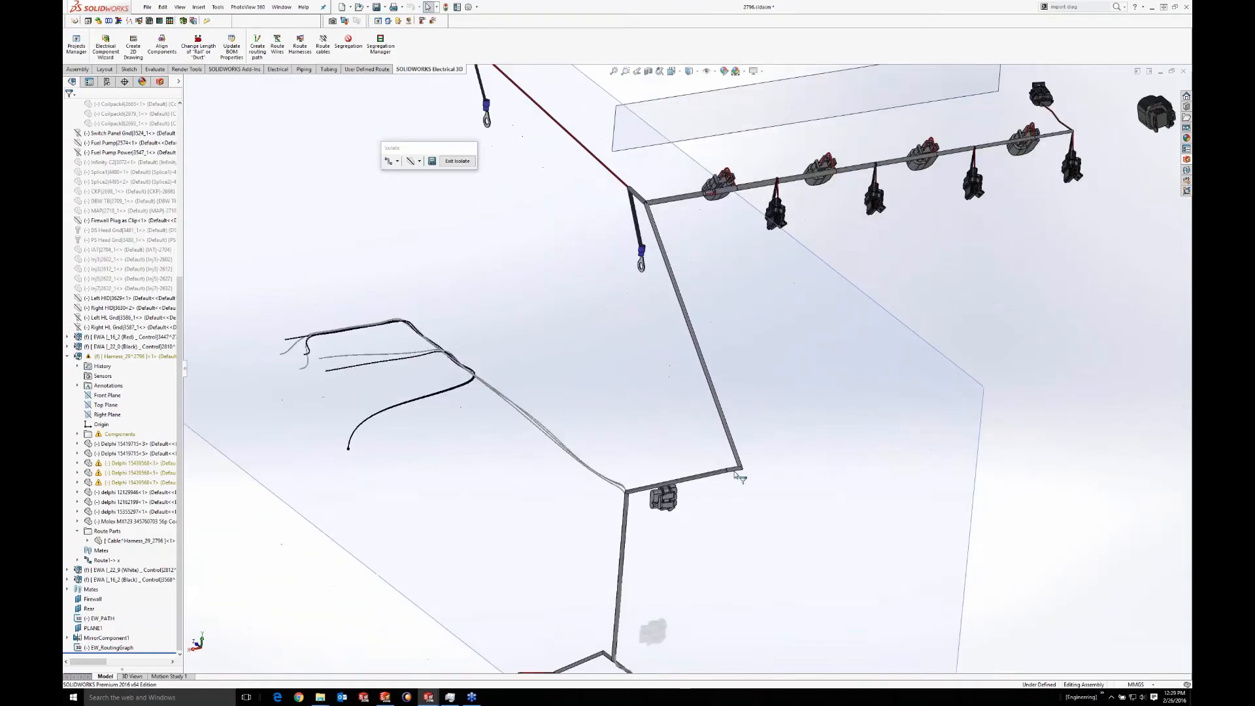
pyautogui.scroll(4, 695, 235)
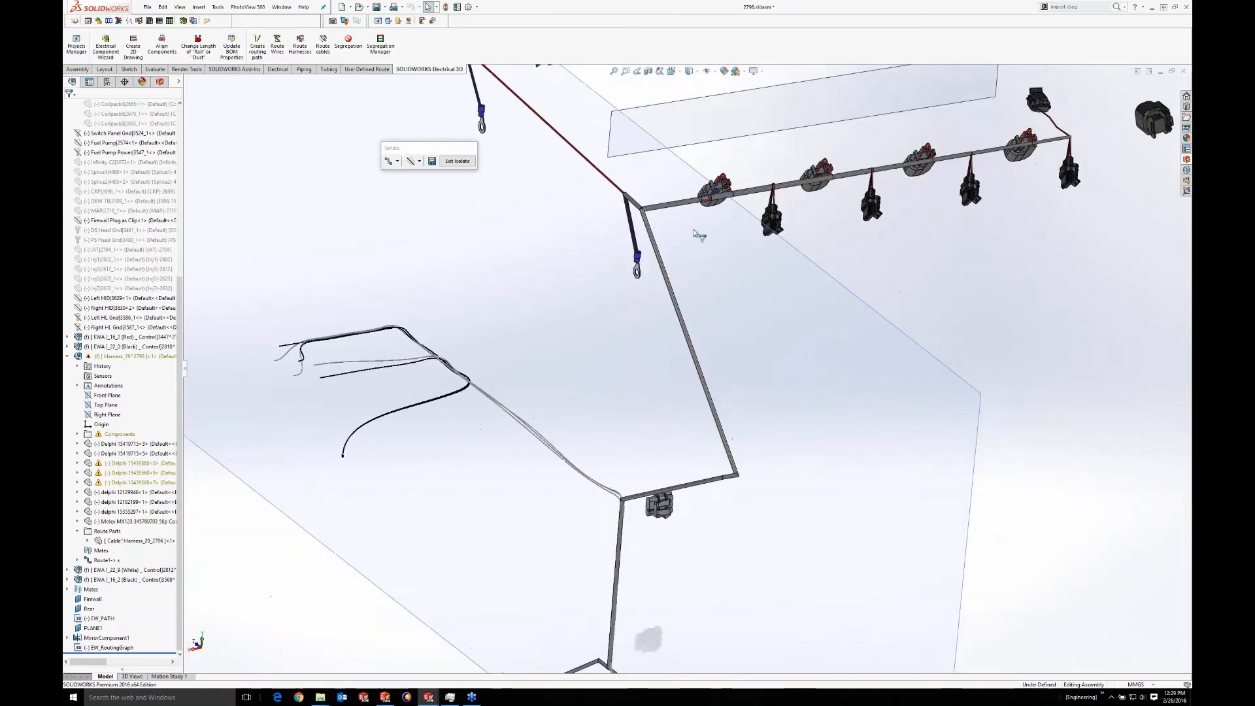
# Select the harness segments meeting at the junction near the ring terminal to compare their diameters, and follow the trunk segment to its end
pyautogui.scroll(-8, 650, 268)
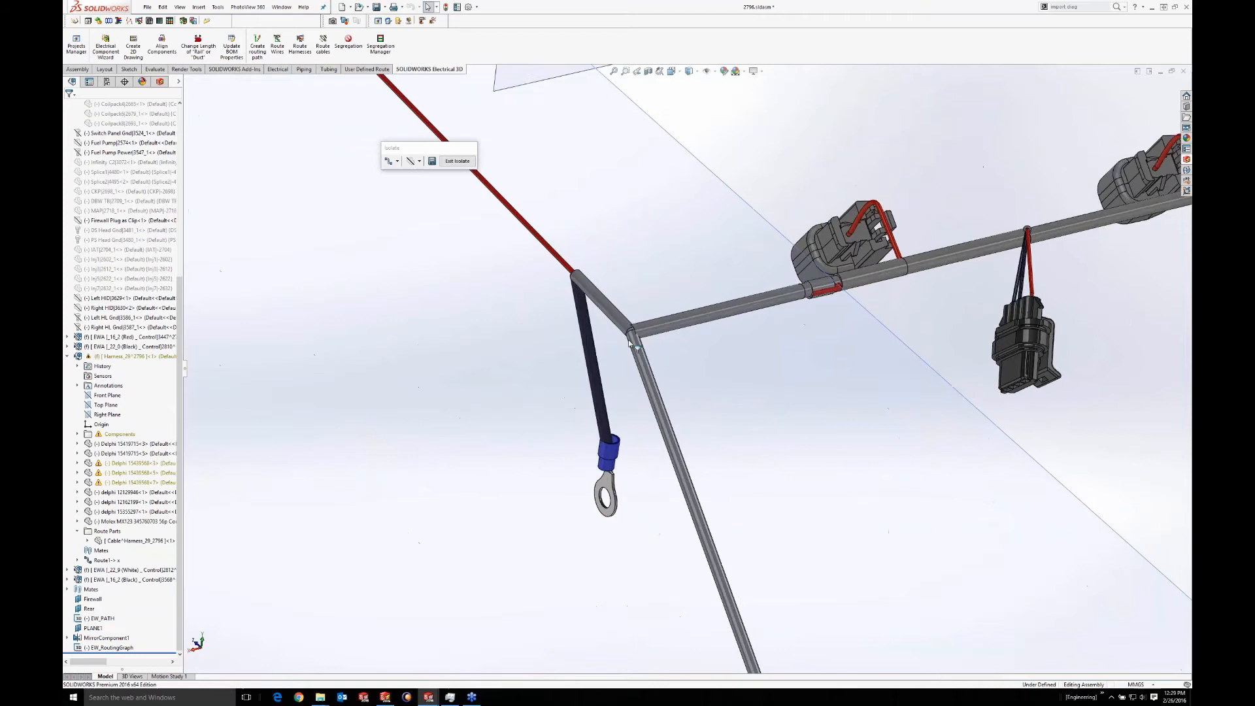
pyautogui.click(628, 309)
pyautogui.click(686, 318)
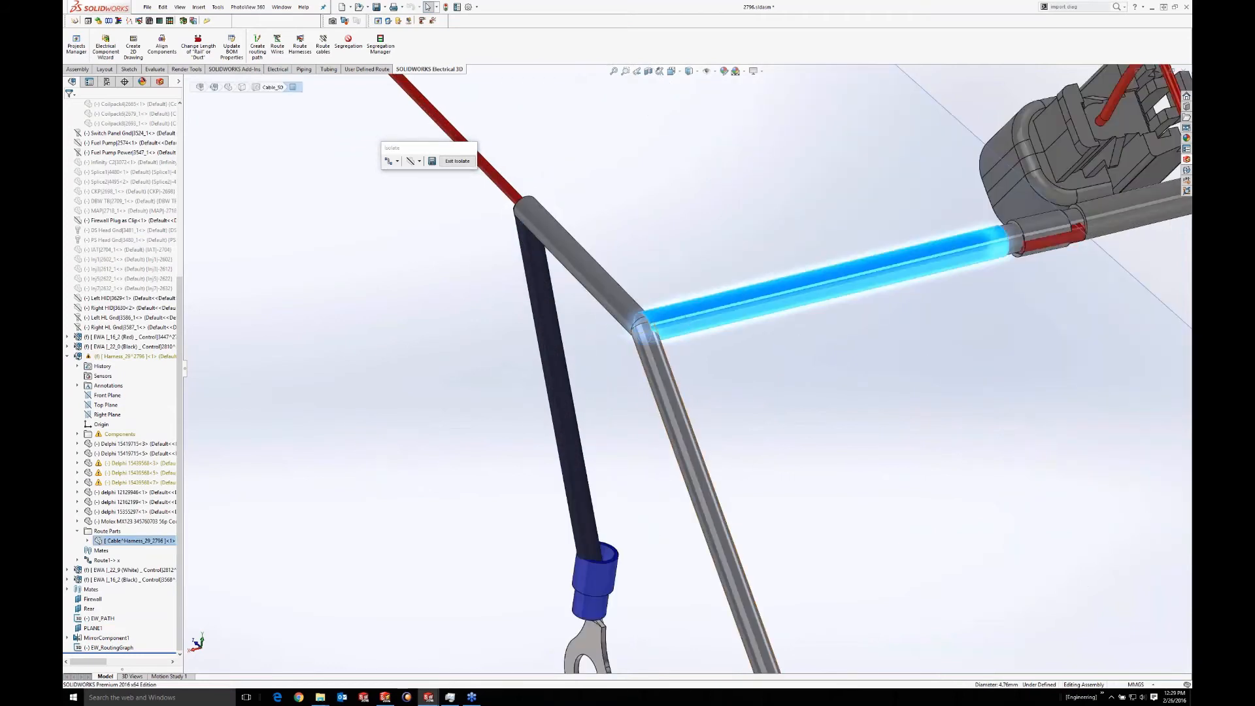
pyautogui.click(658, 366)
pyautogui.scroll(3, 786, 506)
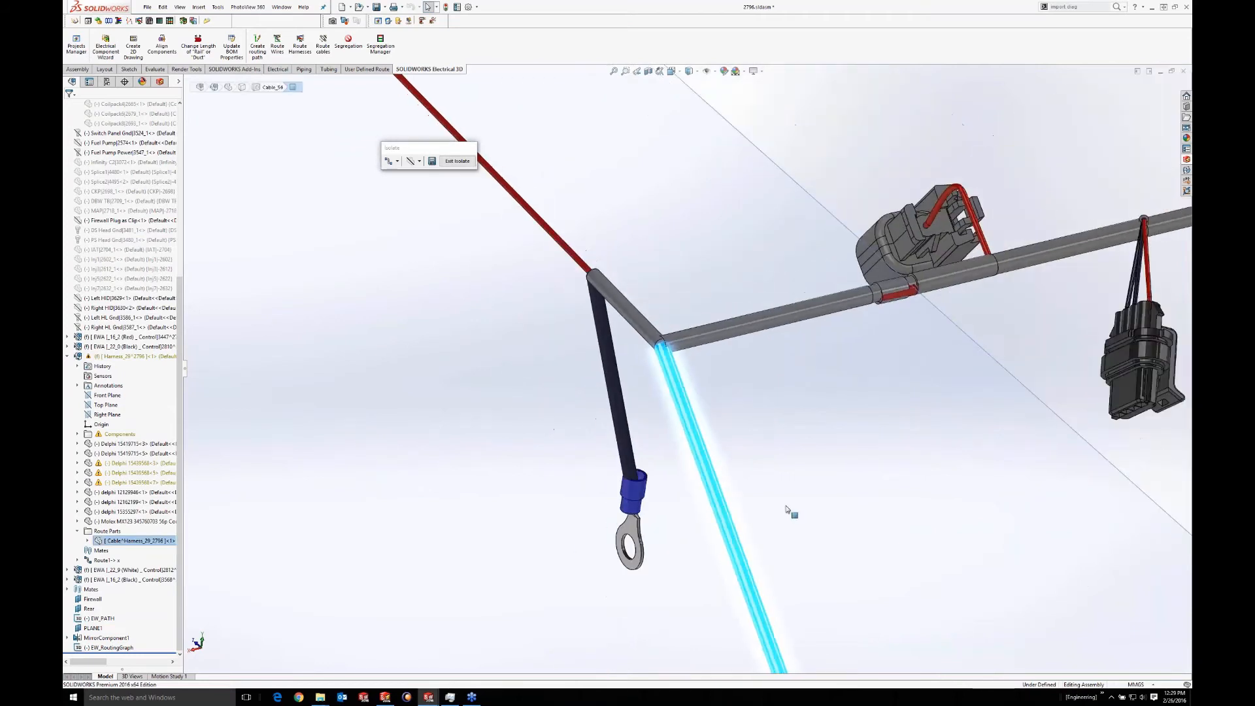
pyautogui.keyDown('ctrl'); pyautogui.moveTo(803, 518); pyautogui.dragTo(739, 65, button='middle'); pyautogui.keyUp('ctrl')
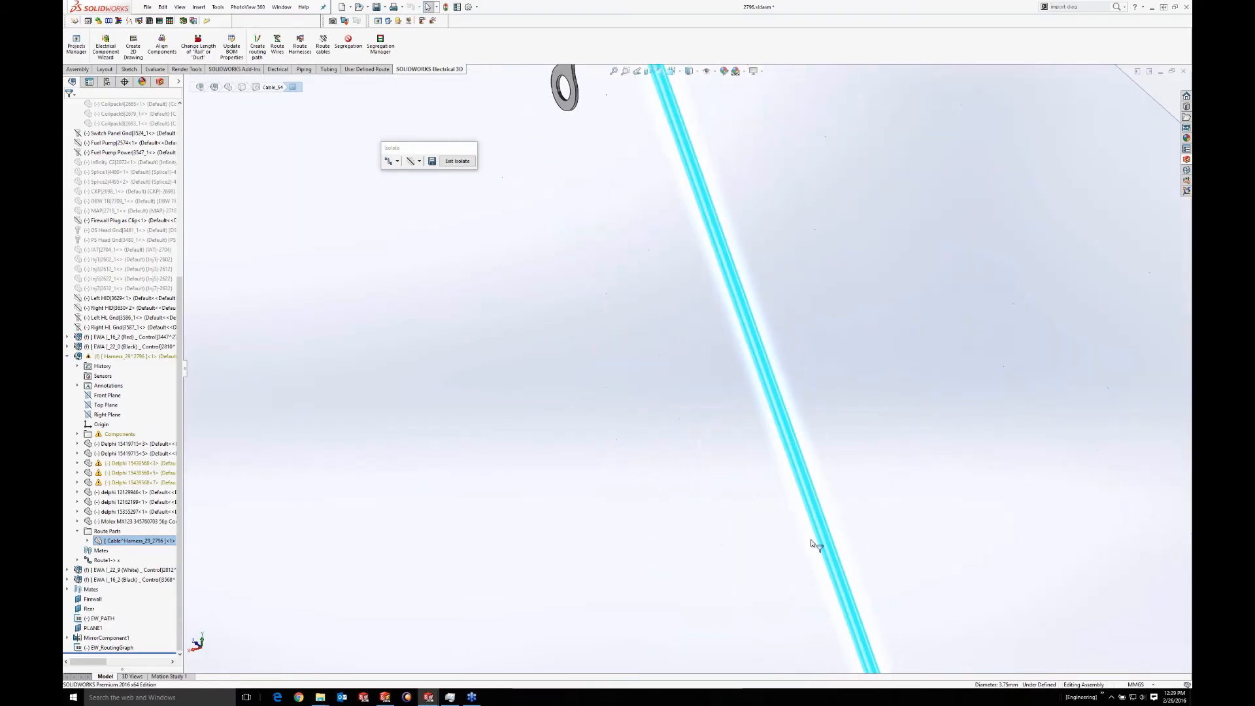
pyautogui.scroll(2, 827, 564)
pyautogui.scroll(-1, 829, 565)
pyautogui.moveTo(825, 559); pyautogui.dragTo(817, 386, button='middle')
pyautogui.scroll(3, 752, 496)
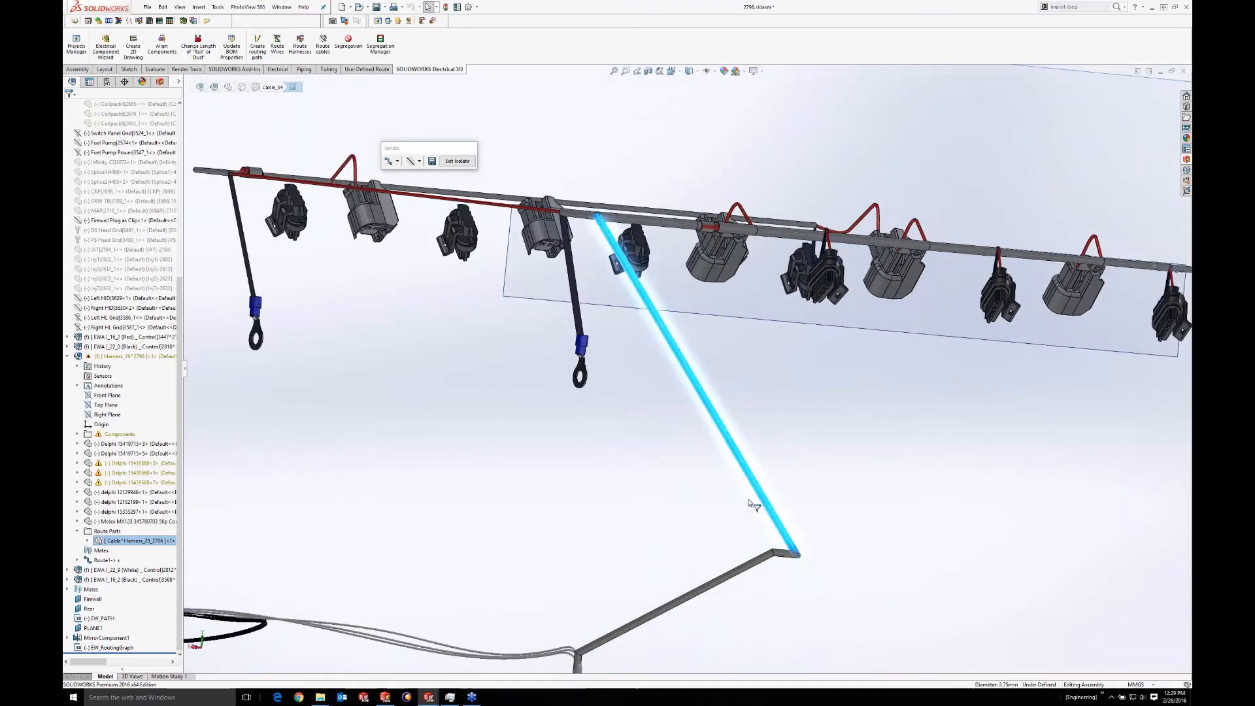
# Inspect the connector row with unattached connectors and select the long bundle segment running past them
pyautogui.moveTo(653, 293); pyautogui.dragTo(842, 404, button='middle')
pyautogui.scroll(-3, 843, 405)
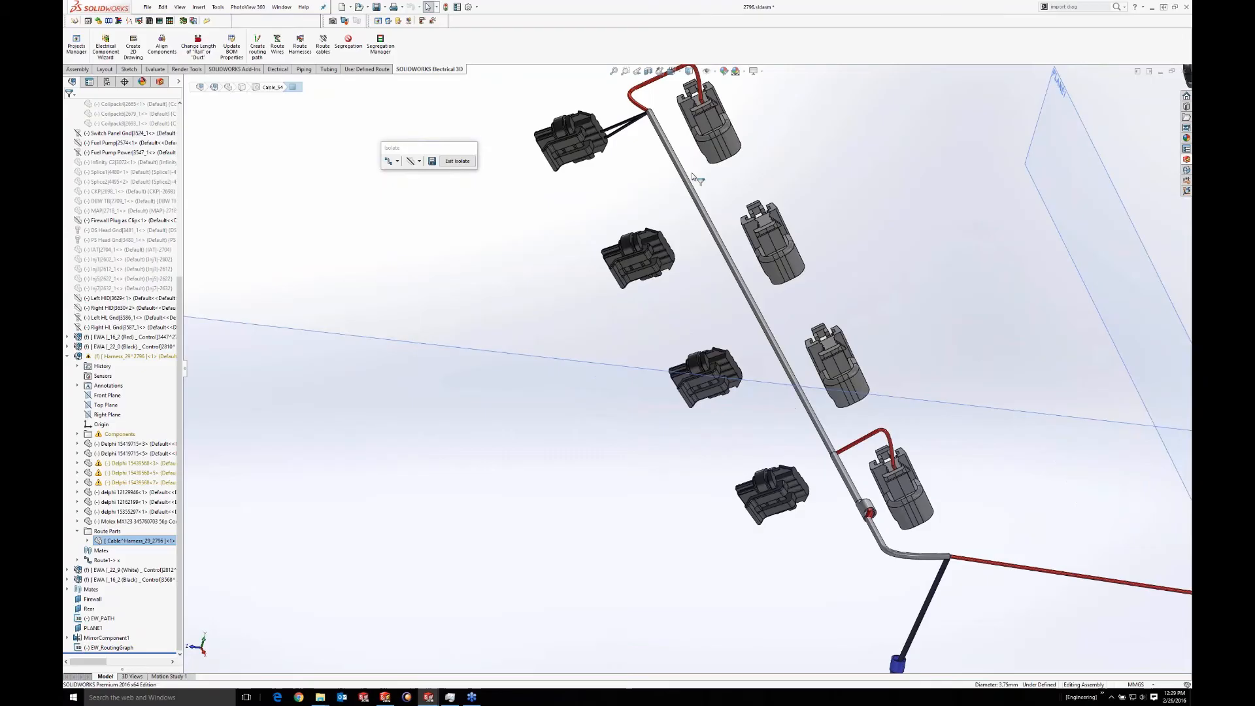
pyautogui.scroll(-4, 602, 271)
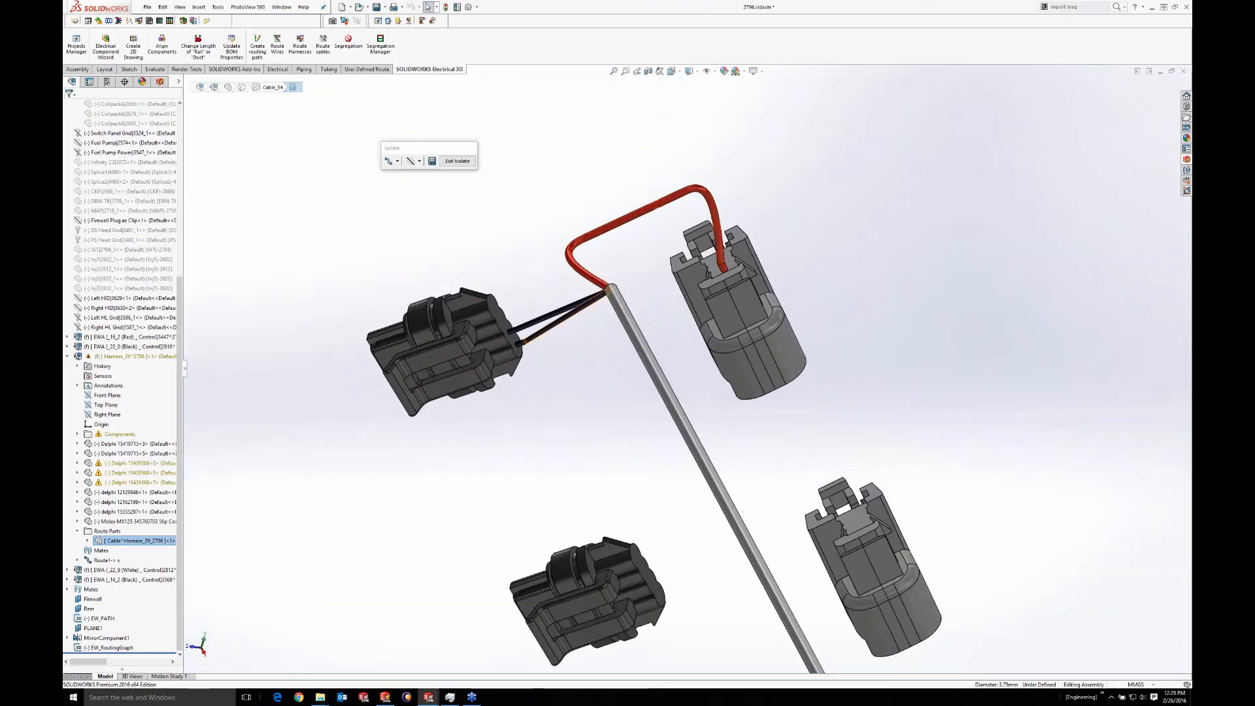
pyautogui.click(677, 414)
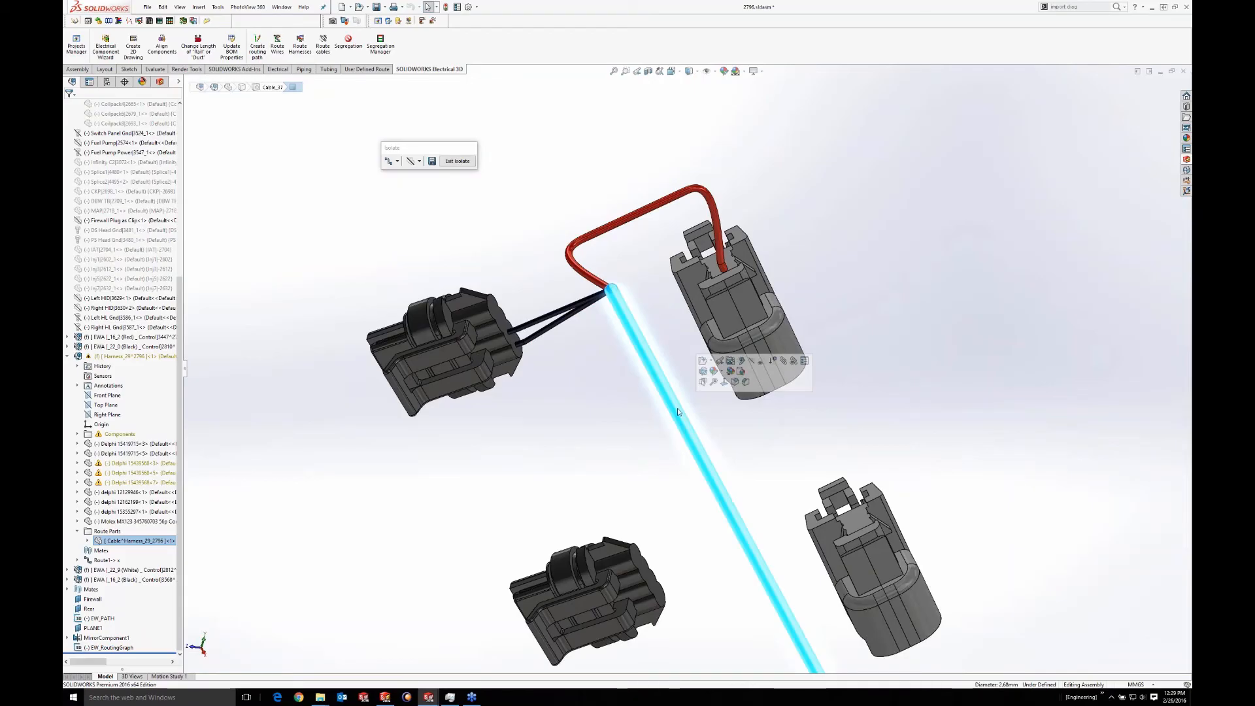
pyautogui.scroll(2, 677, 408)
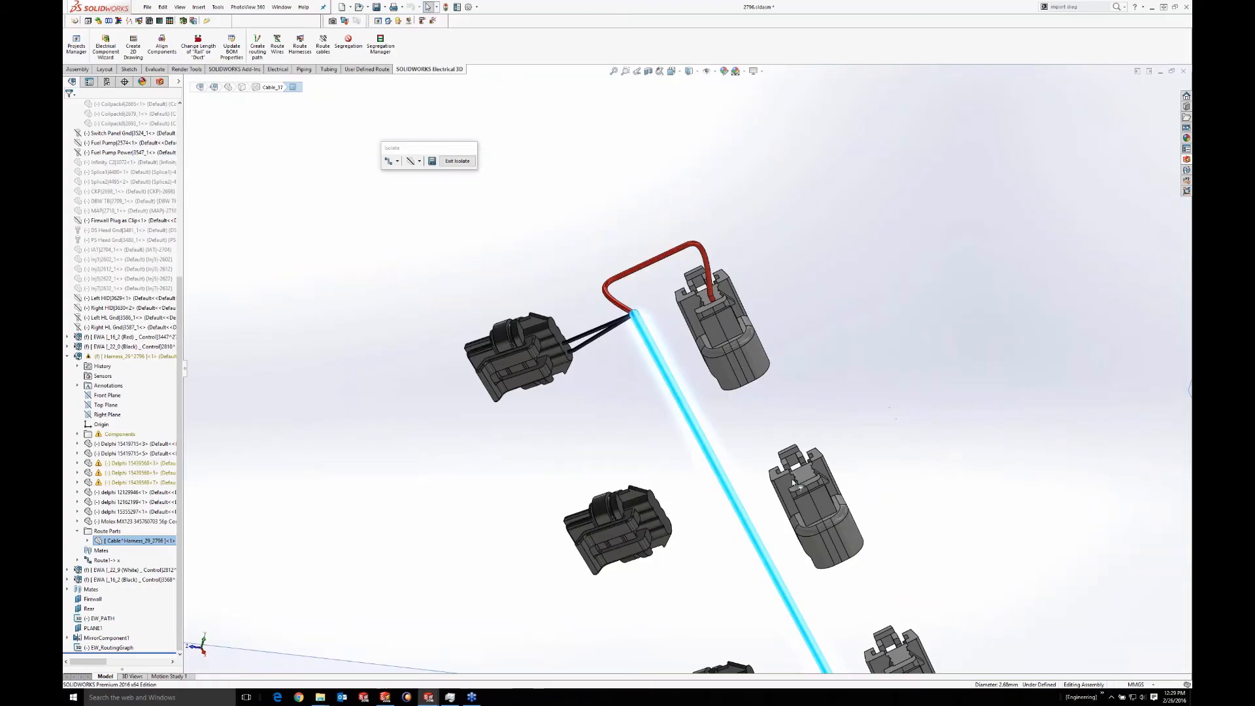
pyautogui.scroll(2, 730, 524)
pyautogui.keyDown('ctrl'); pyautogui.moveTo(761, 549); pyautogui.dragTo(547, 246, button='middle'); pyautogui.keyUp('ctrl')
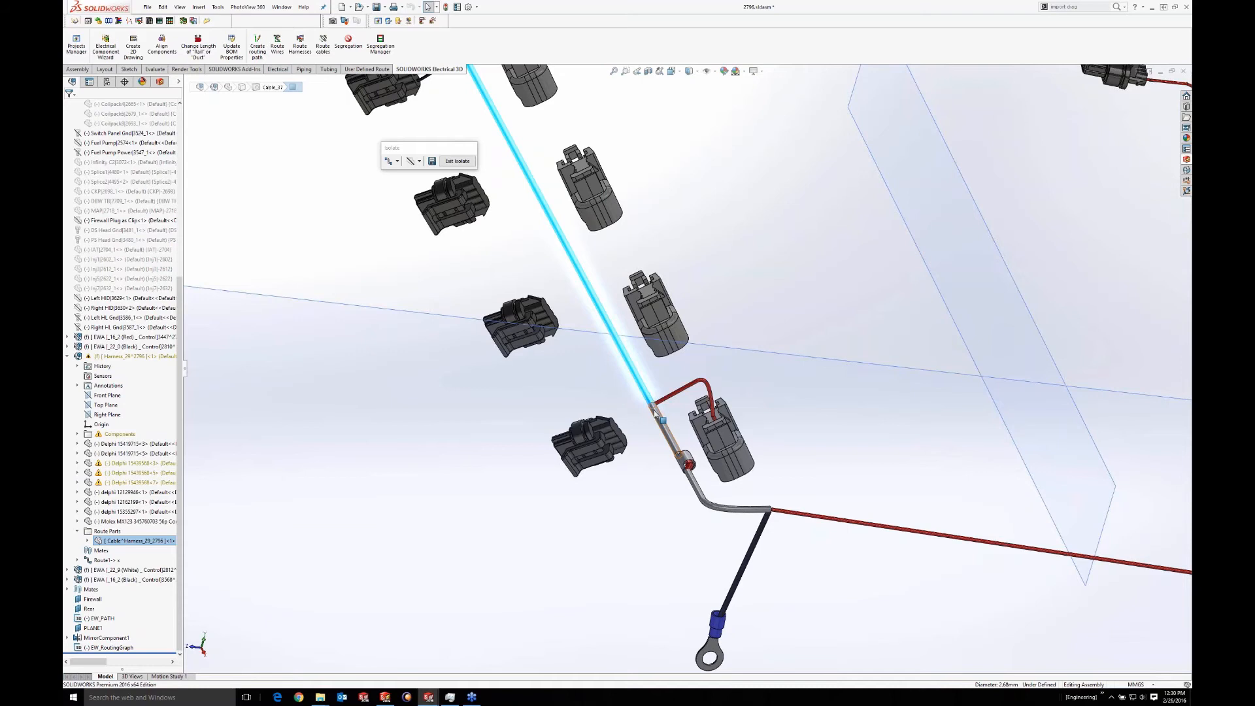
pyautogui.scroll(-3, 517, 144)
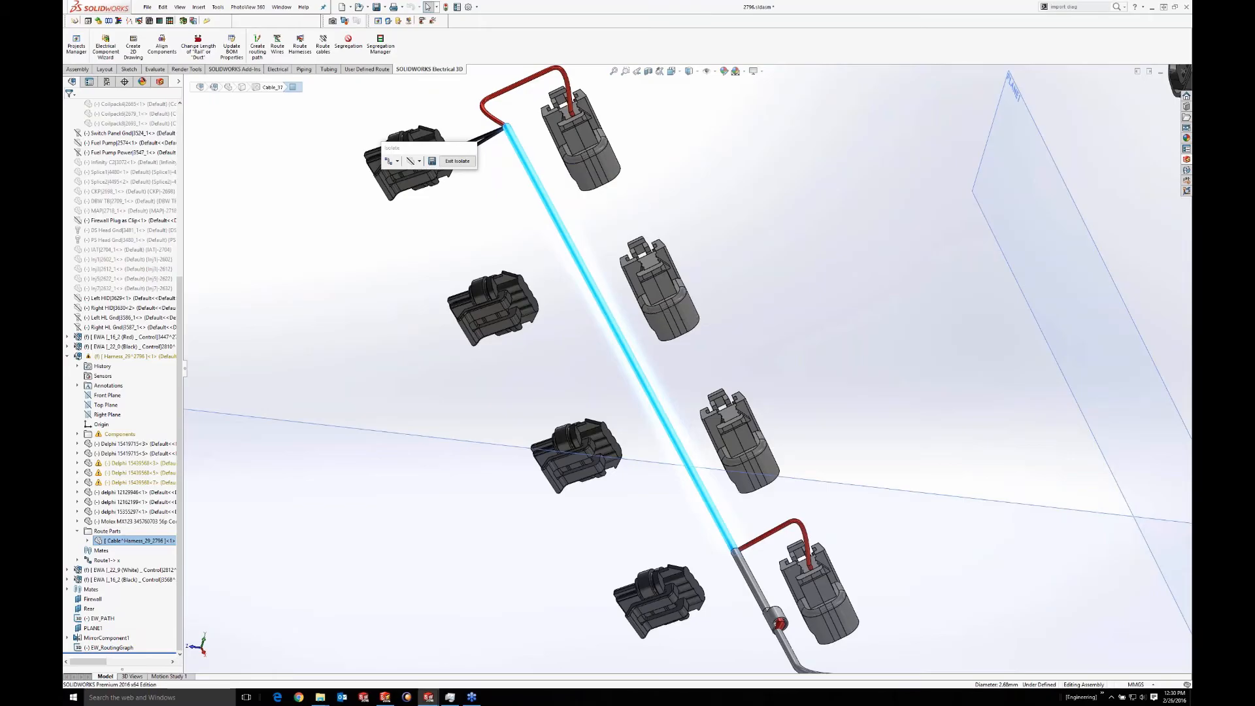
# Examine the fully wired connector row and inspect the short bundle segment between two wire breakouts for its diameter
pyautogui.scroll(4, 687, 366)
pyautogui.keyDown('ctrl'); pyautogui.moveTo(847, 443); pyautogui.dragTo(564, 252, button='middle'); pyautogui.keyUp('ctrl')
pyautogui.moveTo(935, 387); pyautogui.dragTo(695, 366, button='middle')
pyautogui.keyDown('ctrl'); pyautogui.moveTo(1134, 277); pyautogui.dragTo(970, 302, button='middle'); pyautogui.keyUp('ctrl')
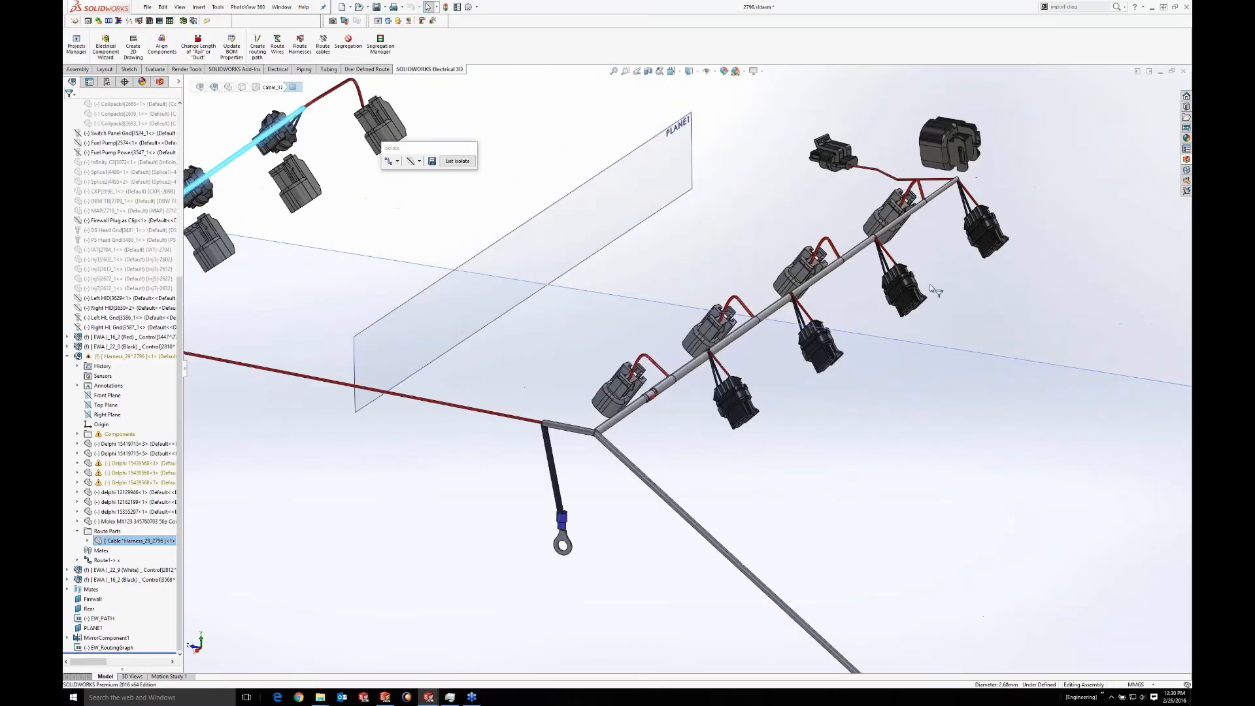
pyautogui.scroll(-2, 929, 257)
pyautogui.moveTo(919, 268); pyautogui.dragTo(932, 289, button='middle')
pyautogui.scroll(-3, 799, 281)
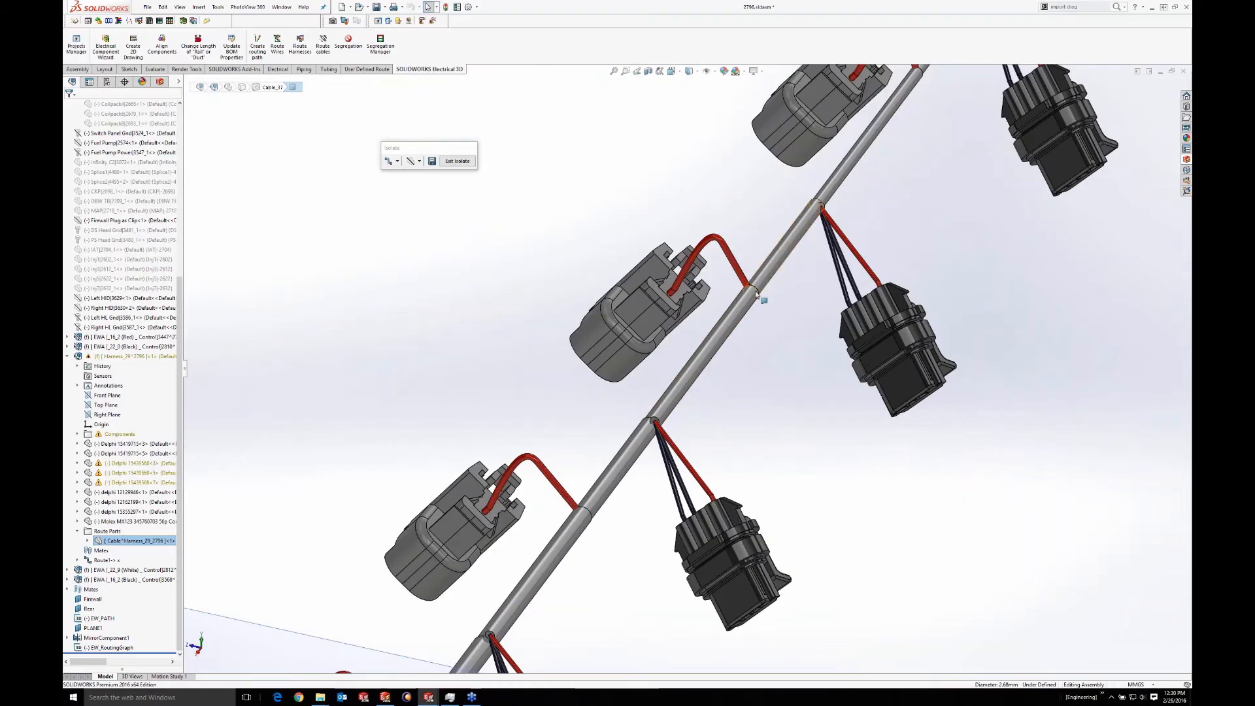
pyautogui.click(763, 273)
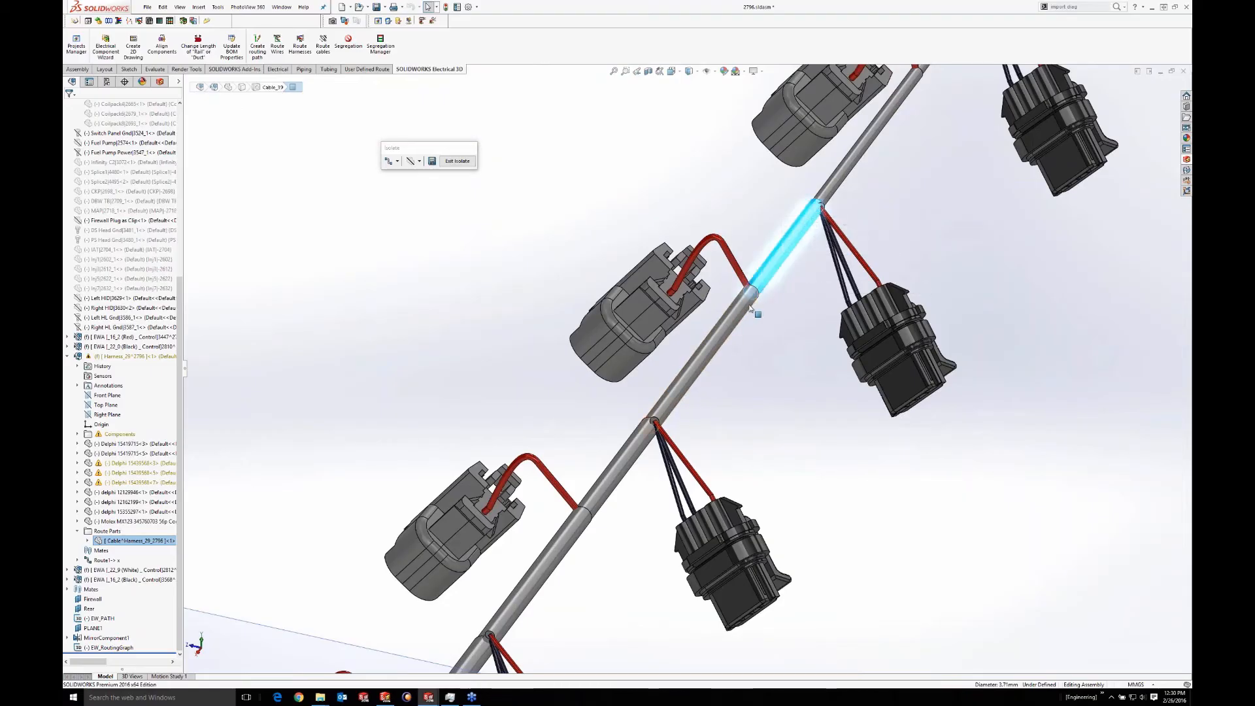
pyautogui.click(744, 278)
pyautogui.press('Escape')
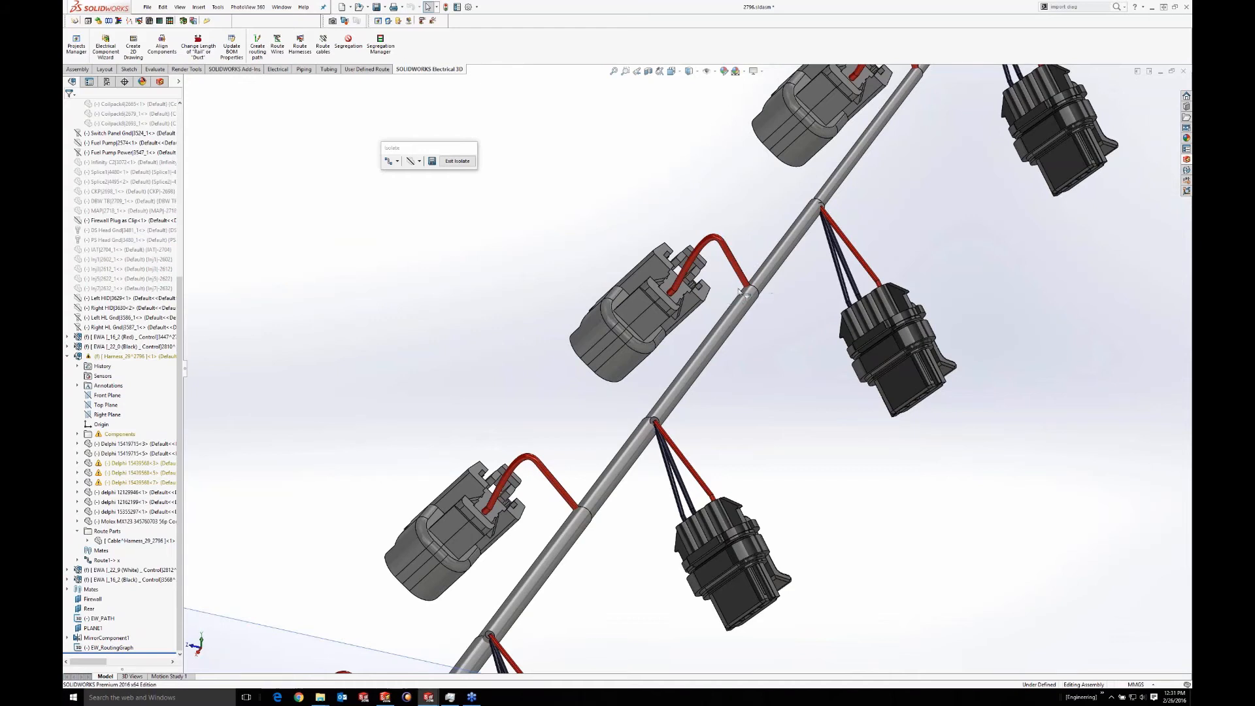
pyautogui.scroll(3, 825, 230)
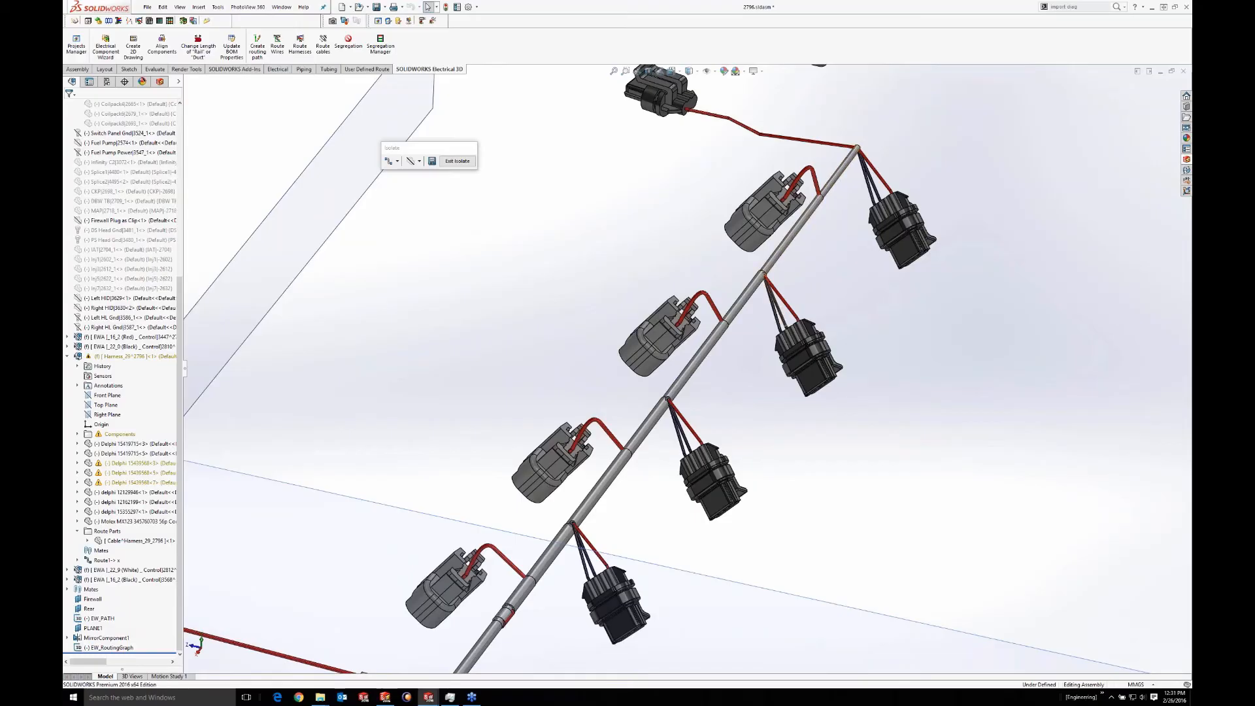
pyautogui.scroll(4, 712, 414)
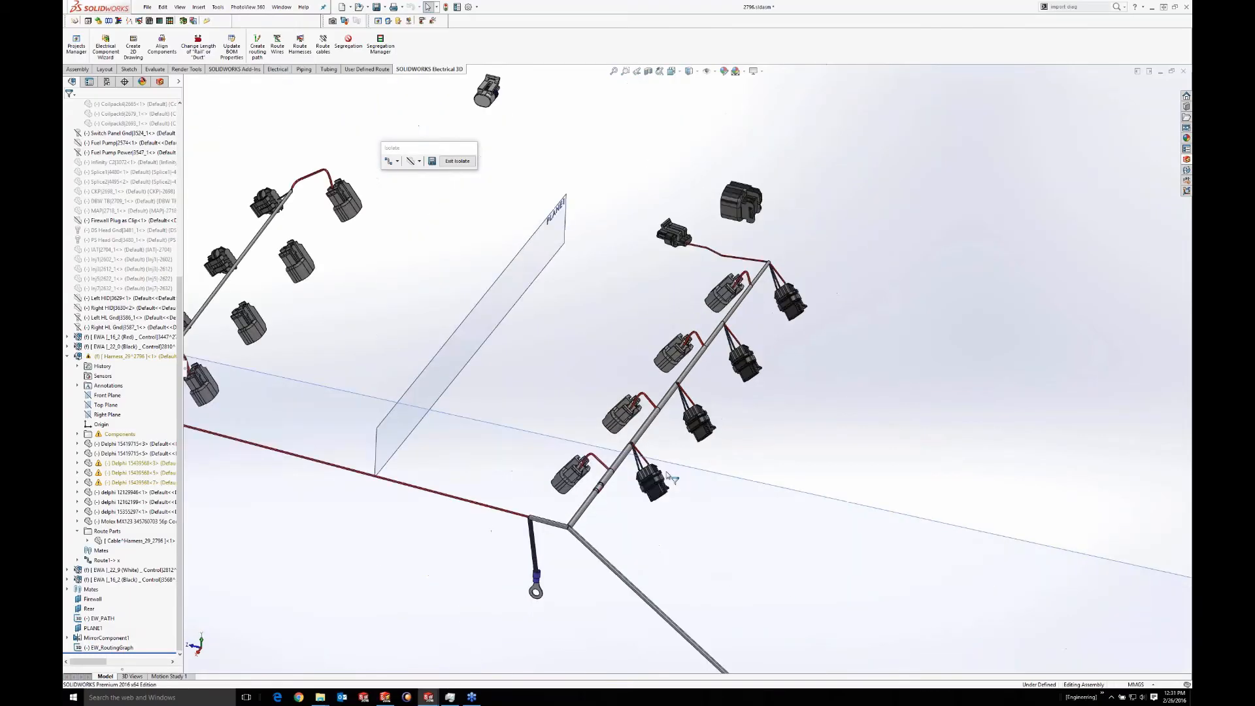
# Exit the isolated view of the engine harness to show it within the full engine assembly
pyautogui.scroll(-2, 612, 485)
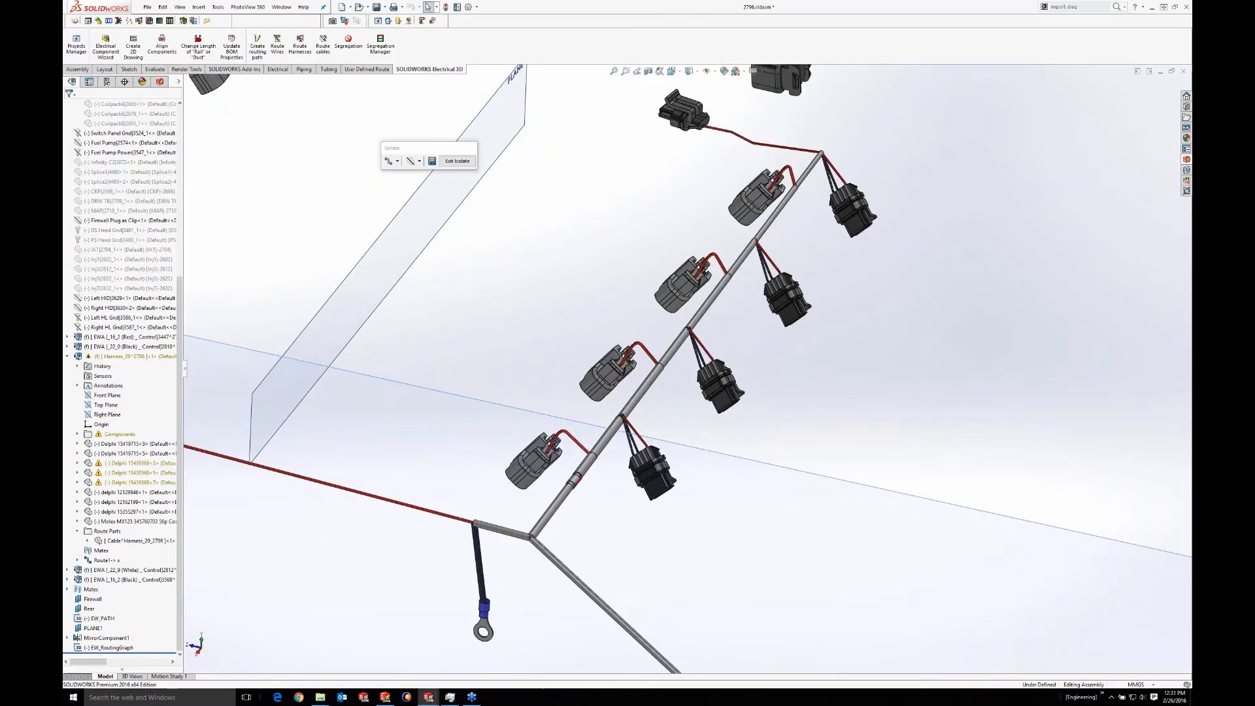
pyautogui.scroll(-2, 549, 537)
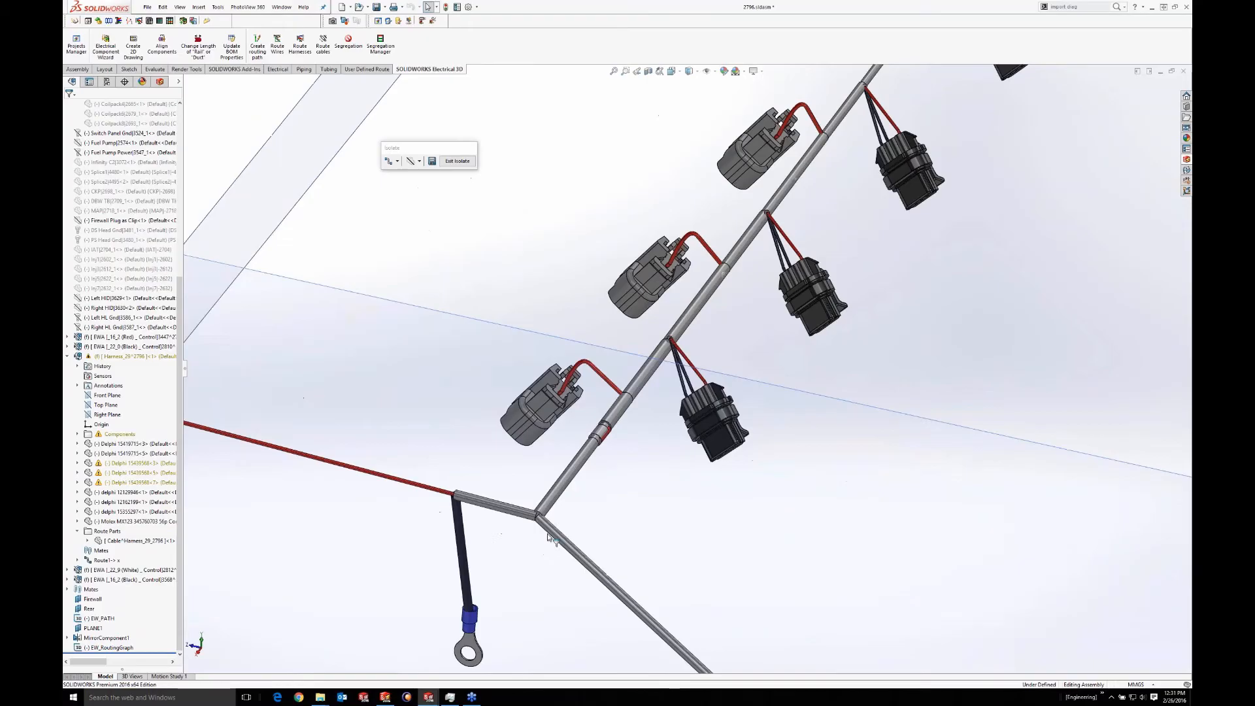
pyautogui.click(458, 161)
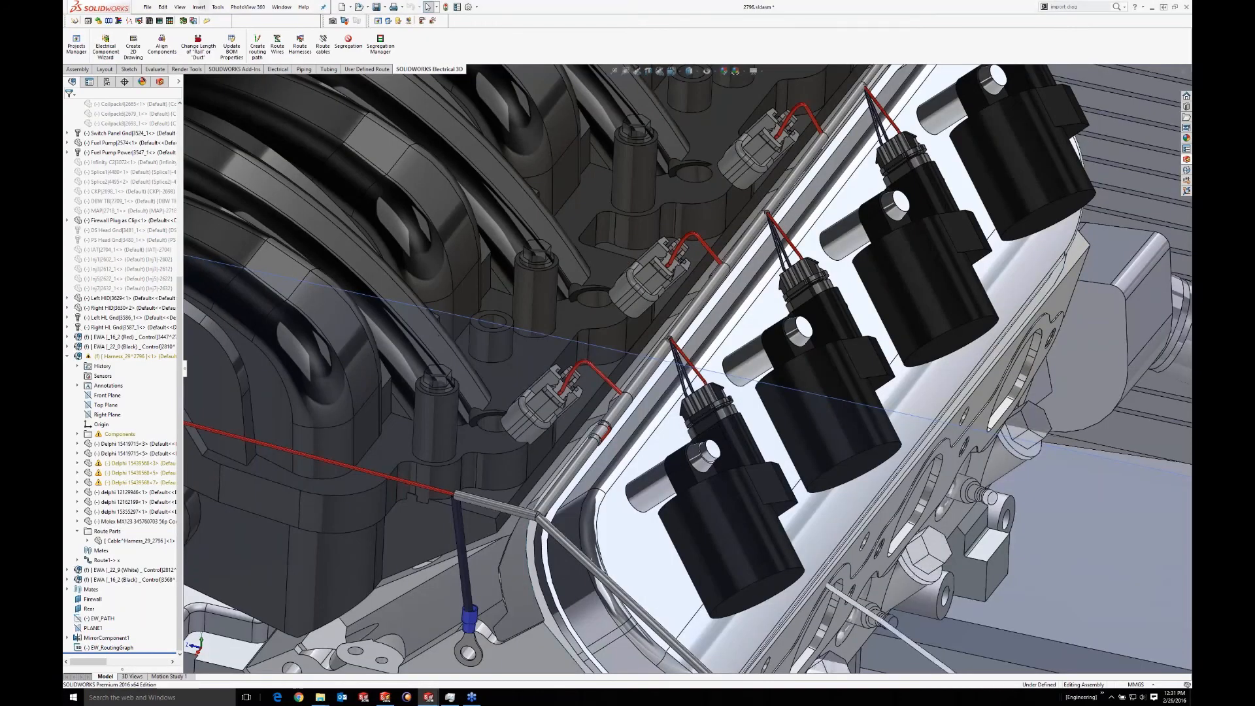
pyautogui.scroll(3, 772, 634)
pyautogui.scroll(-3, 800, 540)
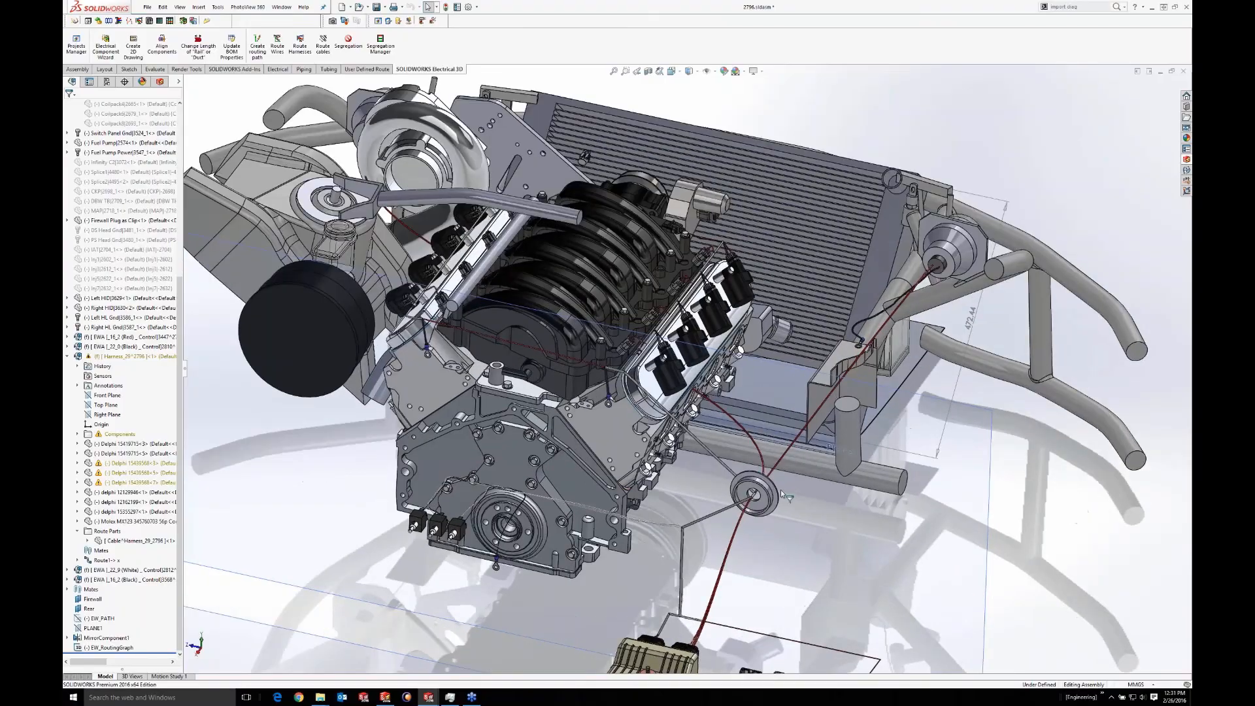
# Open the engine harness route for editing at the segment passing through the firewall grommet
pyautogui.middleClick(731, 487)
pyautogui.moveTo(731, 487); pyautogui.dragTo(793, 497, button='middle')
pyautogui.scroll(-3, 793, 496)
pyautogui.scroll(-4, 742, 454)
pyautogui.middleClick(611, 402)
pyautogui.moveTo(612, 402); pyautogui.dragTo(544, 387, button='middle')
pyautogui.click(538, 375)
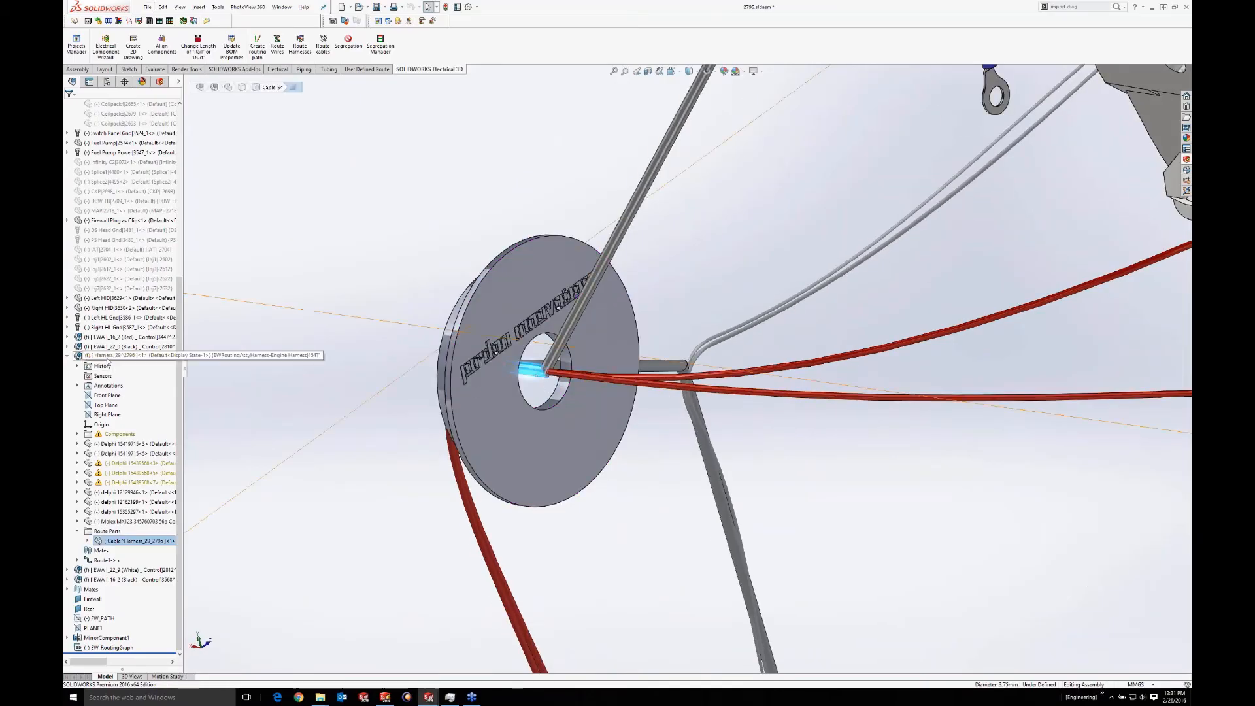
pyautogui.rightClick(107, 357)
pyautogui.click(129, 328)
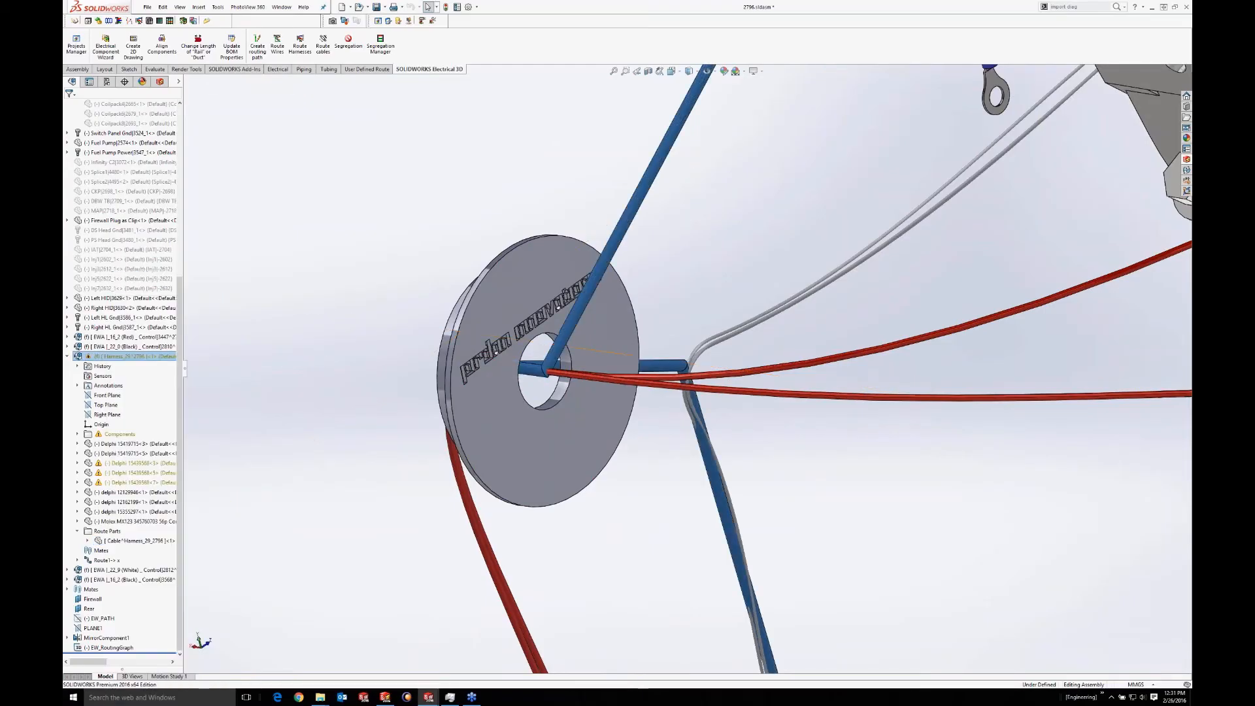
# Make the short spline inside the grommet tangent to the spline rising towards the engine top
pyautogui.click(523, 370)
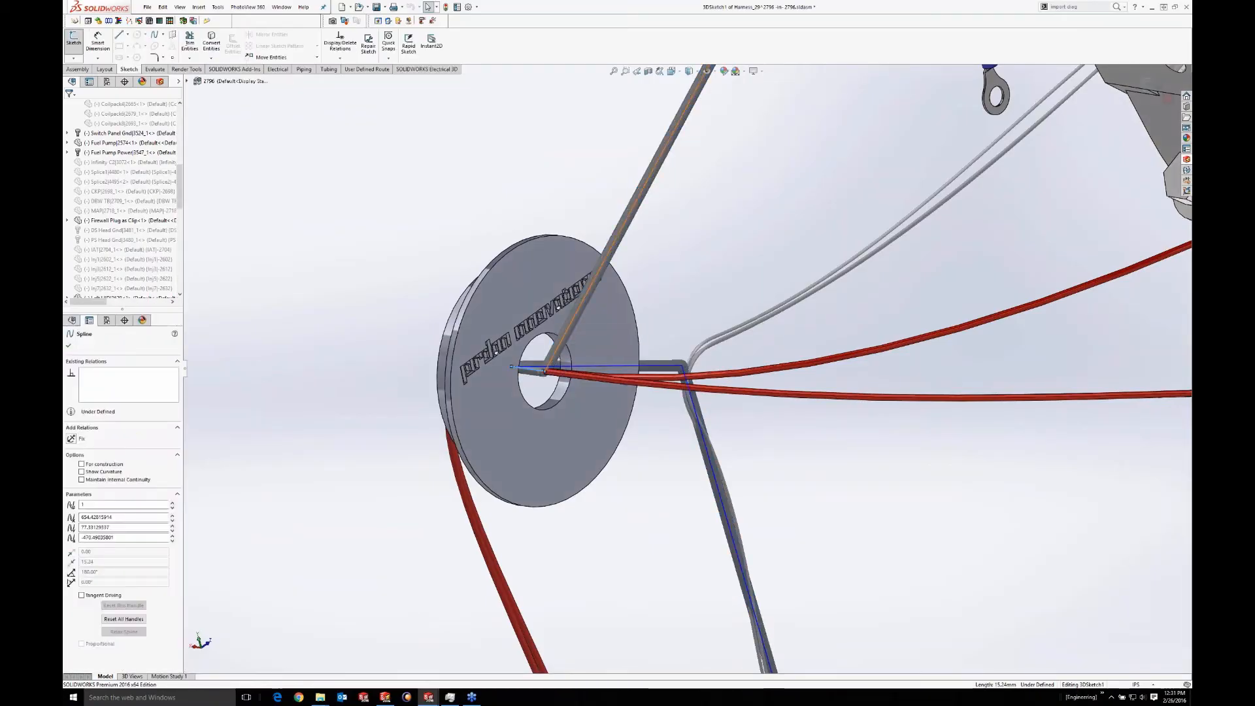
pyautogui.keyDown('ctrl'); pyautogui.click(563, 345); pyautogui.keyUp('ctrl')
pyautogui.click(576, 321)
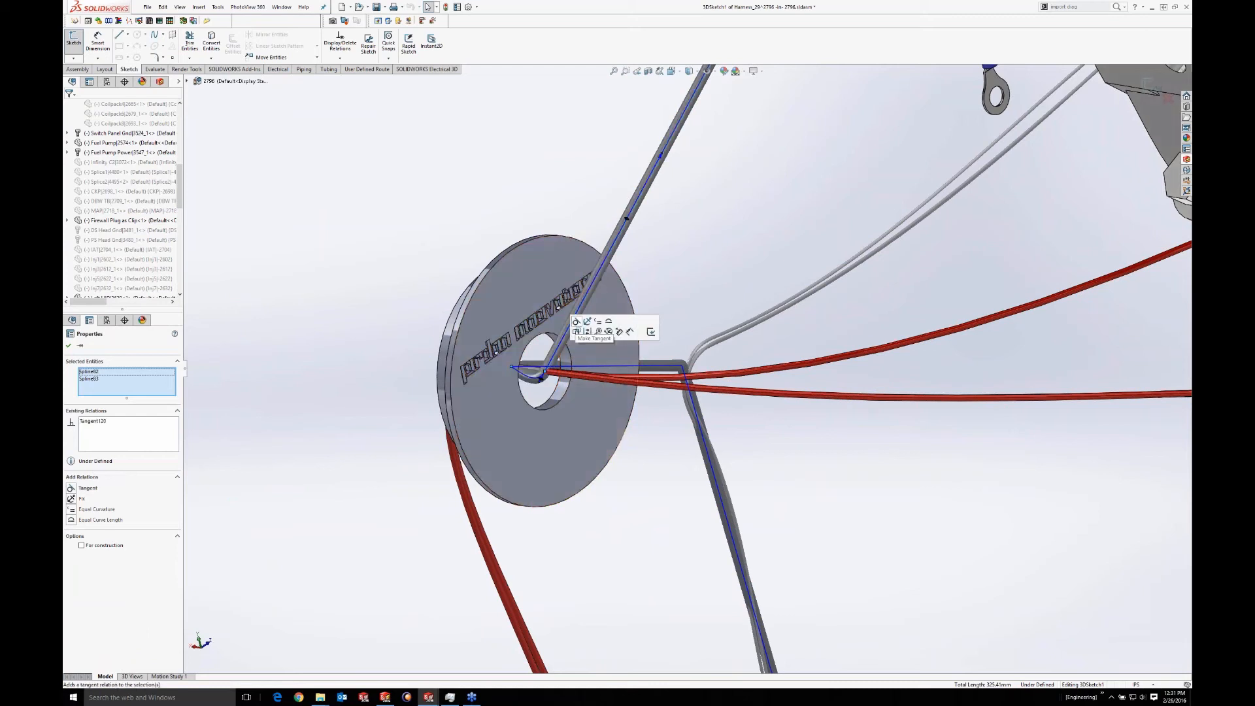
pyautogui.moveTo(608, 395); pyautogui.dragTo(640, 392, button='middle')
pyautogui.click(563, 376)
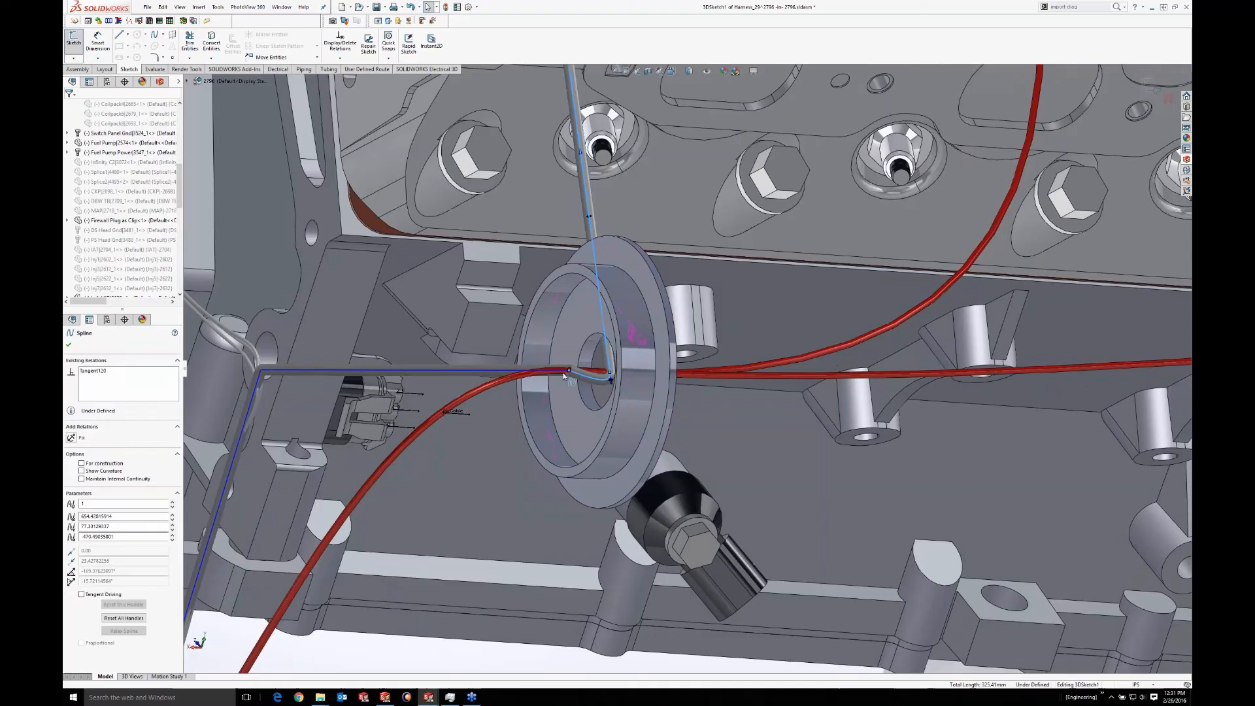
pyautogui.keyDown('ctrl'); pyautogui.click(564, 376); pyautogui.keyUp('ctrl')
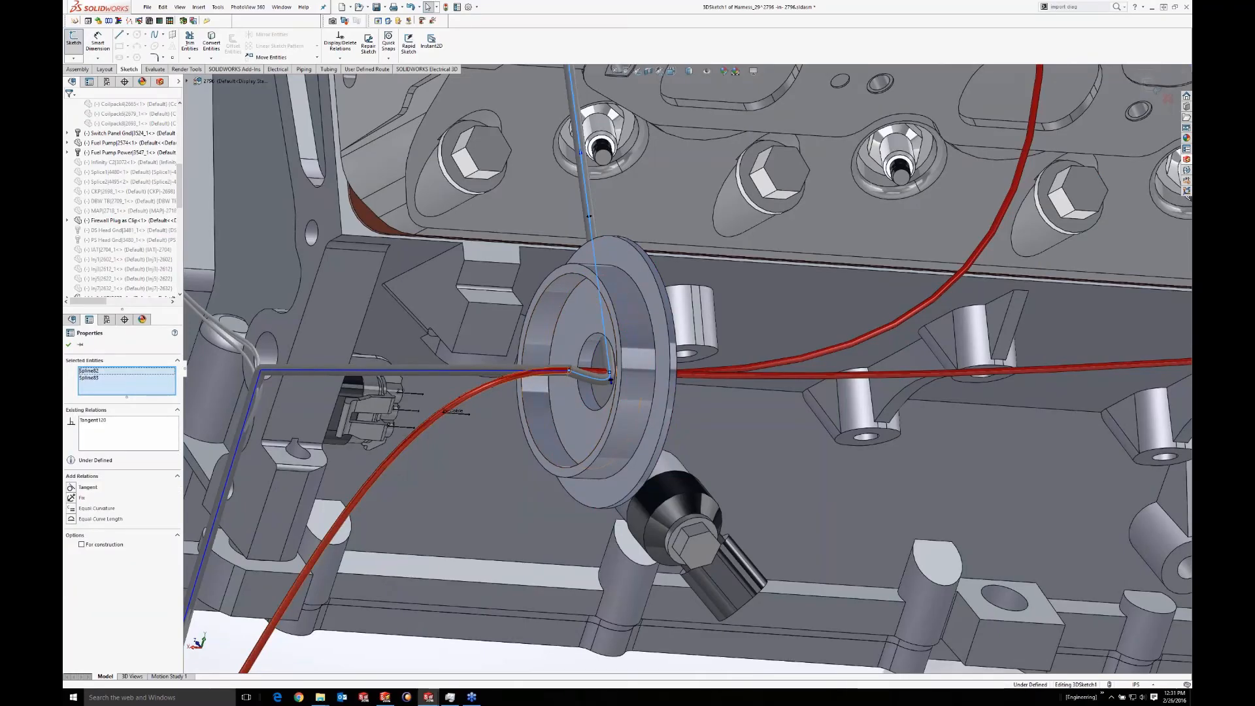
pyautogui.press('Escape')
# Add a tangent relation between the long straight spline behind the firewall and the short grommet spline
pyautogui.click(518, 370)
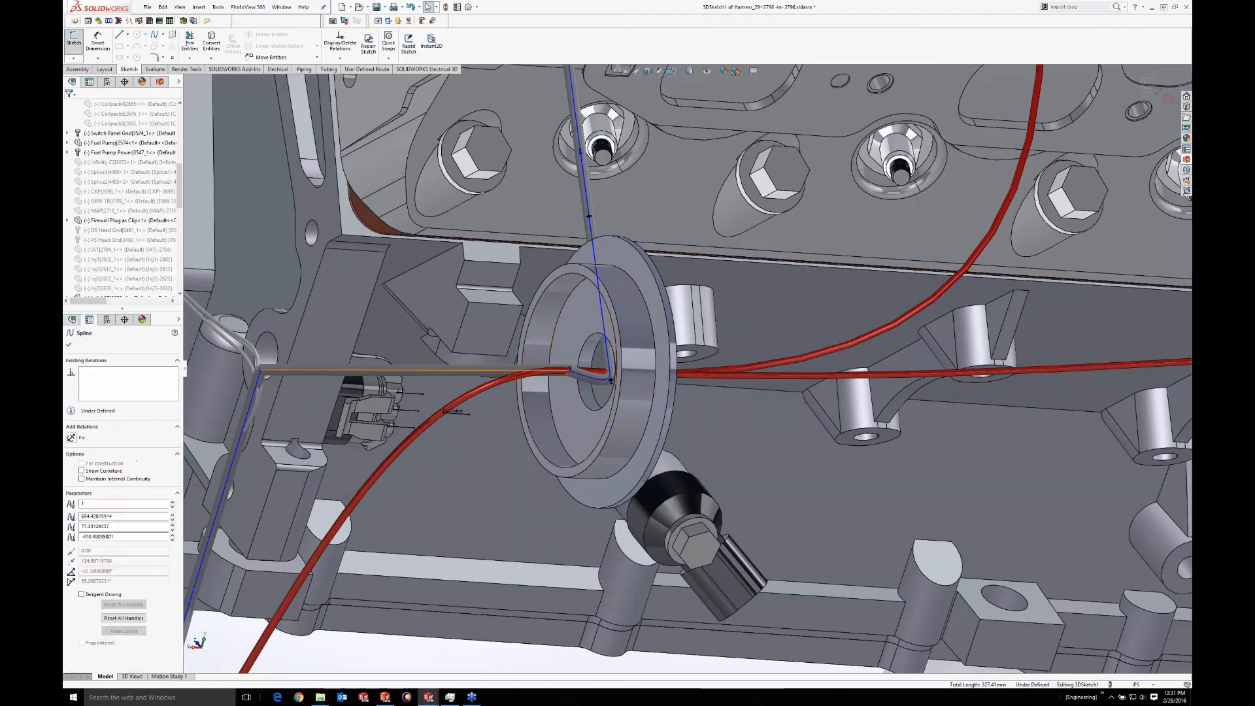
pyautogui.keyDown('ctrl'); pyautogui.click(596, 374); pyautogui.keyUp('ctrl')
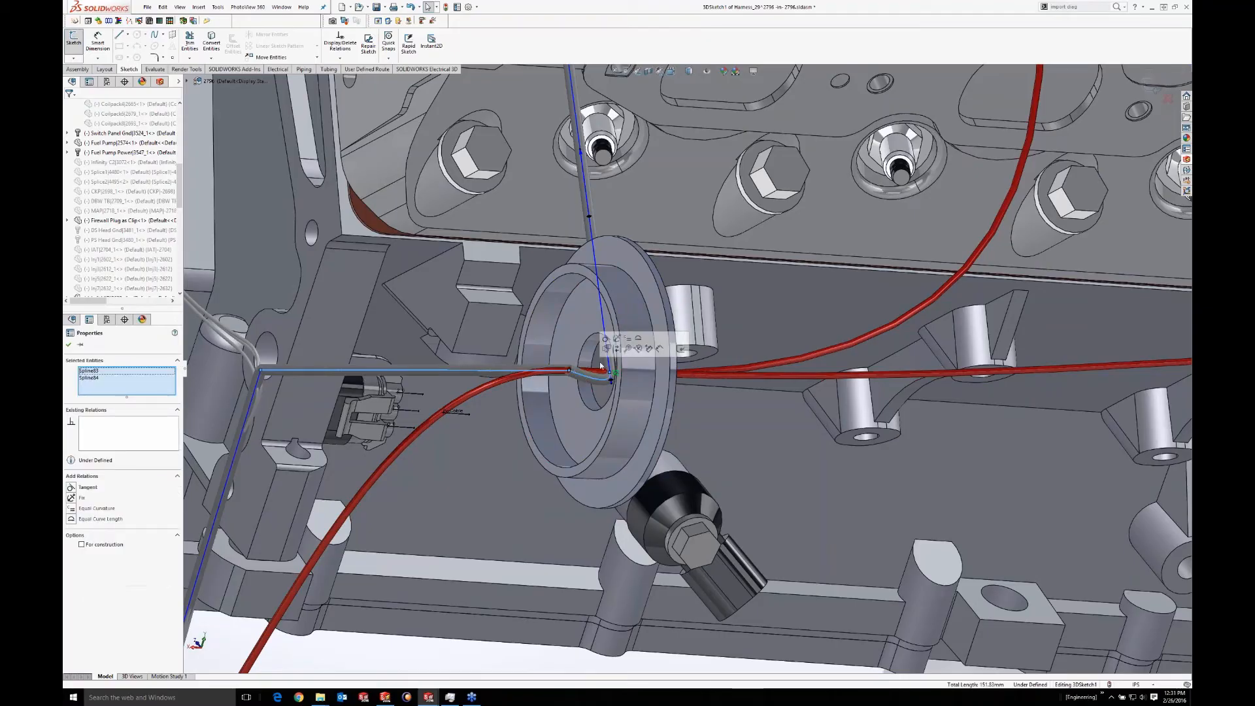
pyautogui.click(606, 338)
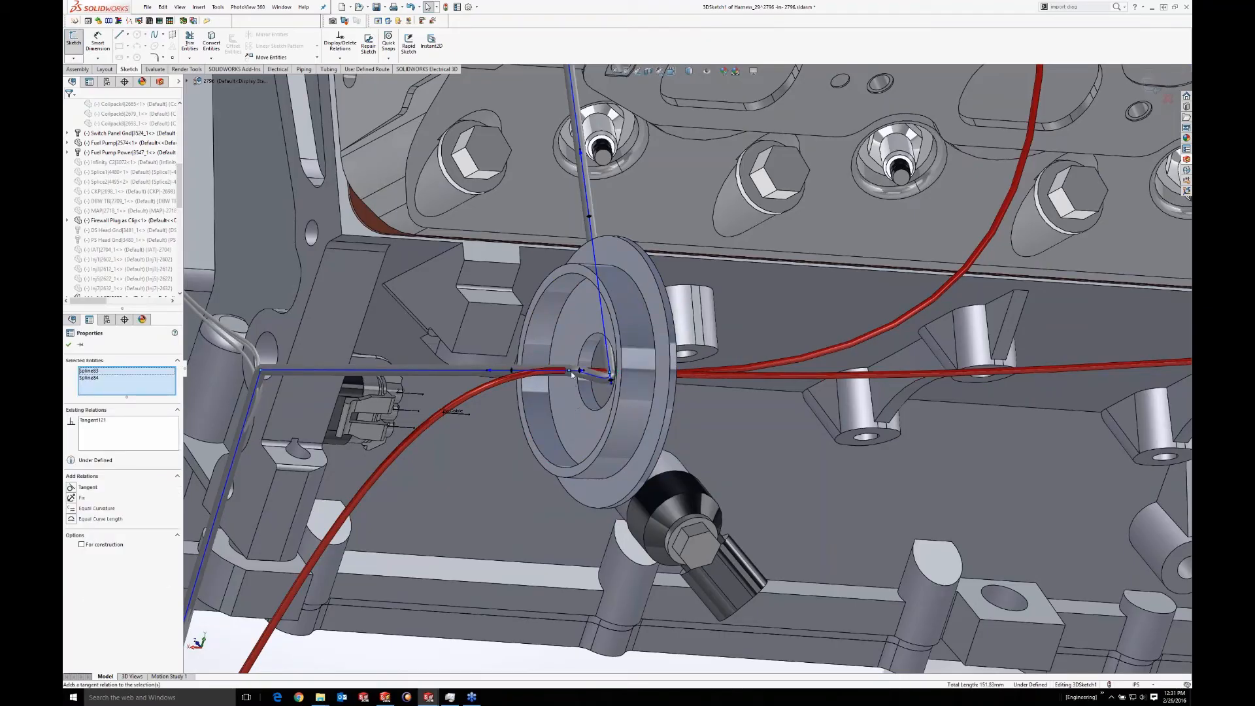
# Move the shared spline point inside the grommet to smooth the path, and exit the route sketch
pyautogui.moveTo(570, 372); pyautogui.dragTo(612, 379)
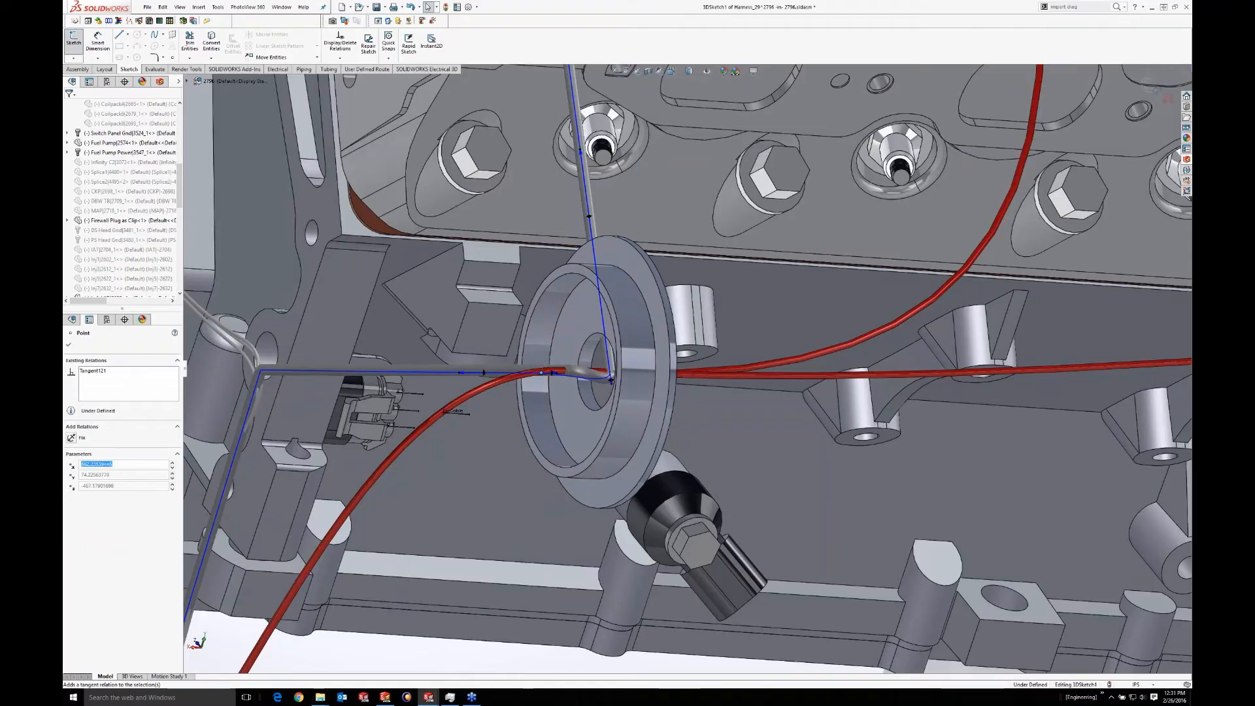
pyautogui.press('d')
pyautogui.click(762, 317)
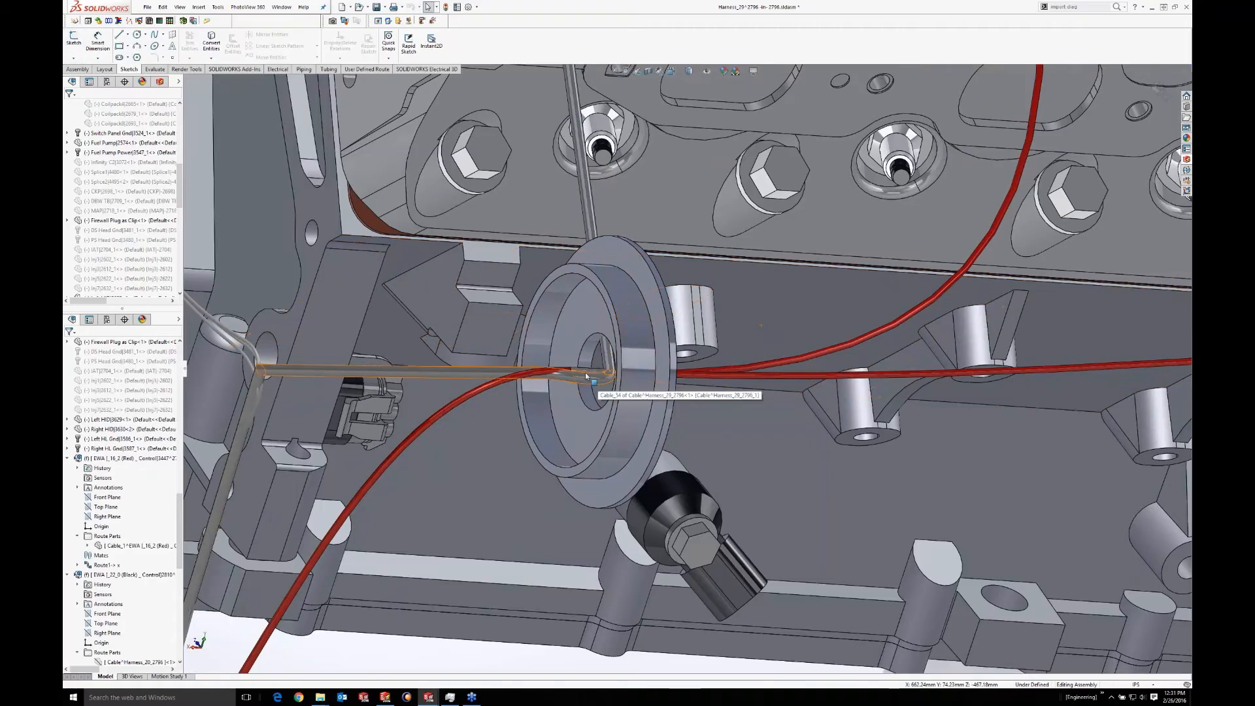
# Examine the rerouted harness from the grommet to the engine and the control modules in the full assembly
pyautogui.moveTo(598, 379)
pyautogui.mouseDown(button='middle')
pyautogui.moveTo(617, 403)
pyautogui.moveTo(471, 357)
pyautogui.moveTo(379, 470)
pyautogui.mouseUp(button='middle')
pyautogui.scroll(7, 683, 277)
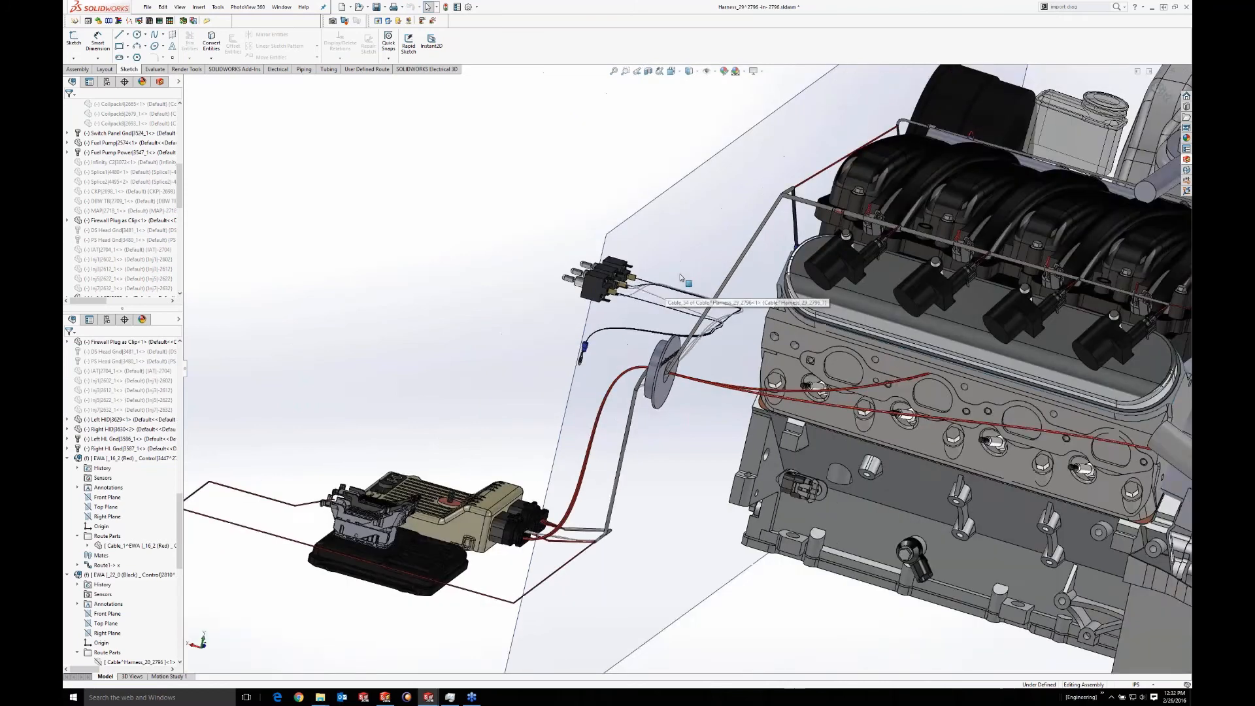
pyautogui.scroll(-1, 701, 275)
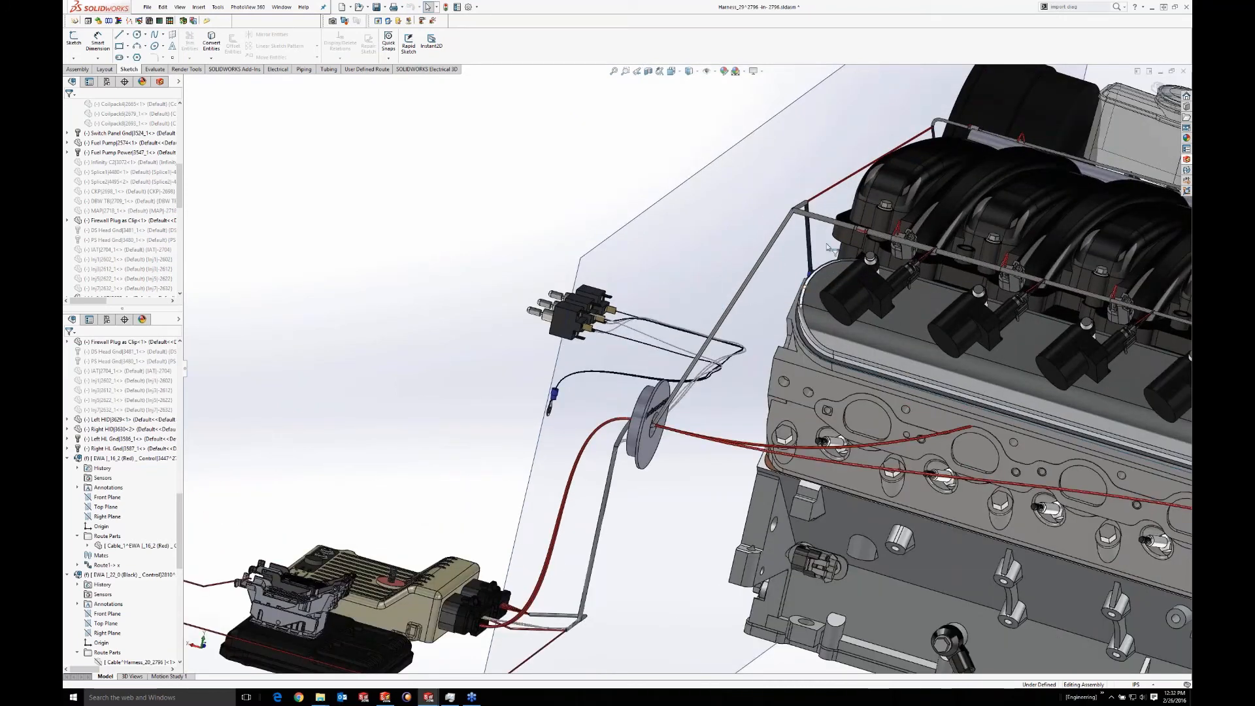
pyautogui.moveTo(902, 314); pyautogui.dragTo(990, 284, button='middle')
pyautogui.scroll(5, 841, 493)
pyautogui.scroll(-3, 841, 493)
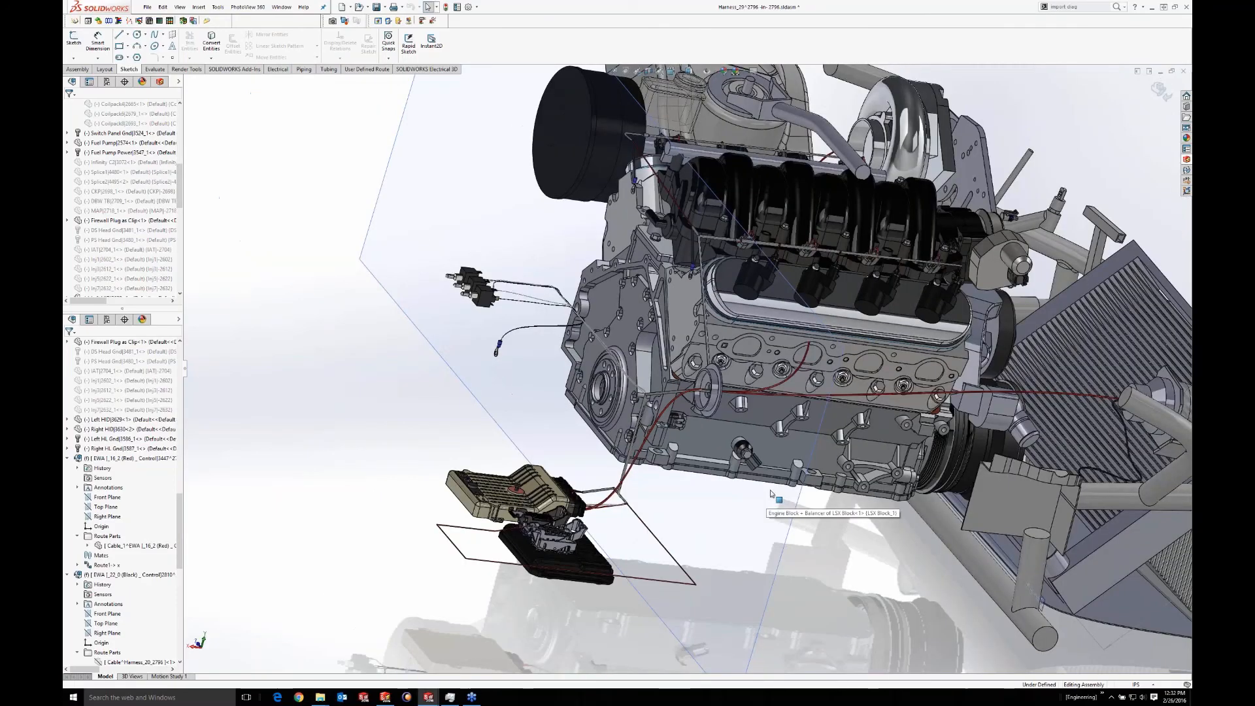
pyautogui.scroll(1, 771, 494)
pyautogui.moveTo(771, 494); pyautogui.dragTo(719, 491, button='middle')
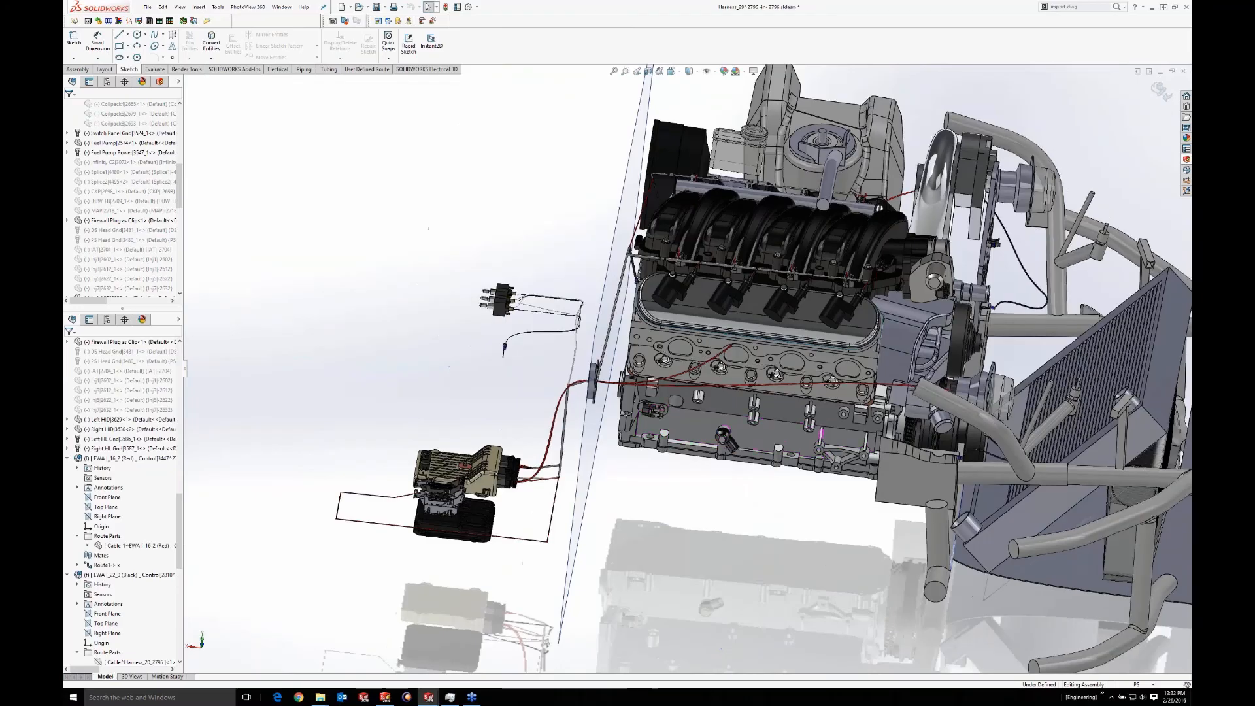
# Restore the full-height feature tree and start Flatten Route on the Harness_29 subassembly, agreeing to save it externally
pyautogui.moveTo(136, 309); pyautogui.dragTo(135, 666)
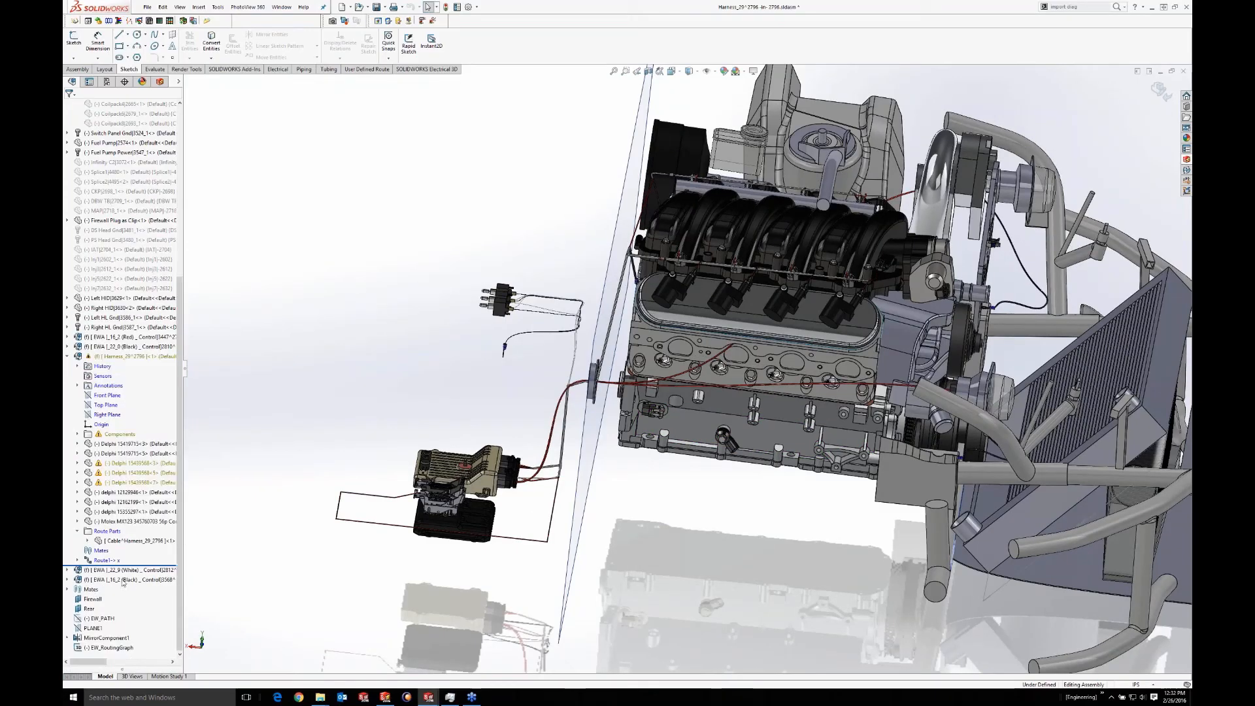
pyautogui.click(106, 356)
pyautogui.rightClick(107, 356)
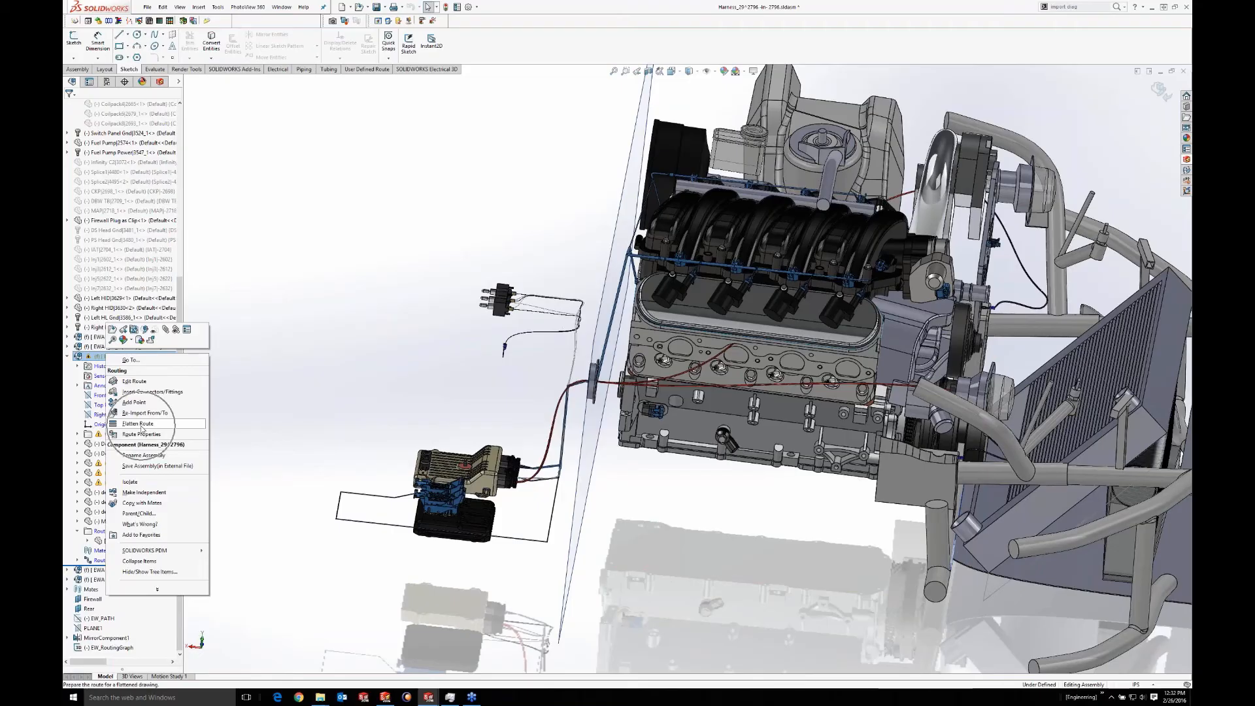
pyautogui.click(142, 428)
pyautogui.click(654, 355)
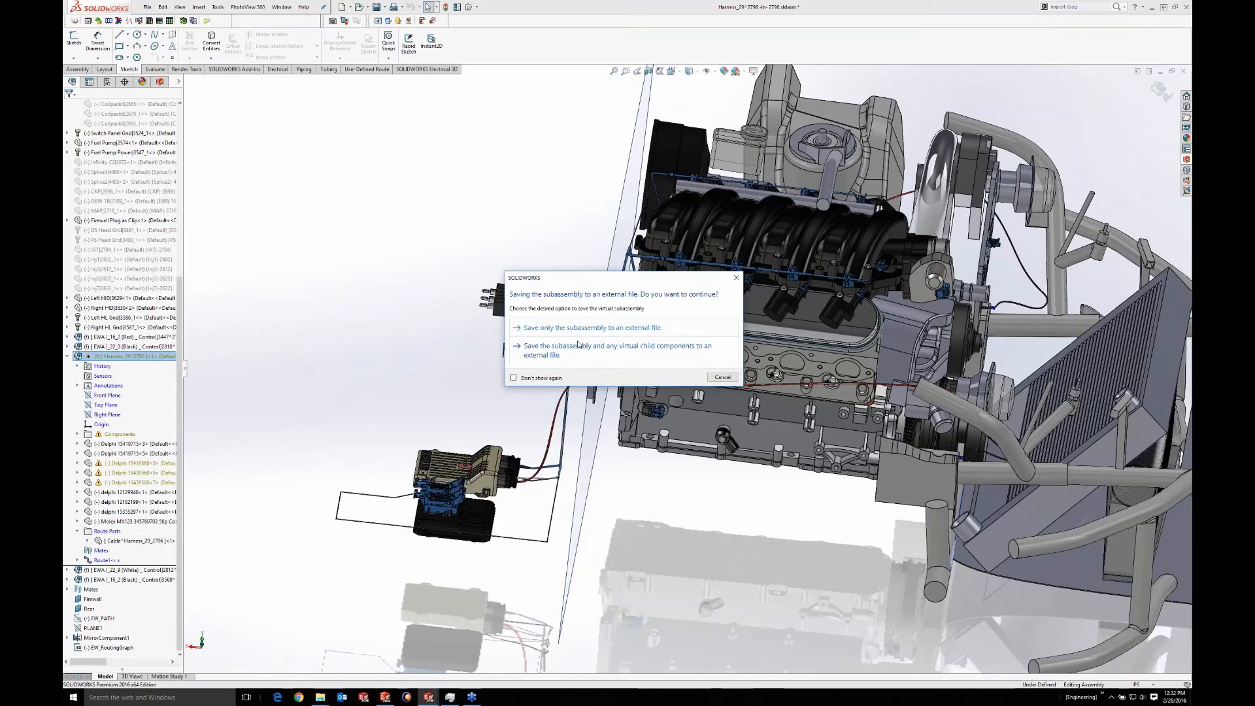
# Save the harness subassembly and its virtual child components to external files, keeping the proposed paths
pyautogui.click(568, 351)
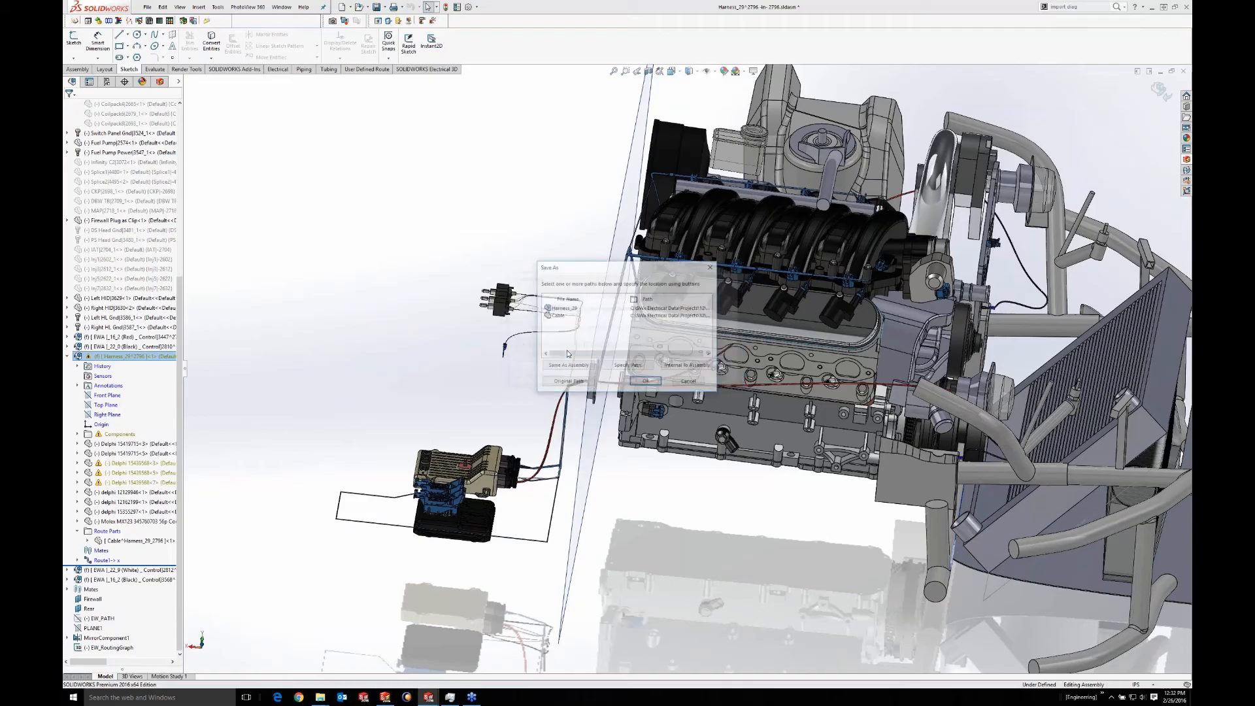
pyautogui.click(646, 382)
pyautogui.click(641, 359)
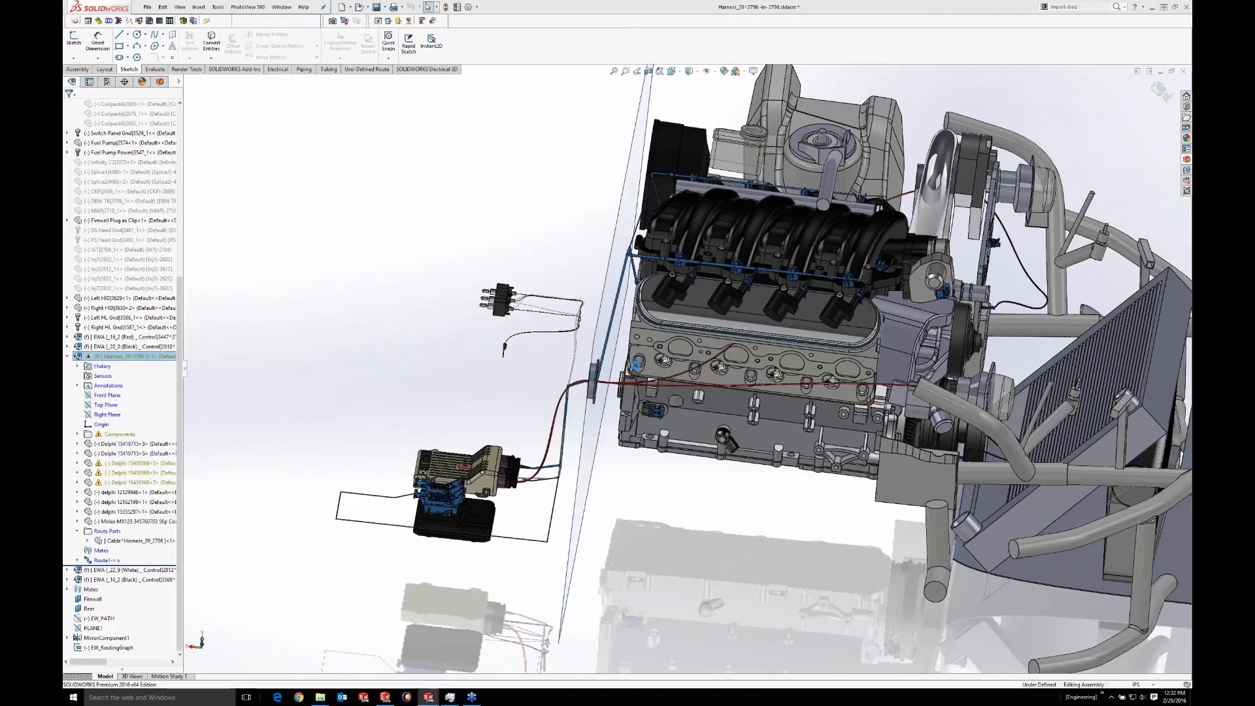
pyautogui.click(642, 359)
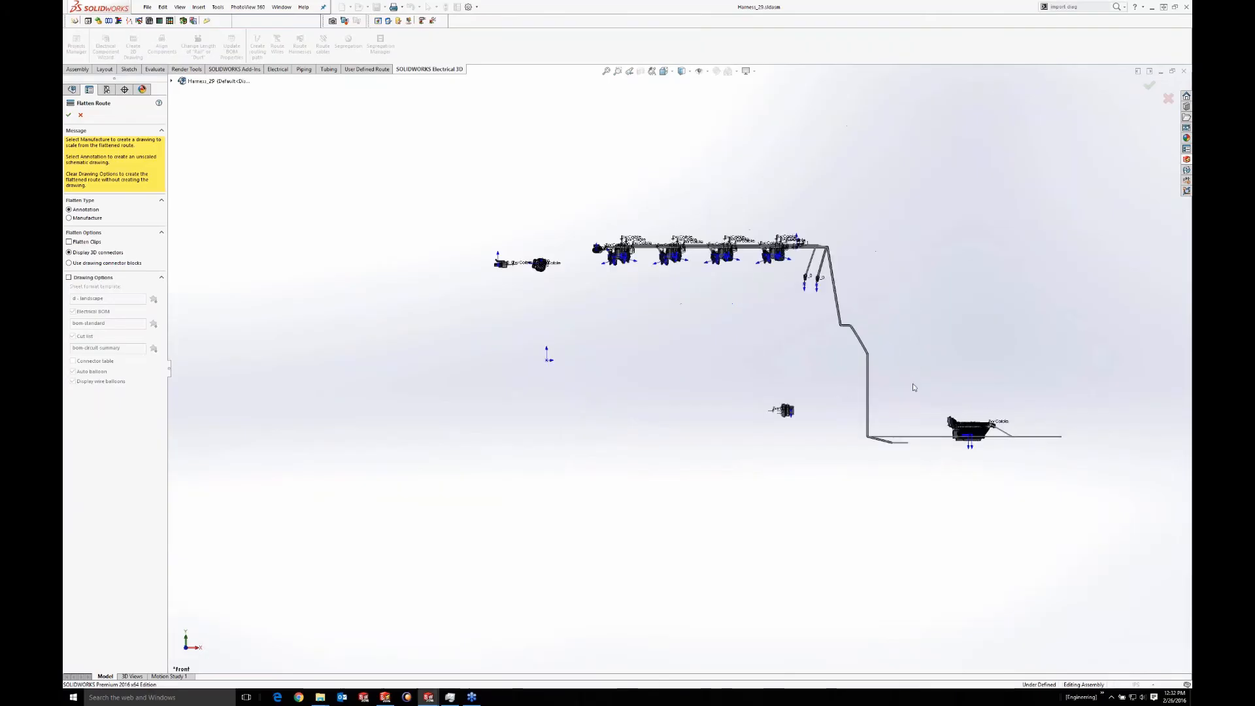
# Hide the blue origin markers and the cable labels cluttering the harness in the 3D view
pyautogui.moveTo(864, 394); pyautogui.dragTo(760, 459, button='middle')
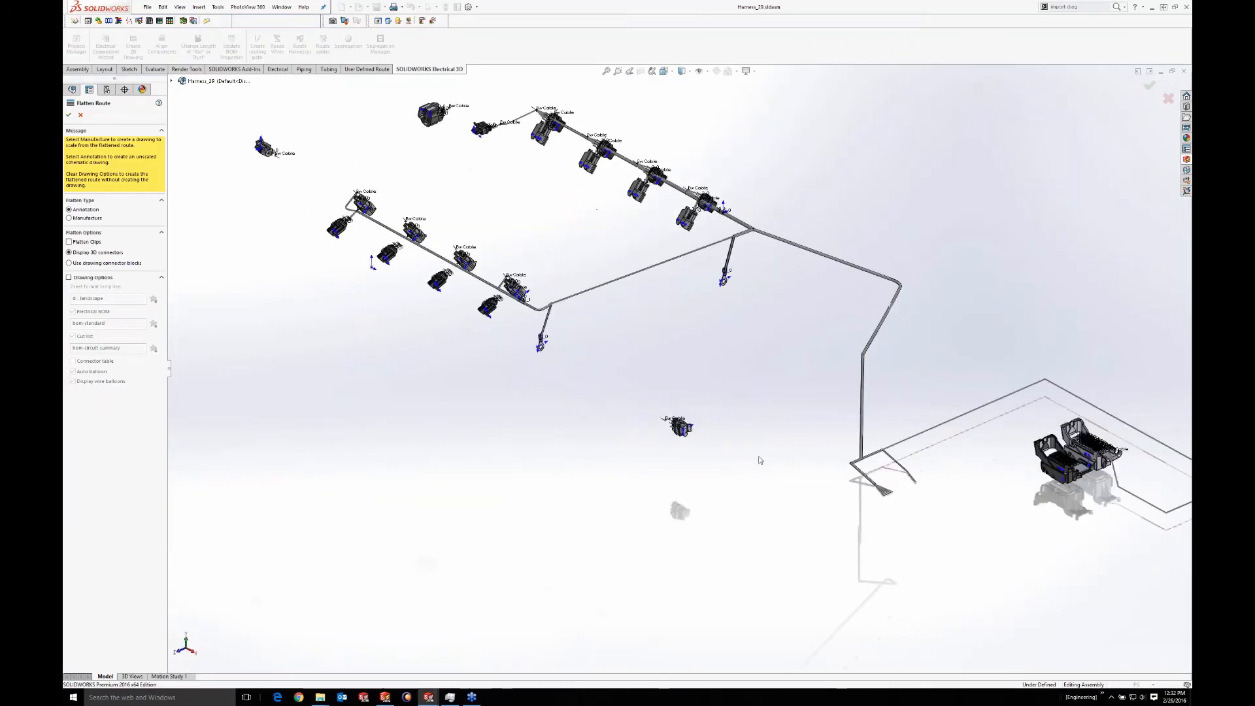
pyautogui.scroll(1, 767, 436)
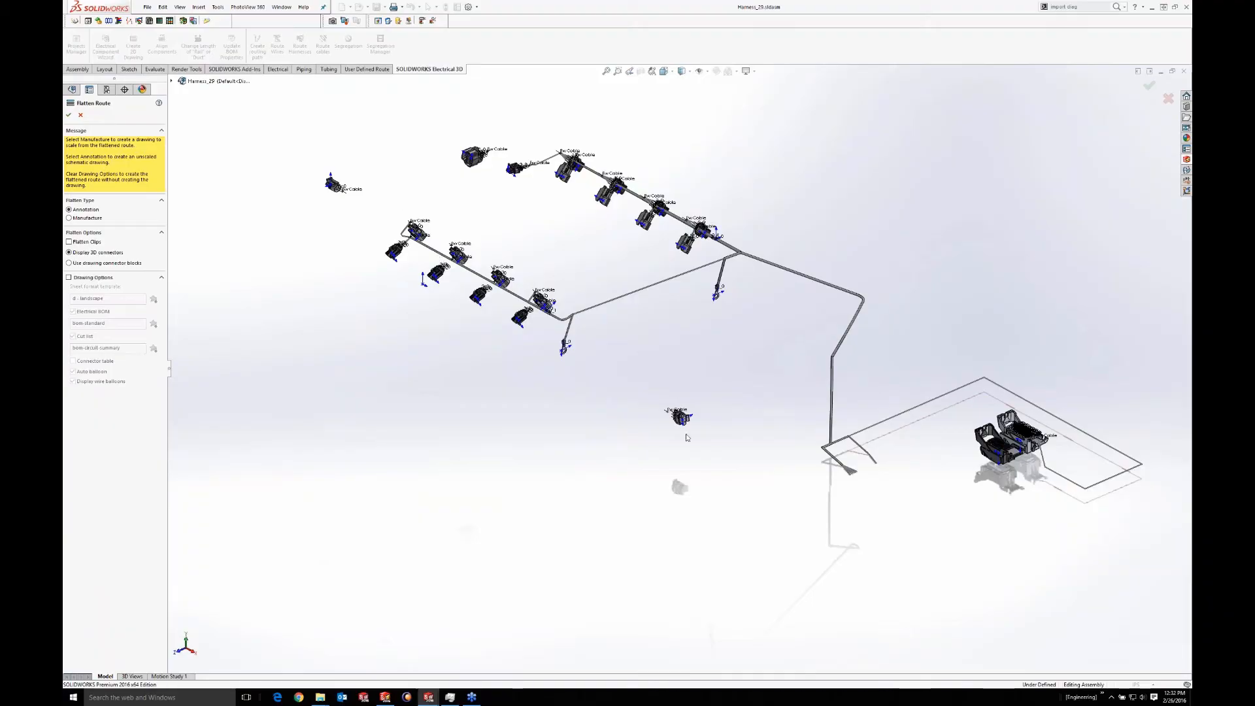
pyautogui.click(701, 70)
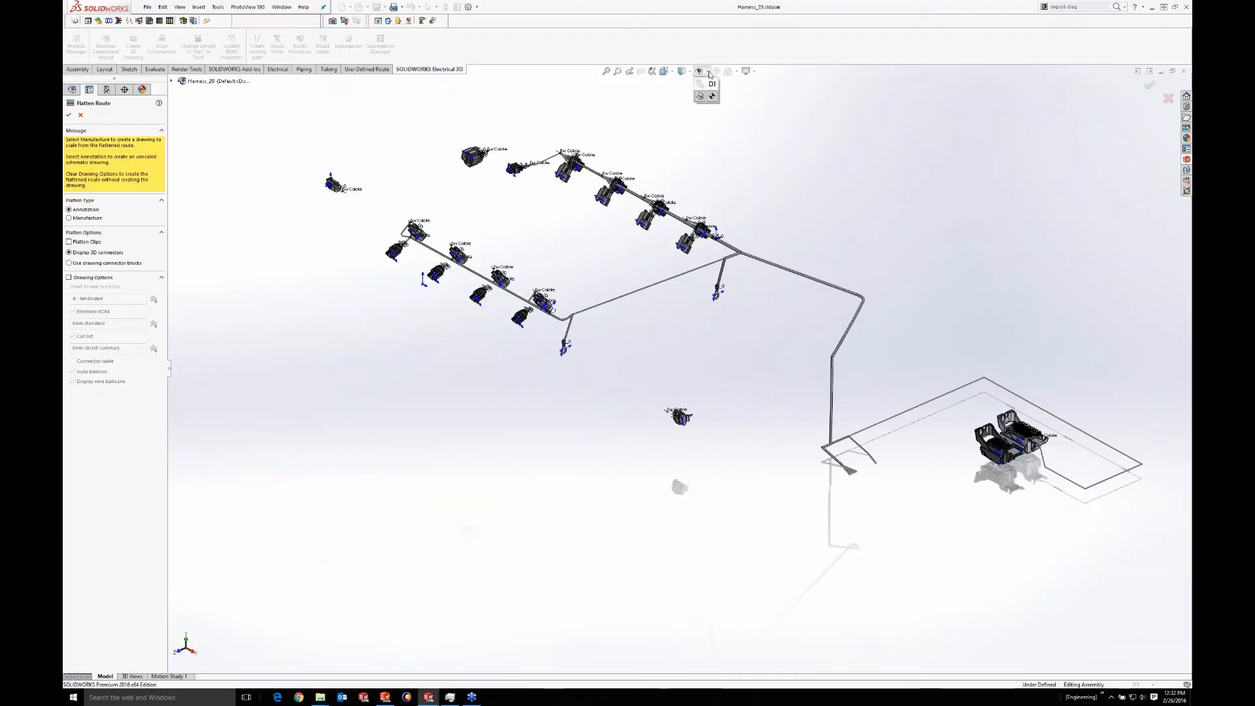
pyautogui.click(701, 145)
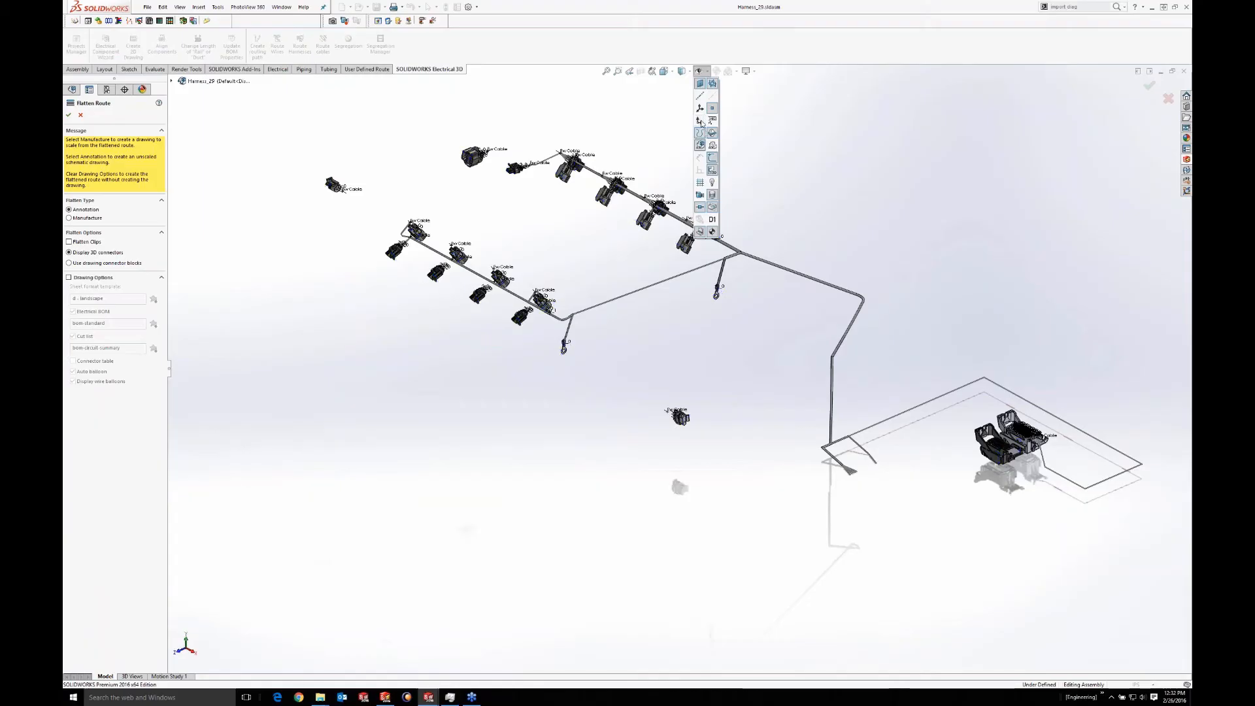
pyautogui.click(701, 195)
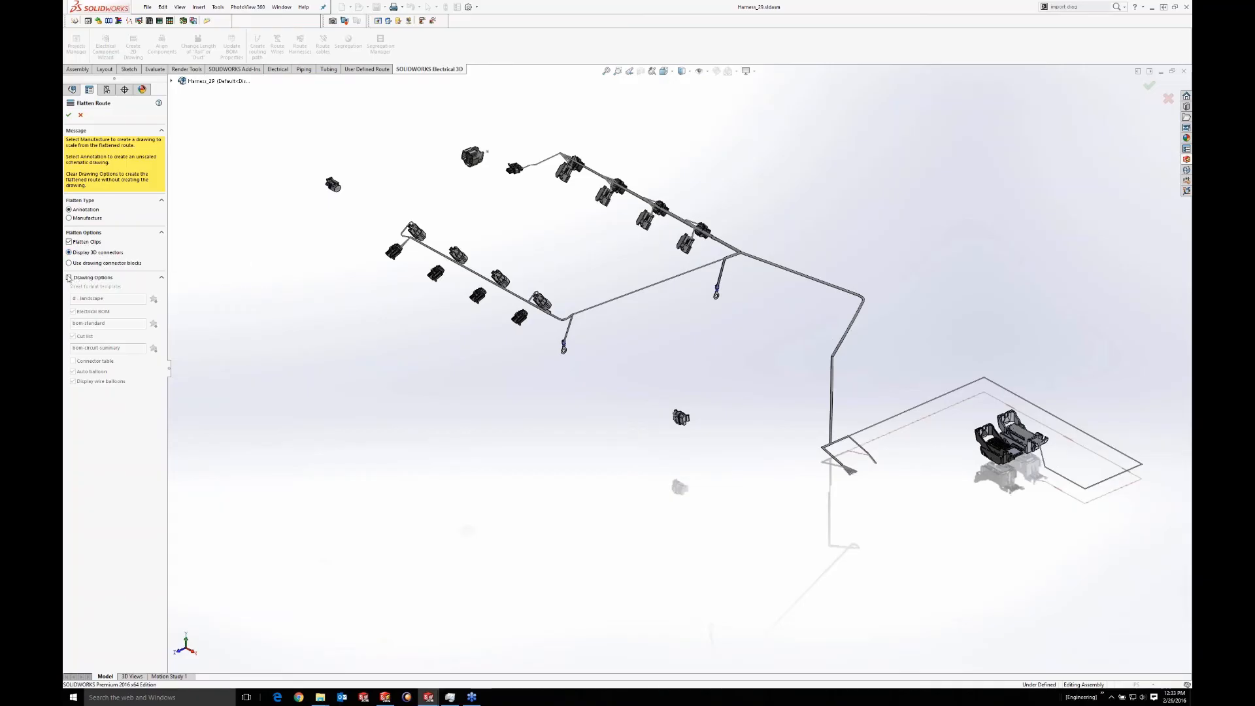
# Flatten the harness as Annotation with clips, generating a d - landscape drawing with electrical BOM, cut list, connector table and balloons, and add the BOM length field
pyautogui.click(69, 277)
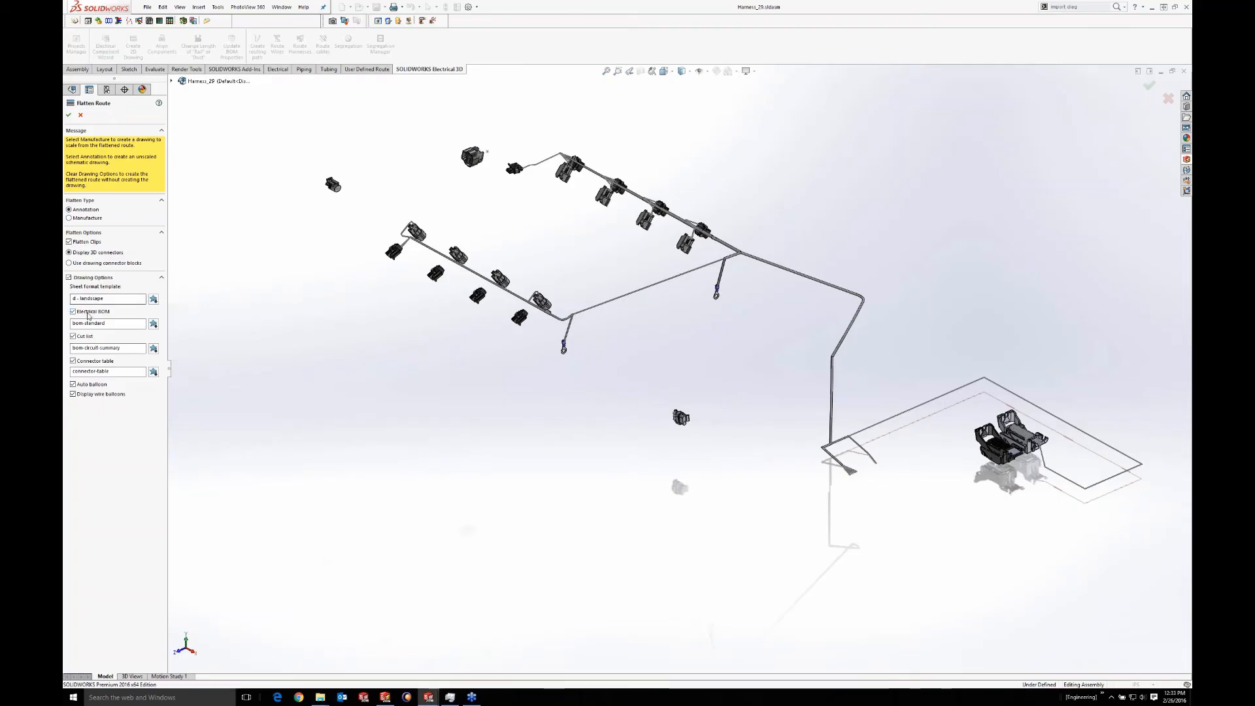
pyautogui.press('ctrl')
pyautogui.press('ctrl')
pyautogui.click(68, 116)
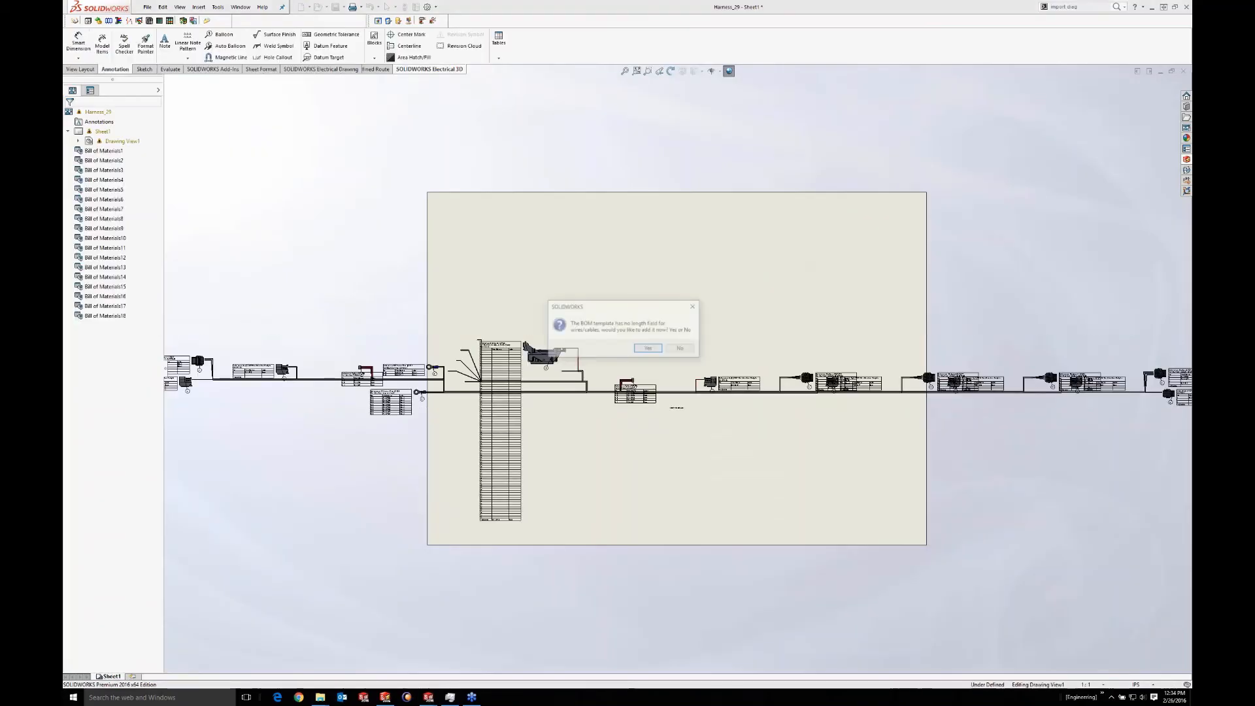
pyautogui.click(638, 353)
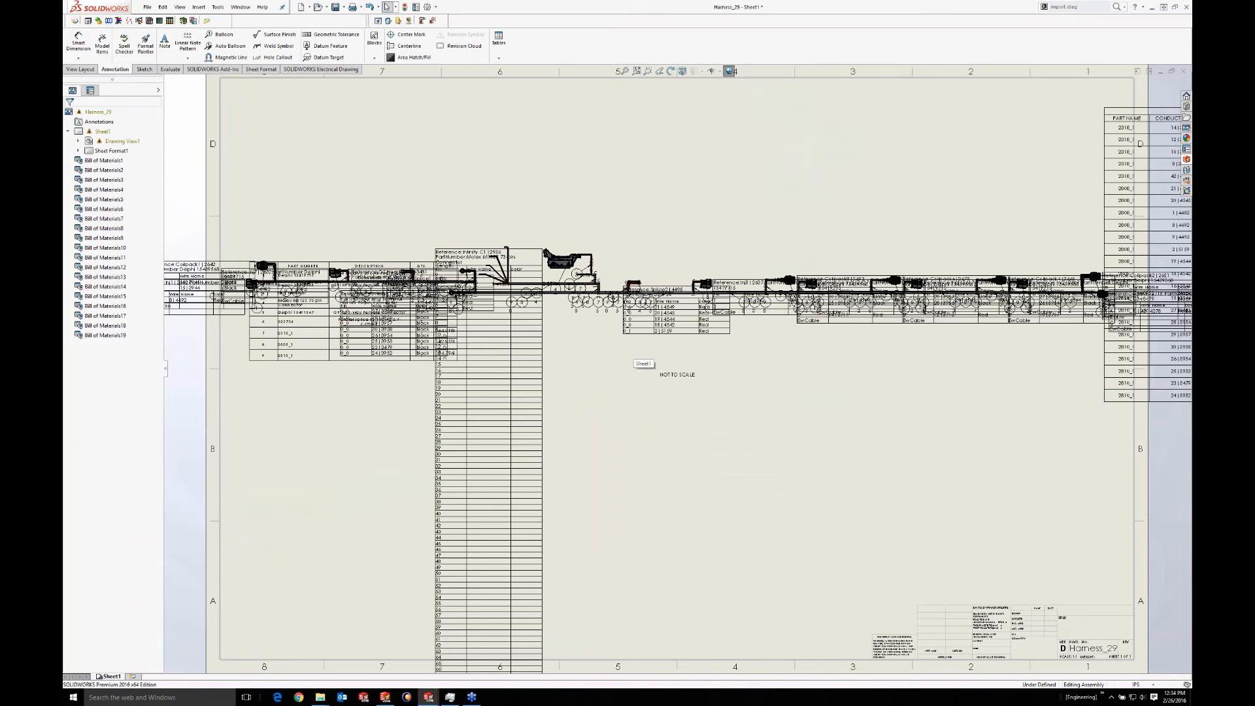
# View the whole flattened harness drawing sheet with its connector tables and circuit summary
pyautogui.scroll(3, 740, 386)
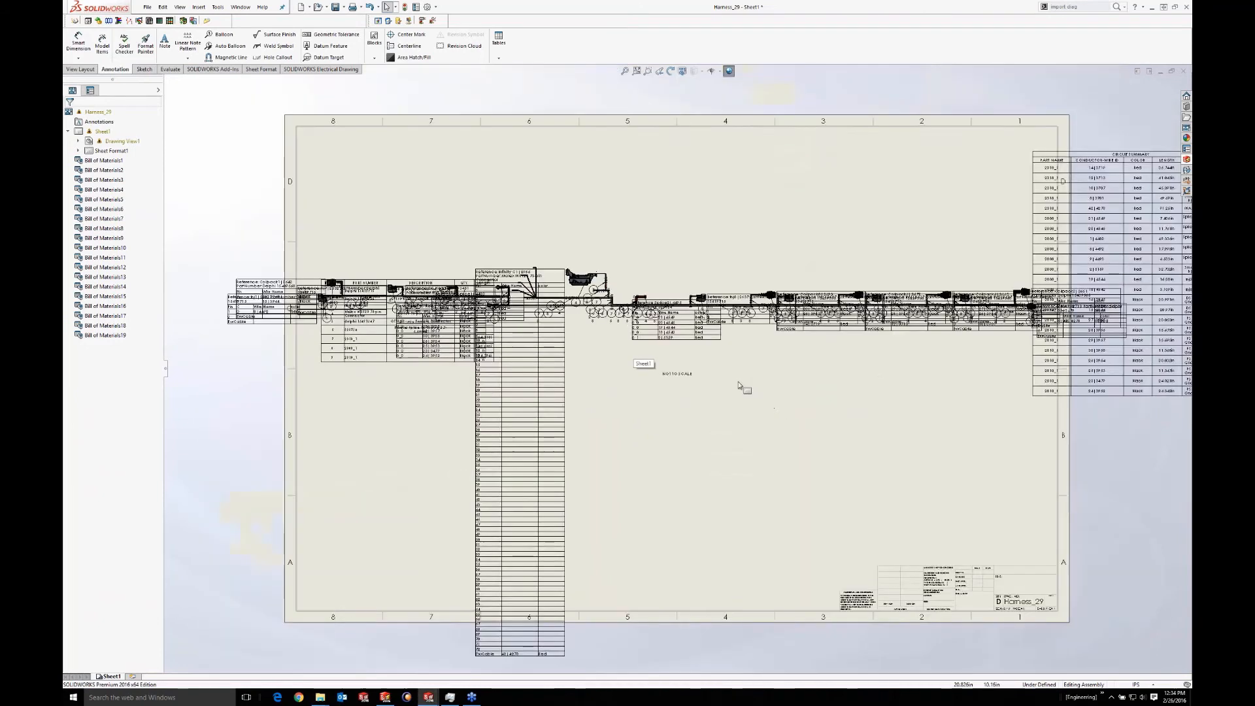
pyautogui.click(562, 339)
pyautogui.click(662, 393)
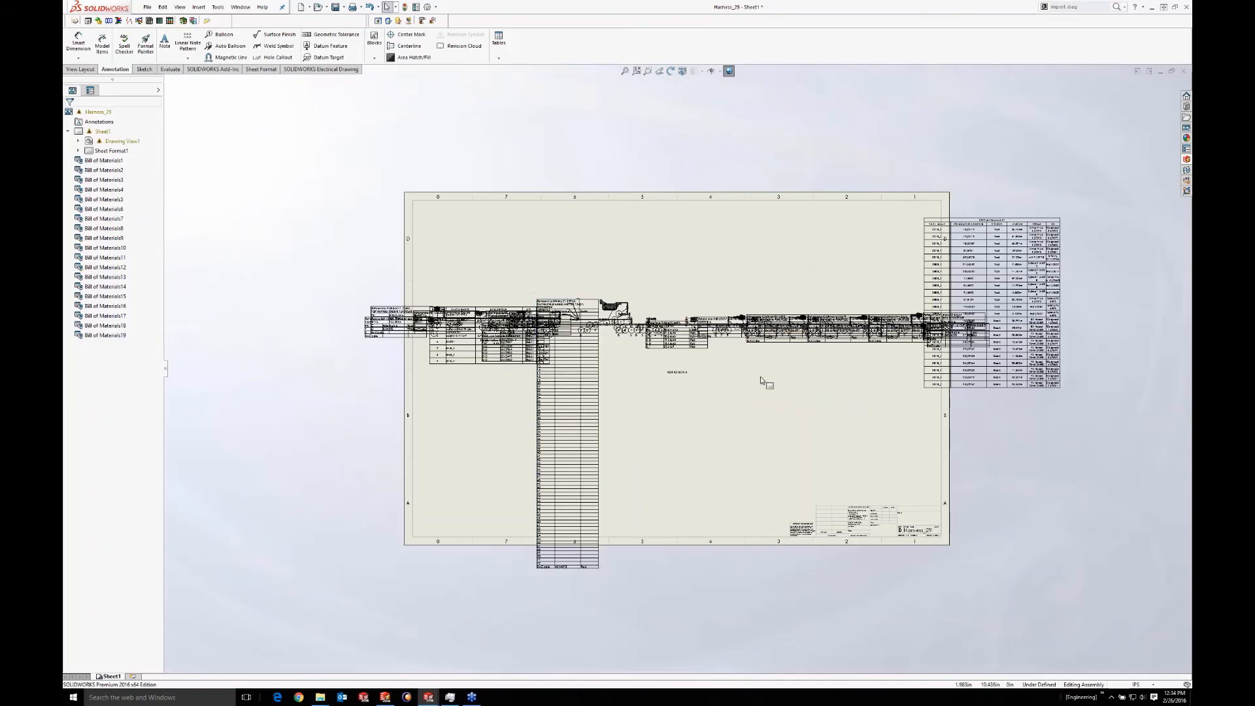
# Pull the long, mostly empty Infinity C1 connector table out of the overlapping tables and delete it from the drawing
pyautogui.scroll(-2, 618, 310)
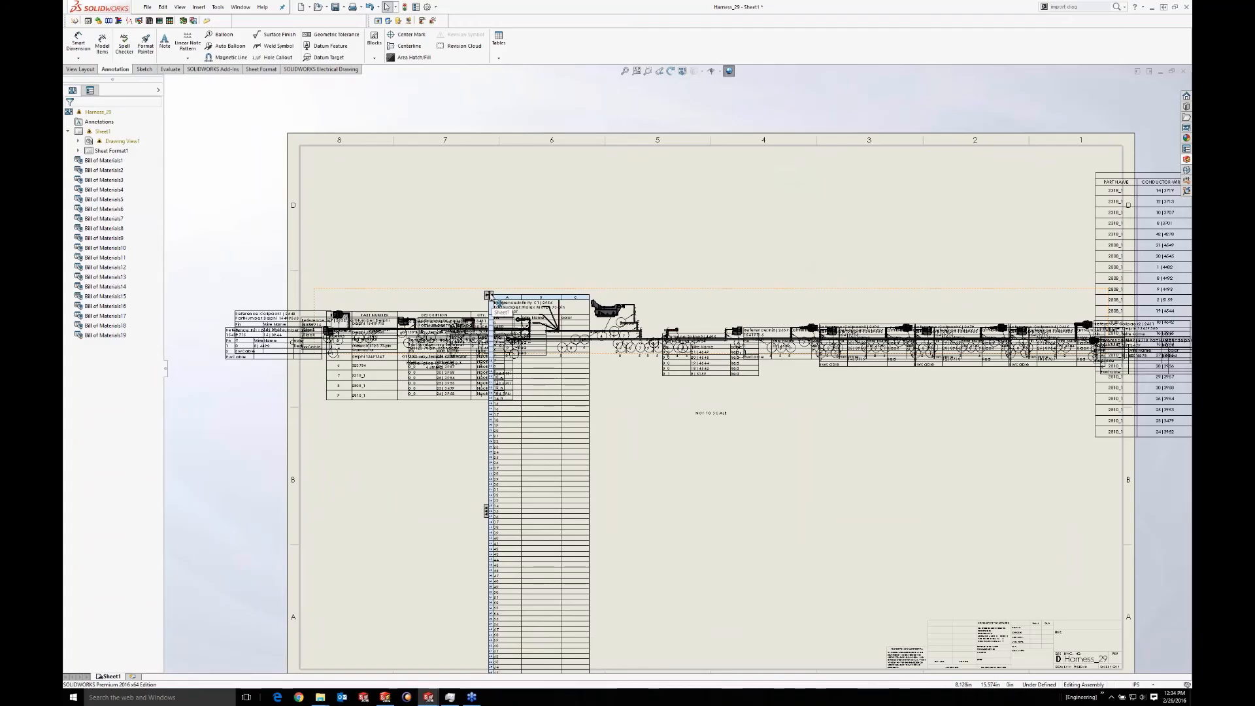
pyautogui.moveTo(489, 295); pyautogui.dragTo(369, 227)
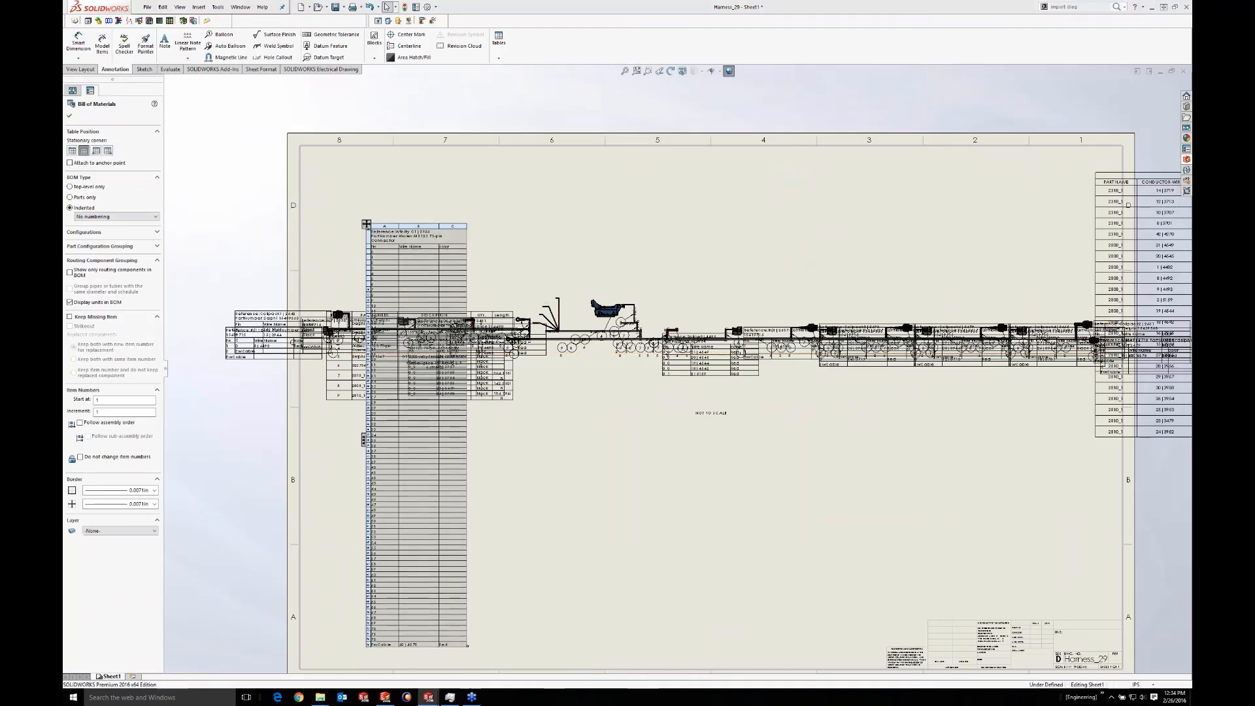
pyautogui.press('Delete')
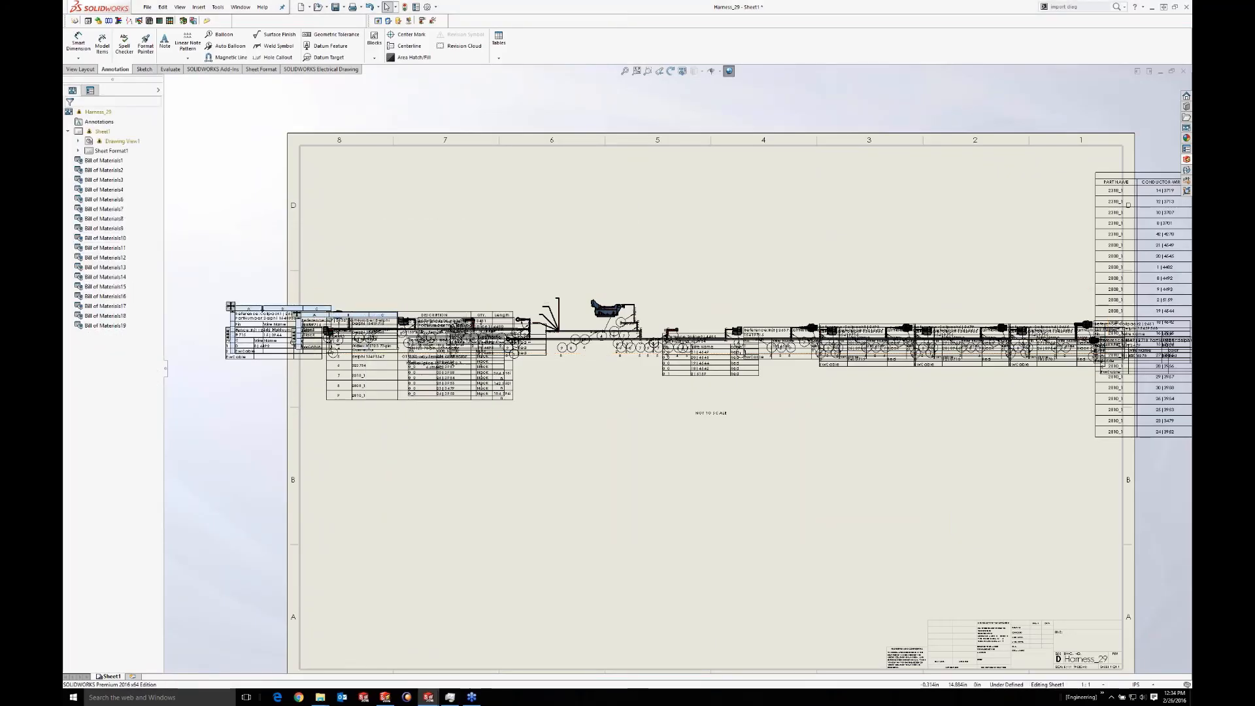
# Place the Coilpack1 connector table in the clear space above the left end of the flattened harness
pyautogui.moveTo(233, 305); pyautogui.dragTo(295, 266)
pyautogui.scroll(-8, 294, 294)
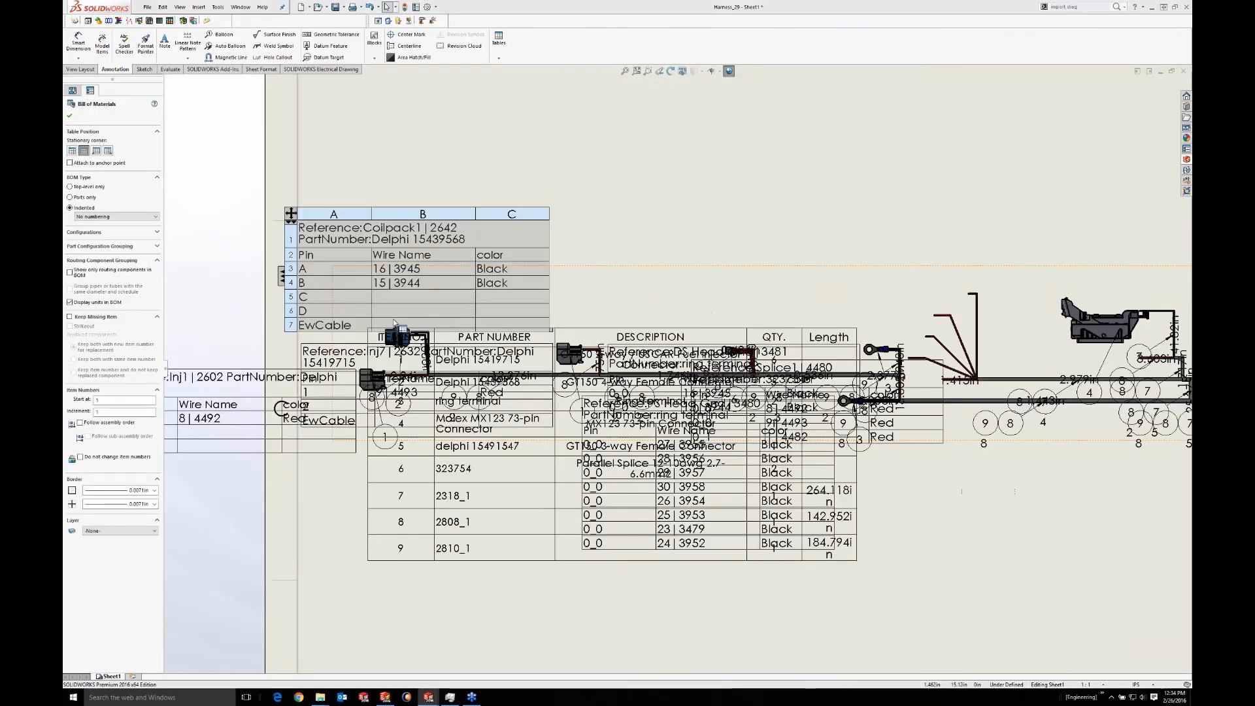
pyautogui.scroll(-3, 472, 351)
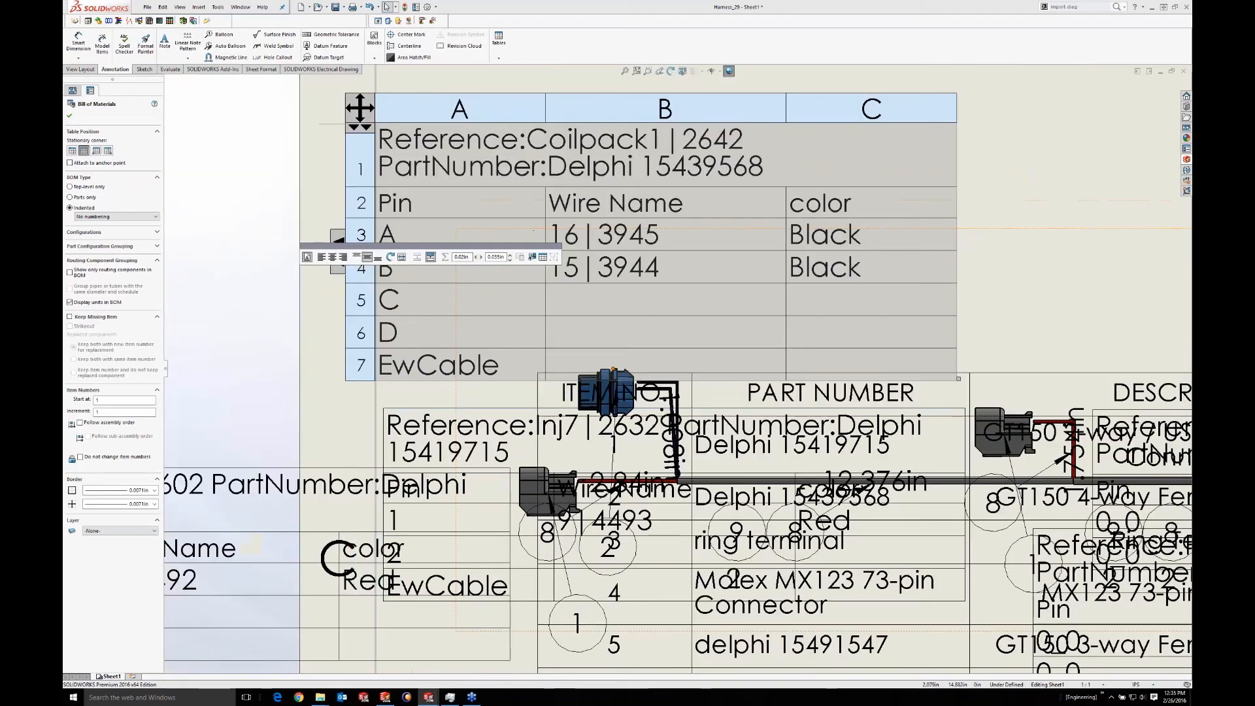
pyautogui.scroll(2, 598, 298)
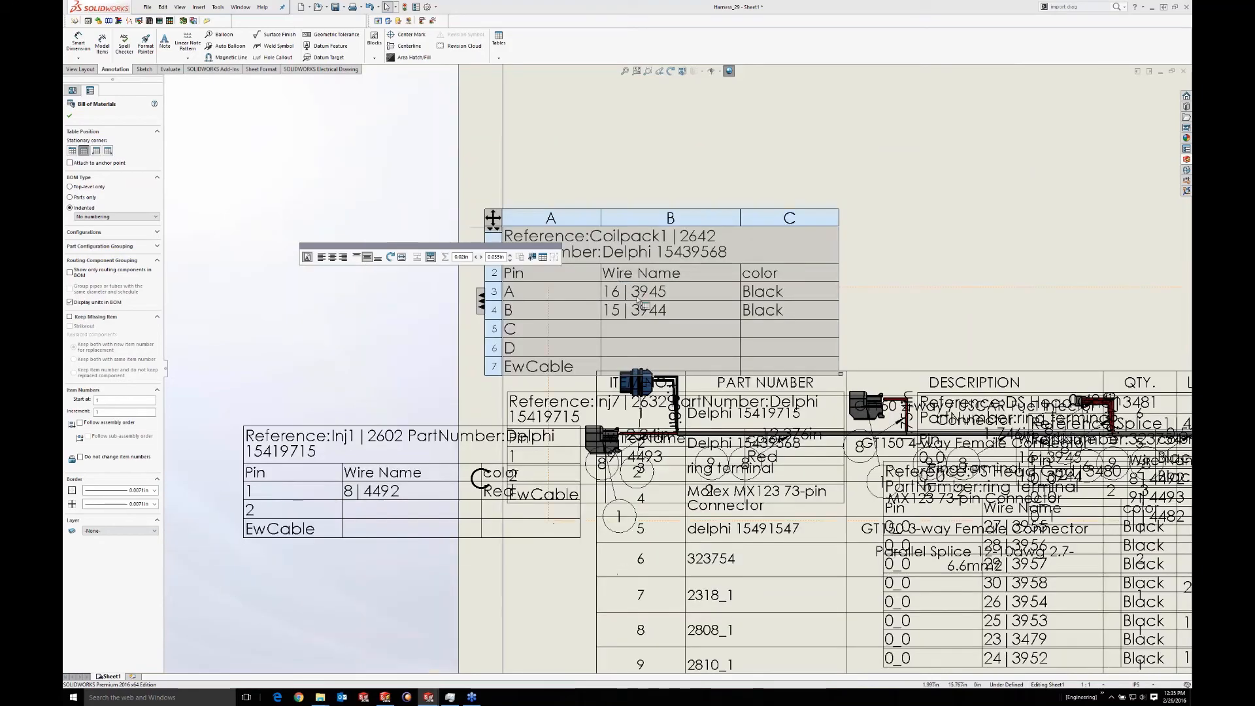
pyautogui.moveTo(493, 218); pyautogui.dragTo(477, 161)
pyautogui.scroll(5, 405, 248)
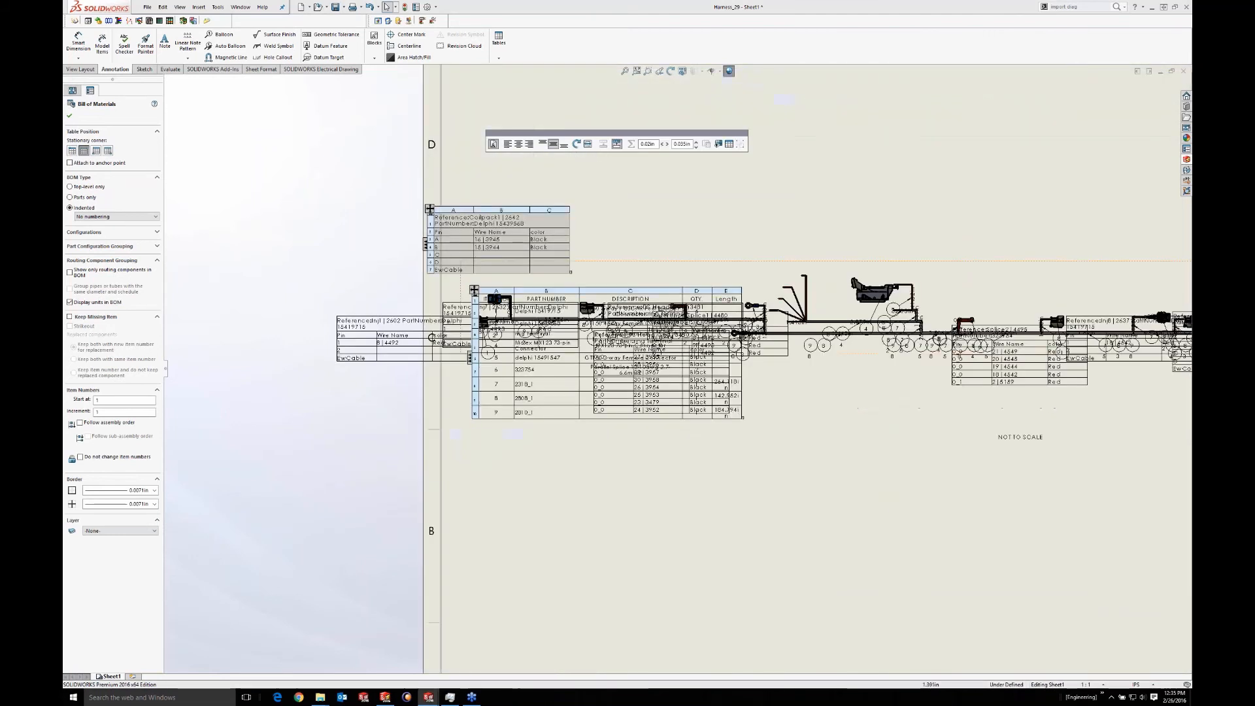
# Move the bill of materials to the empty lower-left area of the sheet and the Inj1 connector table just below the harness's left end
pyautogui.moveTo(474, 290)
pyautogui.mouseDown()
pyautogui.moveTo(535, 418)
pyautogui.moveTo(495, 550)
pyautogui.mouseUp()
pyautogui.press('z')
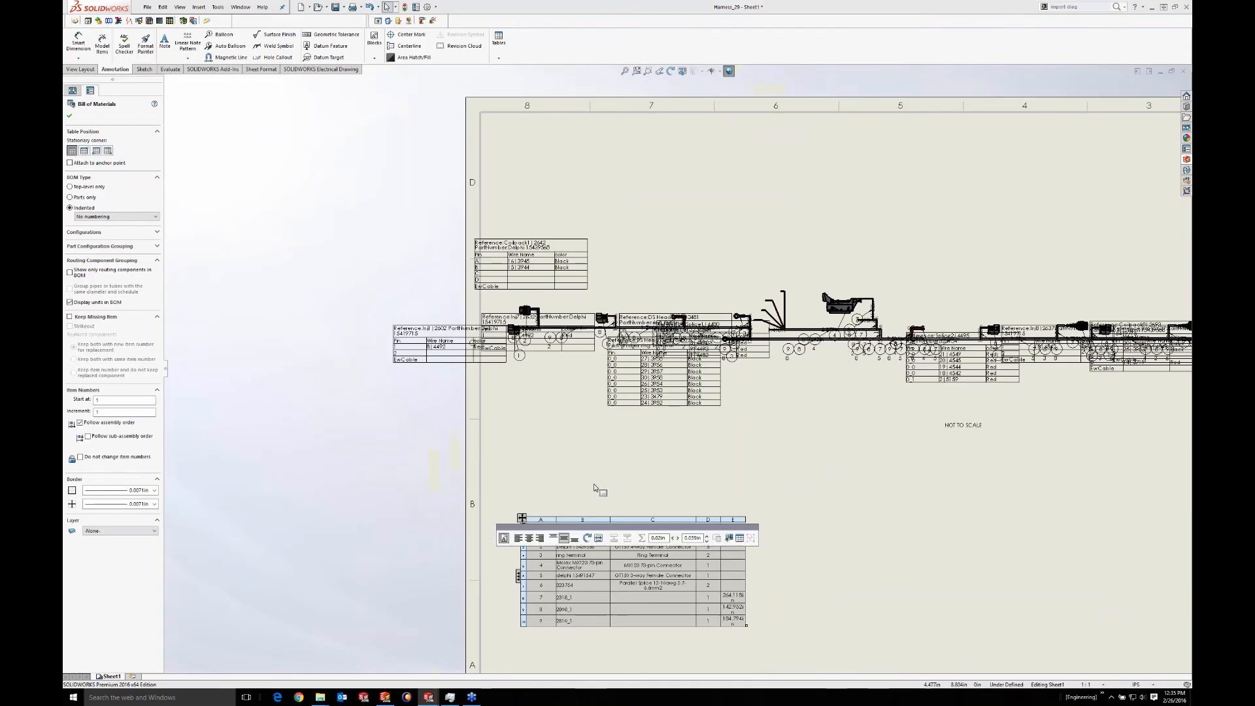
pyautogui.moveTo(392, 322)
pyautogui.moveTo(389, 320); pyautogui.dragTo(482, 370)
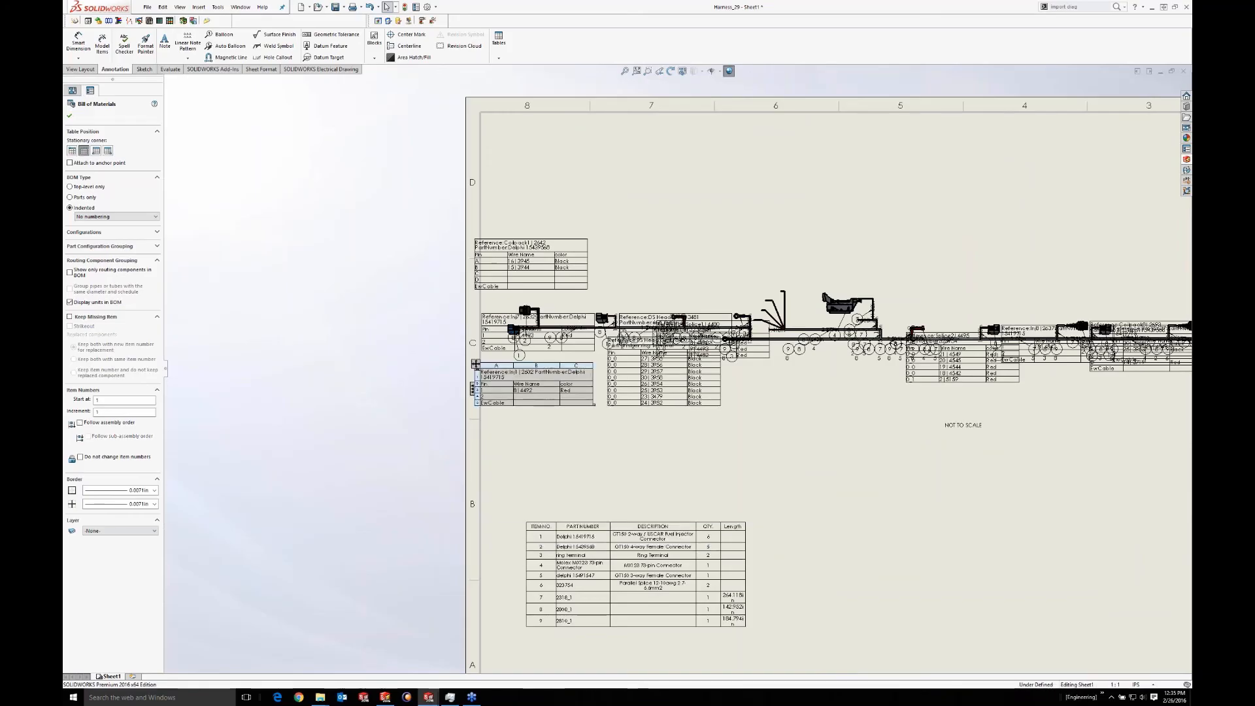
pyautogui.moveTo(586, 589)
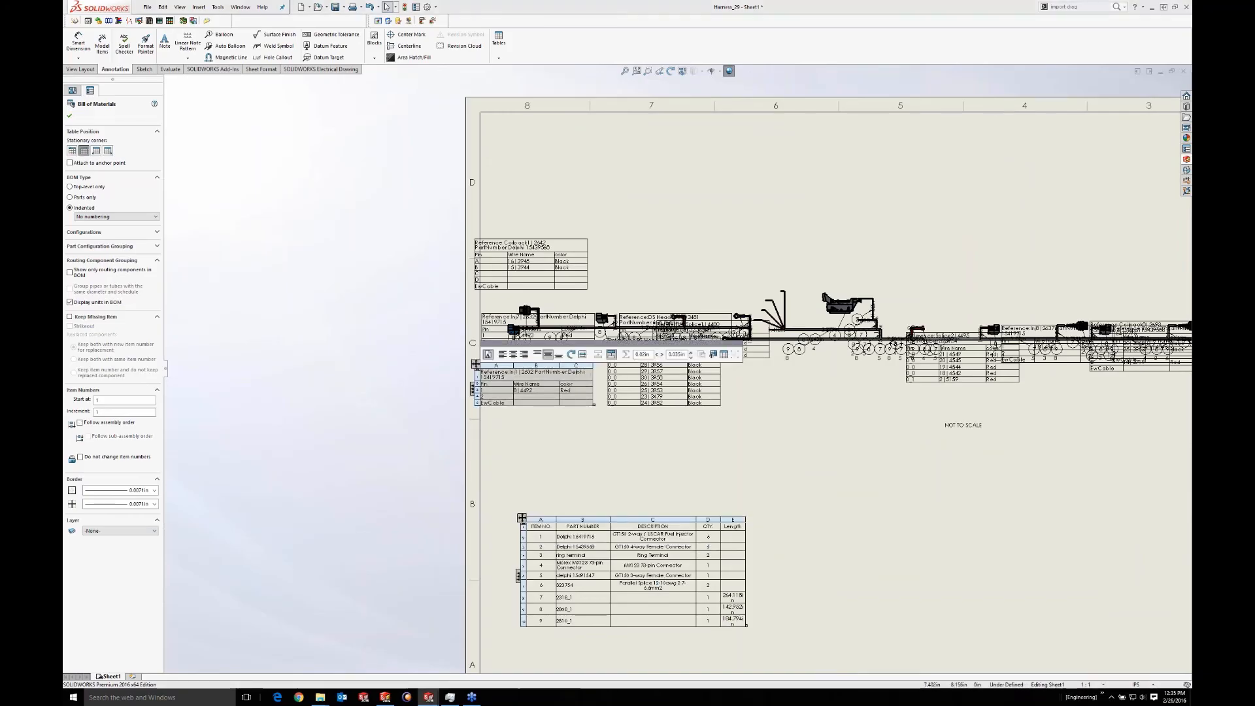
pyautogui.moveTo(644, 313)
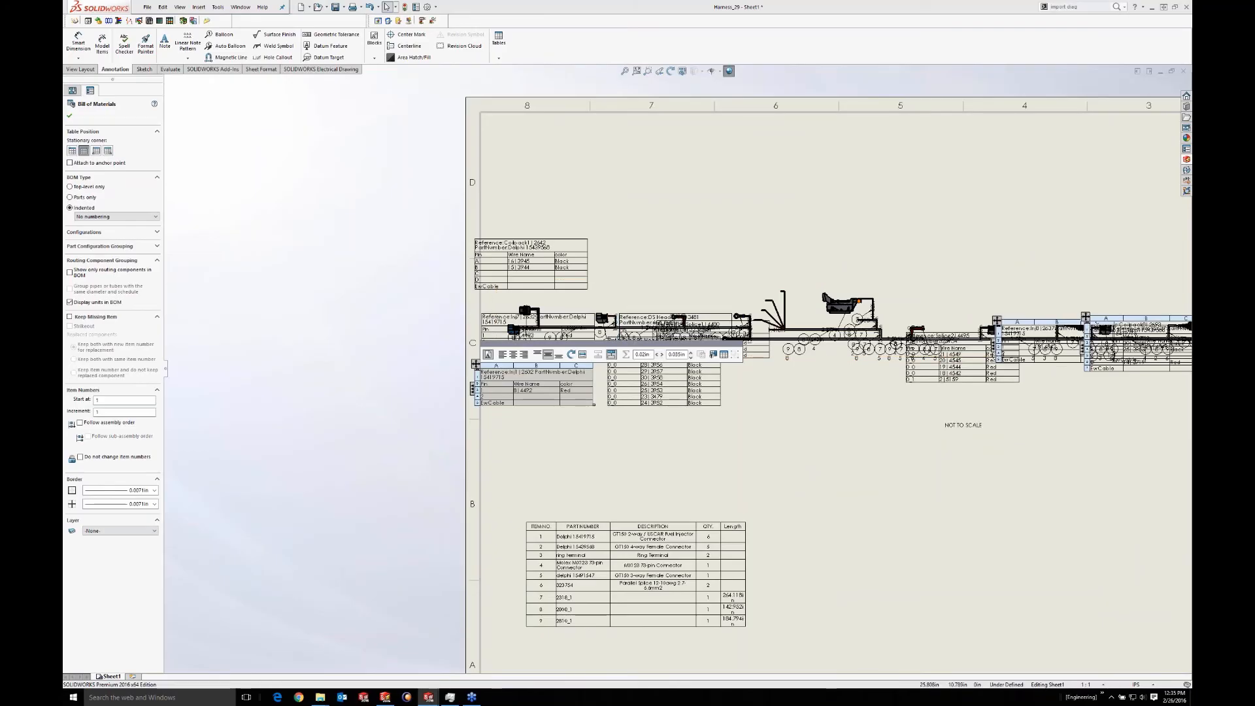
pyautogui.scroll(2, 752, 387)
pyautogui.scroll(-2, 691, 402)
pyautogui.click(630, 422)
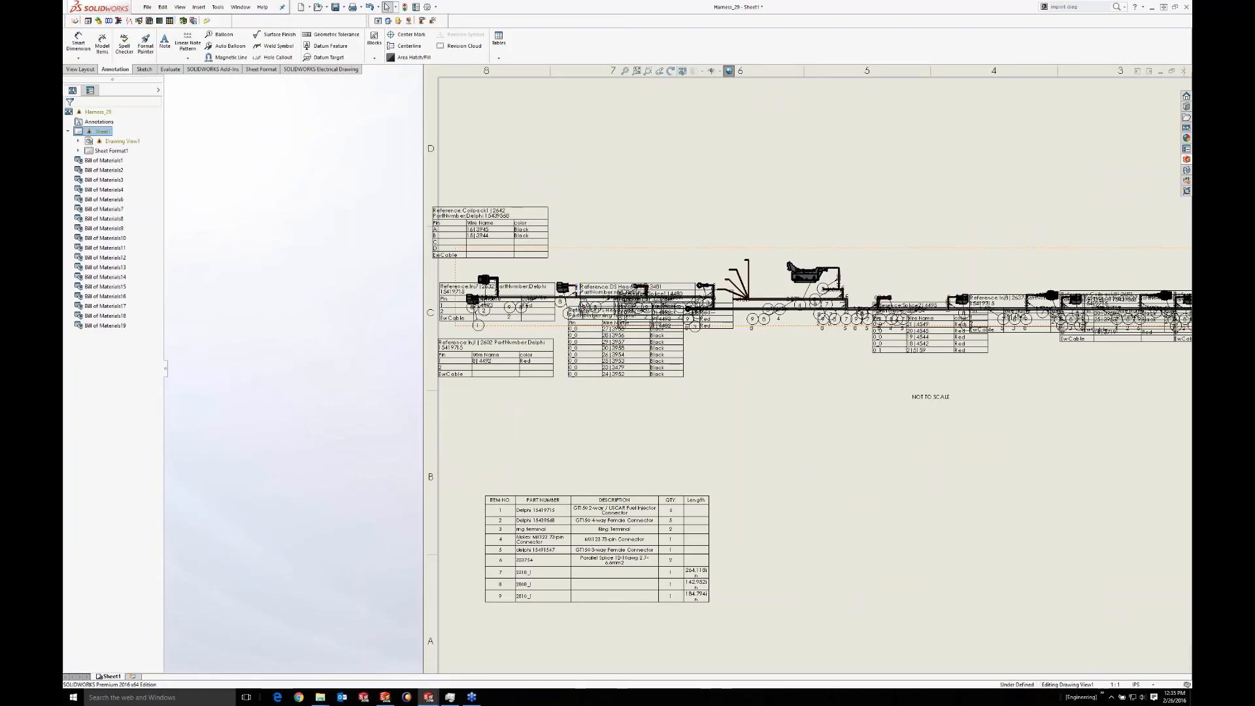
# Remove the DS Head Gnd, PS Head Gnd and Splice1 connector tables overlapping the left part of the harness
pyautogui.click(576, 284)
pyautogui.scroll(-3, 614, 314)
pyautogui.moveTo(598, 331)
pyautogui.mouseDown()
pyautogui.moveTo(628, 238)
pyautogui.moveTo(608, 185)
pyautogui.moveTo(748, 195)
pyautogui.mouseUp()
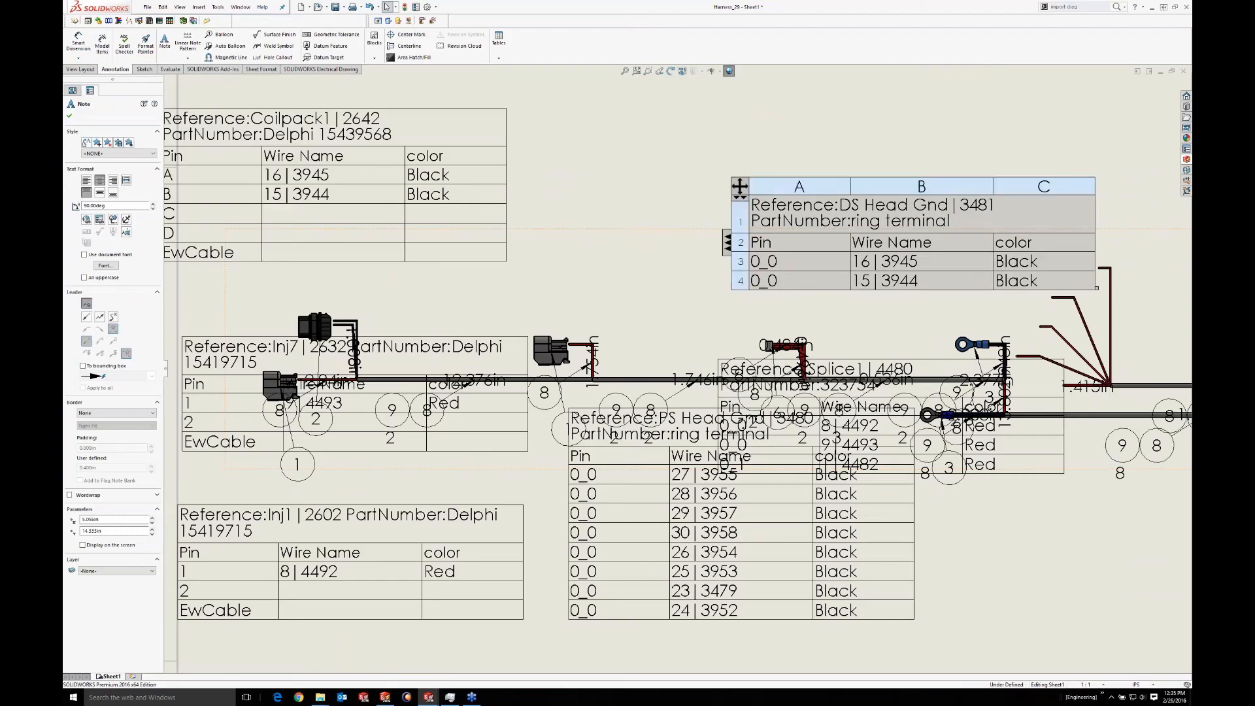
pyautogui.press('Delete')
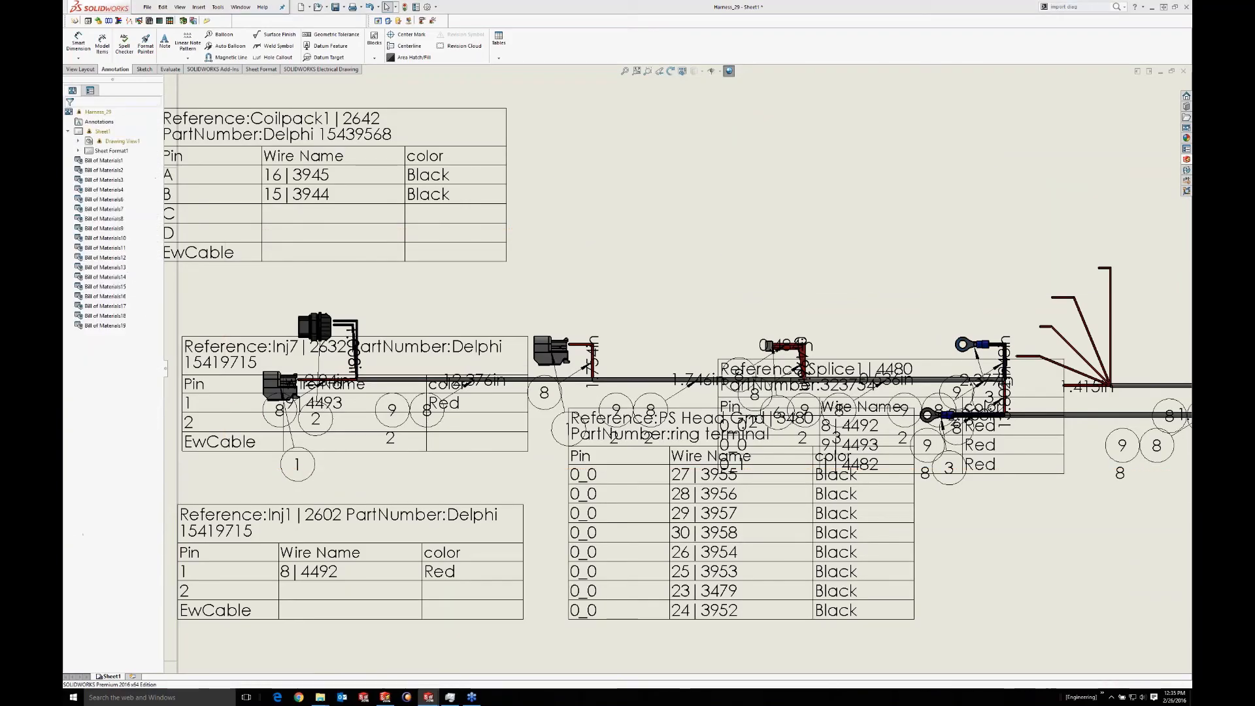
pyautogui.moveTo(559, 400); pyautogui.dragTo(721, 497)
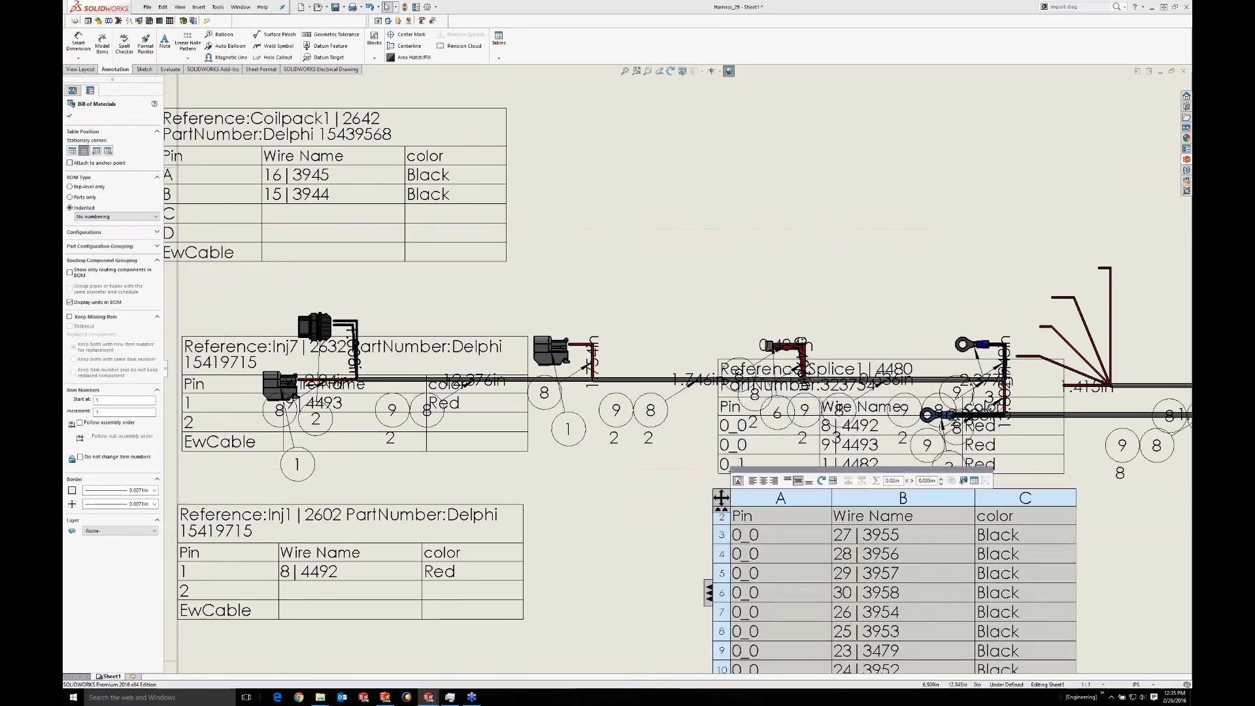
pyautogui.press('Delete')
pyautogui.moveTo(718, 359); pyautogui.dragTo(651, 190)
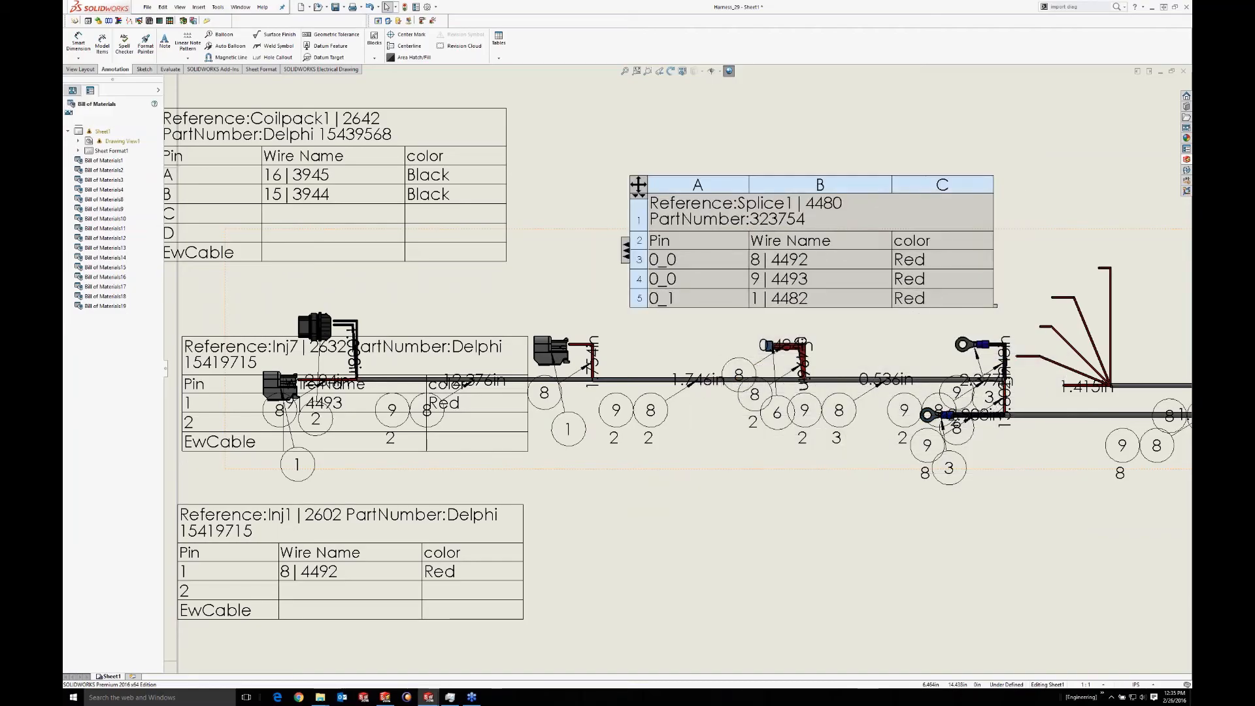
pyautogui.press('Delete')
# Move the Inj7 connector table above its connector and shift the Inj1 table slightly to sit clear below the harness
pyautogui.scroll(2, 381, 373)
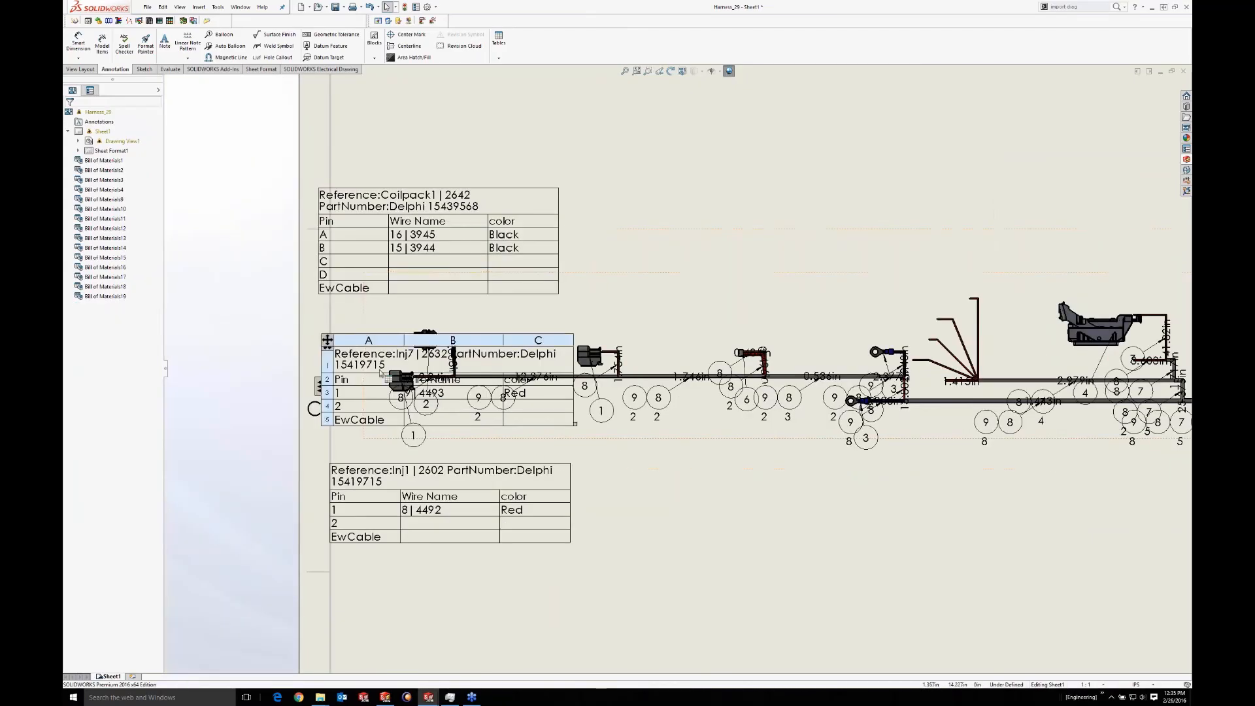
pyautogui.moveTo(327, 340); pyautogui.dragTo(563, 239)
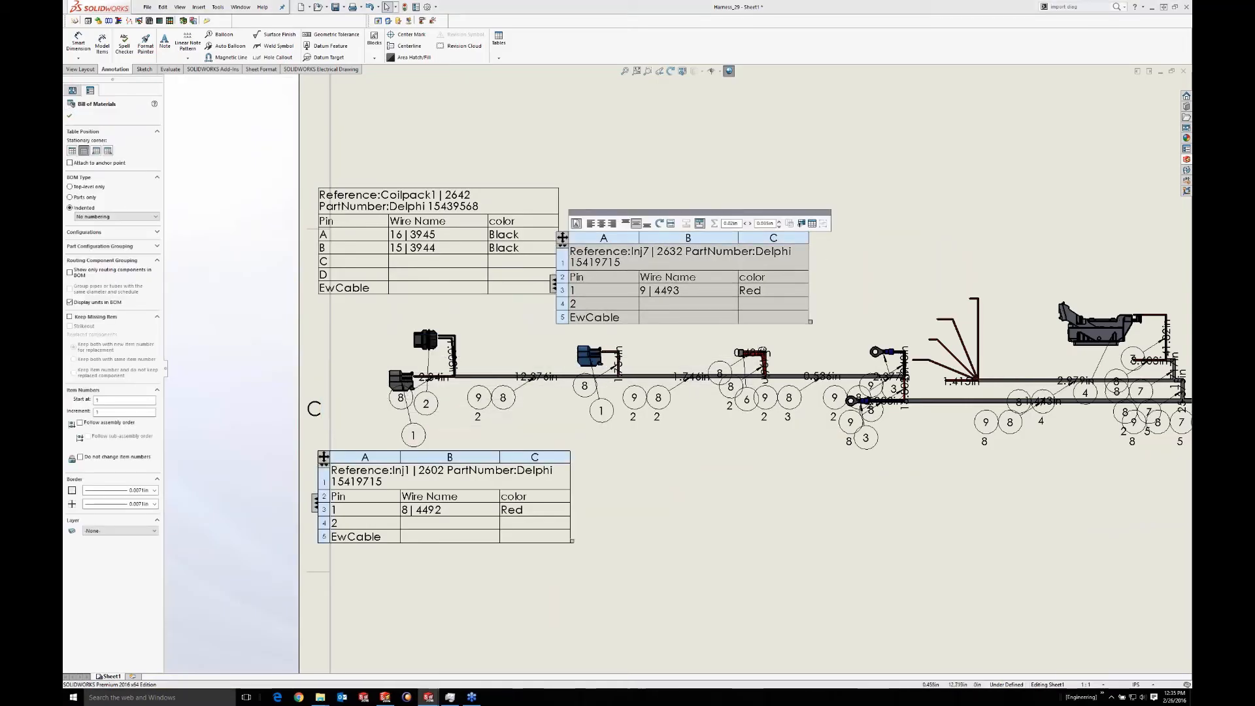
pyautogui.moveTo(324, 457); pyautogui.dragTo(366, 470)
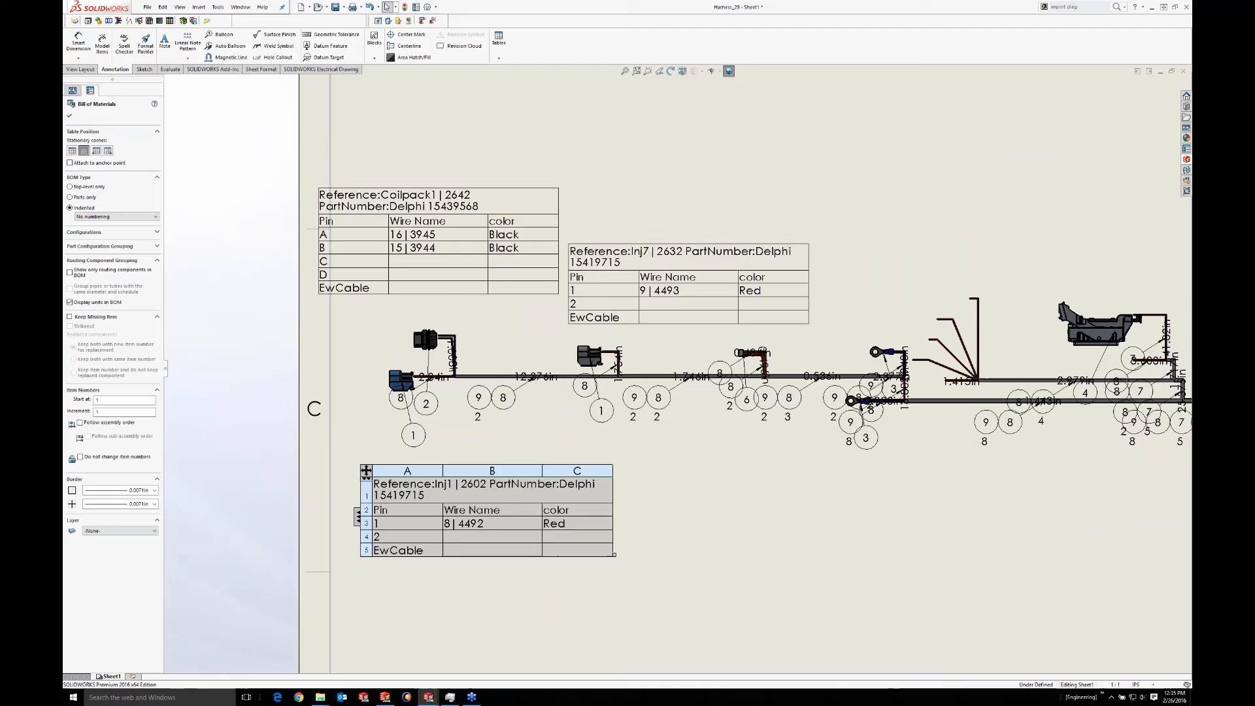
# Offset the length labels of the first segments at the harness's left end so they no longer overlap the wires
pyautogui.click(440, 381)
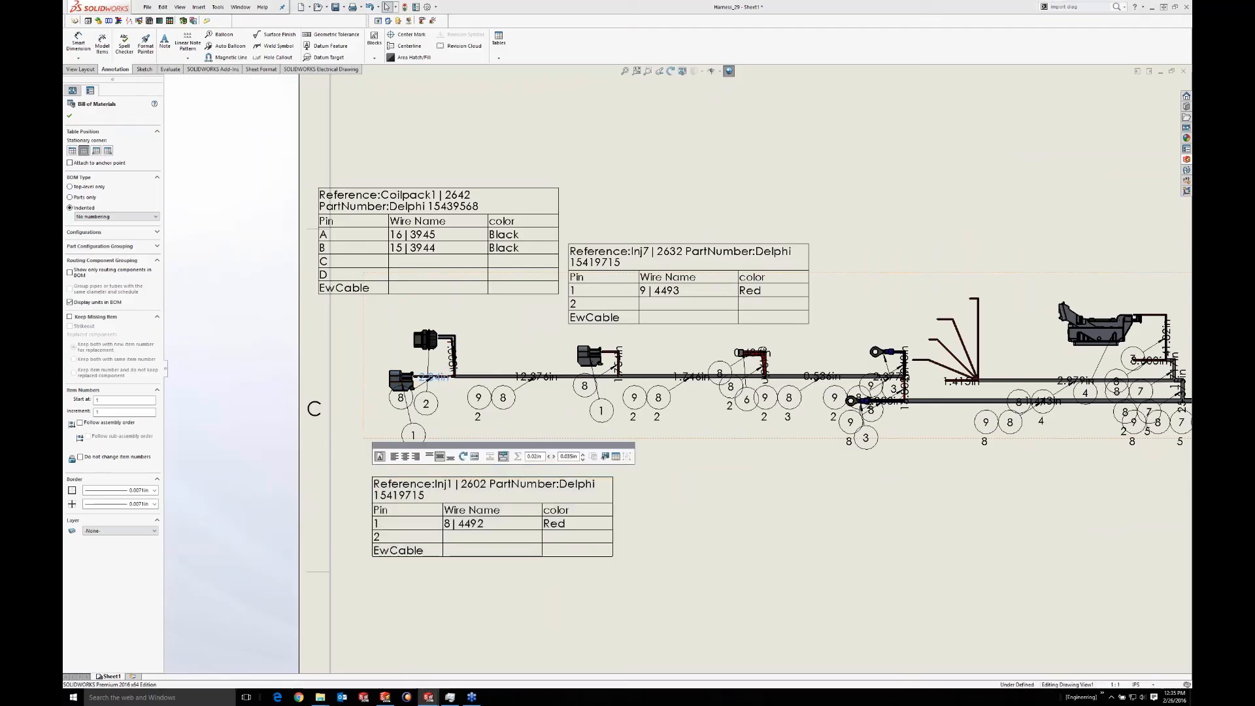
pyautogui.click(462, 356)
pyautogui.moveTo(531, 378); pyautogui.dragTo(530, 390)
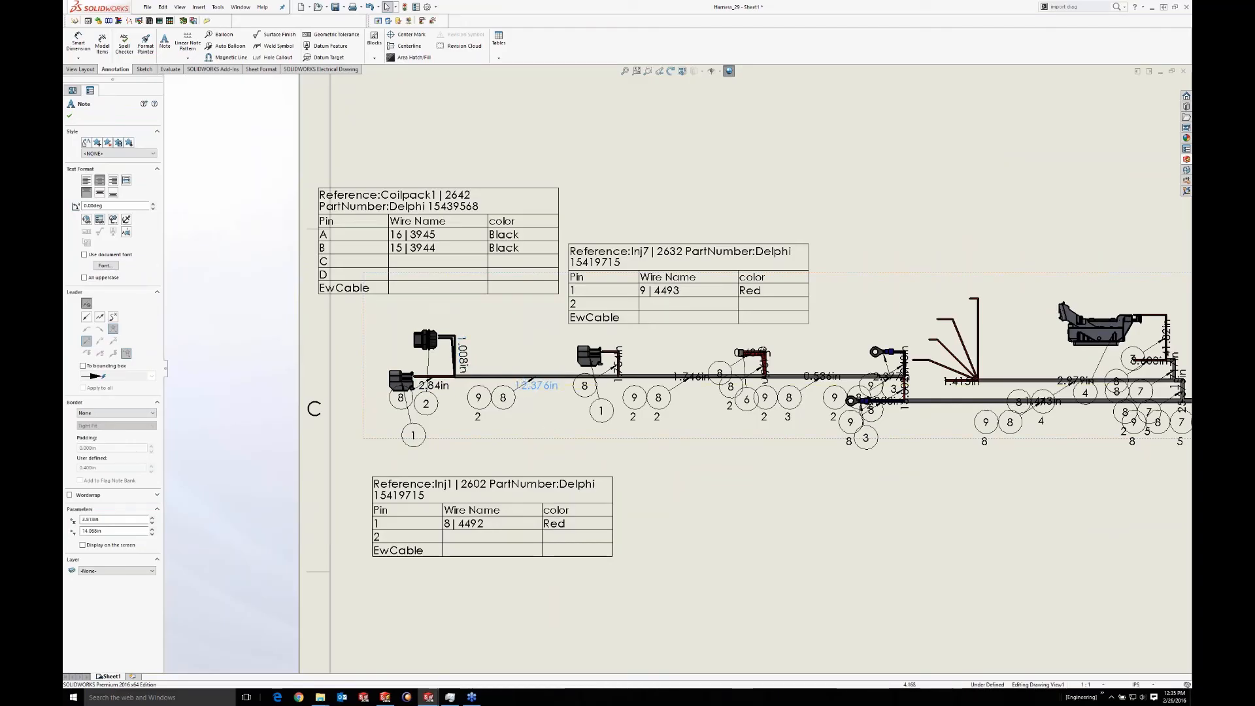
# Move the circuit summary table from beyond the sheet's right border to the open area below the middle of the harness
pyautogui.scroll(-2, 552, 381)
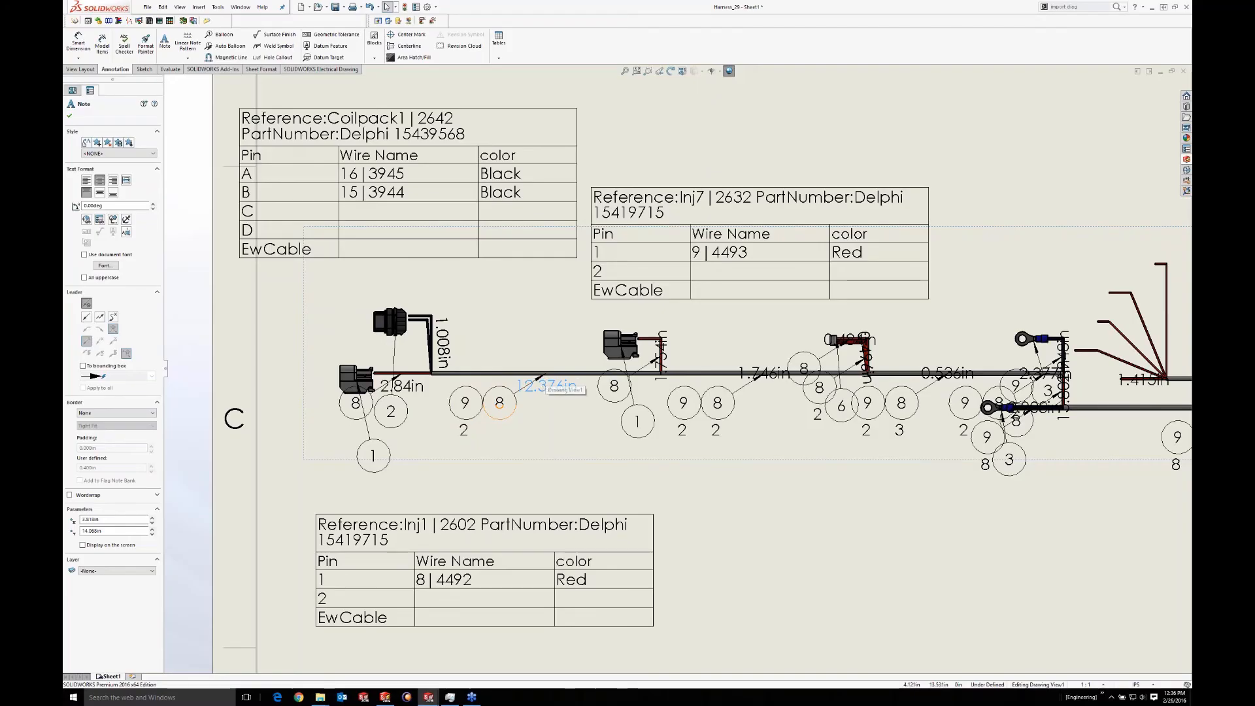
pyautogui.scroll(3, 714, 499)
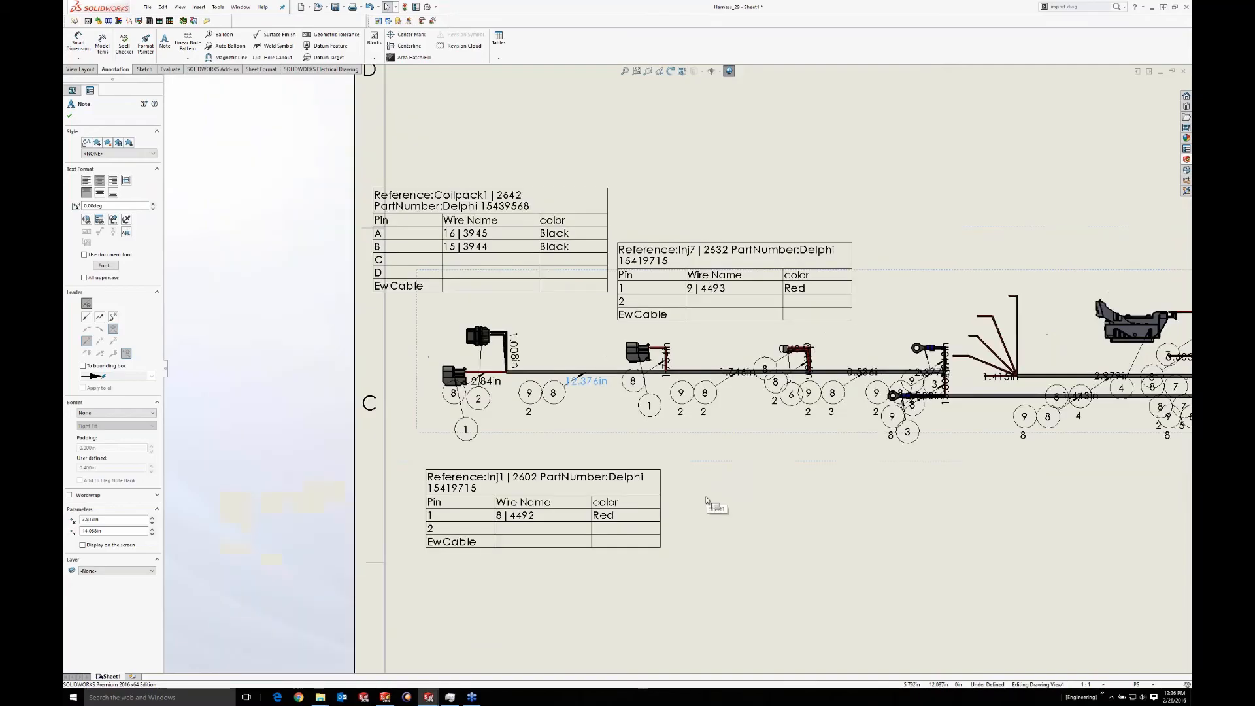
pyautogui.moveTo(715, 499); pyautogui.dragTo(404, 471, button='middle')
pyautogui.moveTo(723, 471); pyautogui.dragTo(333, 443, button='middle')
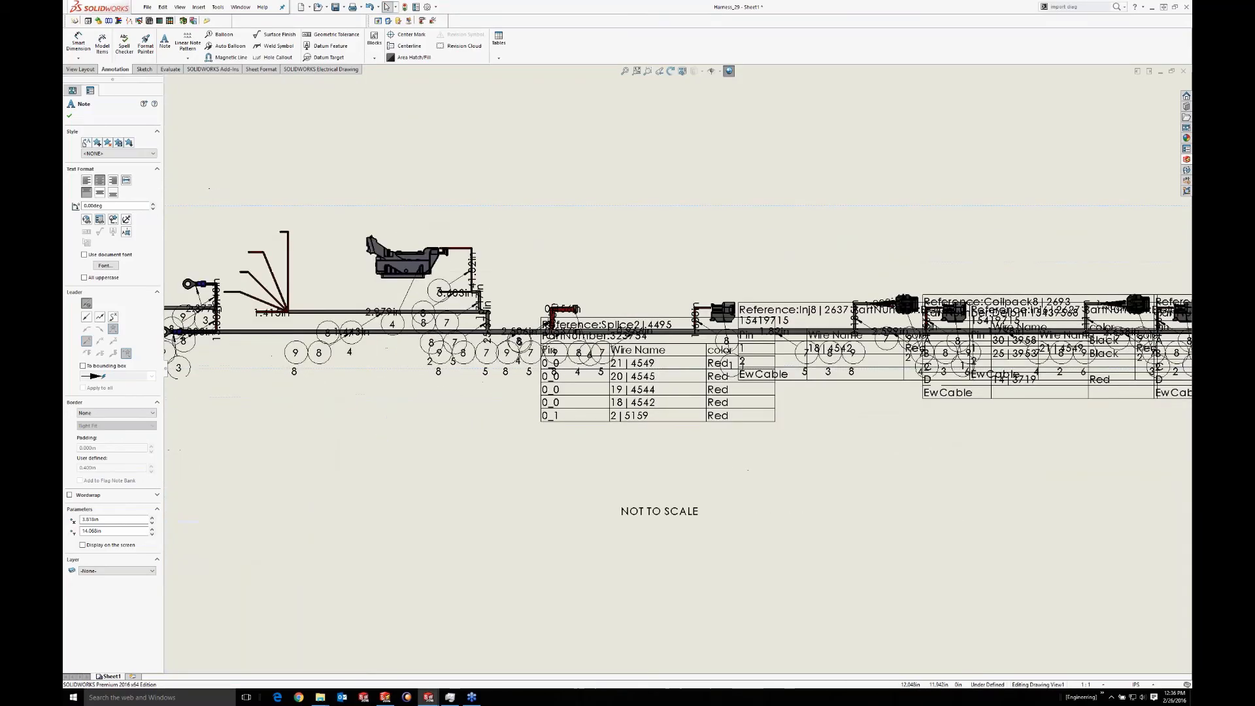
pyautogui.scroll(2, 876, 423)
pyautogui.moveTo(919, 427); pyautogui.dragTo(511, 434, button='middle')
pyautogui.scroll(3, 785, 491)
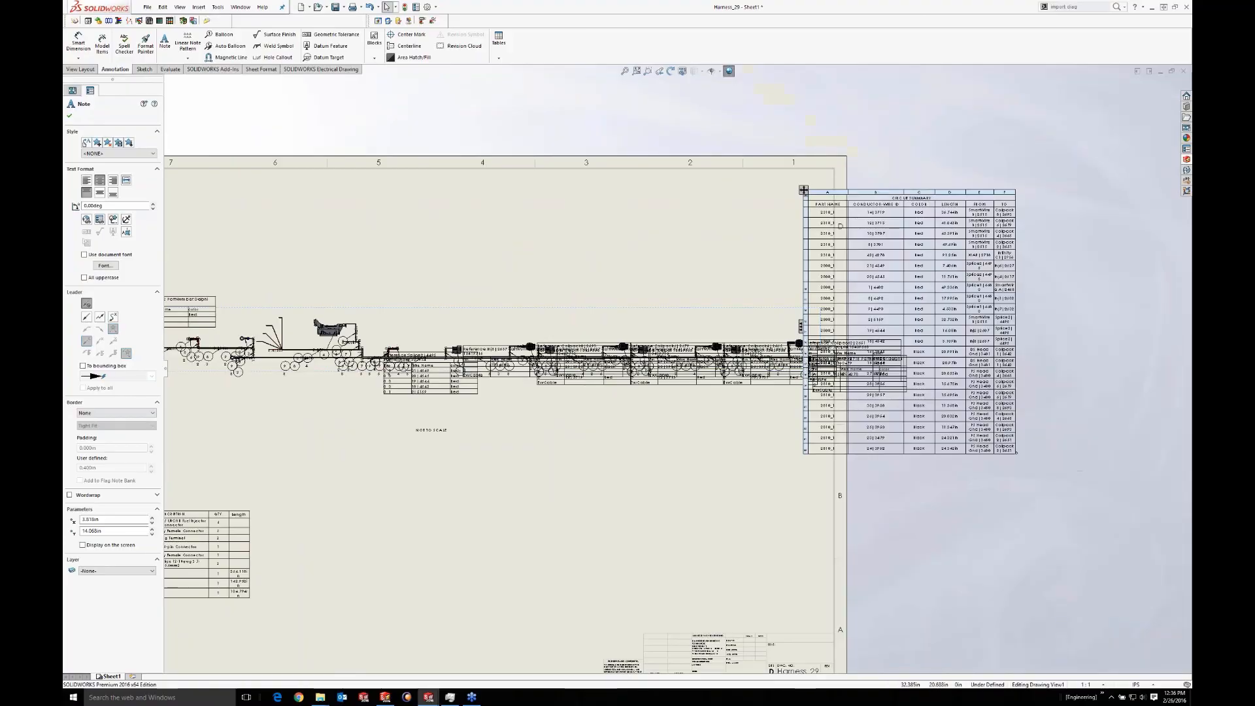
pyautogui.moveTo(789, 213); pyautogui.dragTo(358, 450)
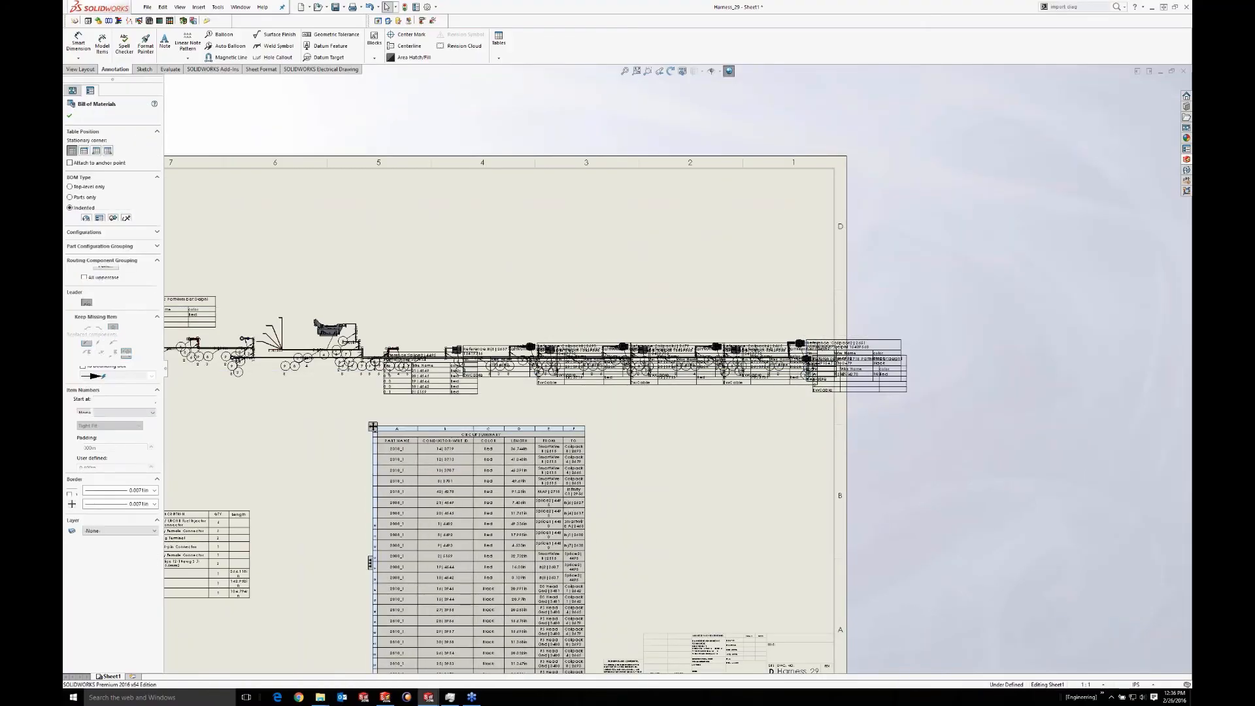
pyautogui.scroll(-3, 659, 541)
pyautogui.moveTo(637, 516)
pyautogui.mouseDown(button='middle')
pyautogui.moveTo(723, 434)
pyautogui.moveTo(799, 391)
pyautogui.mouseUp(button='middle')
pyautogui.scroll(2, 676, 370)
pyautogui.moveTo(426, 227)
pyautogui.mouseDown()
pyautogui.moveTo(425, 205)
pyautogui.moveTo(415, 215)
pyautogui.mouseUp()
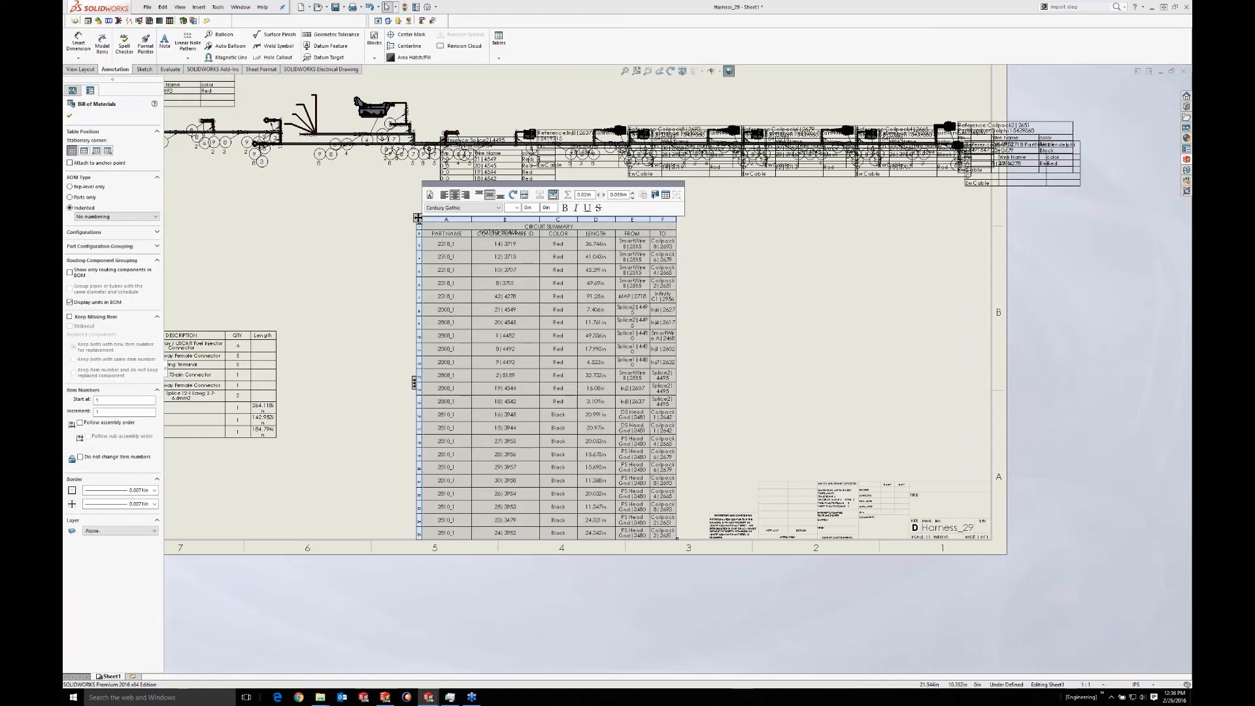
# Examine the wire lengths and from/to connections in the circuit summary, and the quantities and wire lengths in the bill of materials
pyautogui.scroll(-2, 641, 255)
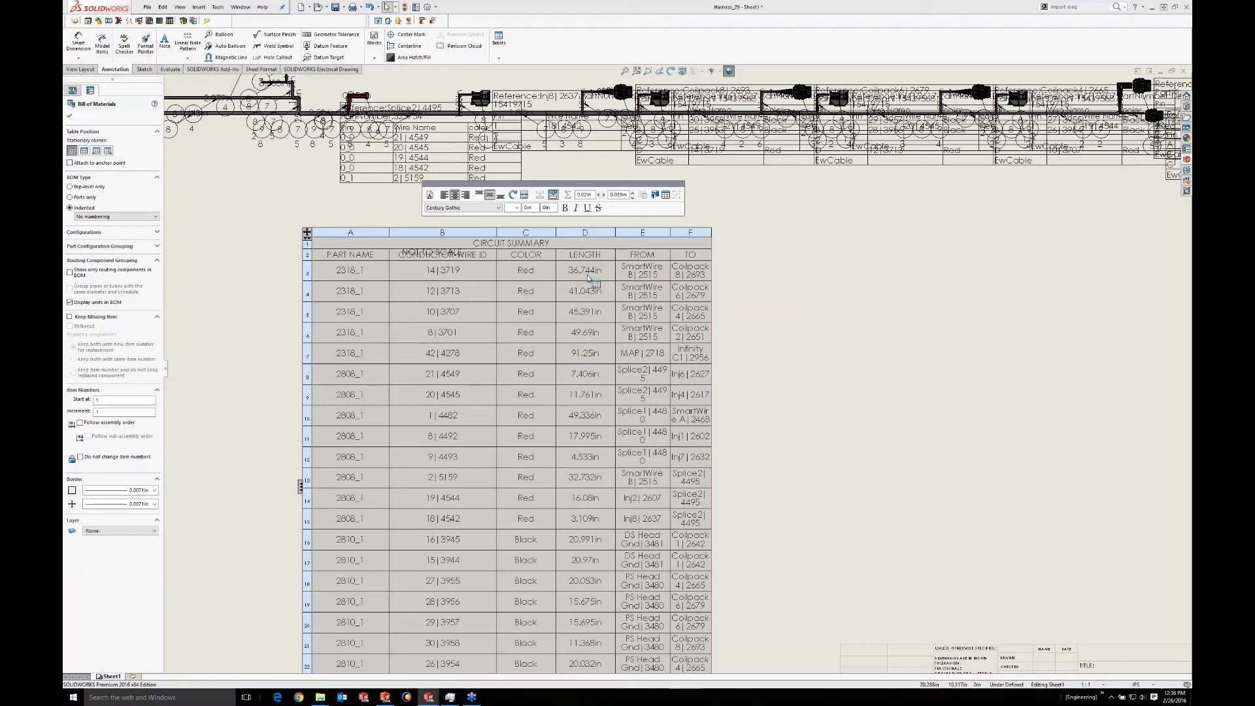
pyautogui.scroll(2, 592, 280)
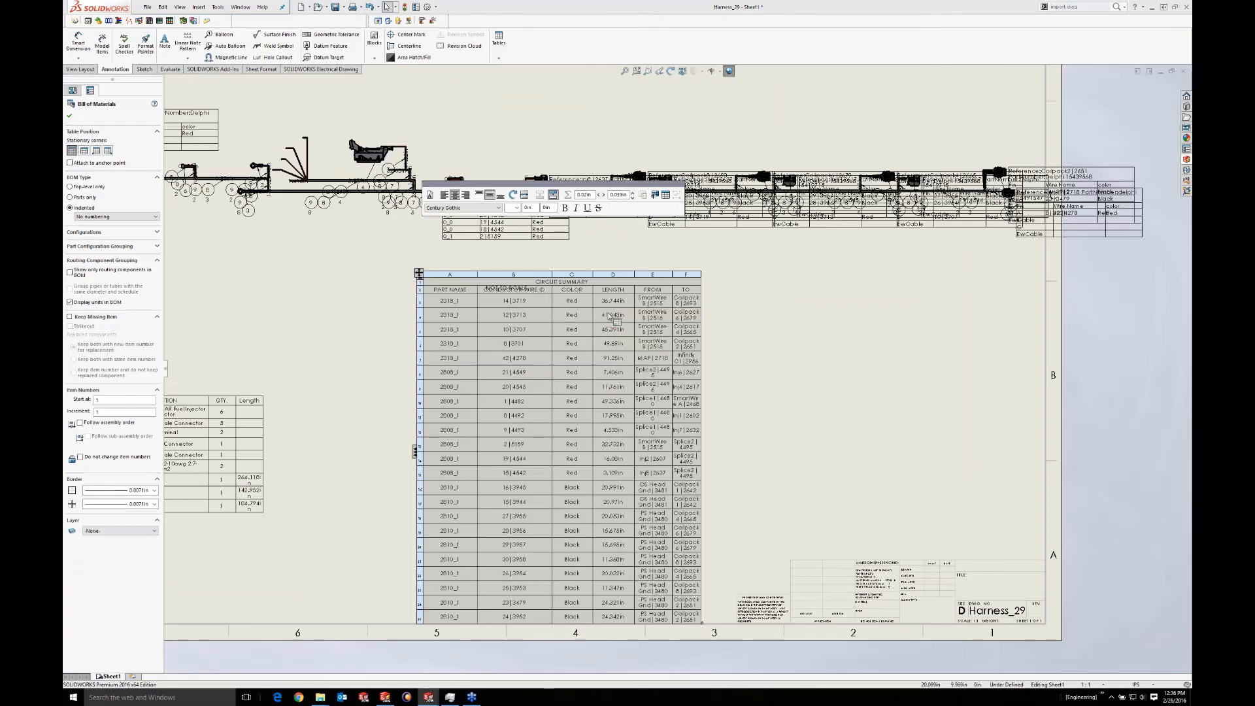
pyautogui.moveTo(768, 411)
pyautogui.mouseDown(button='middle')
pyautogui.moveTo(1017, 333)
pyautogui.moveTo(1119, 322)
pyautogui.mouseUp(button='middle')
pyautogui.click(375, 310)
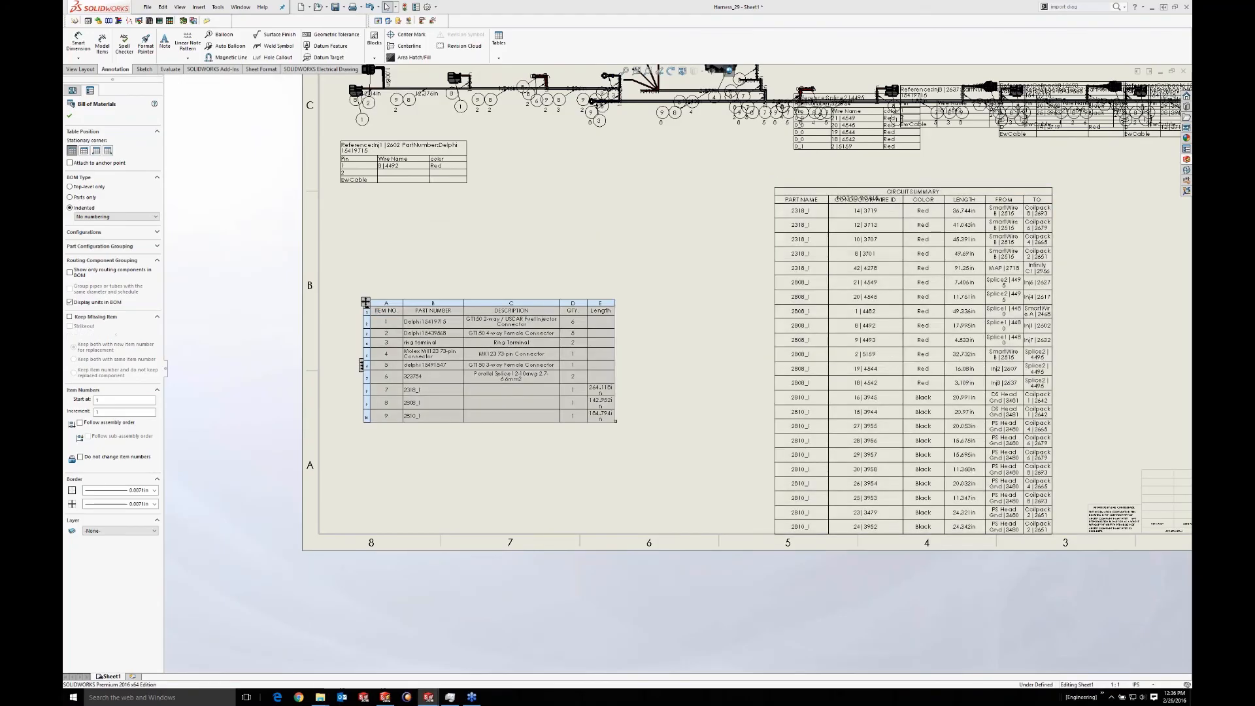
pyautogui.scroll(-2, 451, 448)
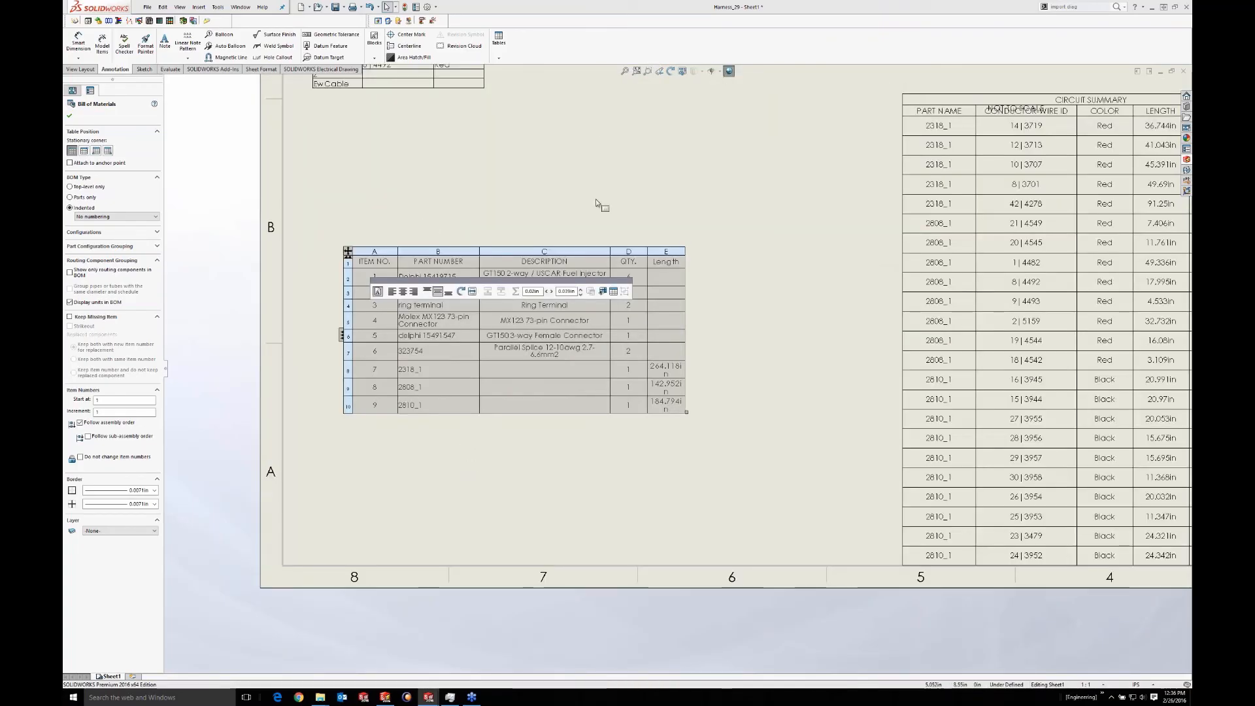
pyautogui.click(671, 203)
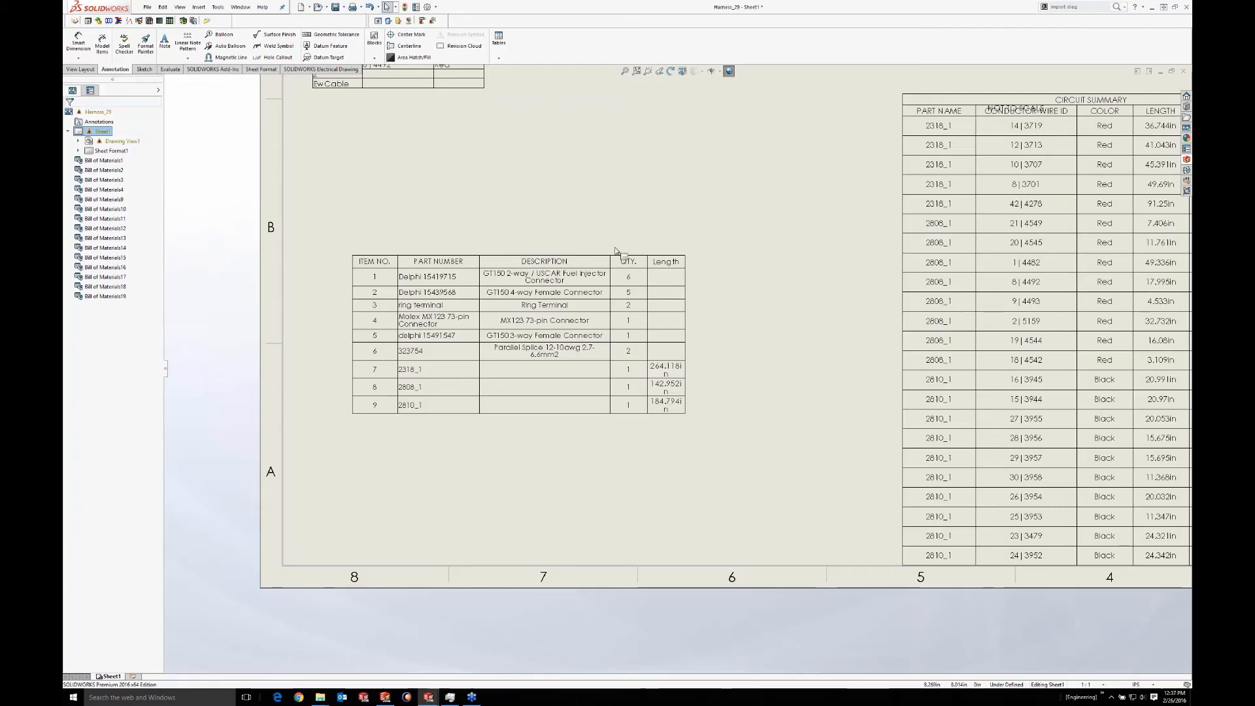
pyautogui.click(357, 247)
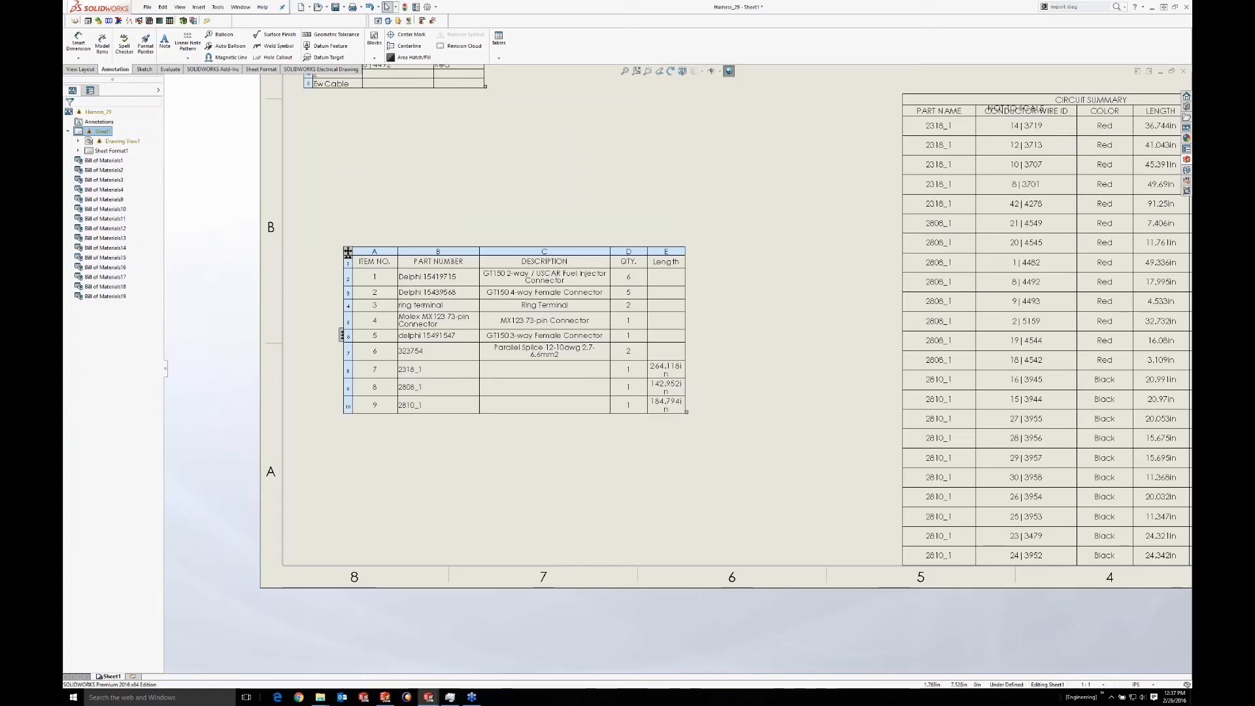
pyautogui.click(358, 249)
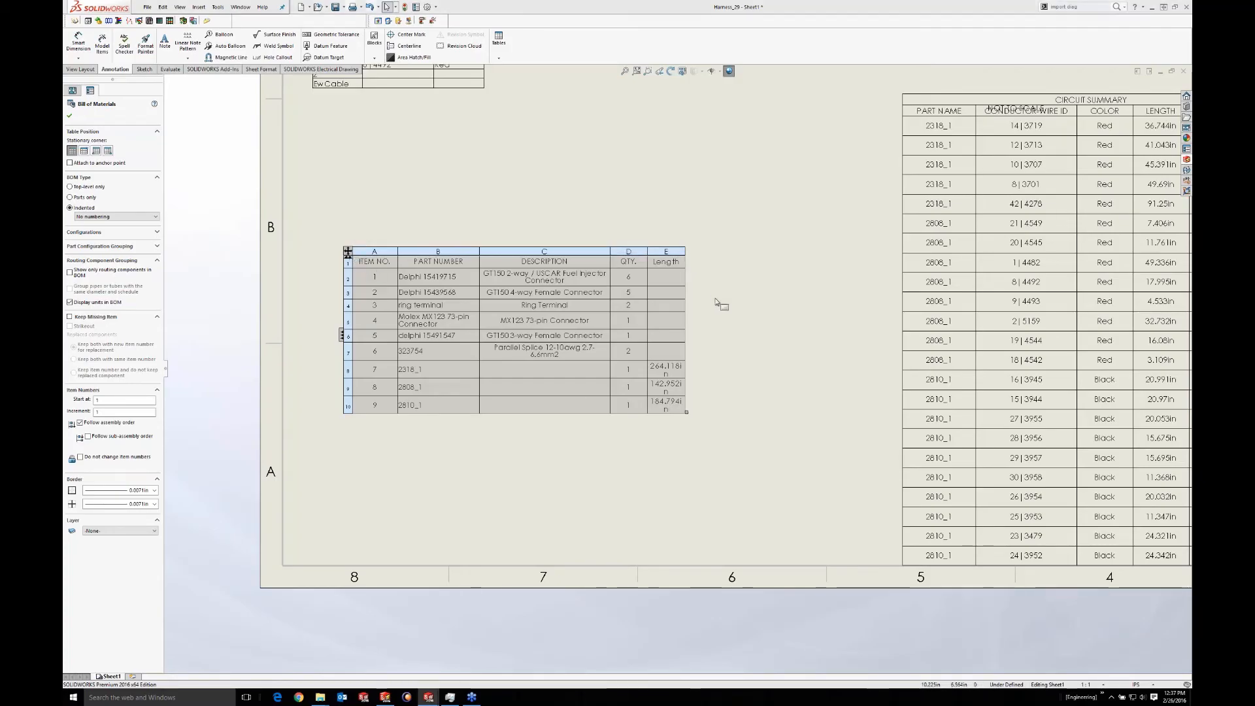
pyautogui.click(708, 376)
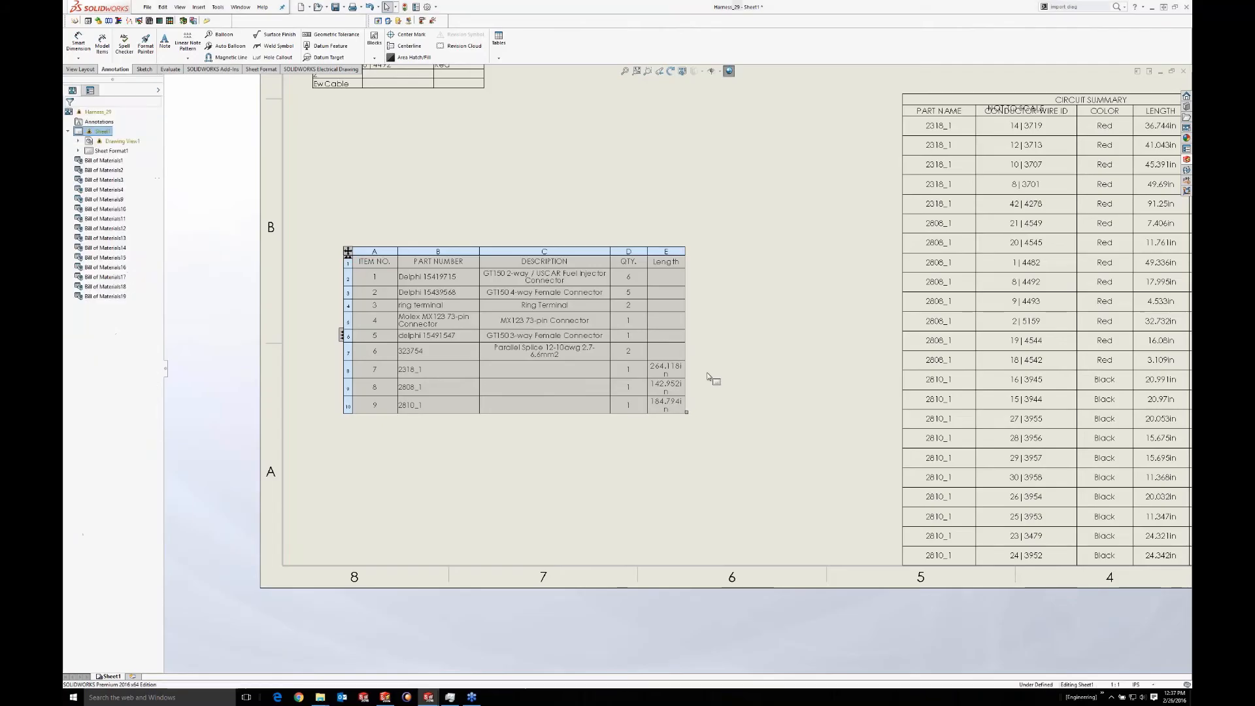
# Check the circuit summary beside the bill of materials and bring the whole harness drawing sheet into view
pyautogui.scroll(4, 774, 357)
pyautogui.scroll(-4, 1122, 362)
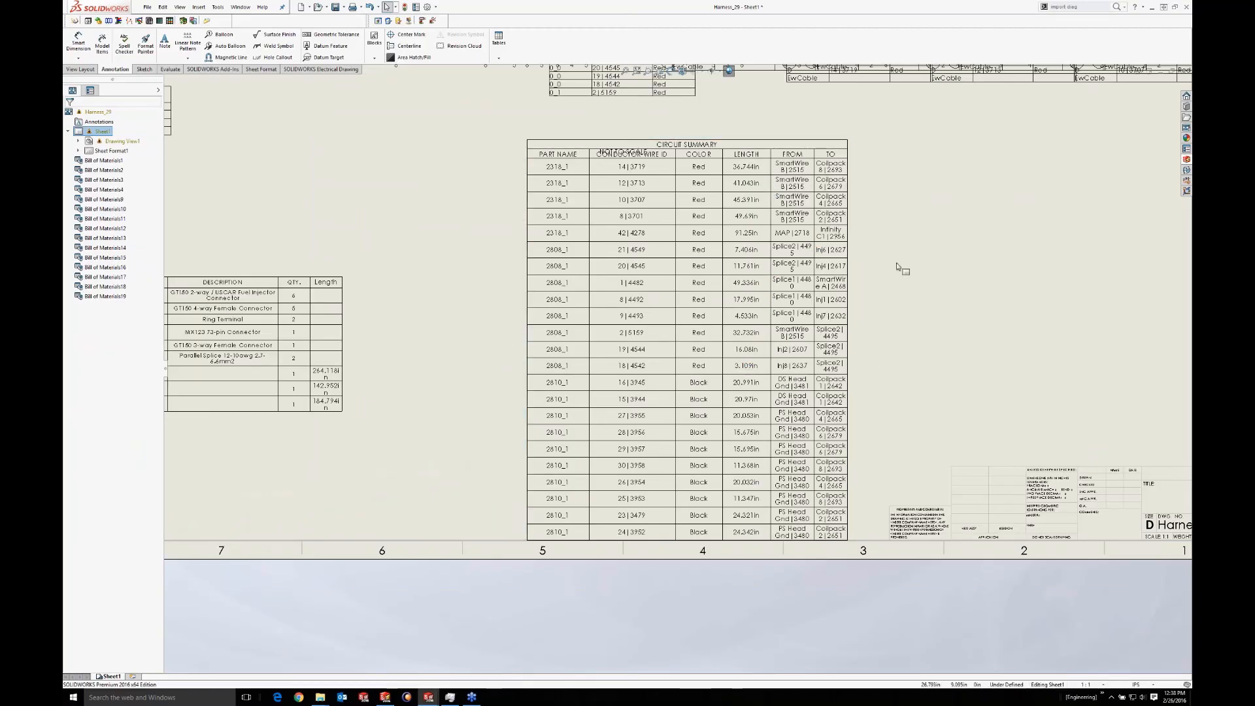
pyautogui.press('f')
pyautogui.scroll(-1, 581, 203)
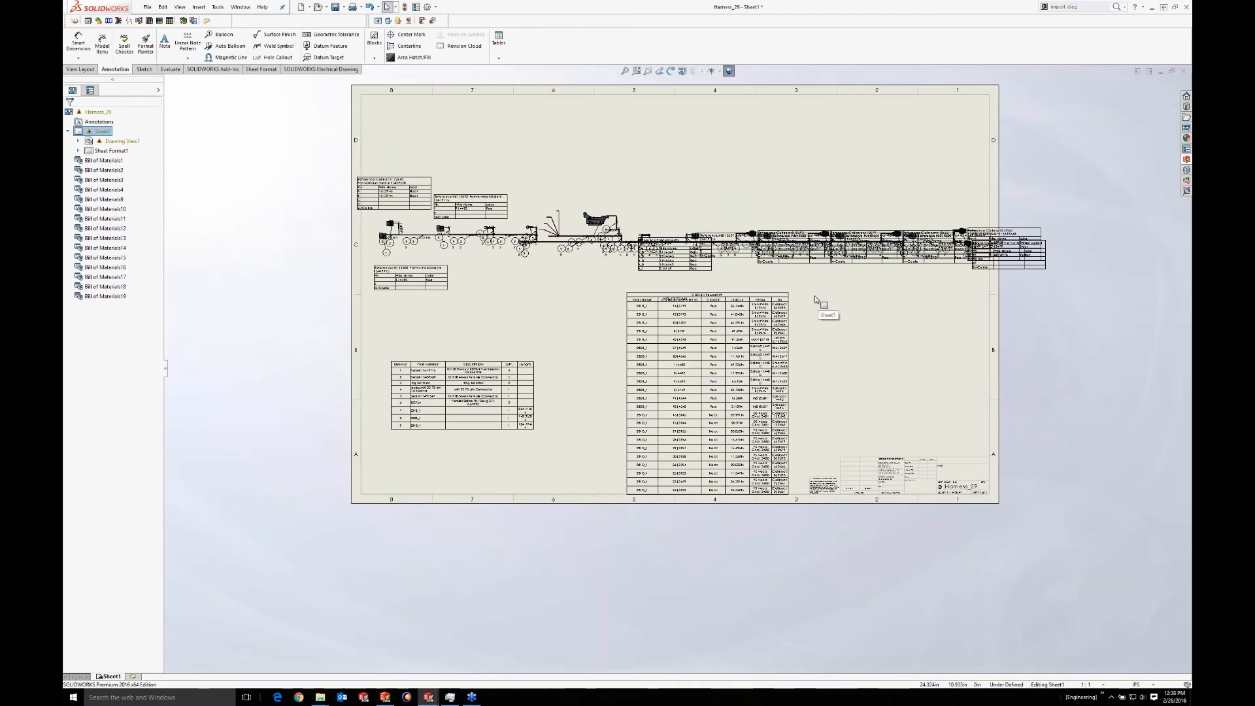
# Switch to SOLIDWORKS Electrical and delete the PLC Inputs / Outputs list from the Automotive Harnessing project's report manager
pyautogui.hotkey('alt', 'Tab')
pyautogui.click(657, 298)
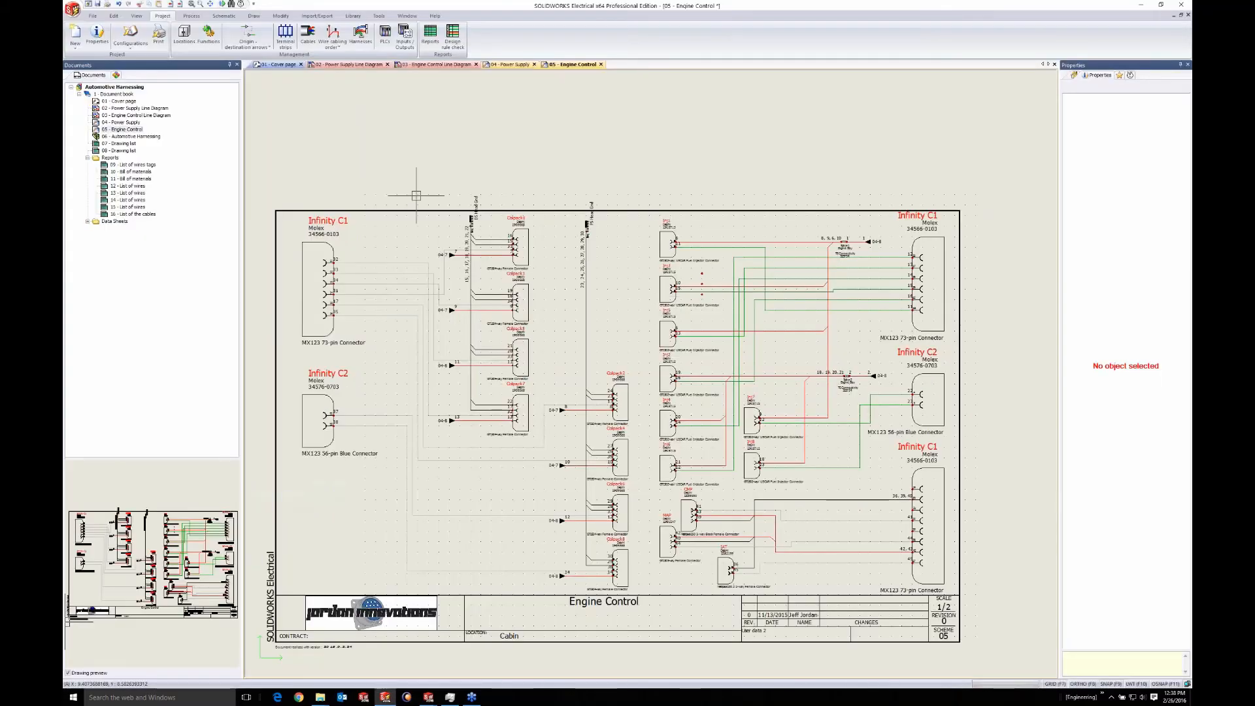
pyautogui.scroll(-1, 264, 33)
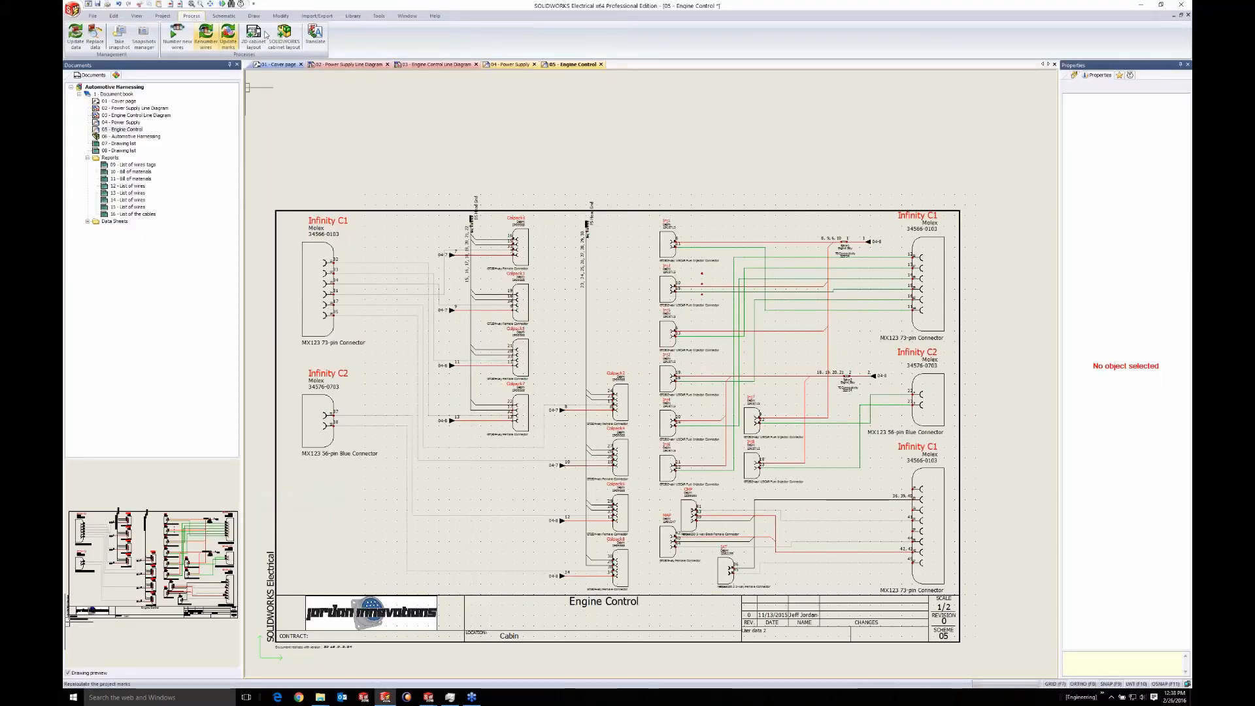
pyautogui.click(163, 16)
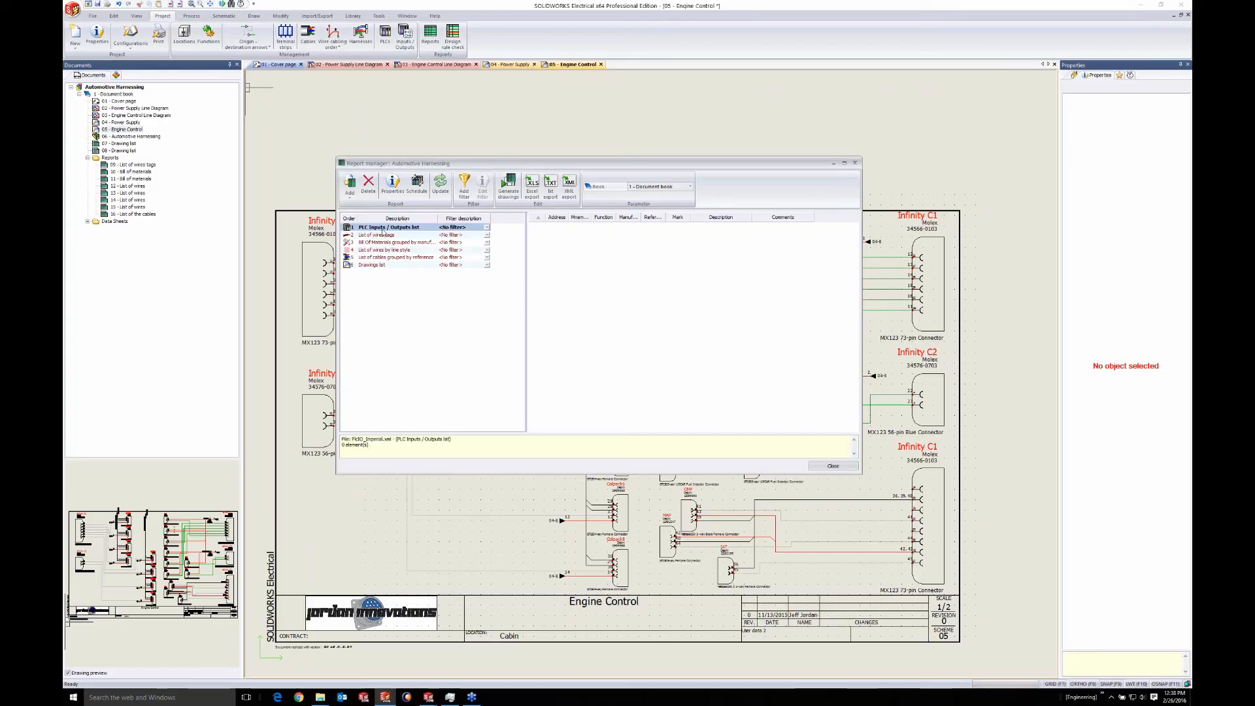
pyautogui.click(383, 234)
pyautogui.click(383, 228)
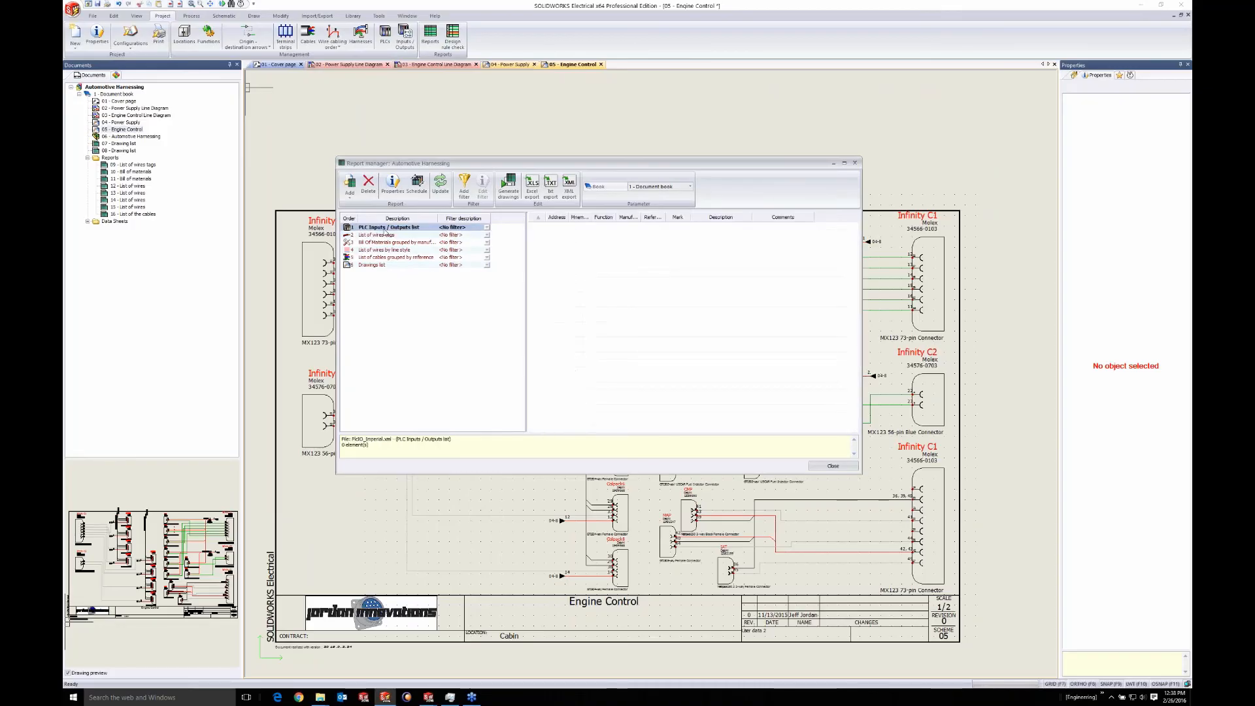
pyautogui.click(369, 185)
# Preview the remaining reports for wire tags, bill of materials, wires by line style, cables and drawings
pyautogui.click(393, 235)
pyautogui.click(393, 243)
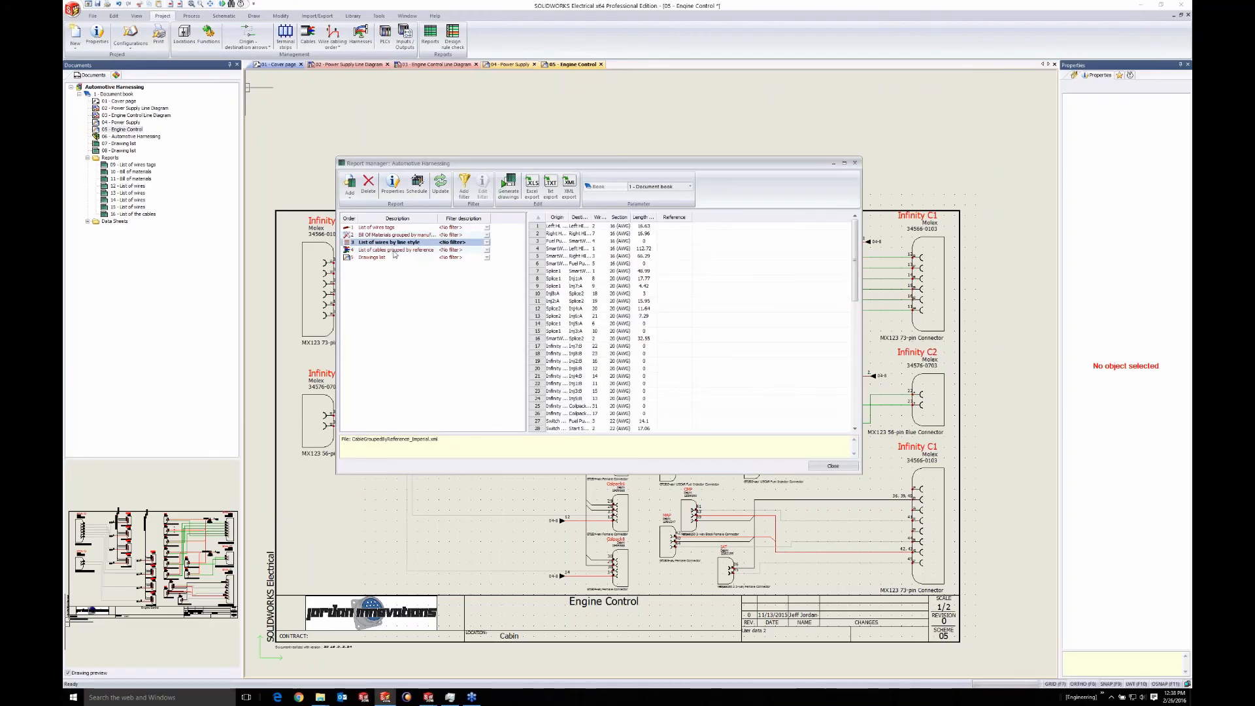
pyautogui.click(394, 253)
pyautogui.click(392, 258)
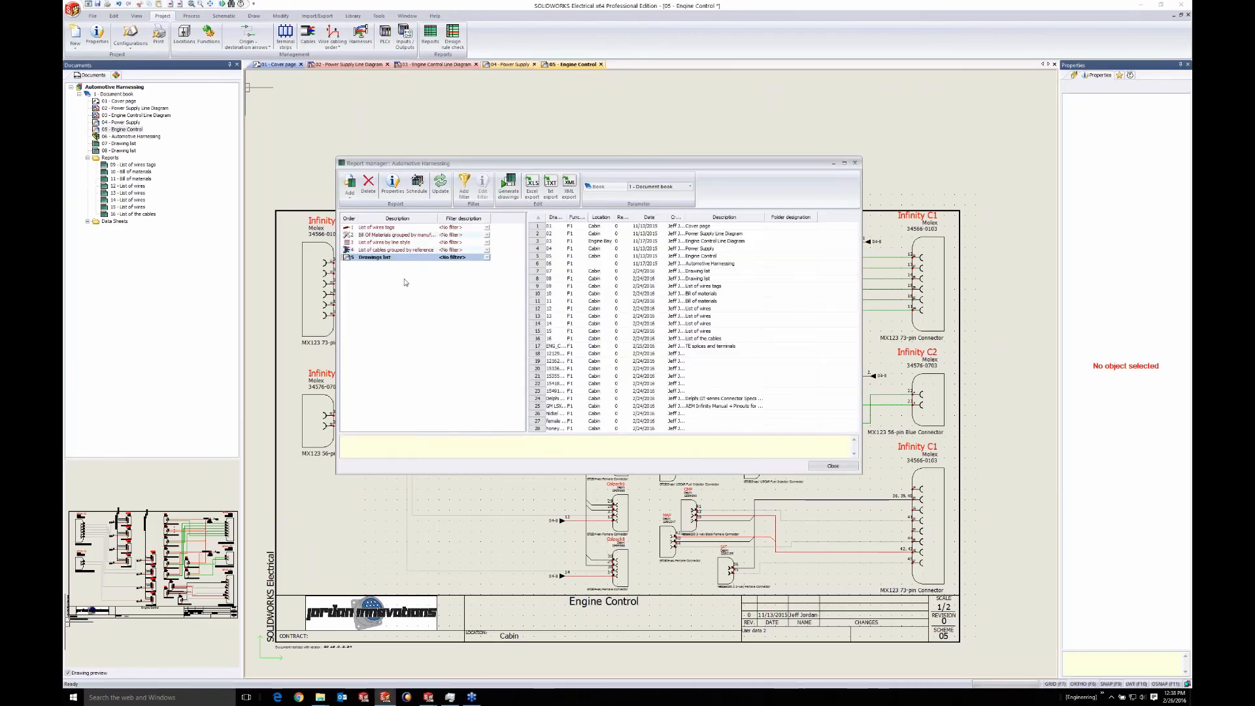
pyautogui.click(433, 291)
# Generate drawings for all reports listed in the project at their original positions, and close the report manager
pyautogui.click(508, 186)
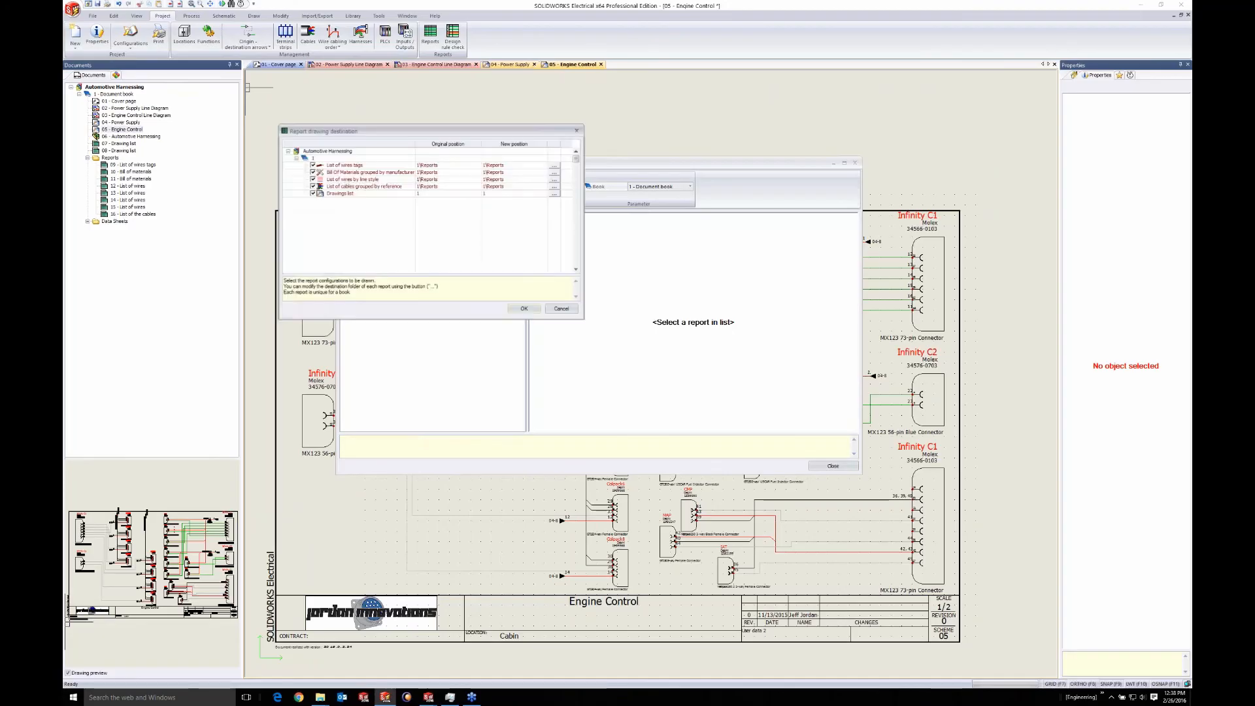
pyautogui.click(524, 310)
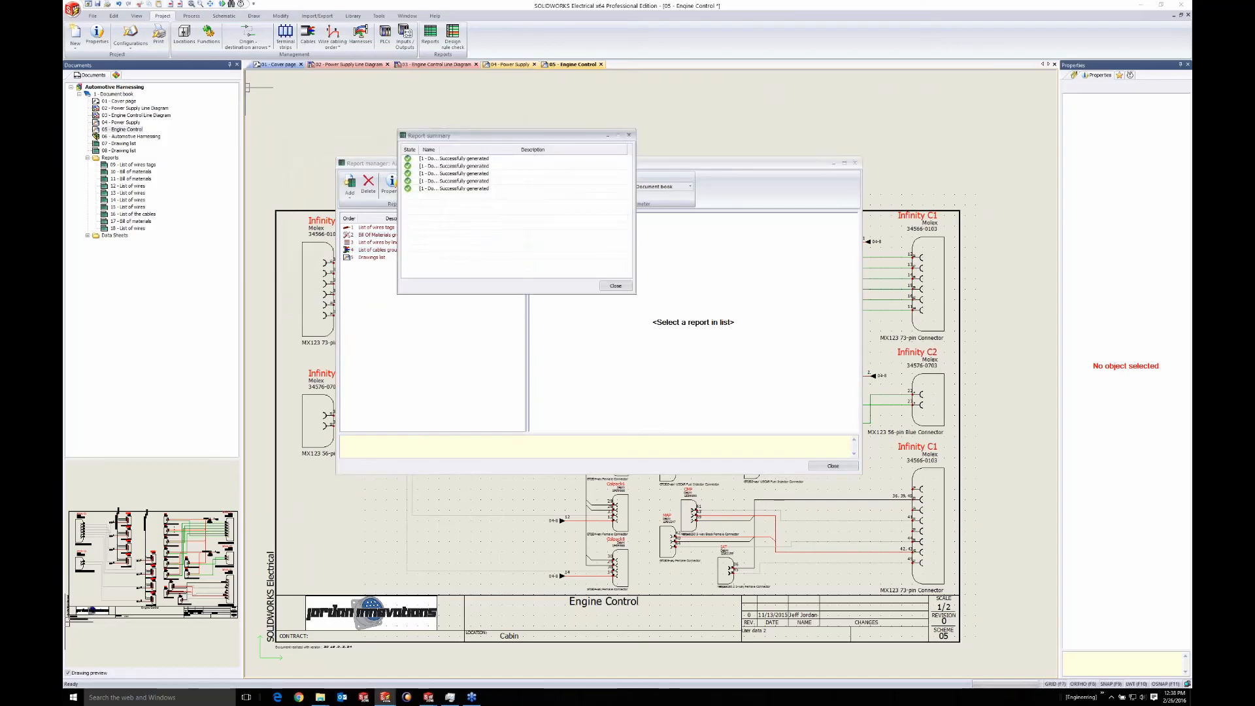
pyautogui.click(614, 286)
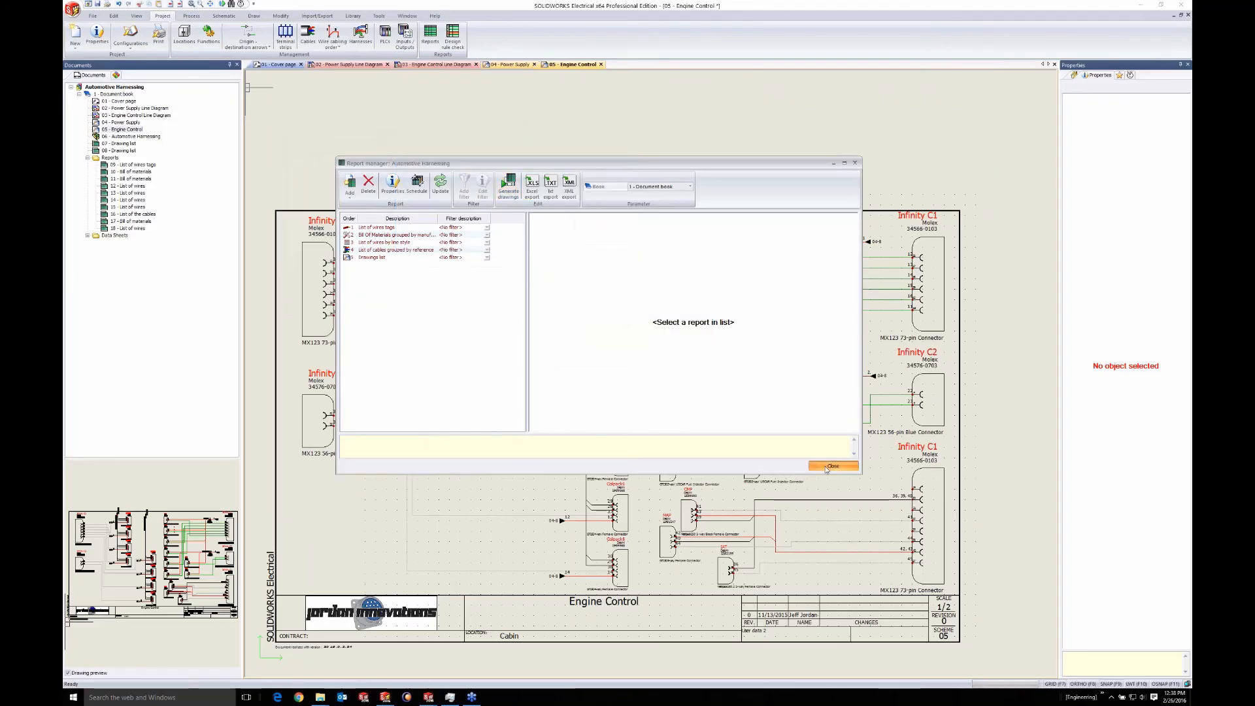
pyautogui.click(833, 466)
# Open the List of wires report drawings 12 to 15 and examine the wire lengths and their totals
pyautogui.doubleClick(128, 186)
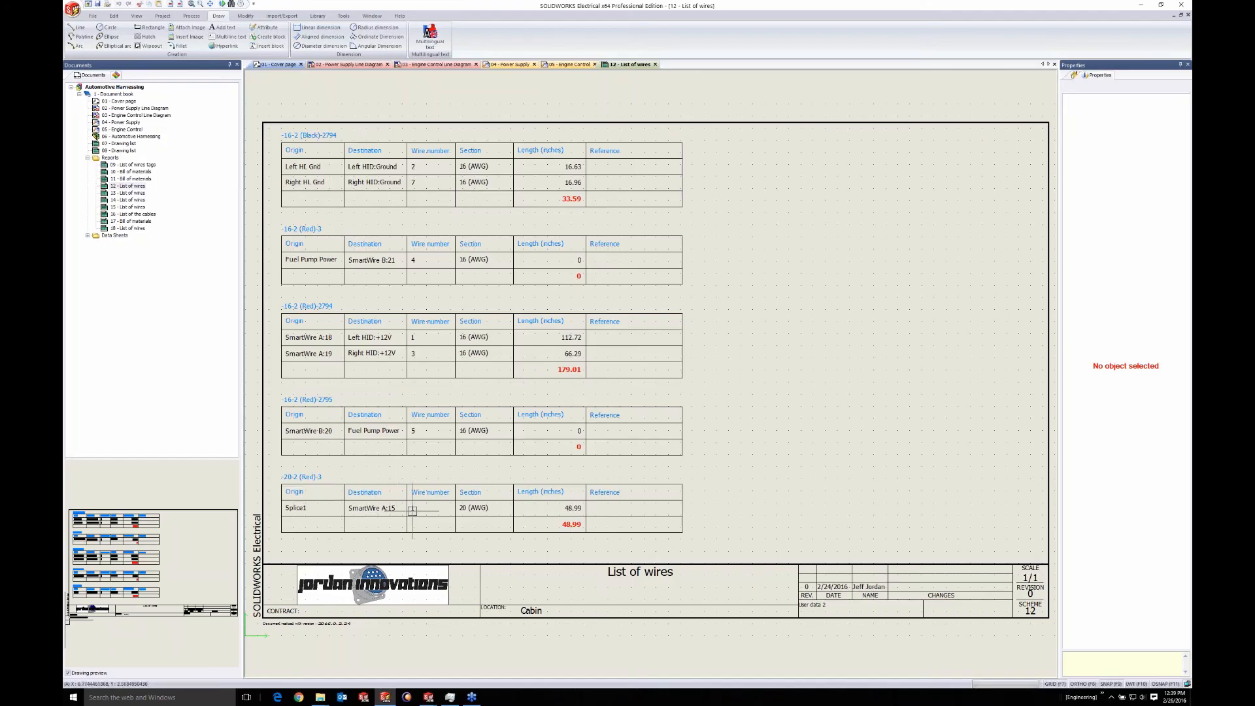
pyautogui.doubleClick(128, 193)
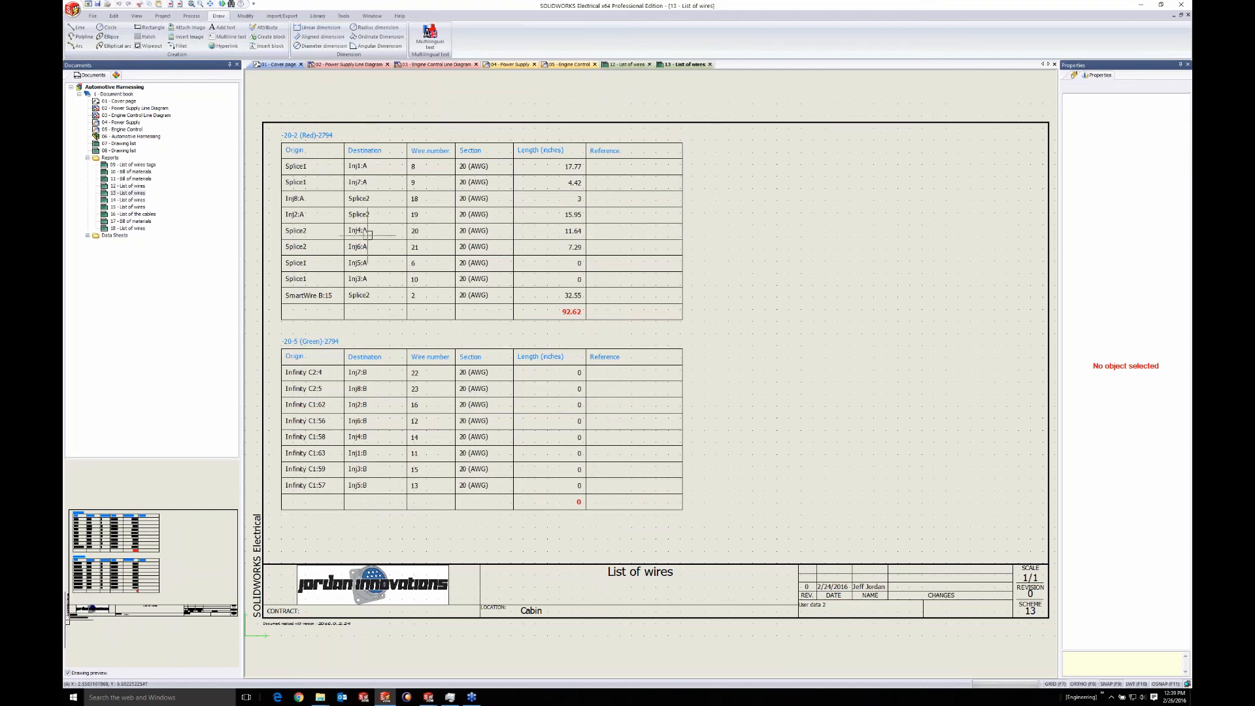
pyautogui.doubleClick(127, 200)
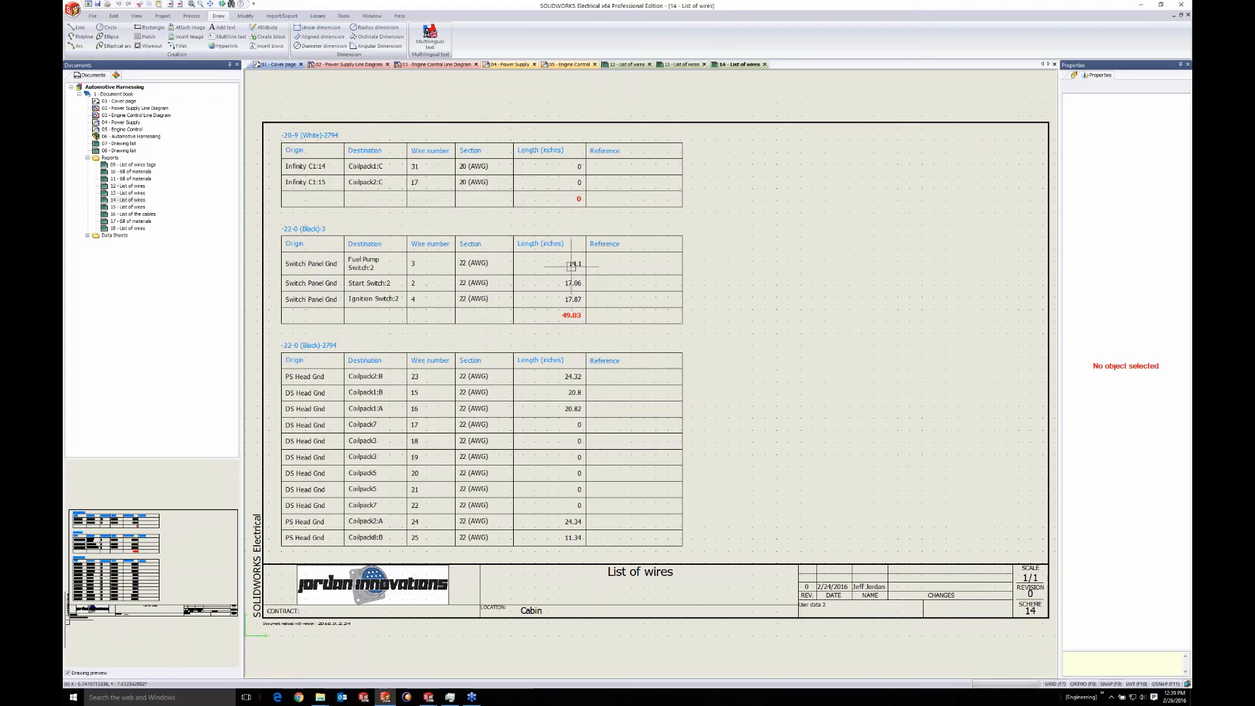
pyautogui.doubleClick(127, 207)
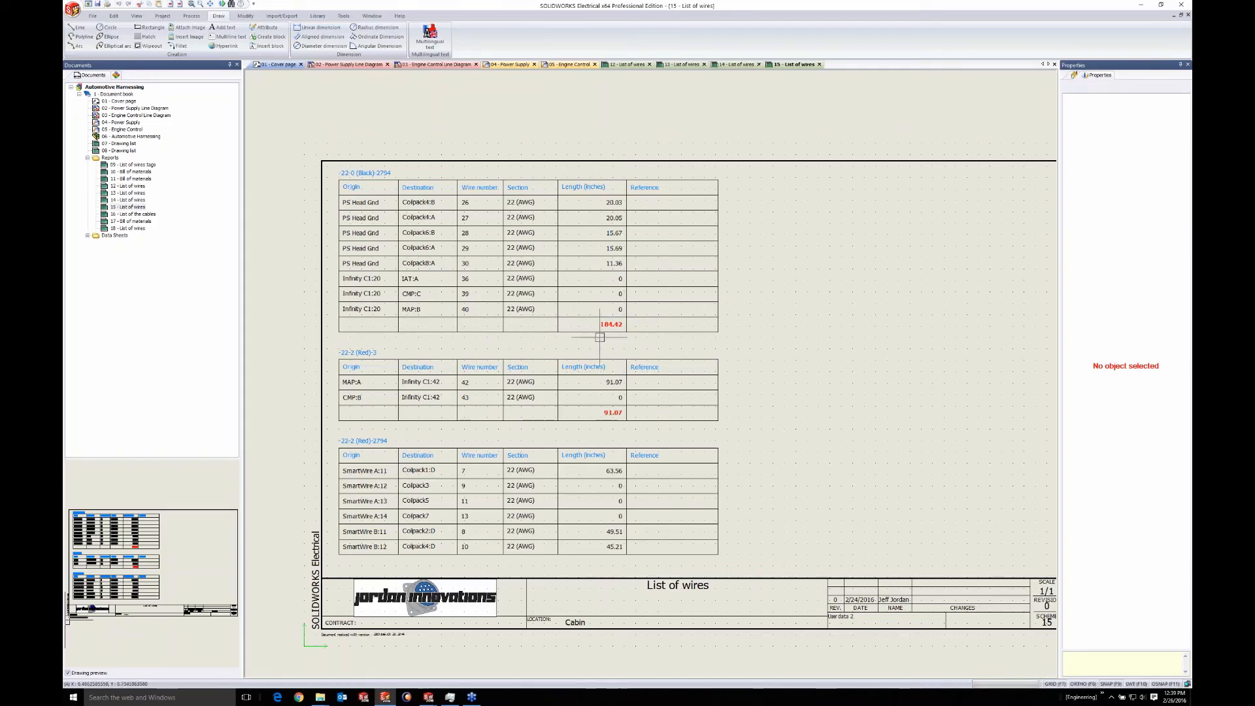
# Switch to the SOLIDWORKS harness drawing and compare the bill of materials' wire lengths with the report totals
pyautogui.hotkey('alt', 'Tab')
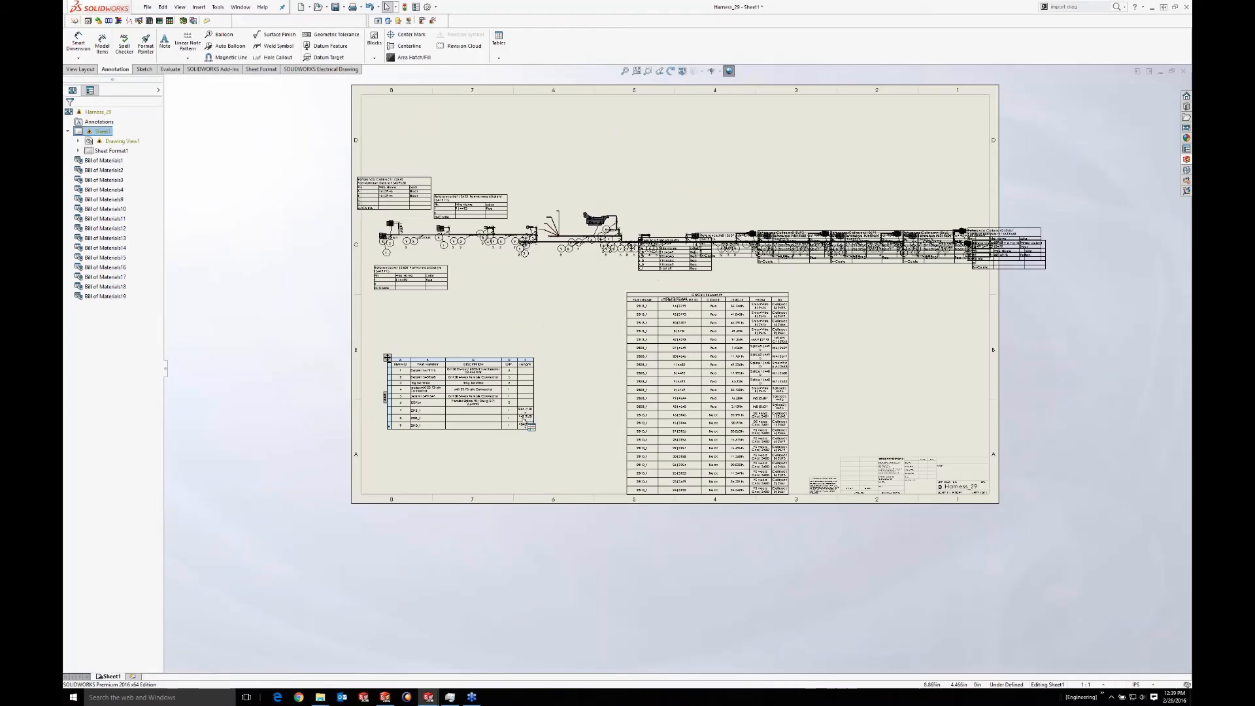
pyautogui.scroll(-5, 595, 331)
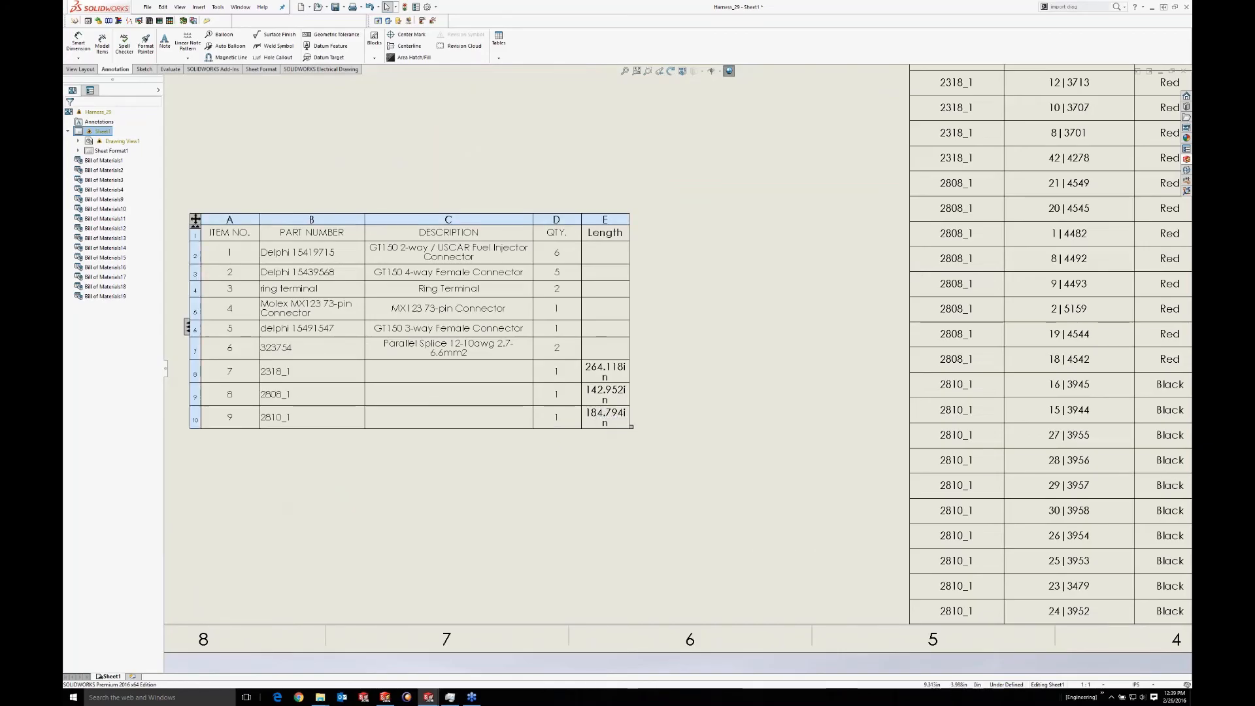
pyautogui.scroll(2, 617, 415)
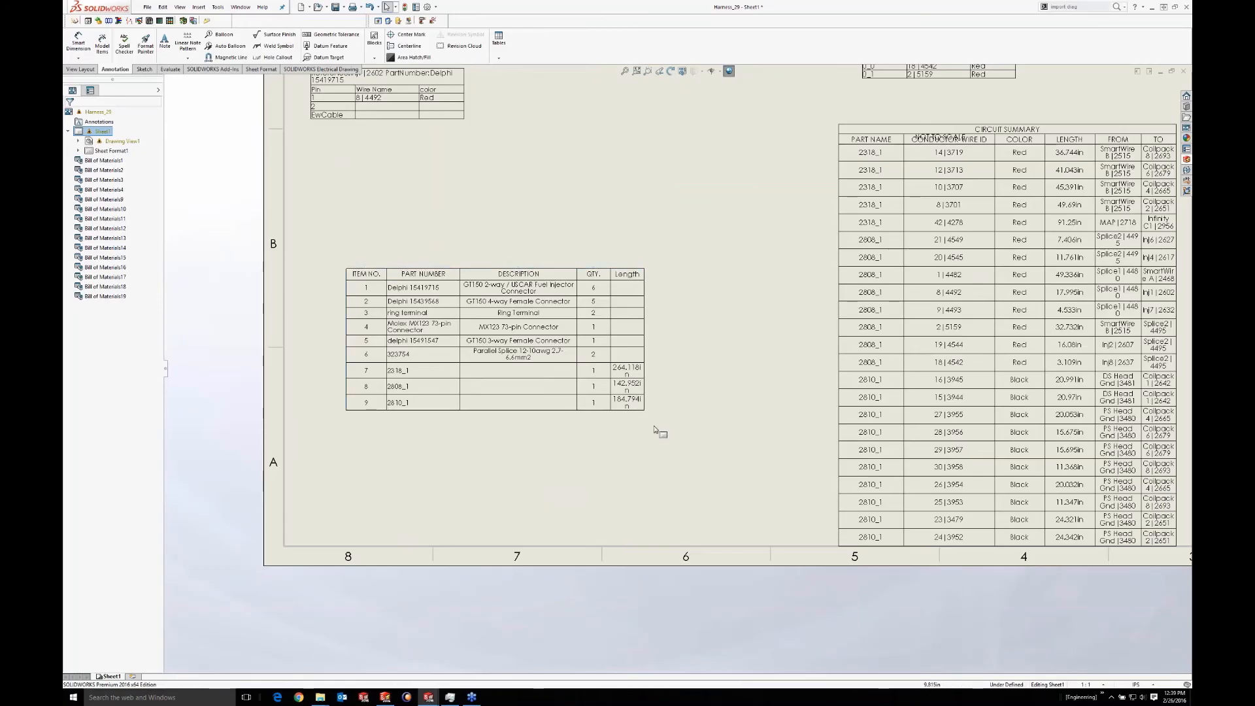
# Switch back to SOLIDWORKS Electrical and view the Power Supply Line Diagram and the Power Supply schematic
pyautogui.hotkey('alt', 'Tab')
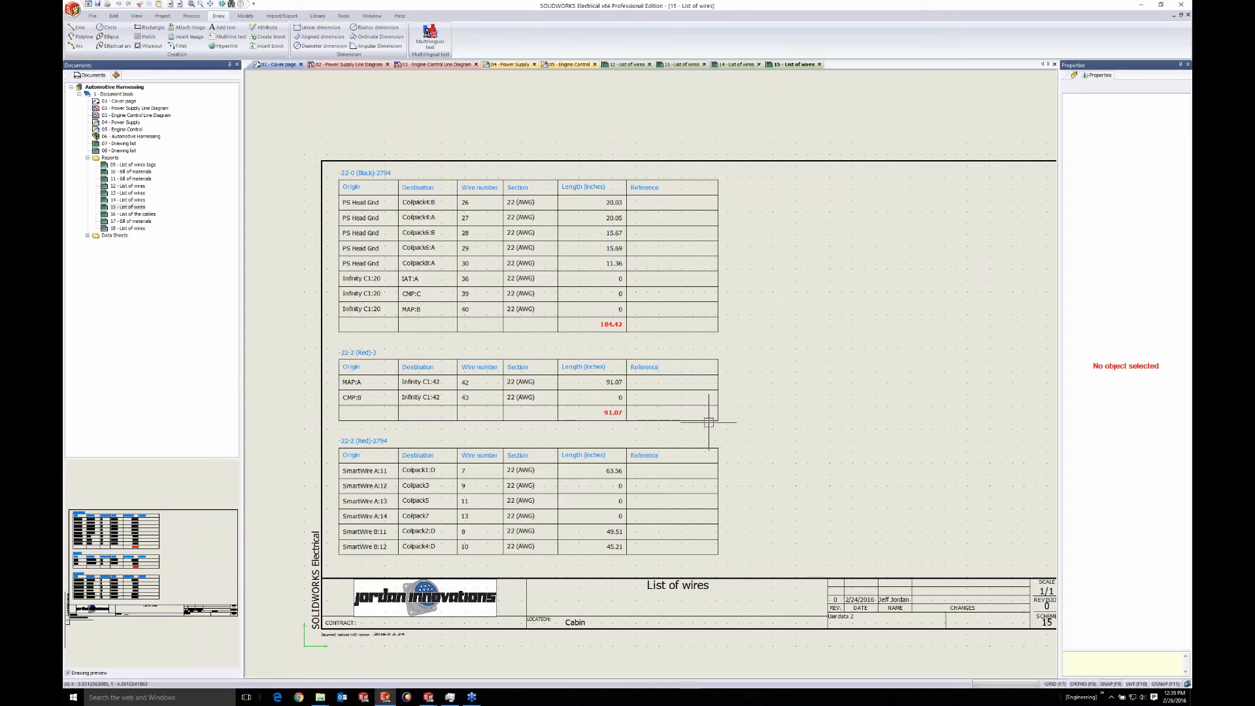
pyautogui.click(330, 64)
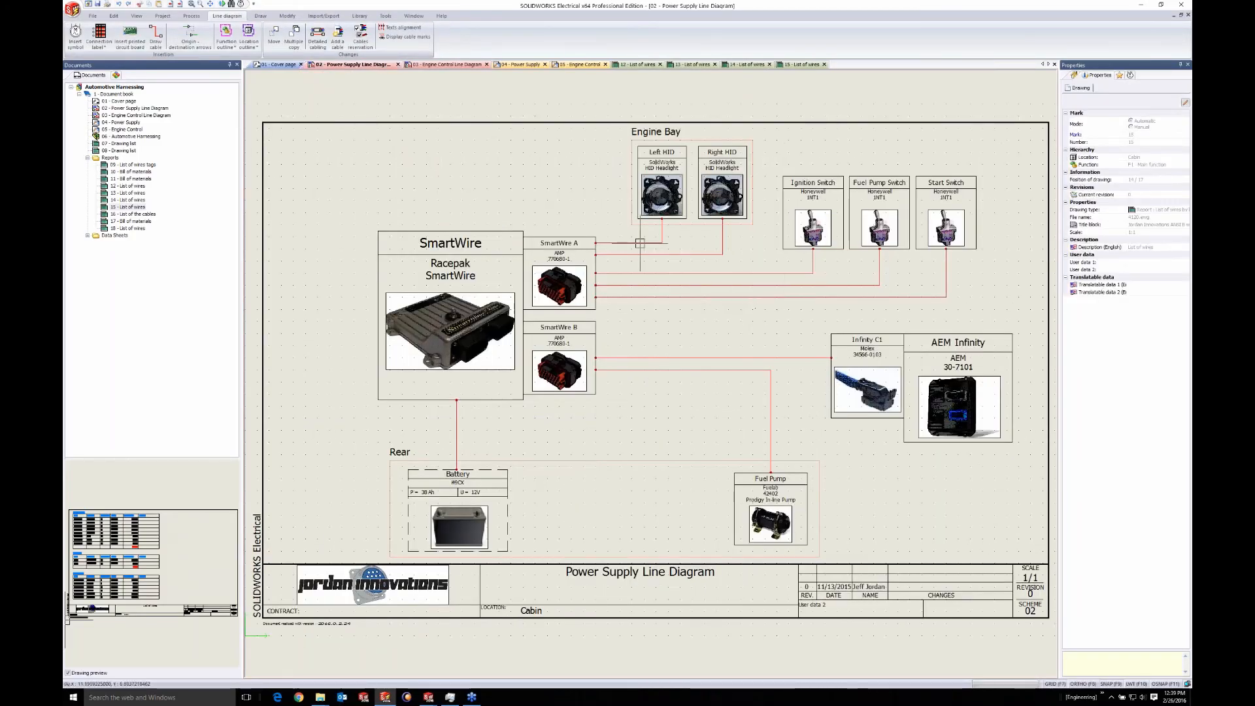
pyautogui.click(520, 65)
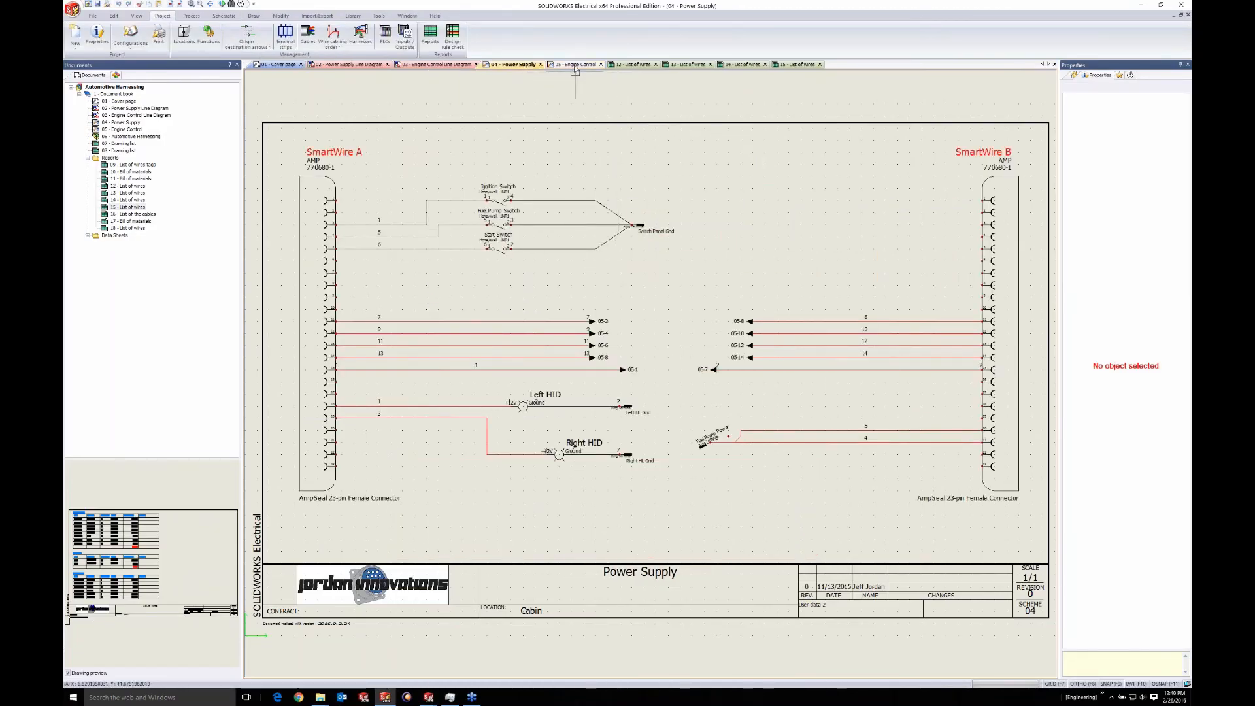
# Switch to the flattened harness assembly in SOLIDWORKS and inspect its branches, wires and connectors up close
pyautogui.hotkey('alt', 'Tab')
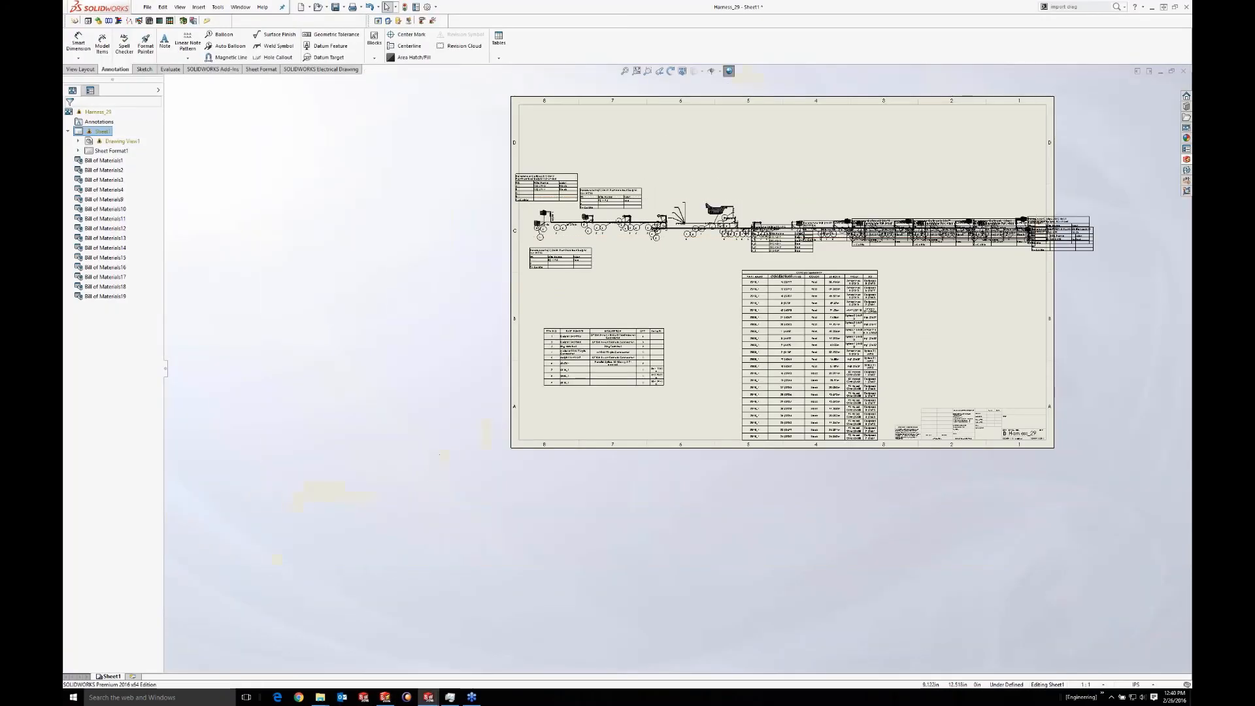
pyautogui.hotkey('ctrl', 'Tab')
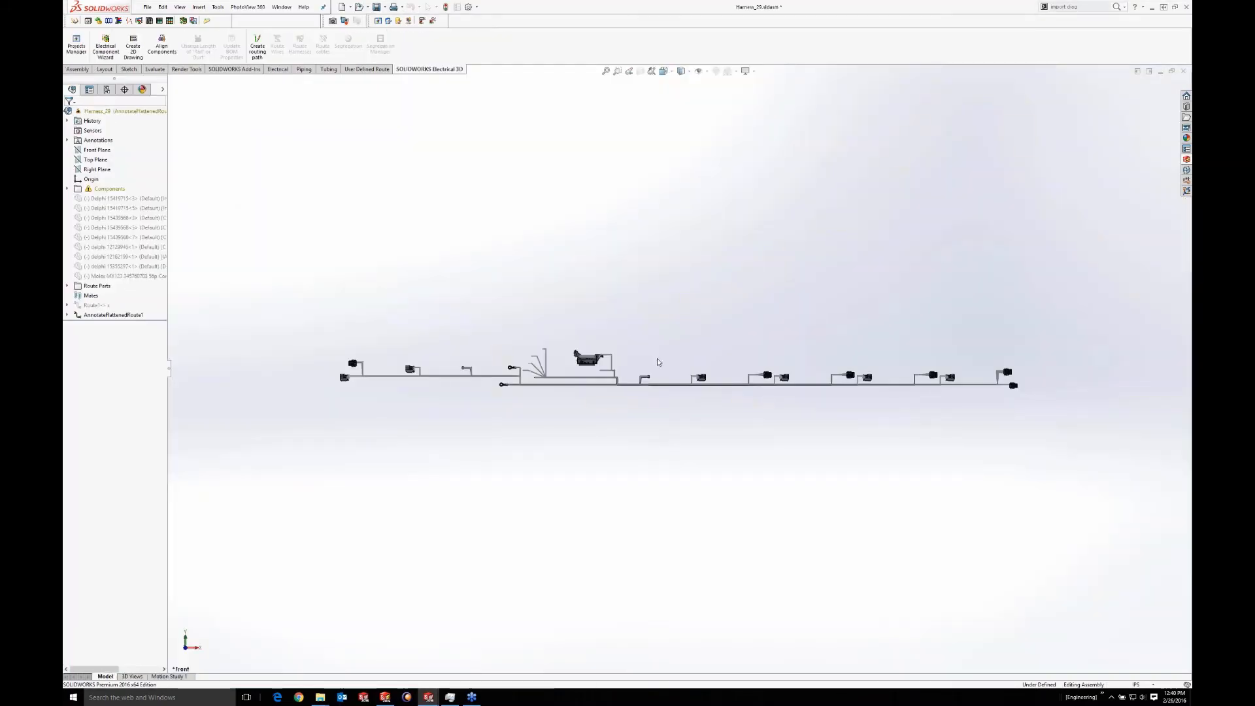
pyautogui.moveTo(657, 359); pyautogui.dragTo(638, 374, button='middle')
pyautogui.scroll(-3, 737, 362)
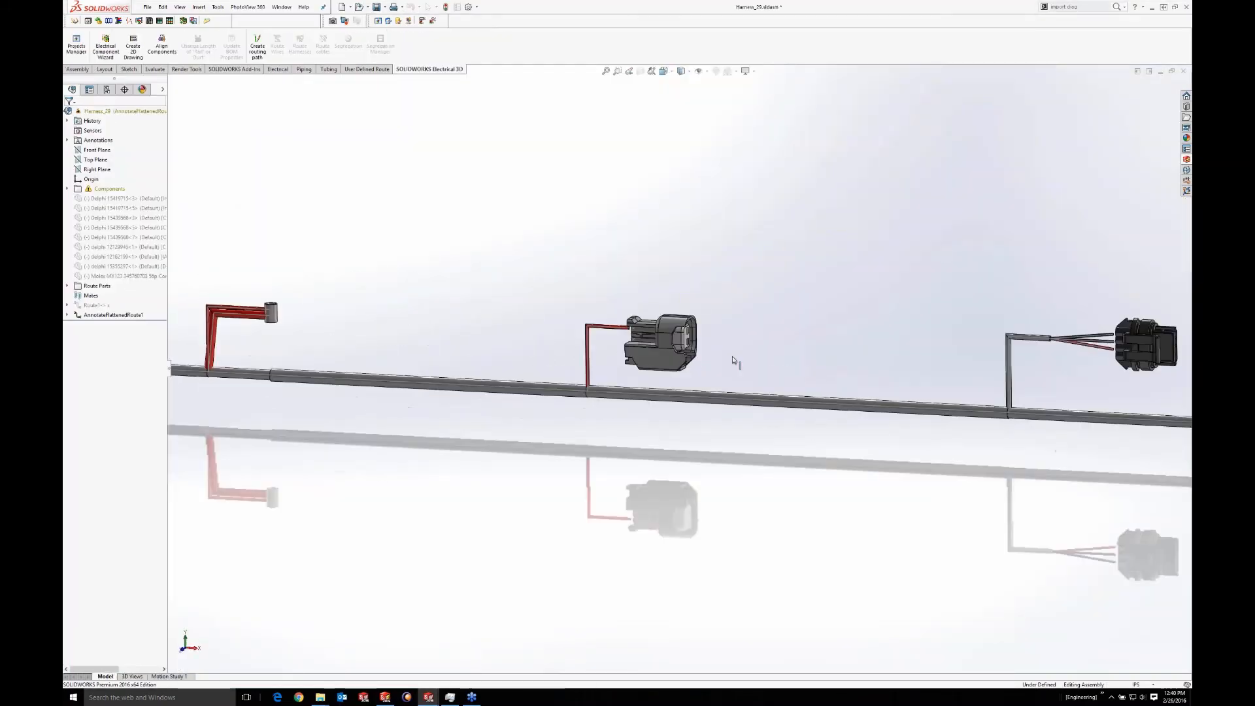
pyautogui.scroll(3, 771, 365)
pyautogui.scroll(-5, 925, 362)
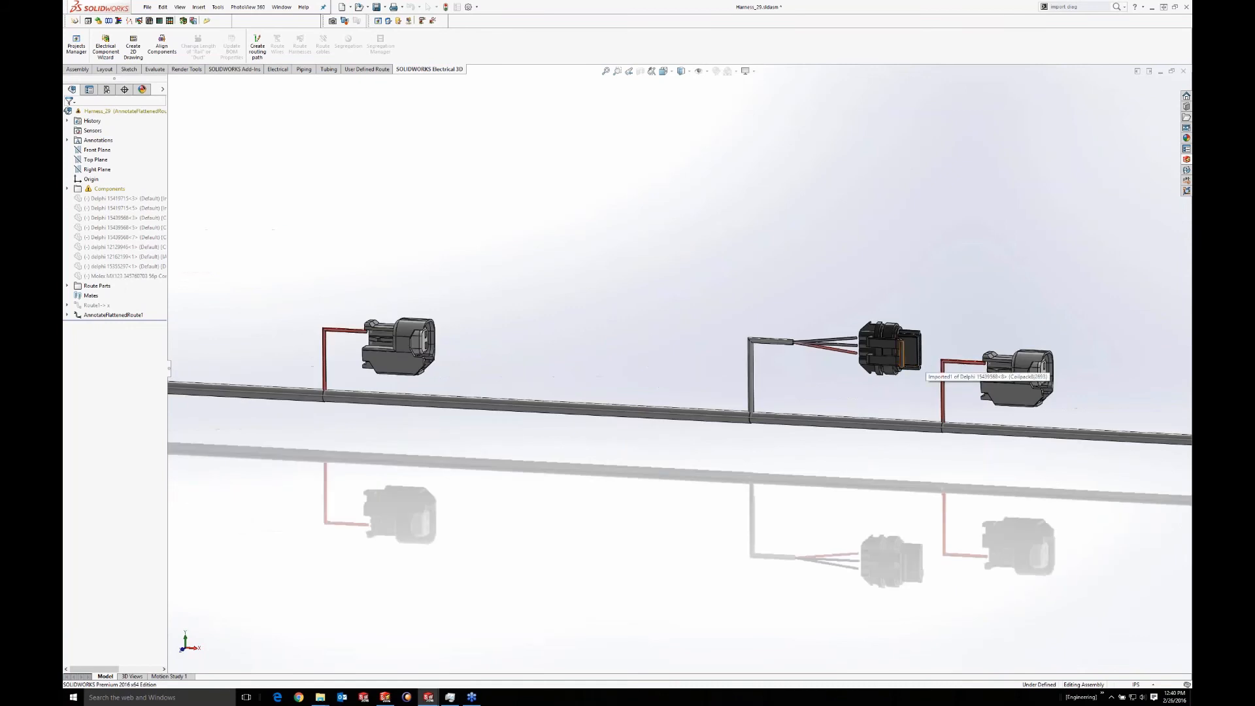
pyautogui.scroll(5, 925, 361)
# Switch to the full engine assembly and inspect the routed harness around the coil packs, injectors and firewall
pyautogui.hotkey('ctrl', 'Tab')
pyautogui.click(697, 350)
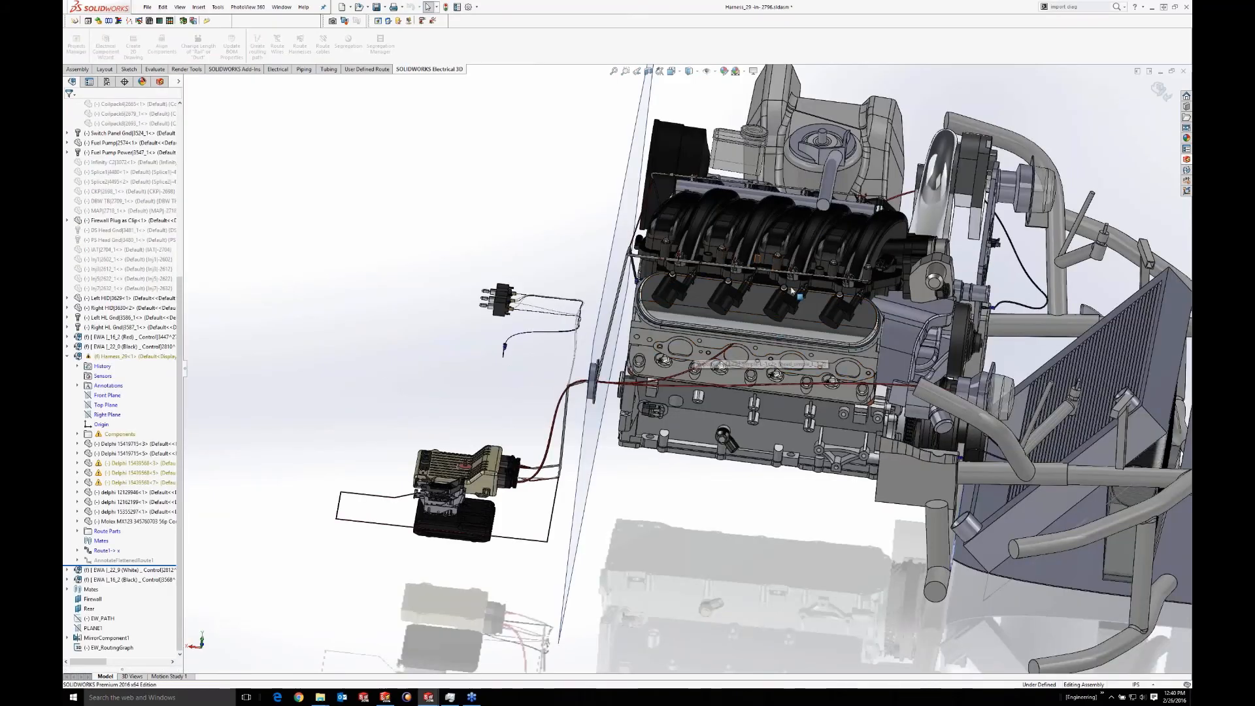
pyautogui.scroll(-2, 850, 288)
pyautogui.scroll(-4, 850, 288)
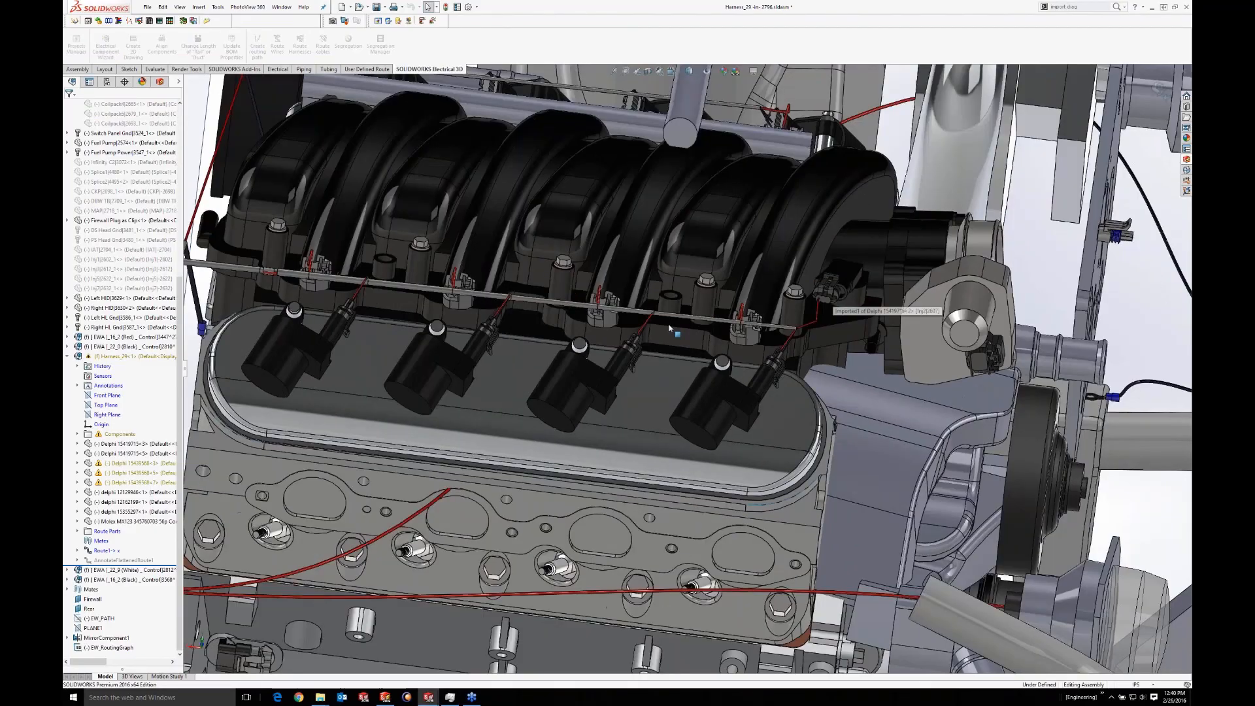
pyautogui.scroll(1, 669, 328)
pyautogui.moveTo(669, 328); pyautogui.dragTo(627, 359, button='middle')
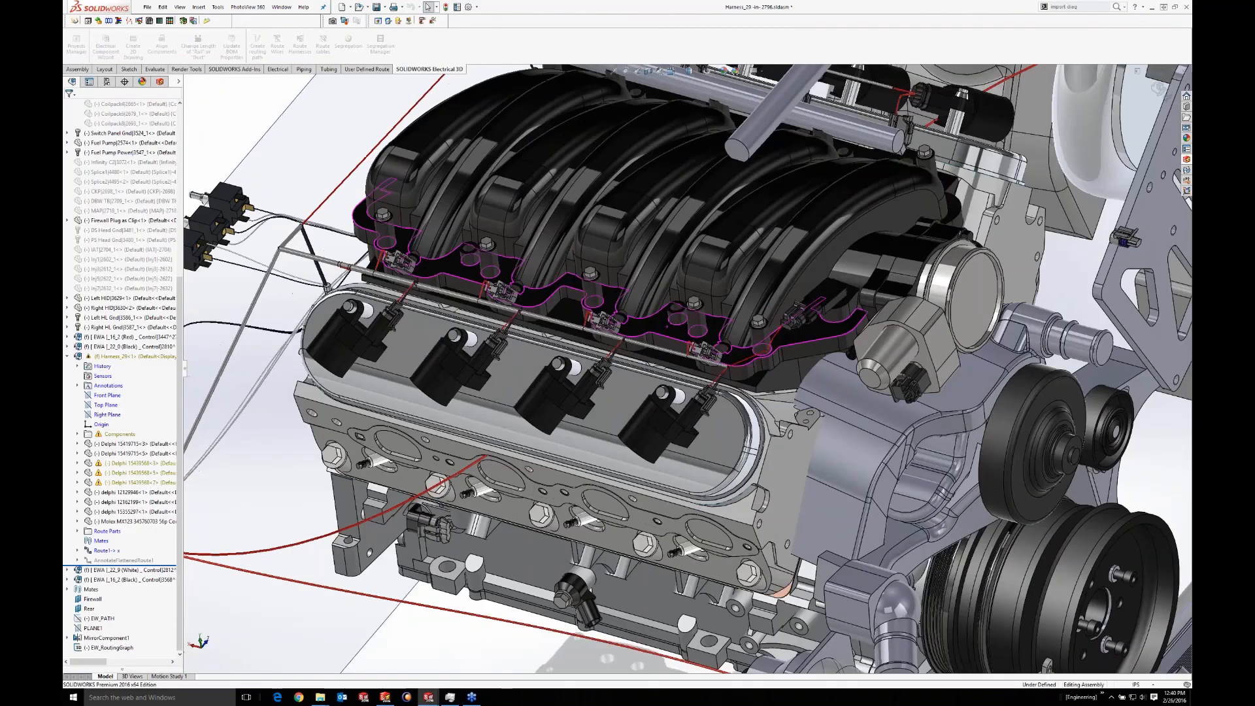
pyautogui.scroll(3, 787, 292)
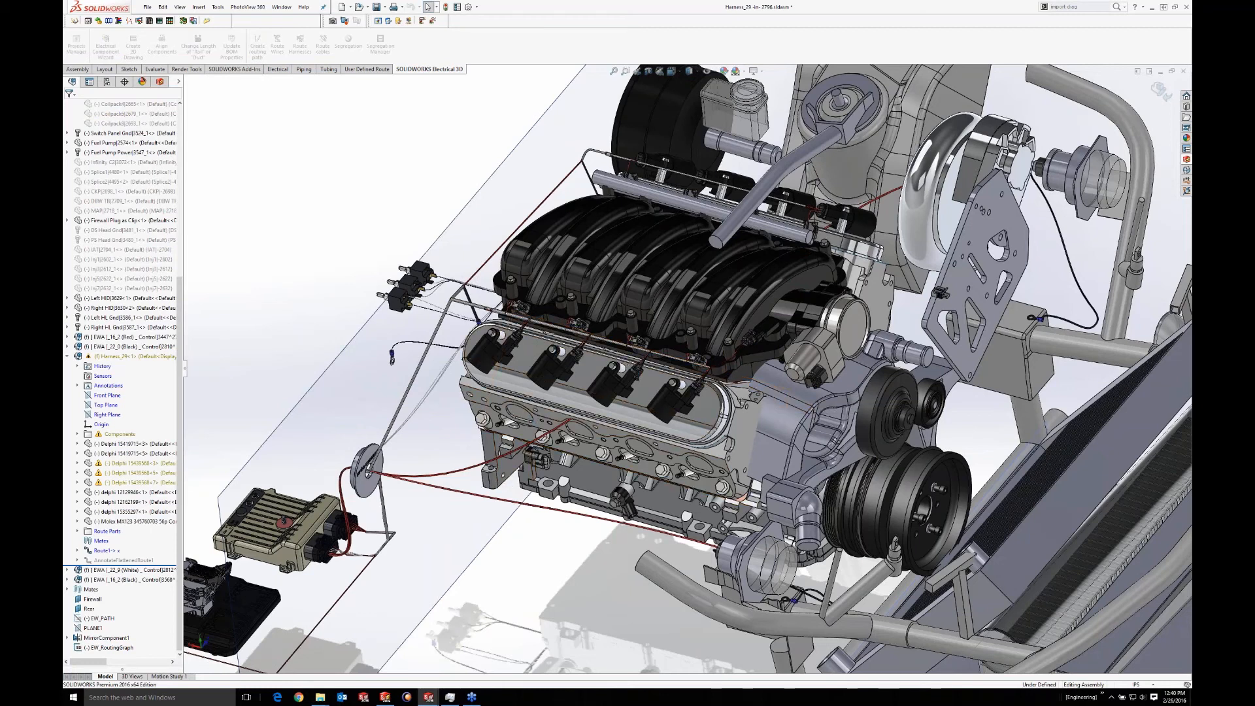
pyautogui.scroll(3, 559, 366)
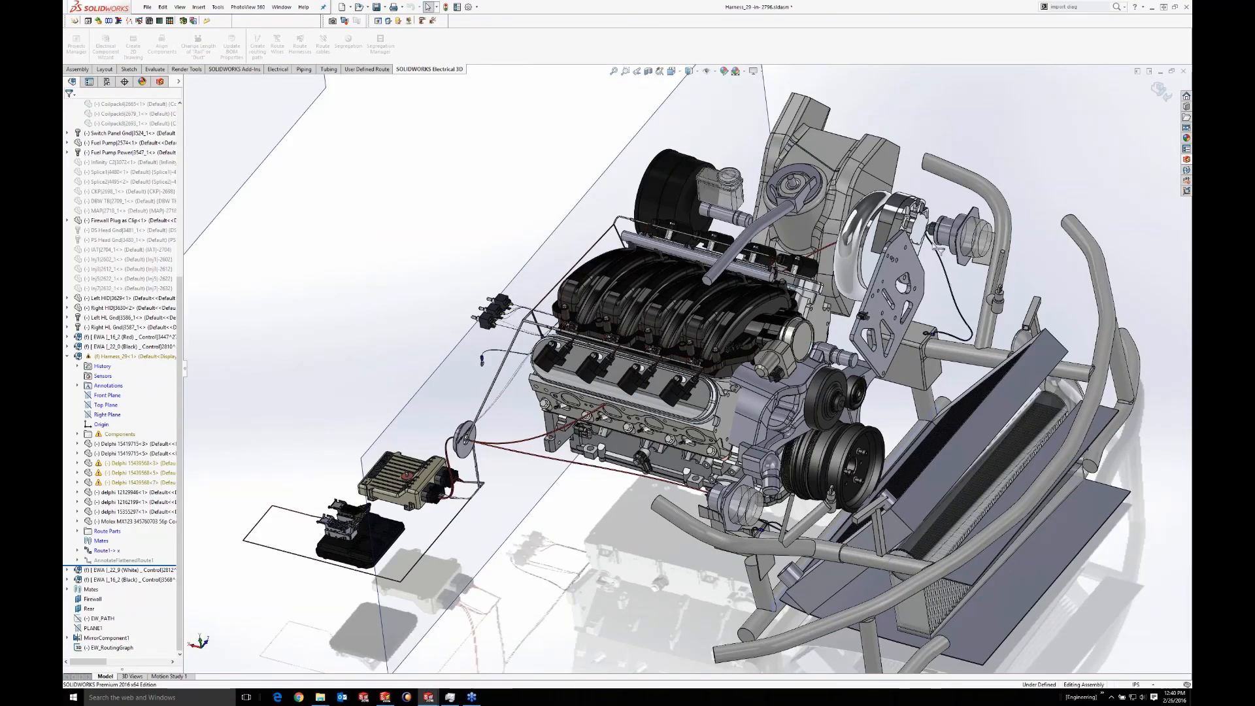
# Inspect the black cable running from the headlight to the ring terminal on the frame up close
pyautogui.scroll(-3, 926, 255)
pyautogui.scroll(-2, 926, 255)
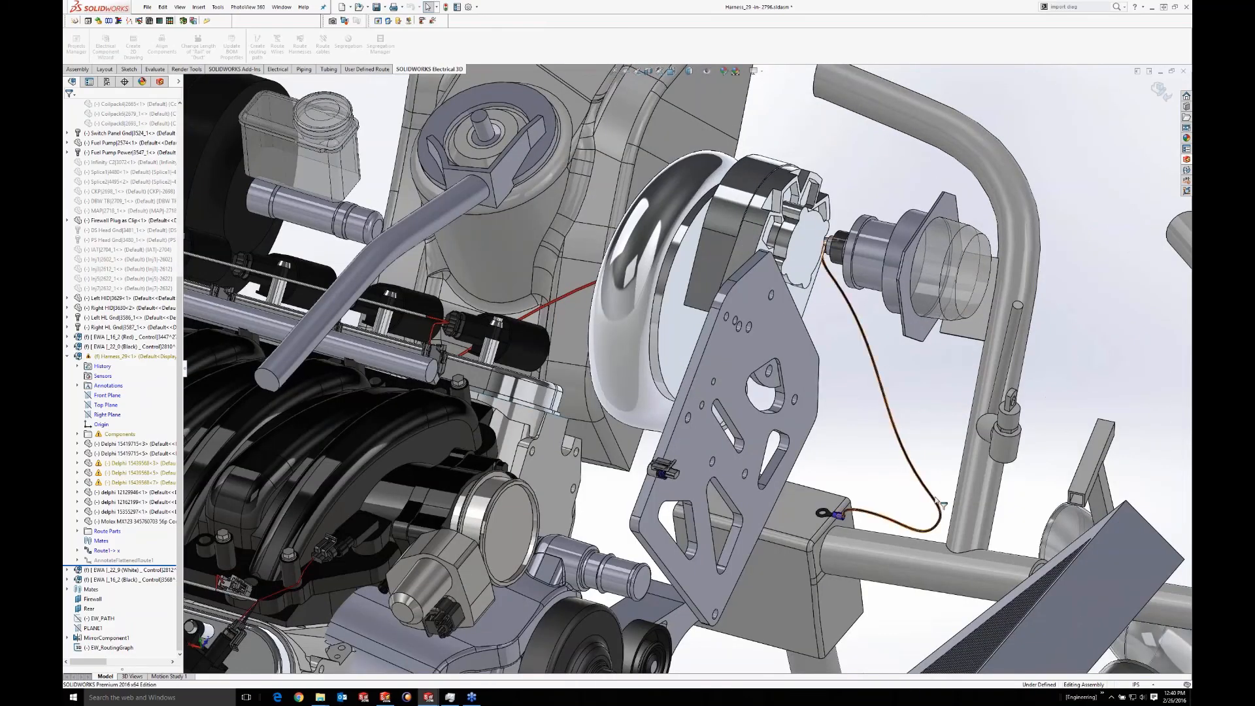
pyautogui.scroll(-4, 915, 425)
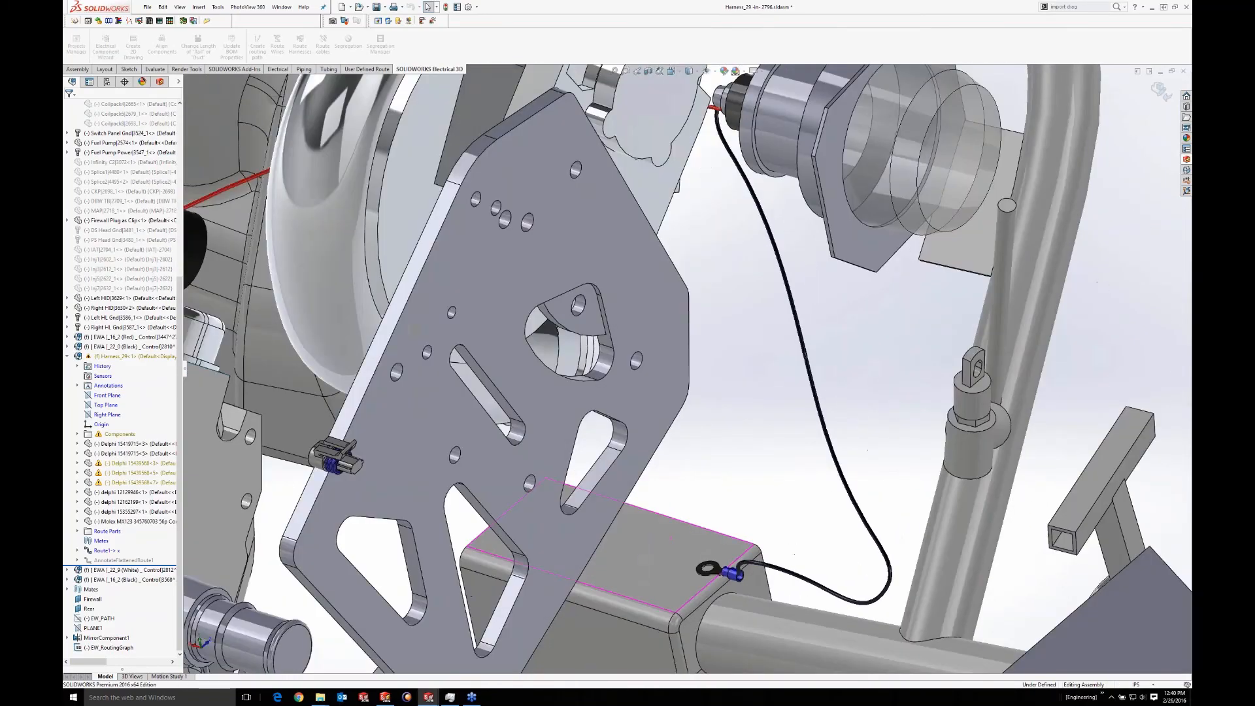
pyautogui.click(1028, 345)
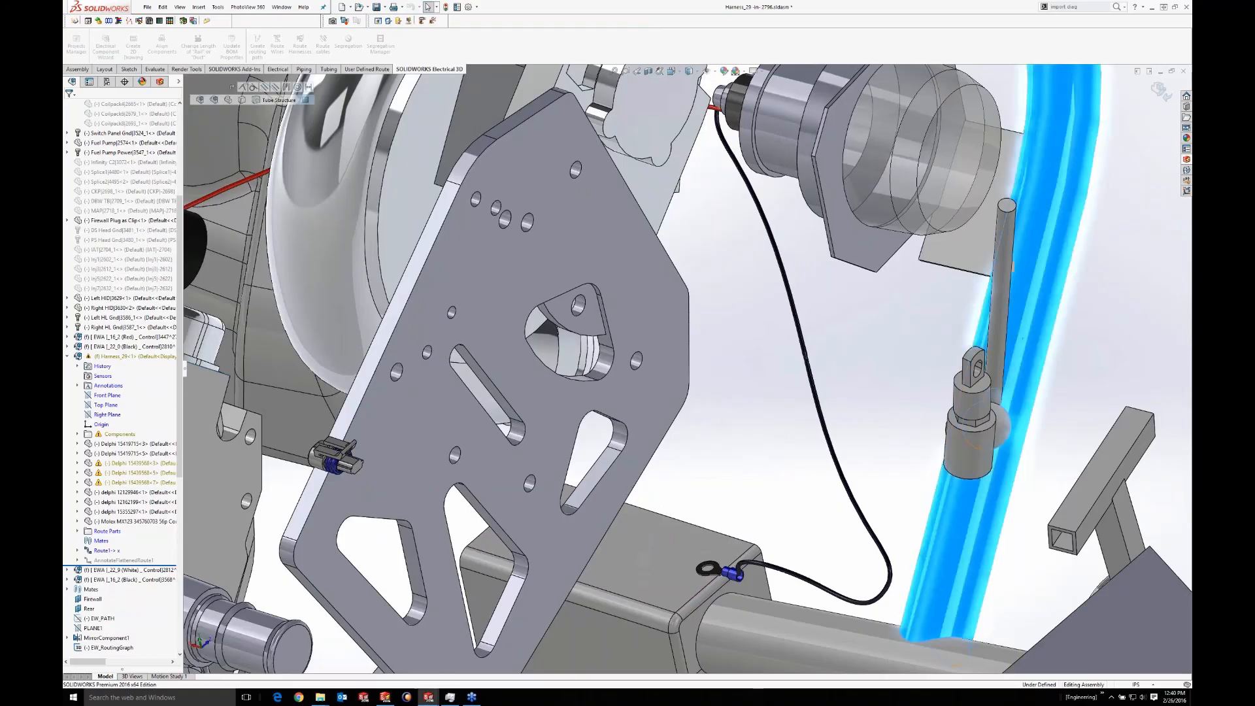
pyautogui.click(854, 358)
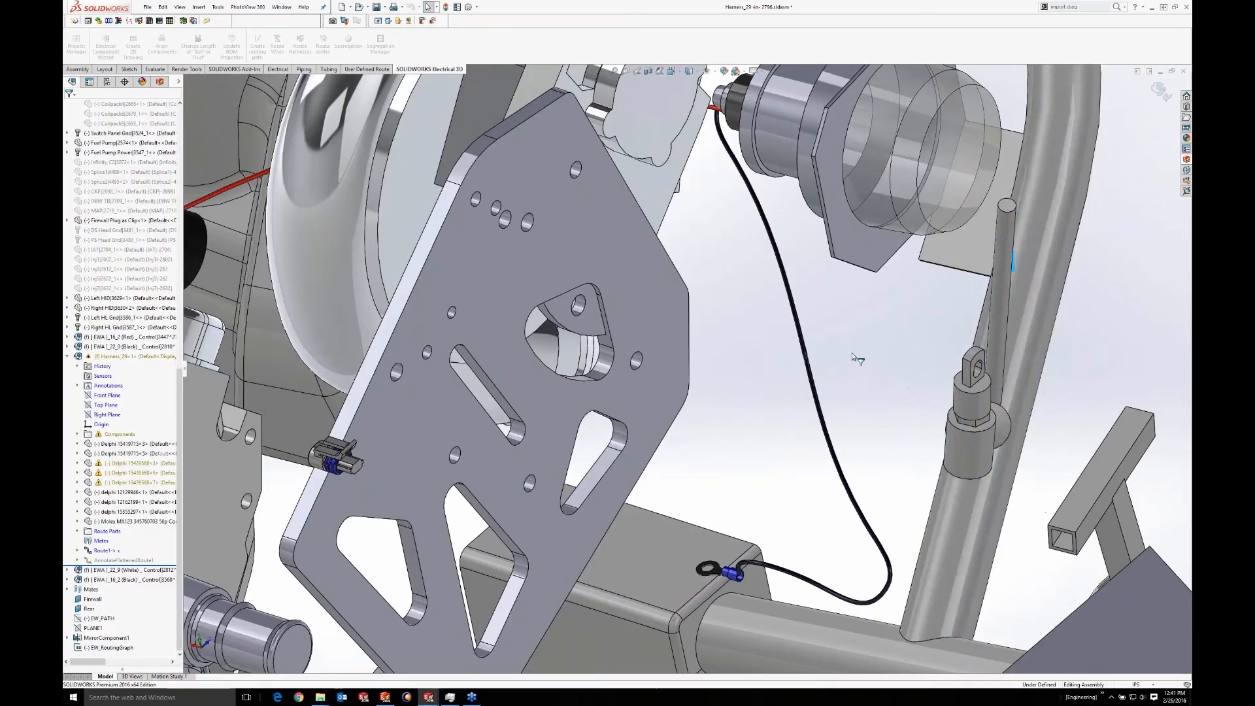
pyautogui.rightClick(798, 323)
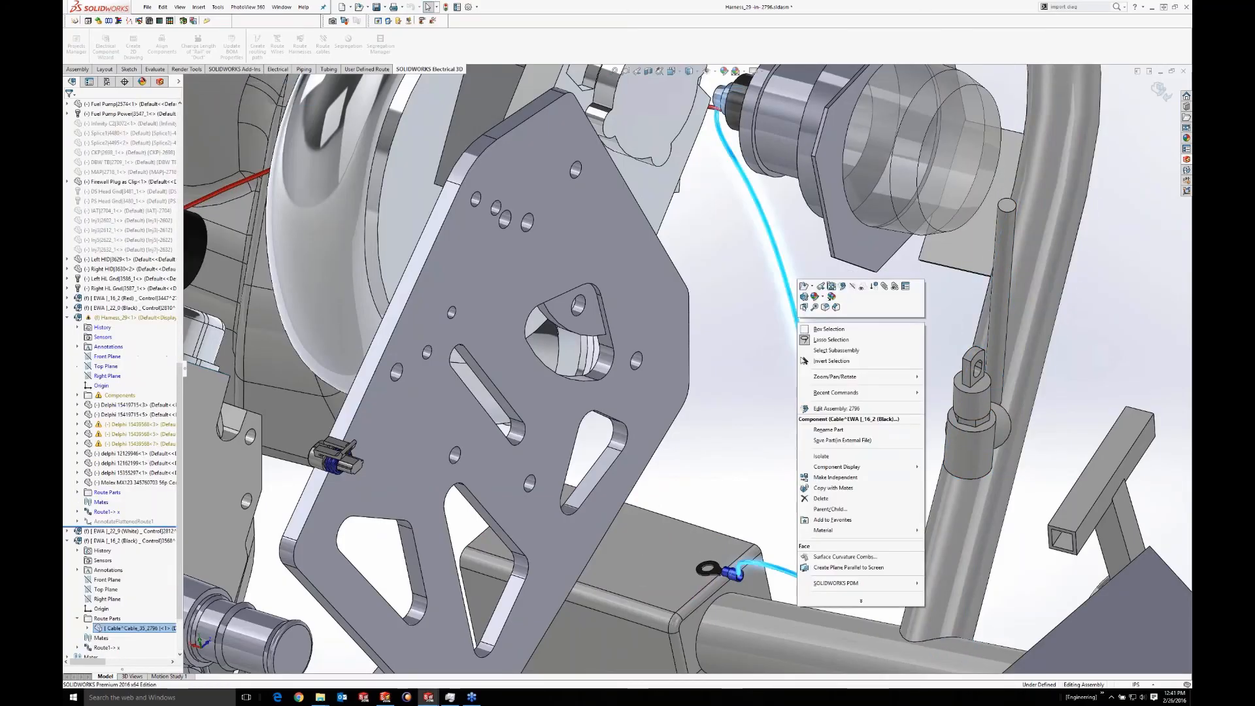
pyautogui.click(834, 456)
pyautogui.press('Escape')
pyautogui.press('Escape')
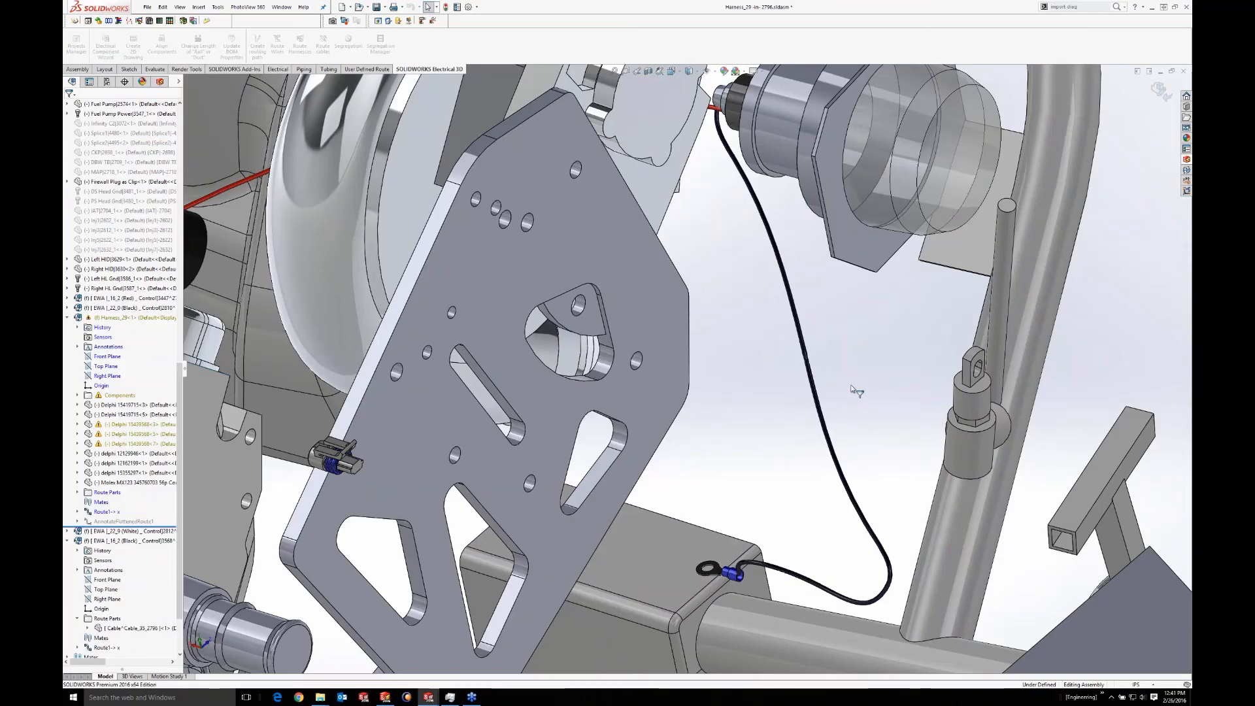
# Review the whole engine assembly with its routed cables, from the headlights back to the firewall plug and control modules
pyautogui.scroll(6, 690, 373)
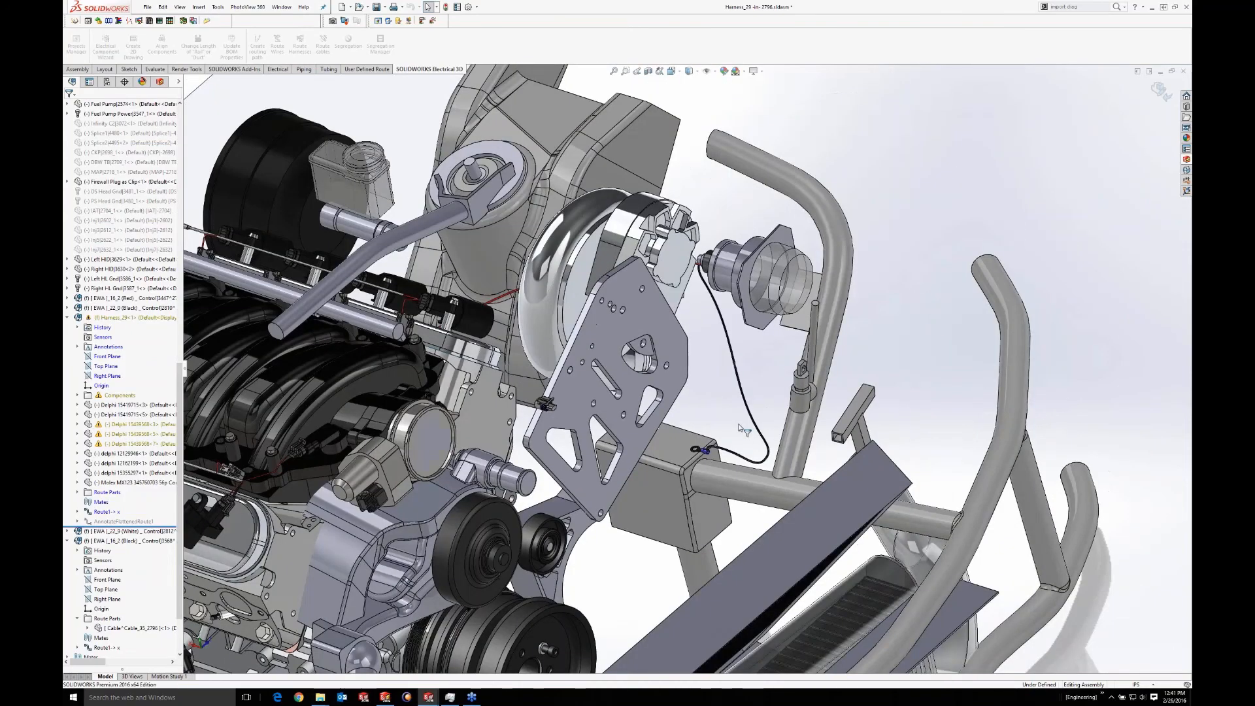
pyautogui.scroll(3, 492, 477)
pyautogui.scroll(-5, 515, 469)
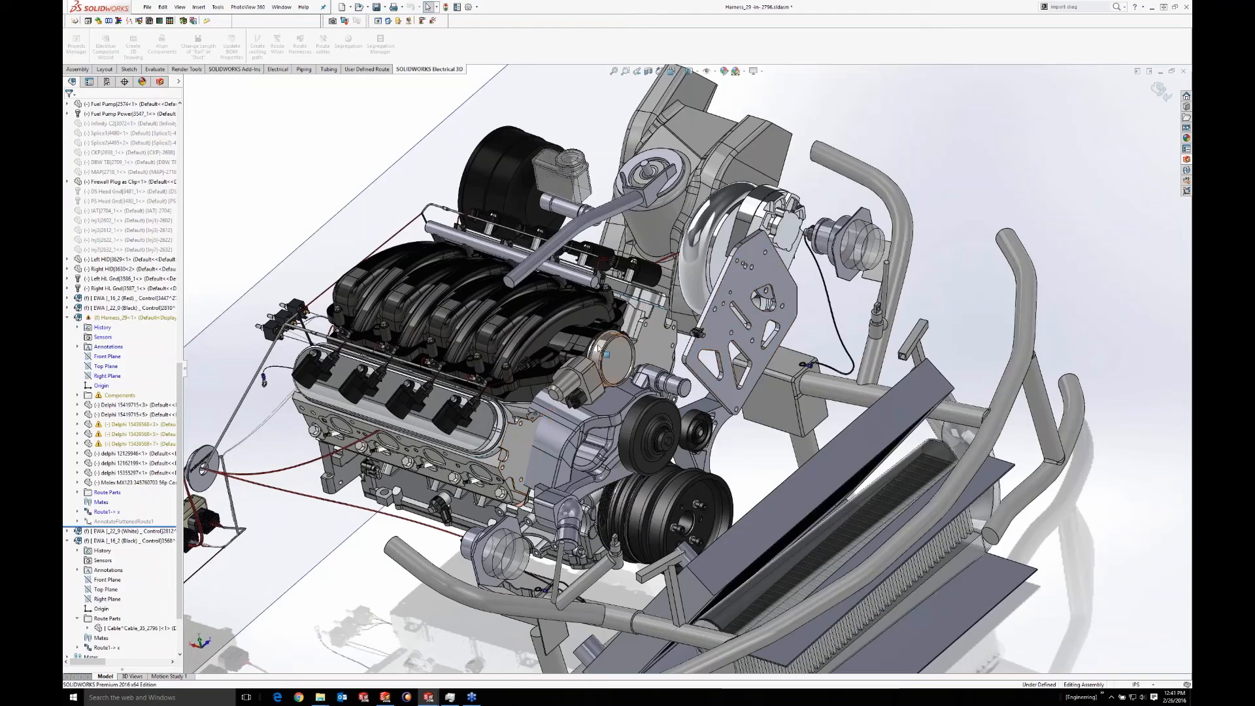
pyautogui.moveTo(572, 387); pyautogui.dragTo(624, 343, button='middle')
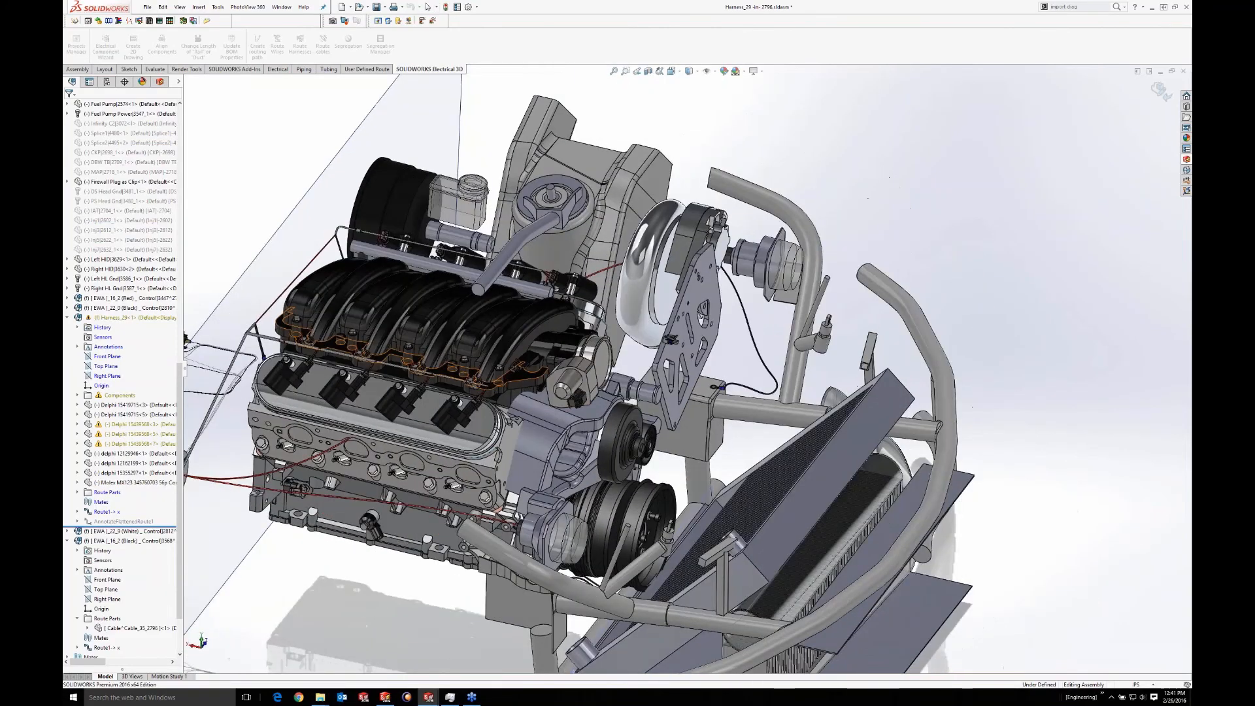
pyautogui.scroll(2, 474, 387)
pyautogui.scroll(-1, 474, 387)
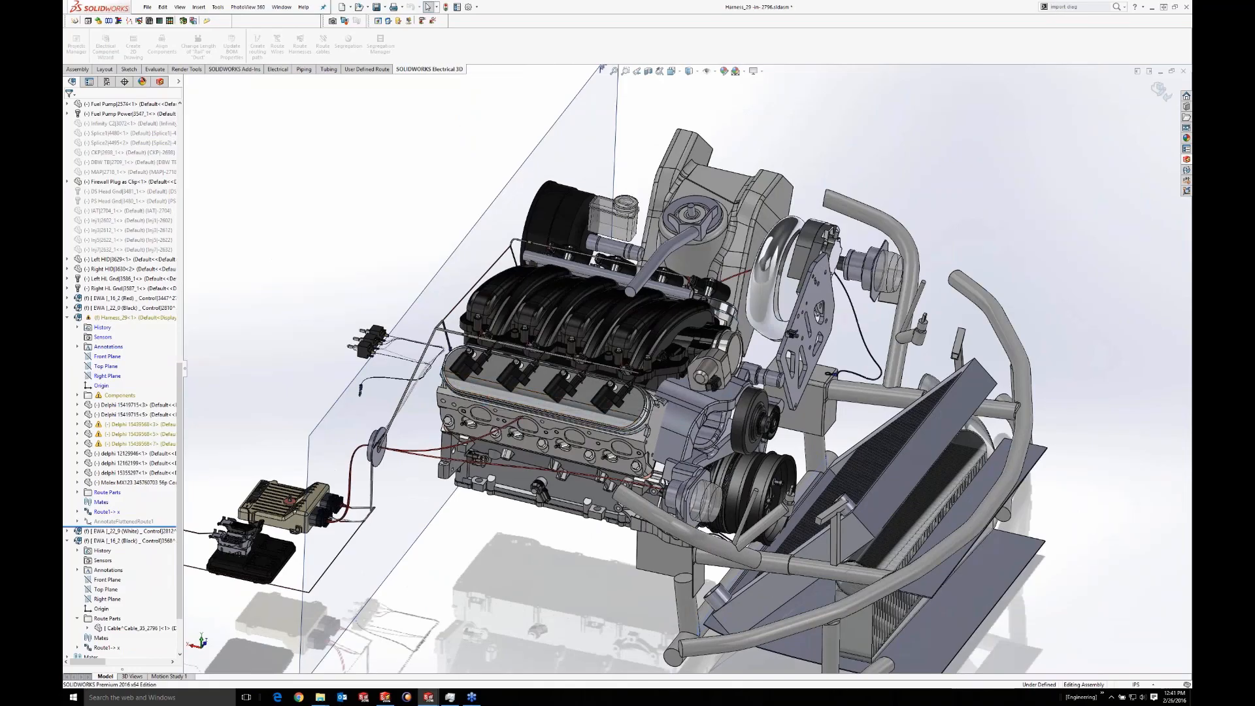
# Open the photo of the finished physical harness from the pictures folder and examine it enlarged
pyautogui.moveTo(320, 699)
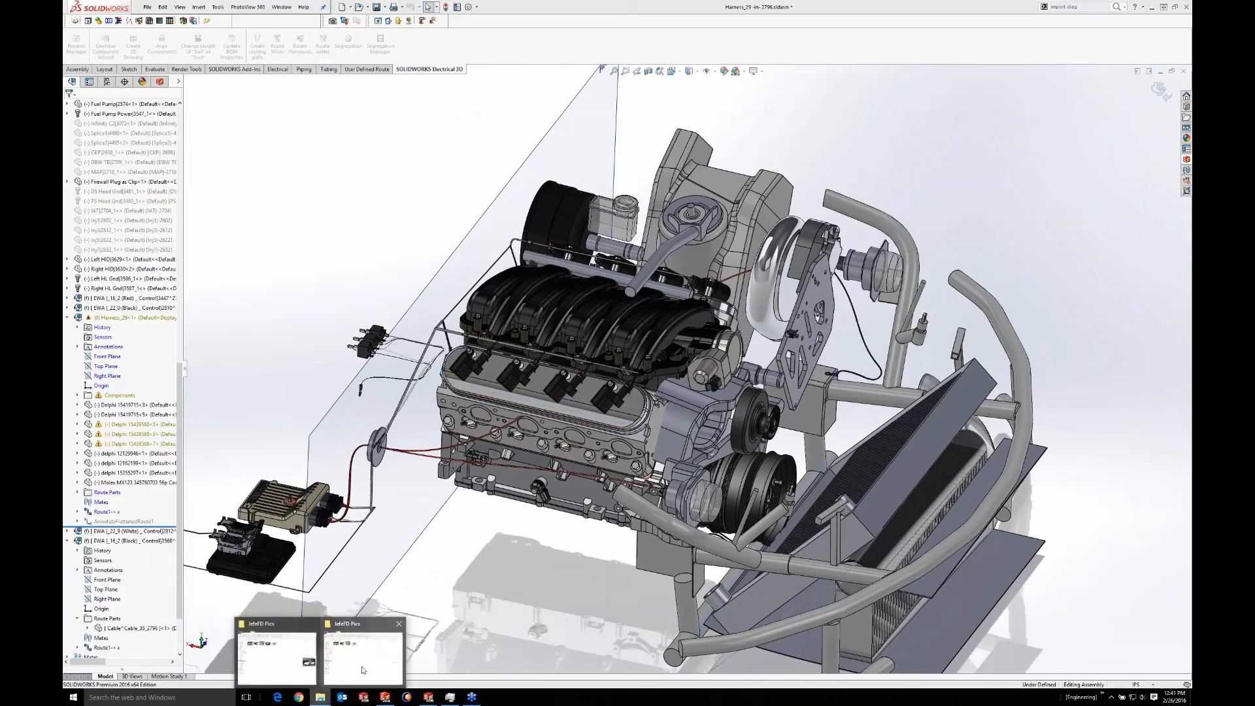
pyautogui.click(327, 654)
pyautogui.doubleClick(502, 205)
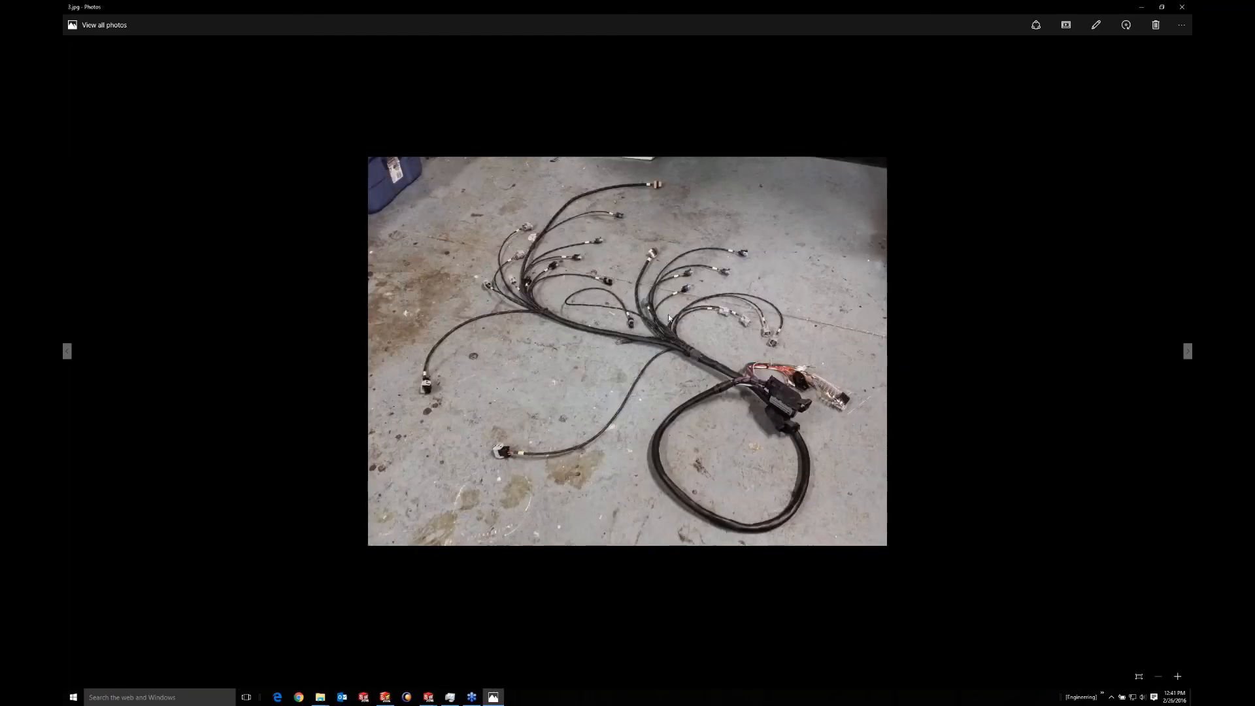
pyautogui.scroll(3, 669, 319)
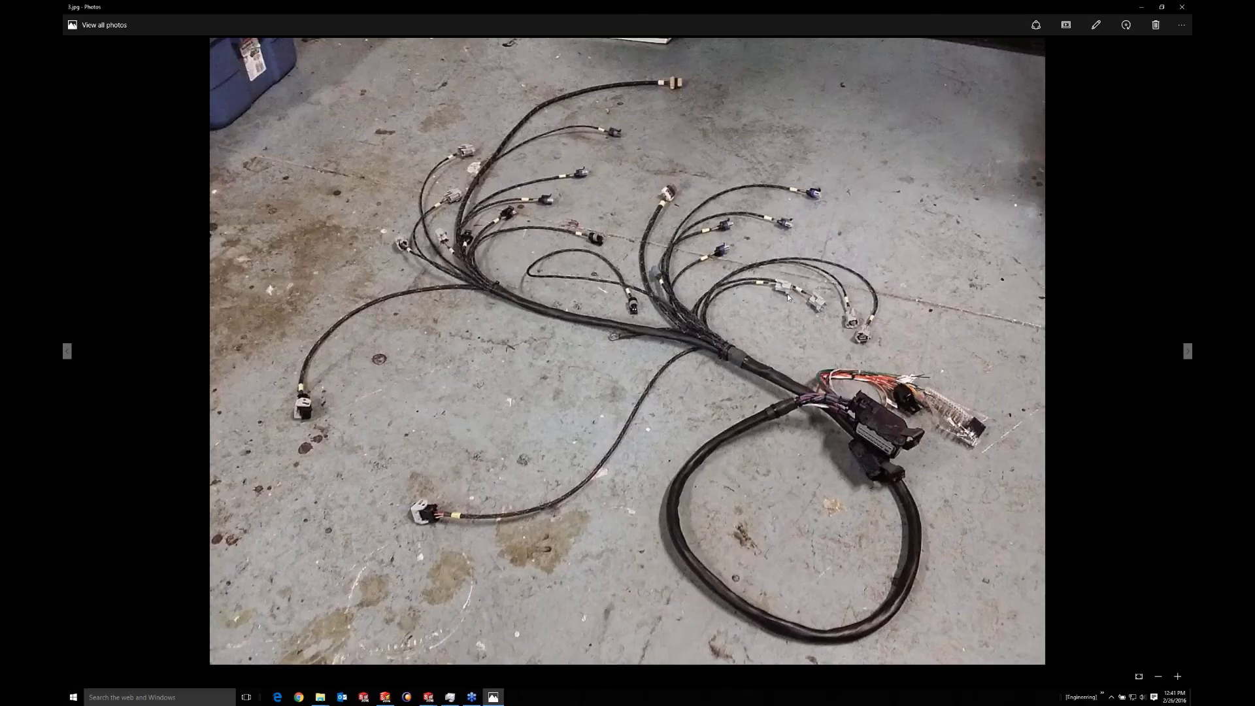
# Switch back to the SOLIDWORKS engine assembly and examine the engine and routed cables from the rear side
pyautogui.hotkey('alt', 'Tab')
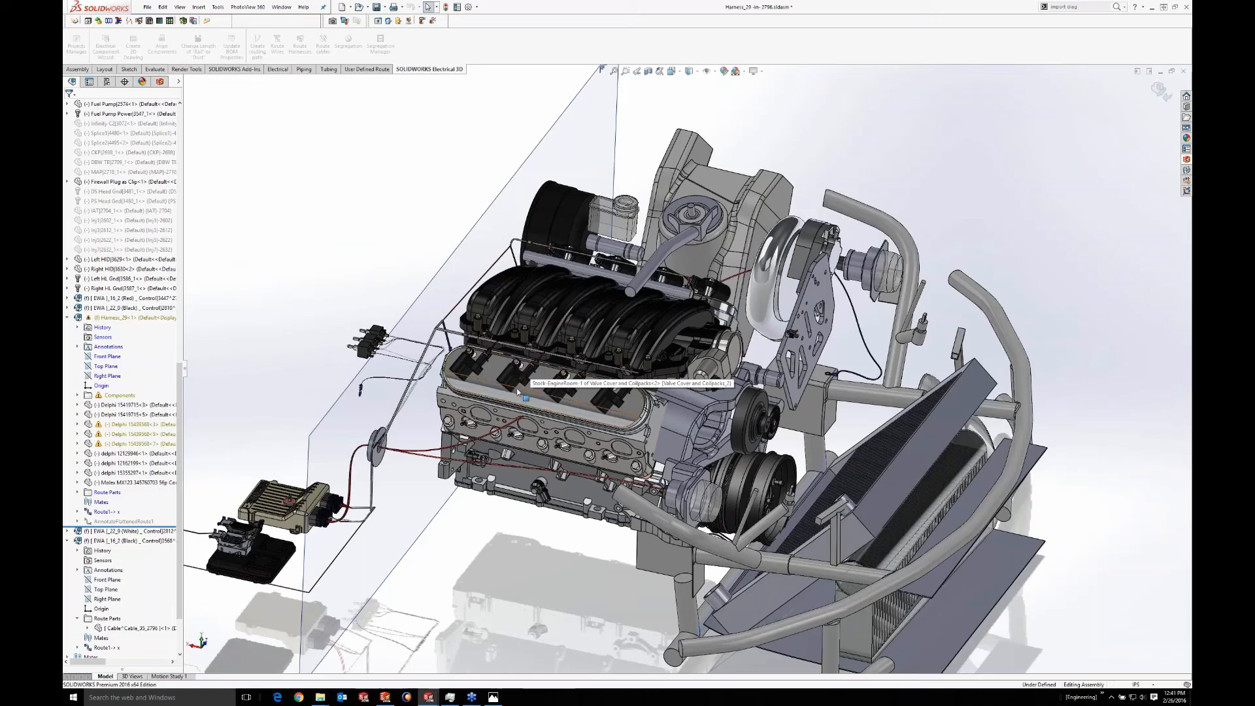
pyautogui.moveTo(522, 392); pyautogui.dragTo(677, 429, button='middle')
pyautogui.middleClick(489, 430)
pyautogui.moveTo(489, 430); pyautogui.dragTo(824, 523, button='middle')
pyautogui.press('alt')
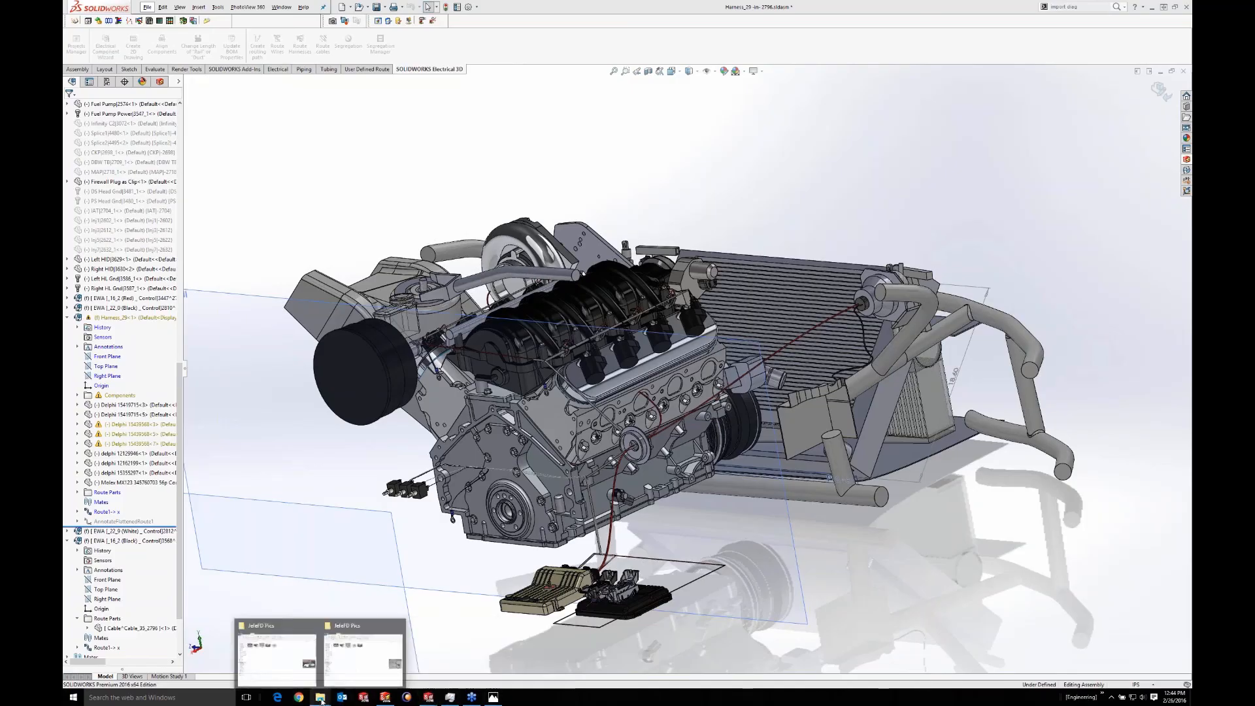
# Open the Solidworks Electrical Intro presentation in PowerPoint and start the slide show from closing slide 12
pyautogui.moveTo(499, 701)
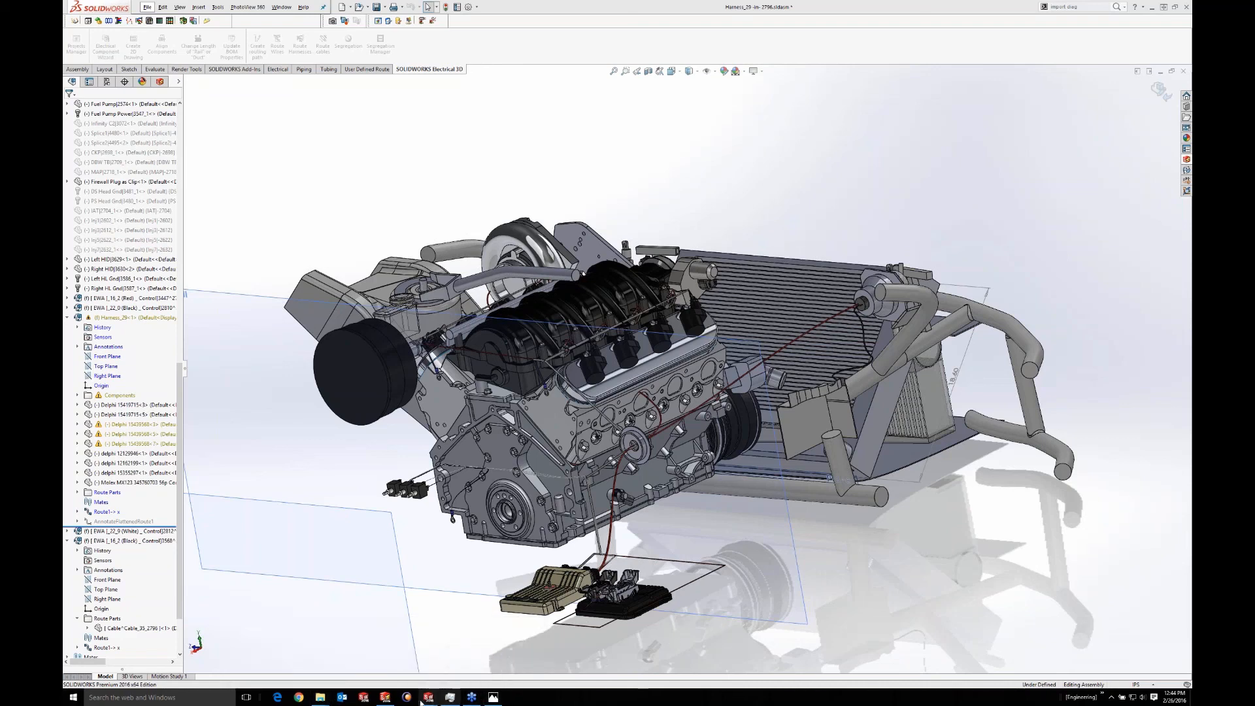
pyautogui.moveTo(320, 697)
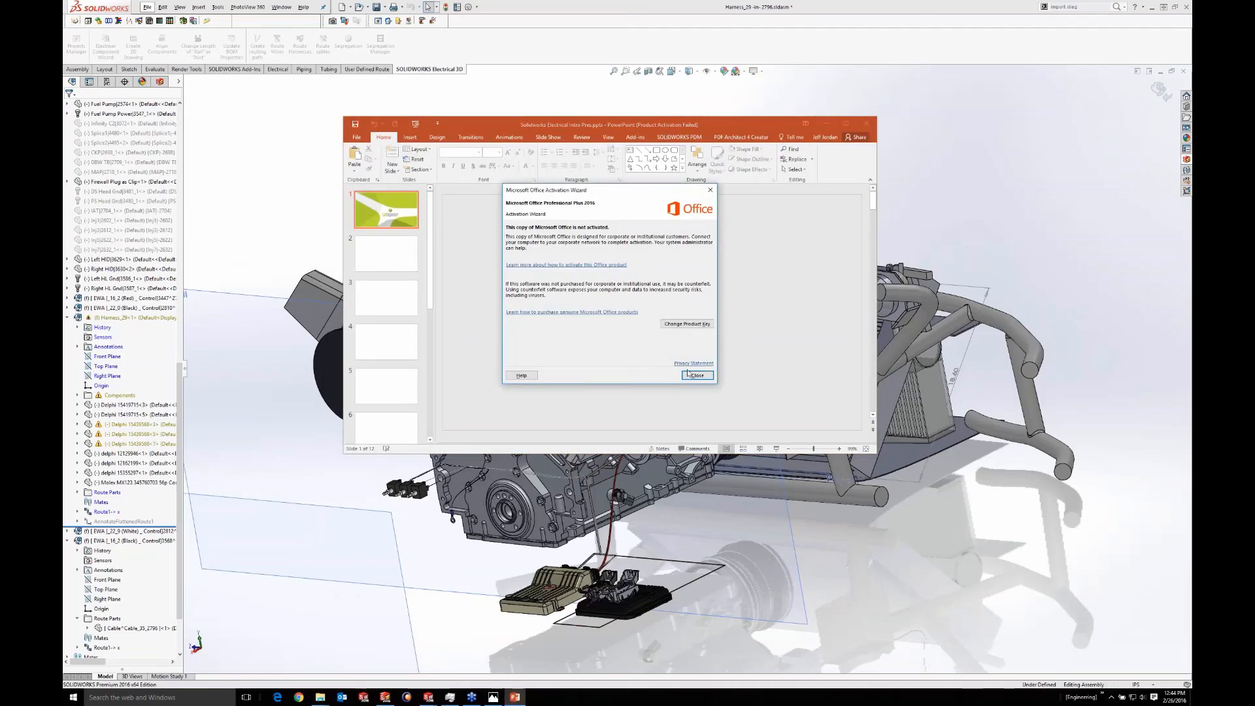
pyautogui.click(695, 373)
pyautogui.scroll(-5, 394, 418)
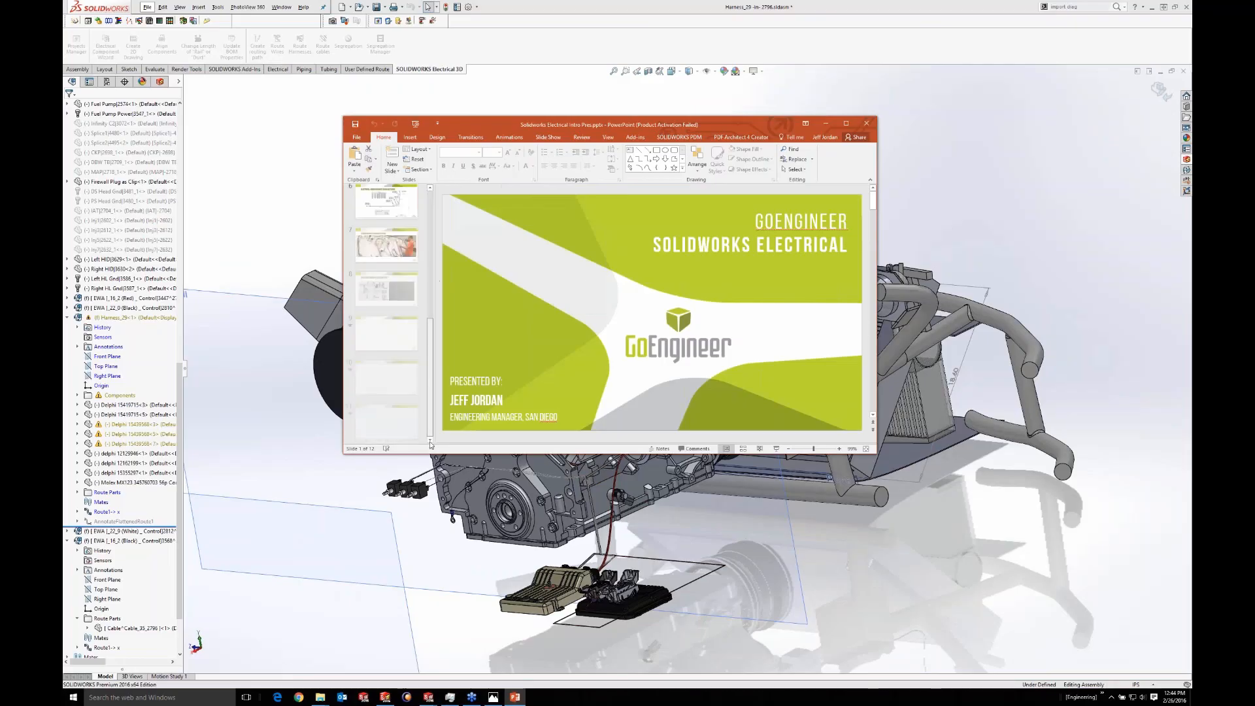
pyautogui.click(394, 427)
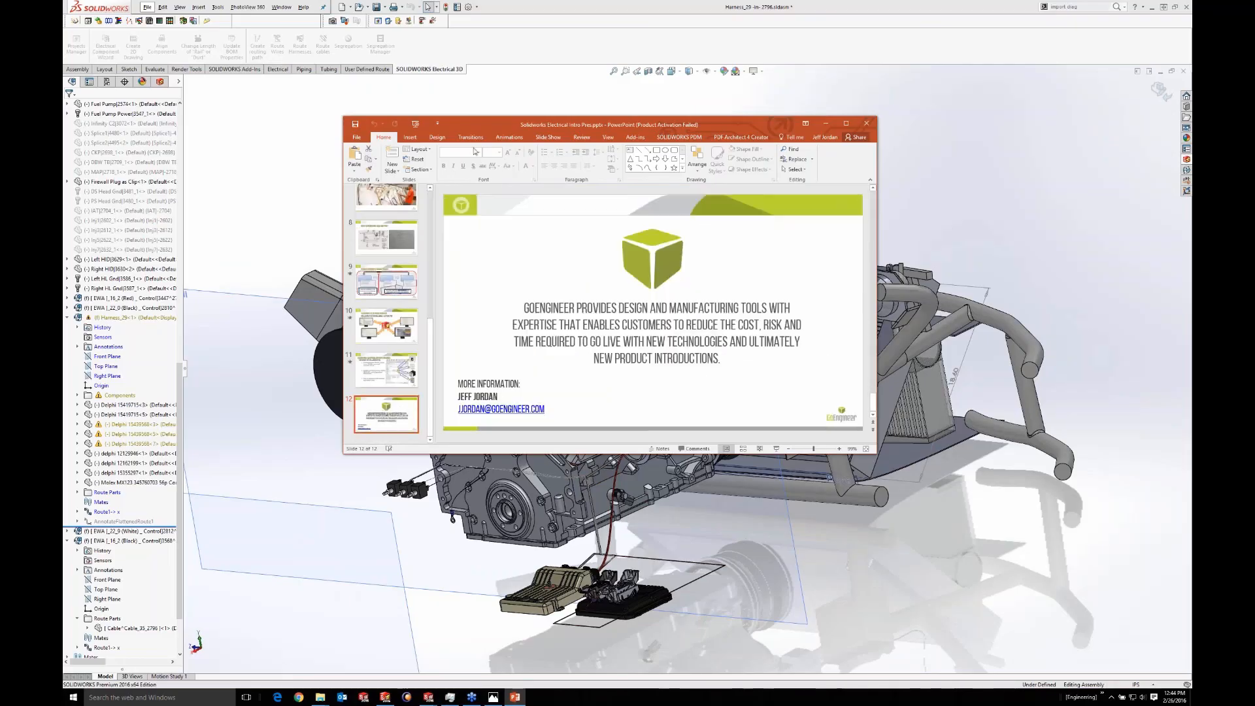
pyautogui.click(548, 137)
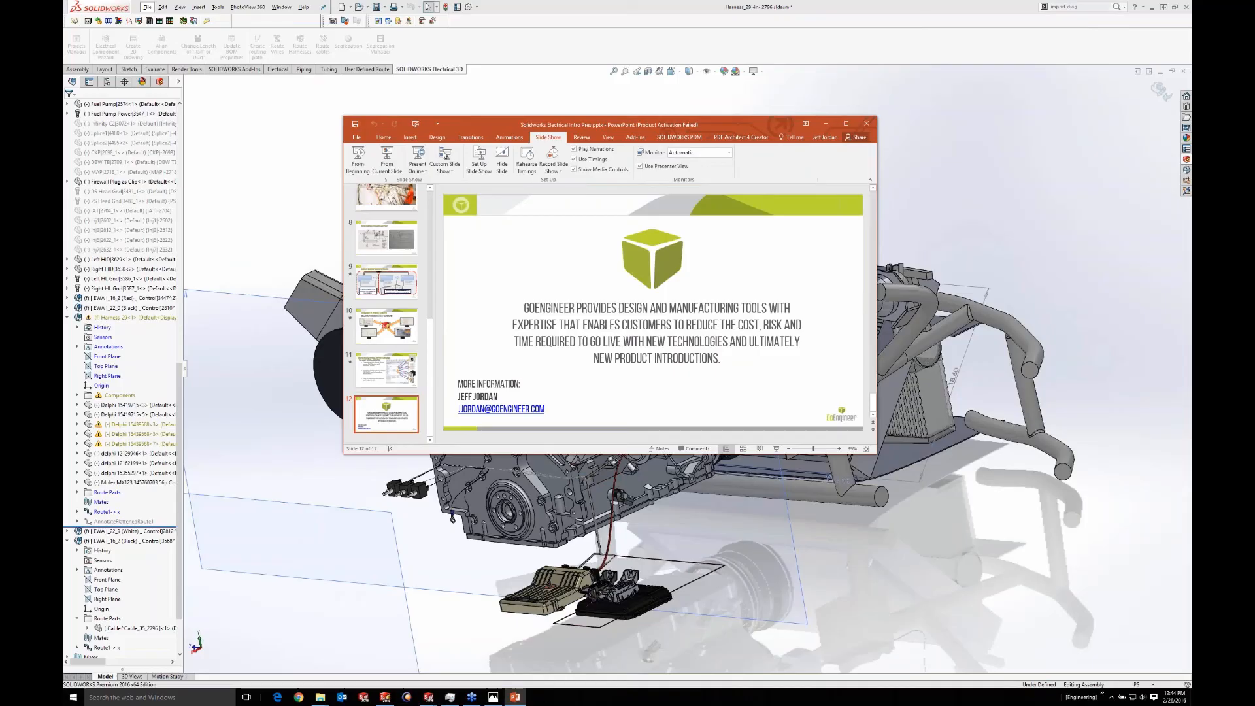
pyautogui.click(393, 160)
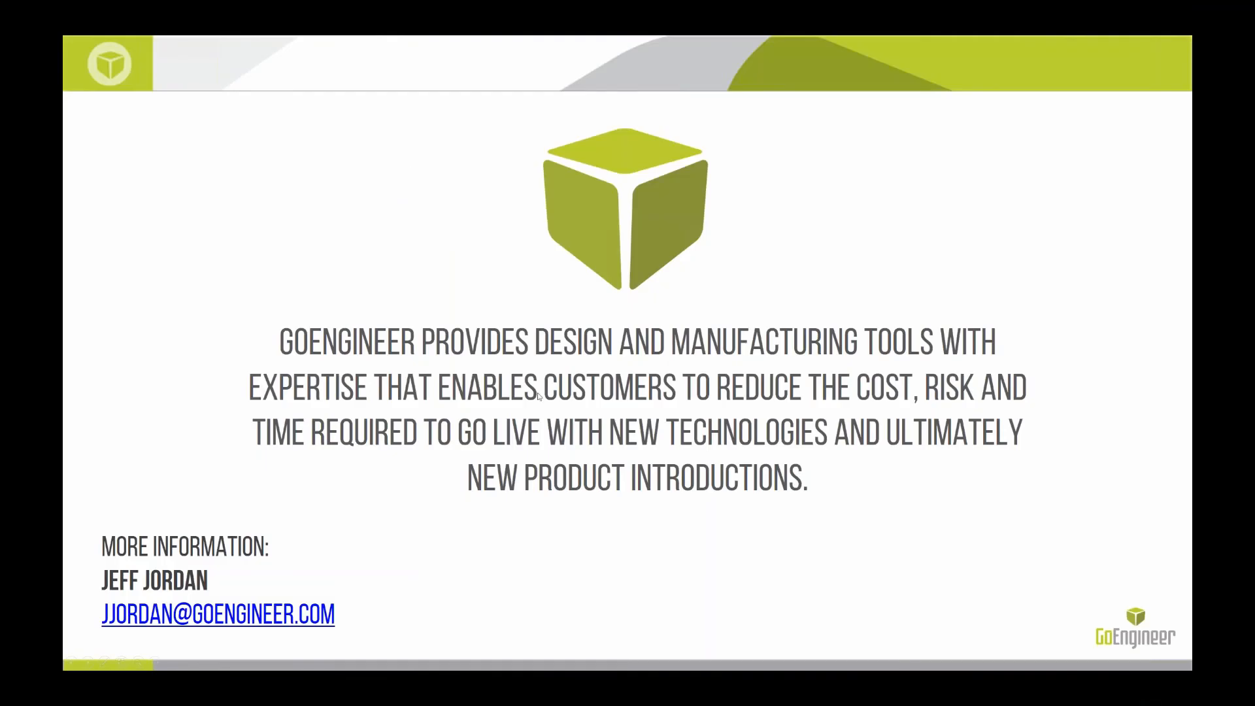